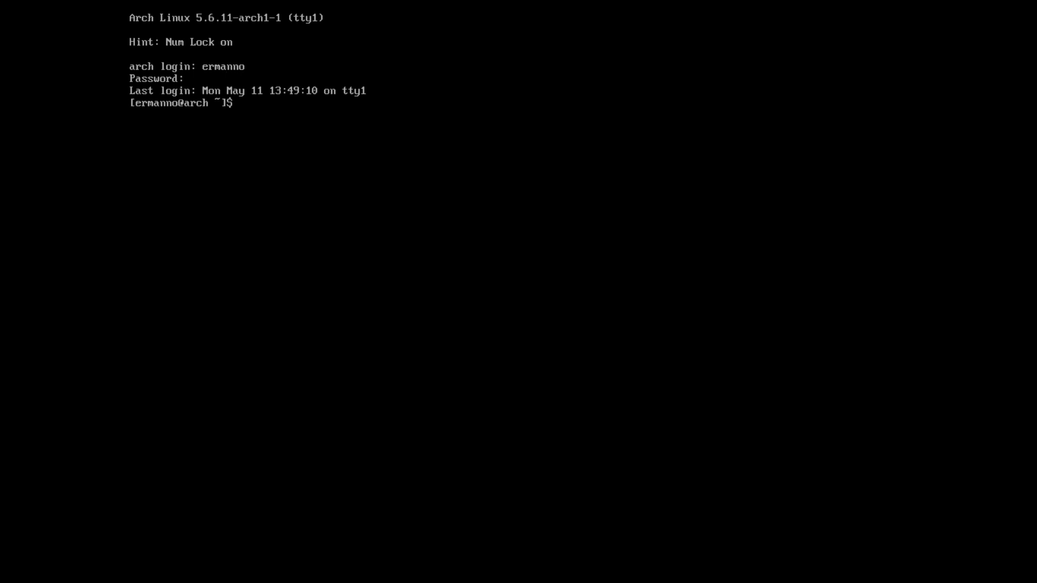
Step: Sync package databases with 'sudo pacman -Syy reflector', decline reinstalling reflector, and clear the console
{"action": "type", "text": "sudo pacman -Syy reflector"}
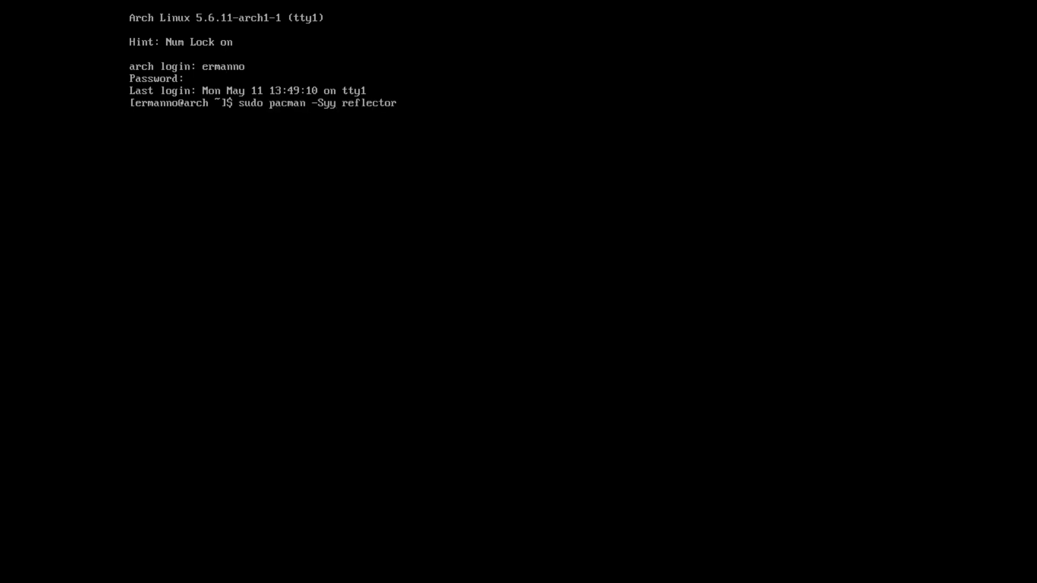
{"action": "key", "text": "Return"}
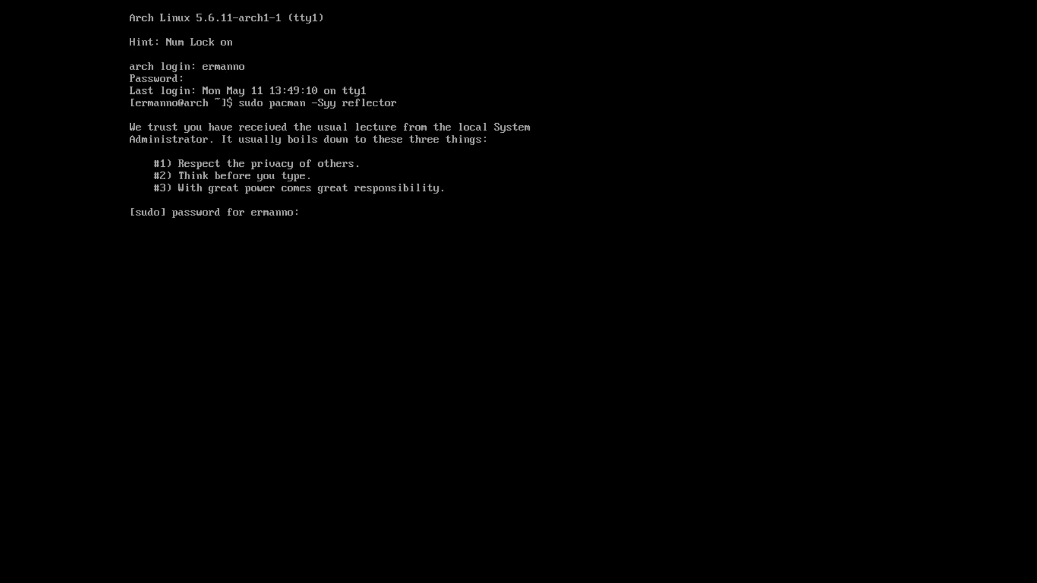
{"action": "key", "text": "Return"}
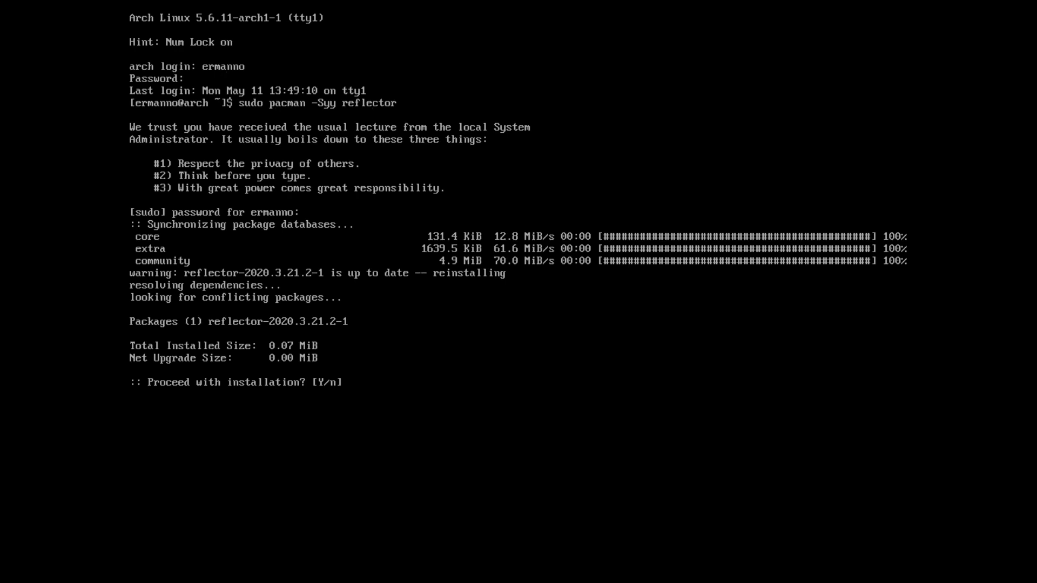
{"action": "type", "text": "n"}
{"action": "key", "text": "Return"}
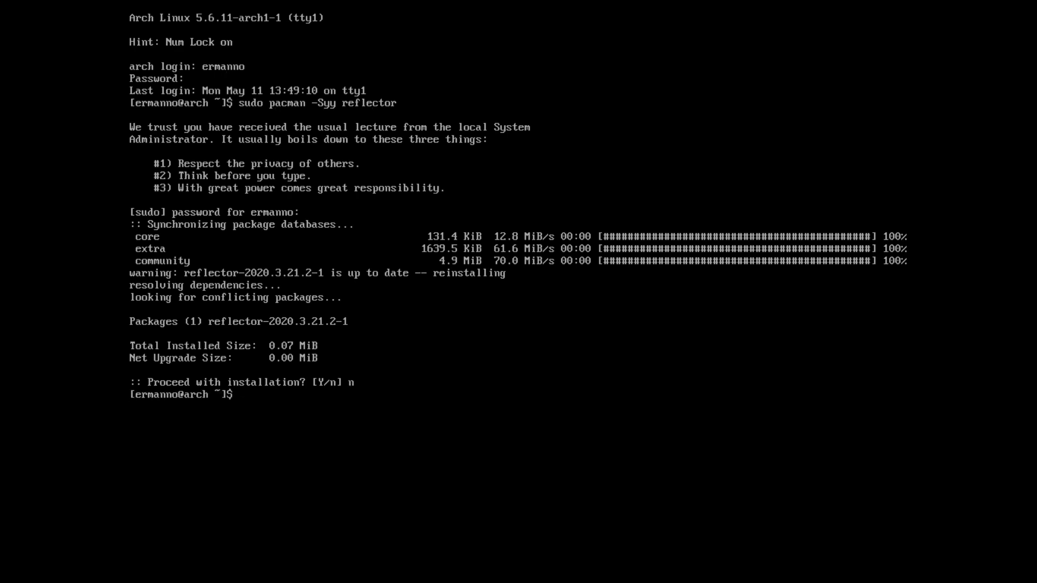
{"action": "key", "text": "ctrl+l"}
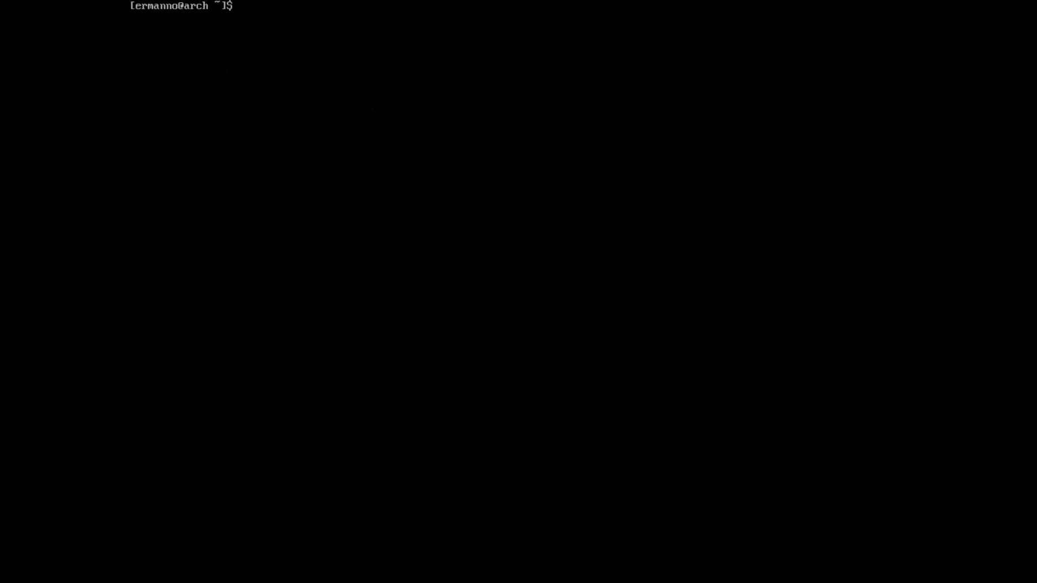
Step: Save 6 rate-sorted Switzerland mirrors to /etc/pacman.d/mirrorlist via reflector, run 'sudo pacman -Syyy', and clear
{"action": "type", "text": "sudo reflector -c Switzerland"}
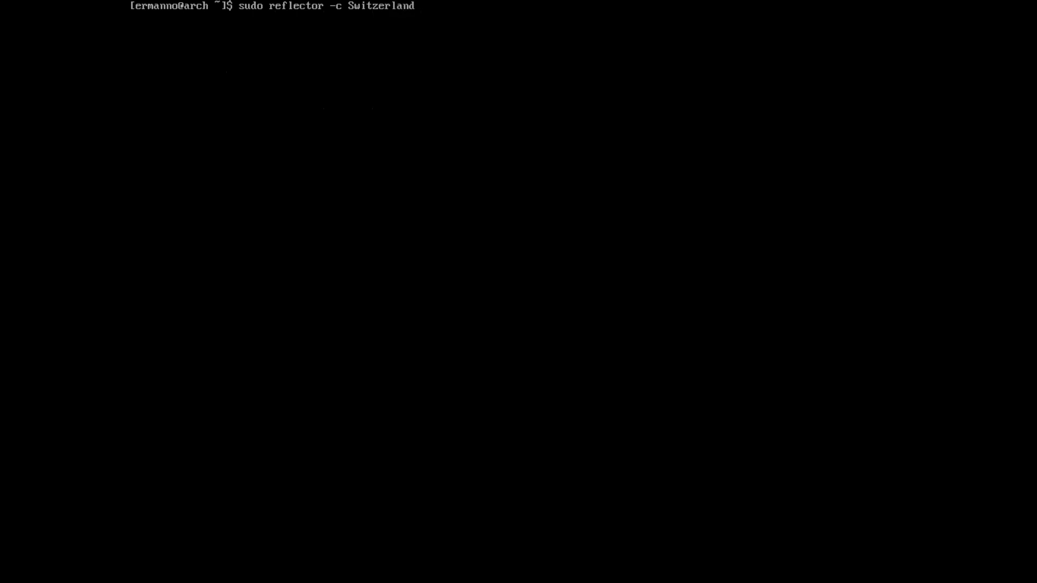
{"action": "type", "text": " -a 6 --sort rate --save /etc/"}
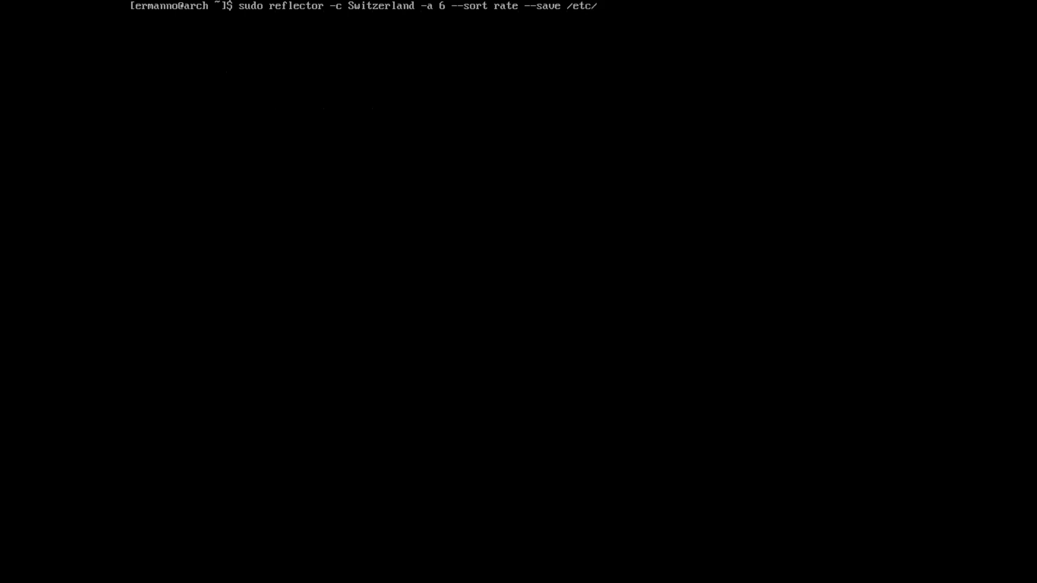
{"action": "type", "text": "pacman.d/m"}
{"action": "key", "text": "Tab"}
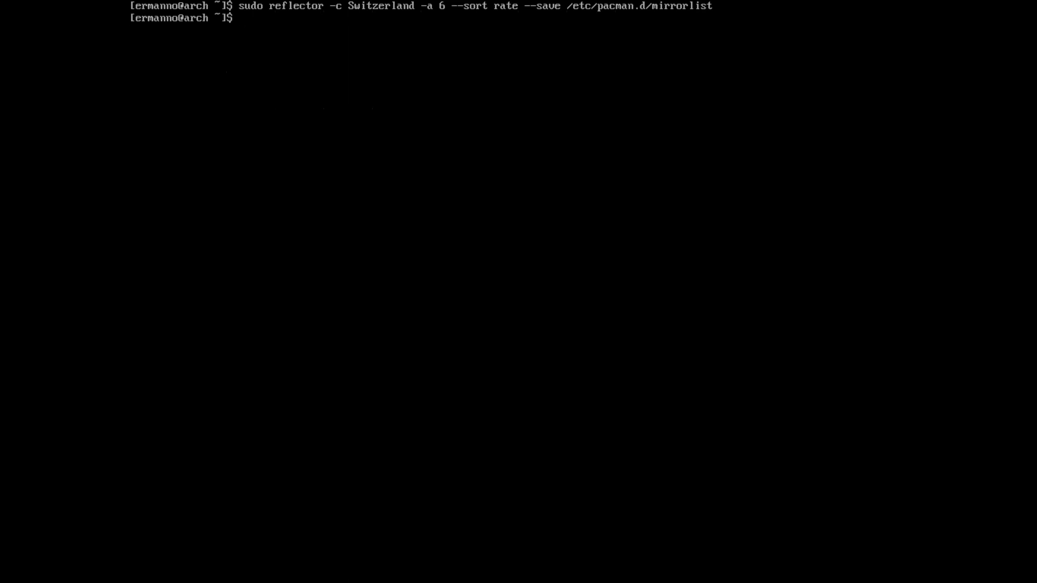
{"action": "type", "text": "sudo pacman -Syyy"}
{"action": "key", "text": "Return"}
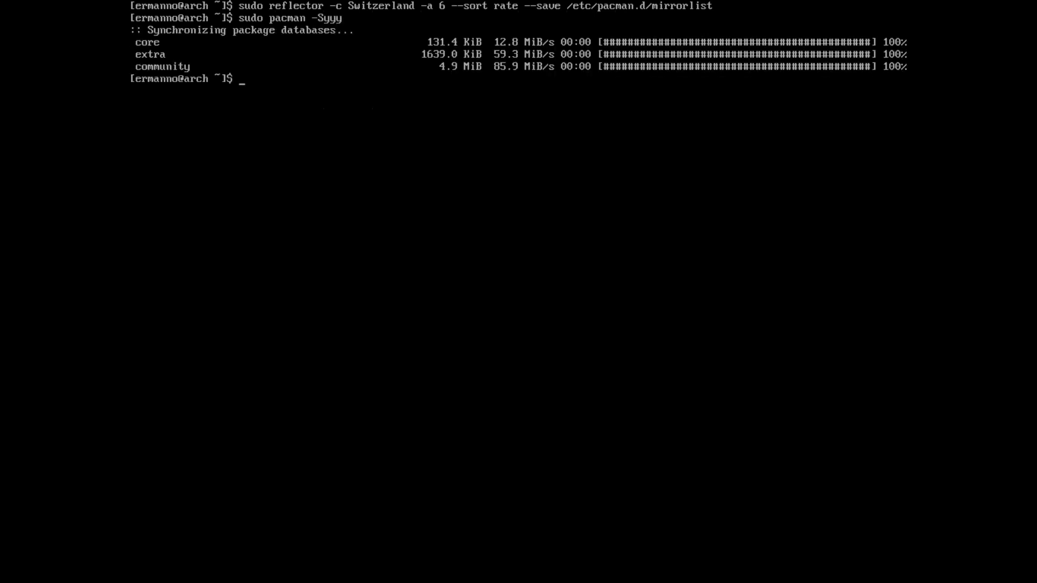
{"action": "key", "text": "ctrl+l"}
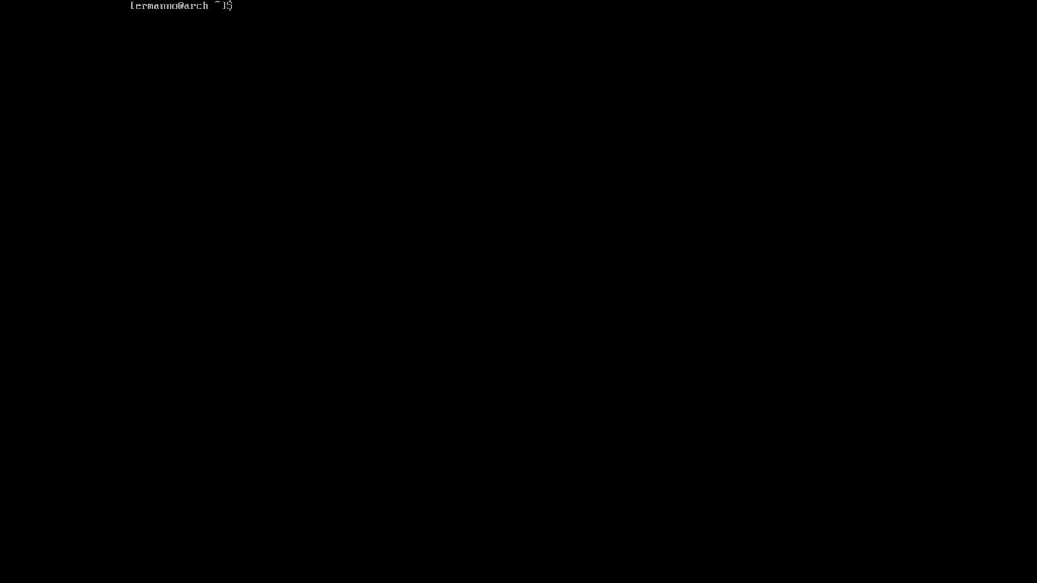
Step: Enter 'sudo pacman -S' for xorg, lightdm, its GTK greeter and settings, chromium, libreoffice, xfce4, xfce4-goodies
{"action": "type", "text": "sudo pacman -S xorg"}
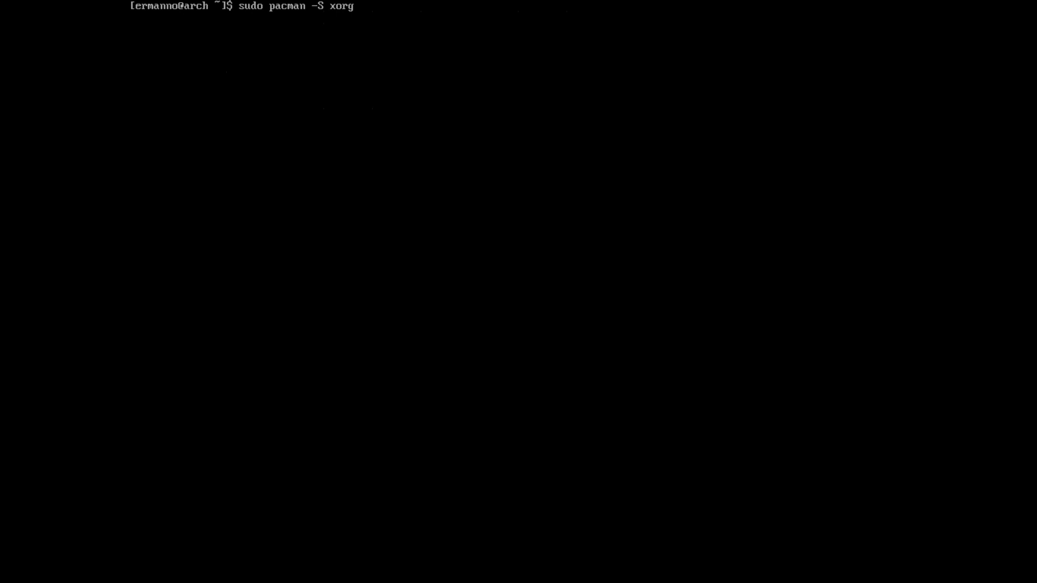
{"action": "type", "text": "lightdm"}
{"action": "type", "text": "lightdm-gtk-greeter"}
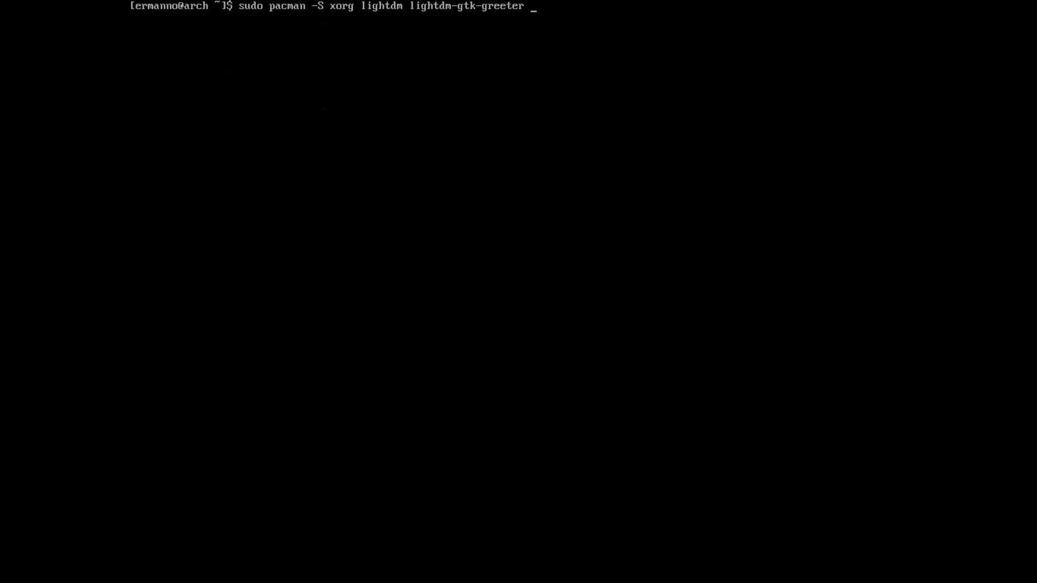
{"action": "type", "text": "lightdm-gtk-greeter-settings"}
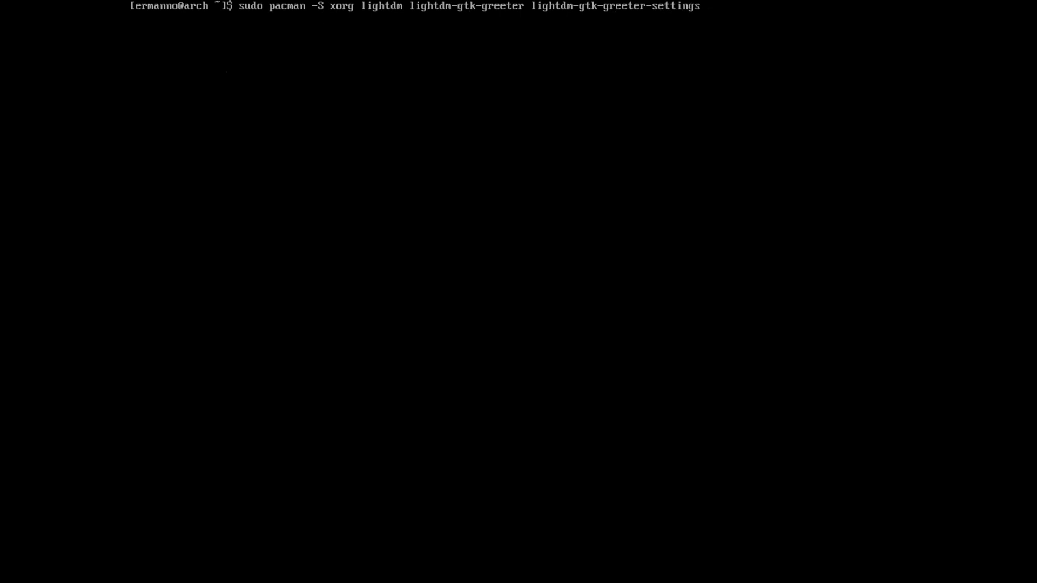
{"action": "type", "text": " chromium libreoffice"}
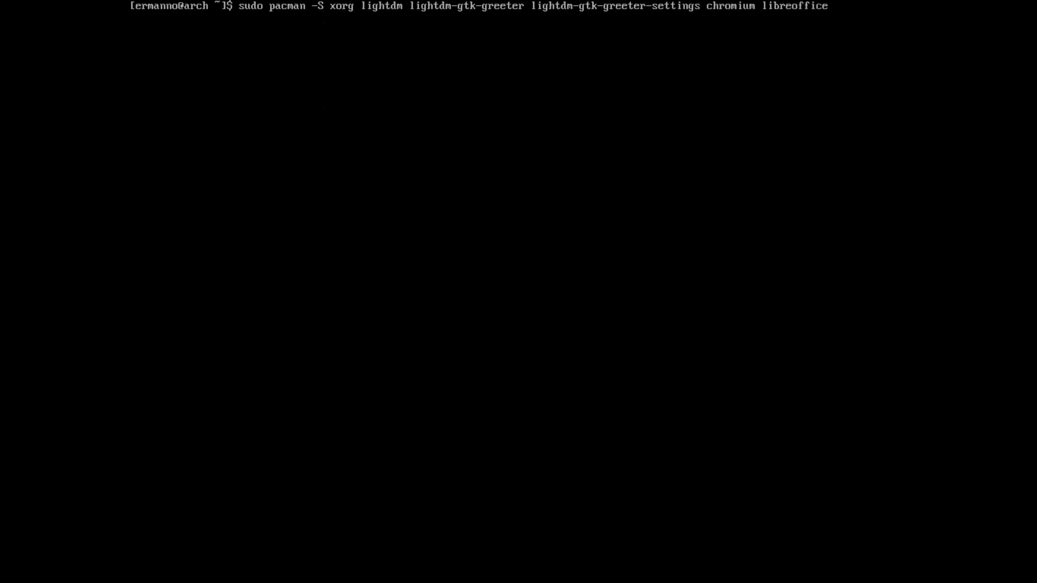
{"action": "type", "text": " xfce4 xfce4-goodies"}
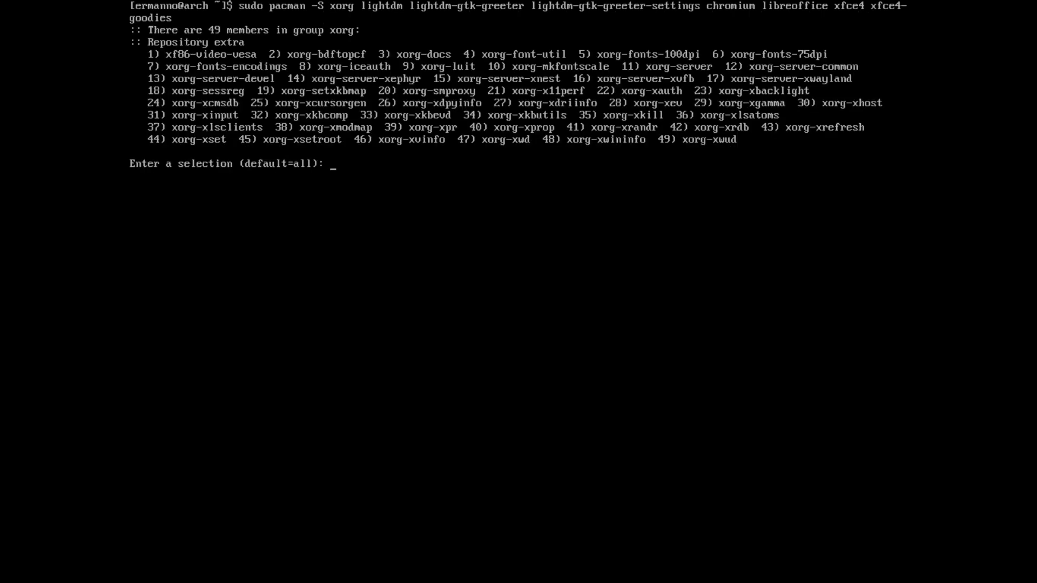
Step: Accept all xorg, xfce4 and xfce4-goodies members plus libreoffice-fresh, confirm installation, then clear the console
{"action": "key", "text": "Return"}
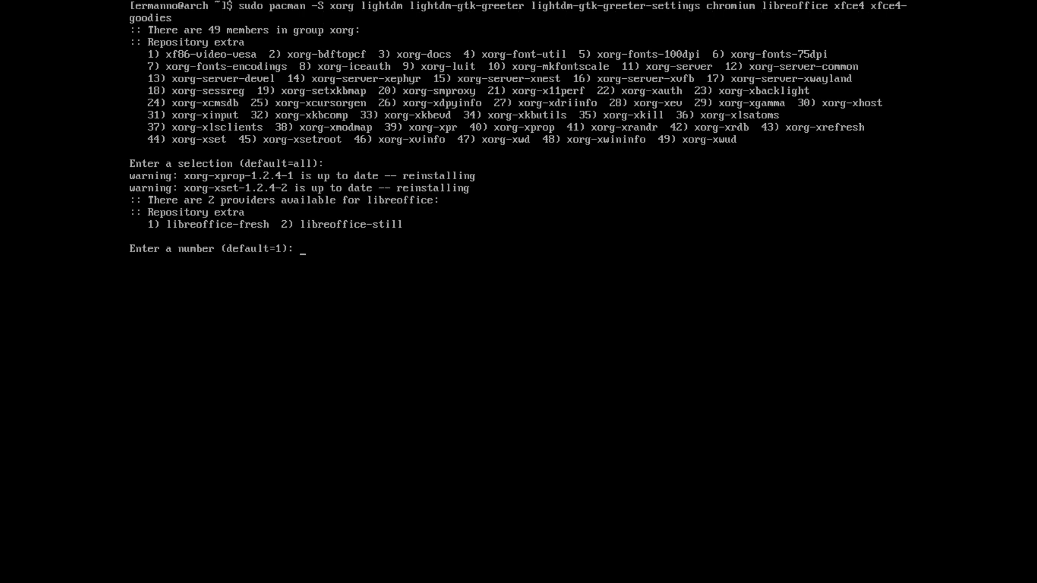
{"action": "key", "text": "Return"}
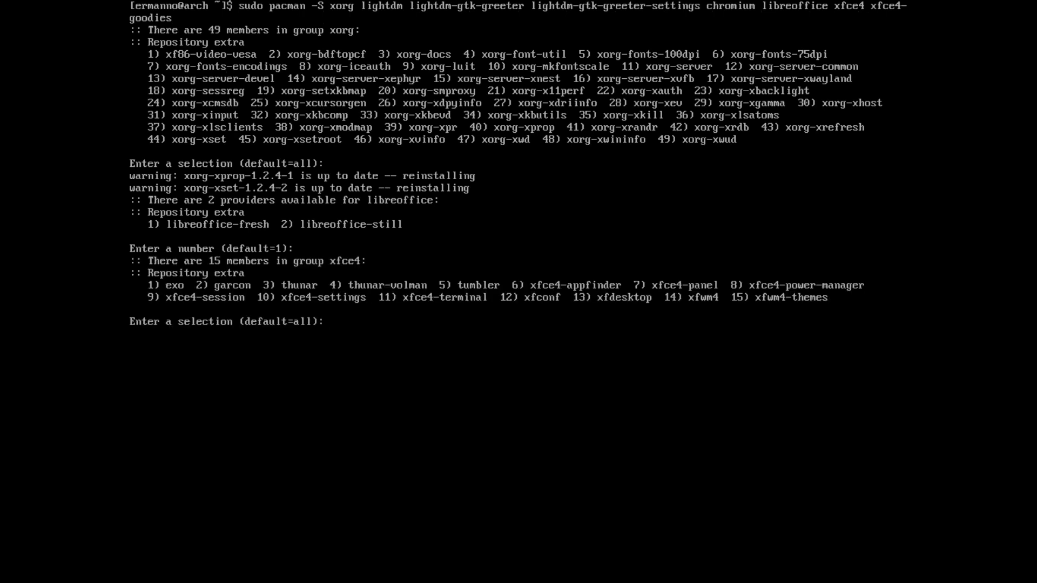
{"action": "key", "text": "Return"}
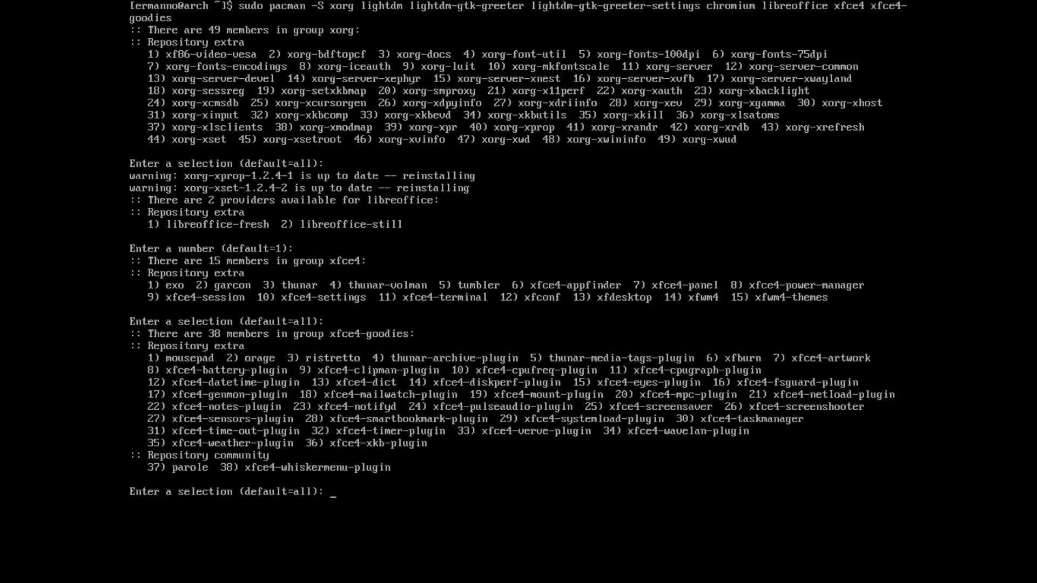
{"action": "key", "text": "Return"}
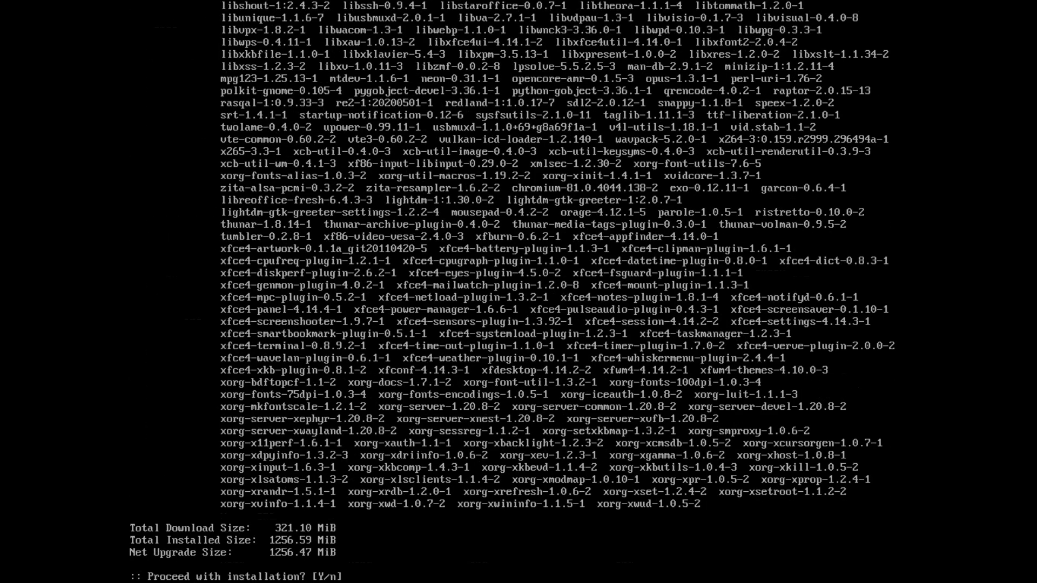
{"action": "key", "text": "Return"}
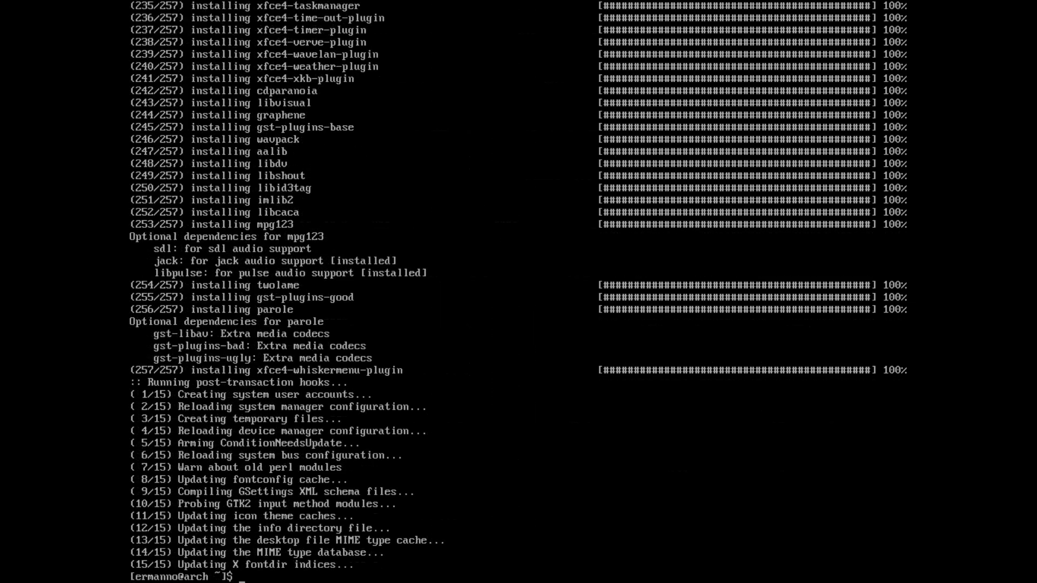
{"action": "key", "text": "ctrl+l"}
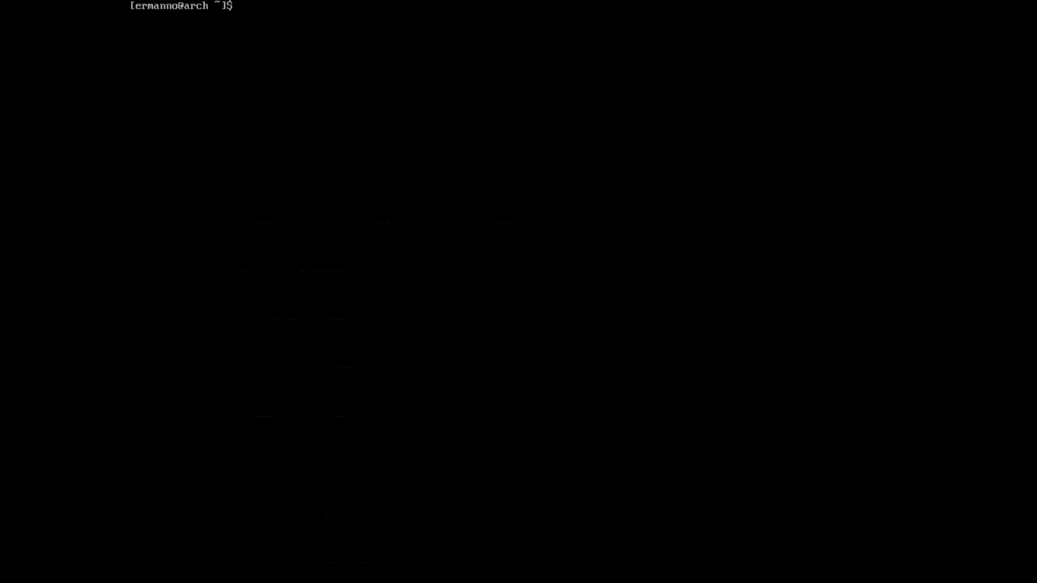
Step: Enable lightdm.service with systemctl and reboot the machine
{"action": "type", "text": "sudo systemctl enable lightd"}
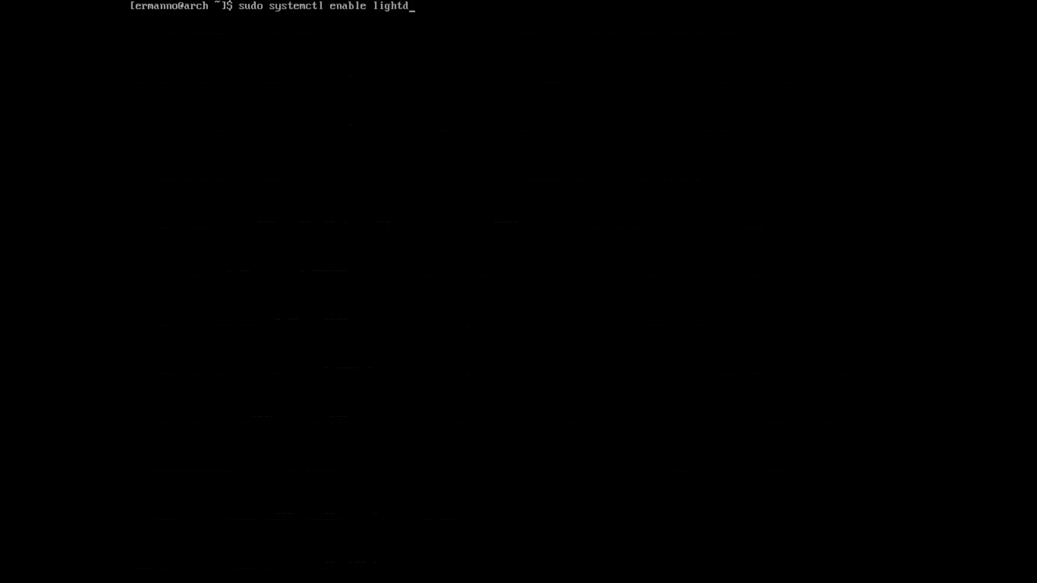
{"action": "type", "text": "m.service"}
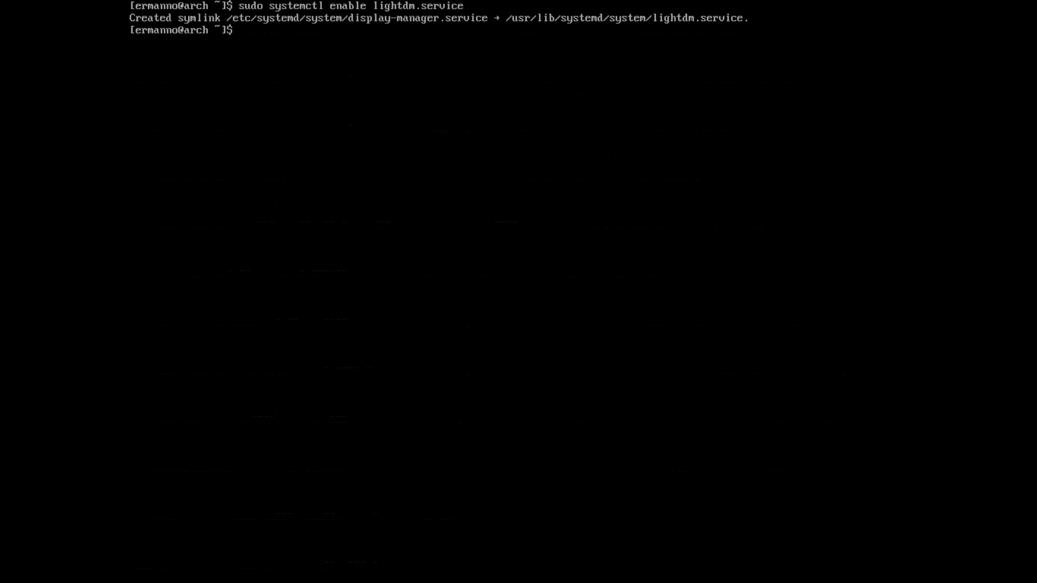
{"action": "type", "text": "reboot"}
{"action": "key", "text": "Return"}
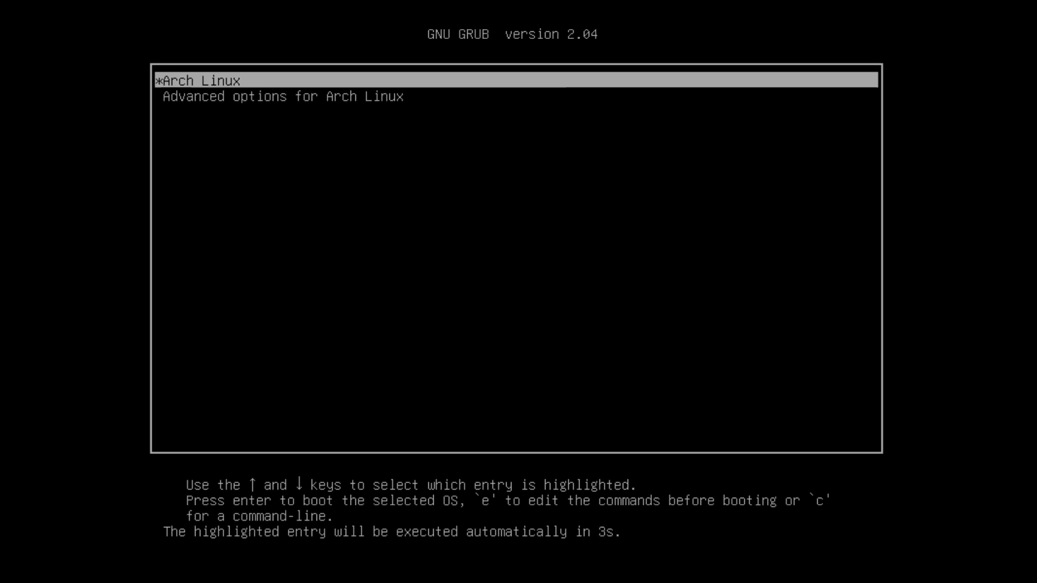
Step: Boot Arch Linux from GRUB and sign in at the LightDM greeter with the account password
{"action": "key", "text": "Return"}
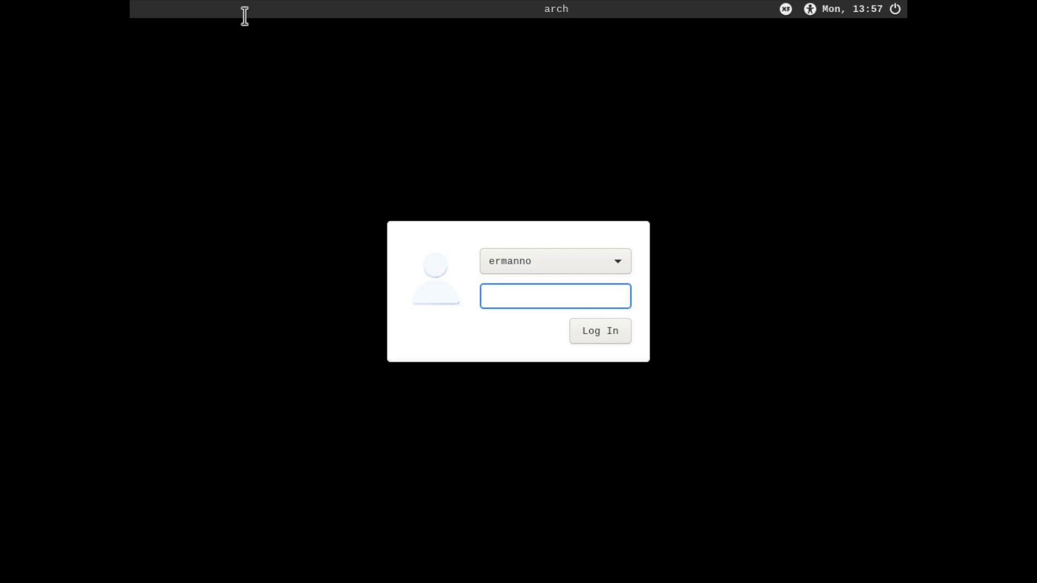
{"action": "type", "text": "•••••••••"}
{"action": "key", "text": "Return"}
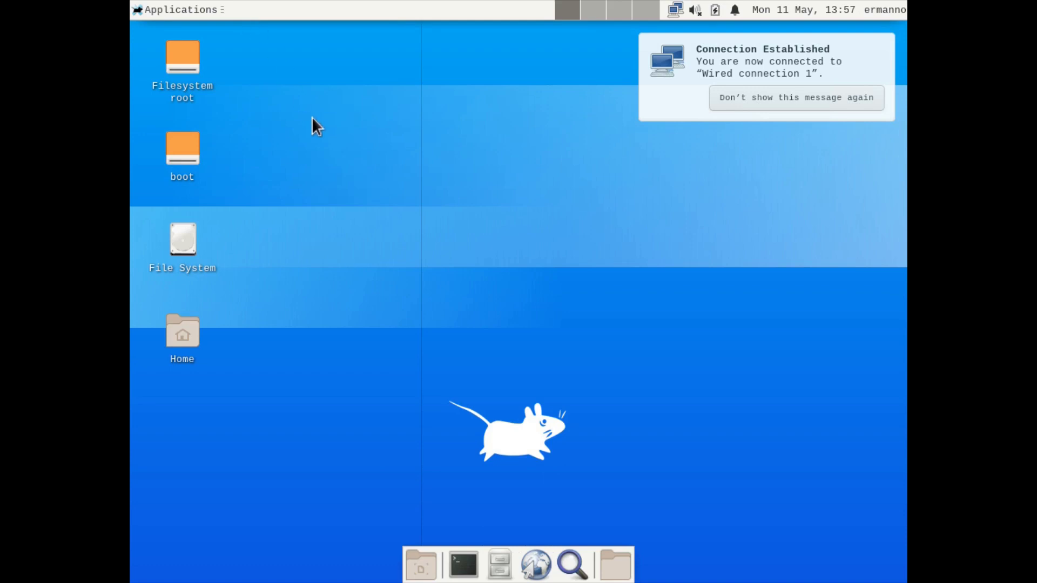
Step: Set the display resolution to 1920x1080, keep the configuration, and close Display settings
{"action": "left_click", "coordinate": [157, 12]}
{"action": "mouse_move", "coordinate": [165, 122]}
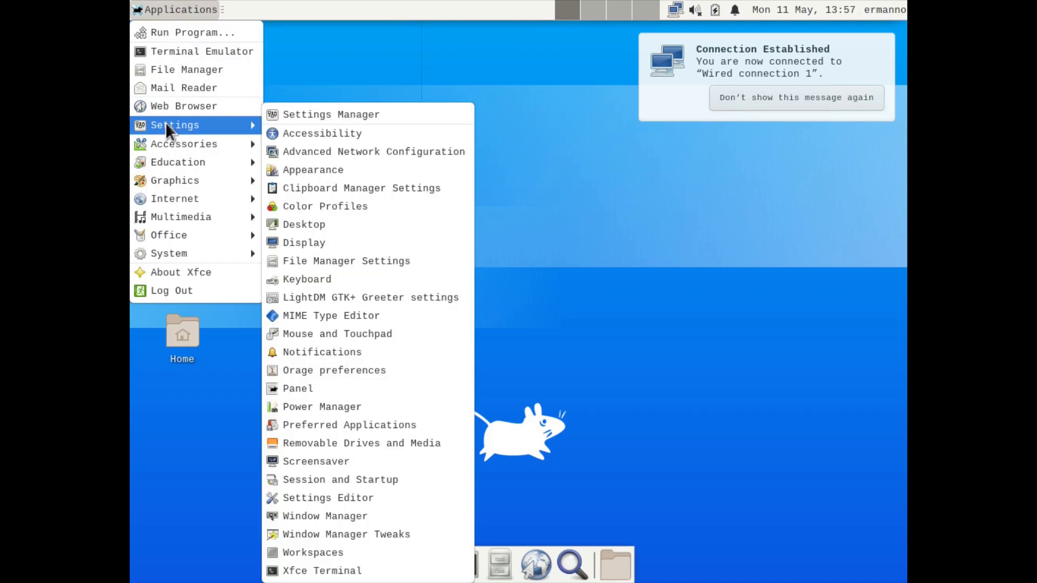
{"action": "left_click", "coordinate": [324, 241]}
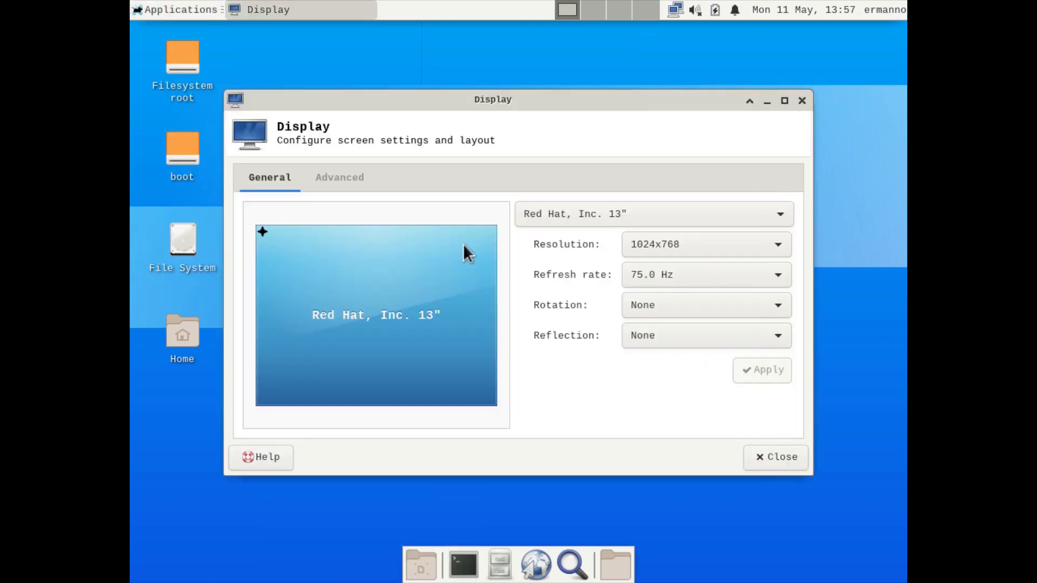
{"action": "left_click", "coordinate": [700, 249]}
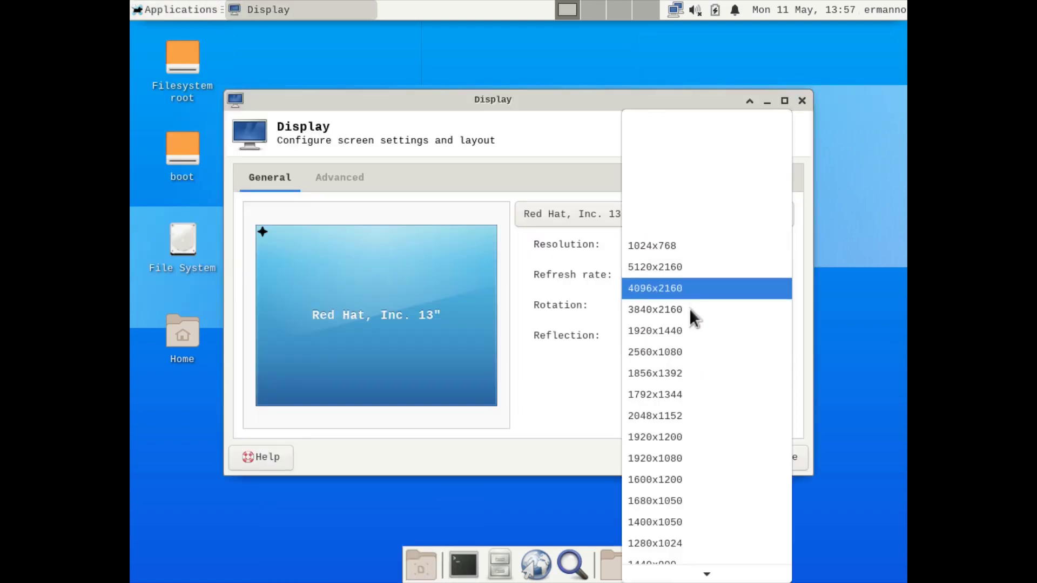
{"action": "left_click", "coordinate": [667, 459]}
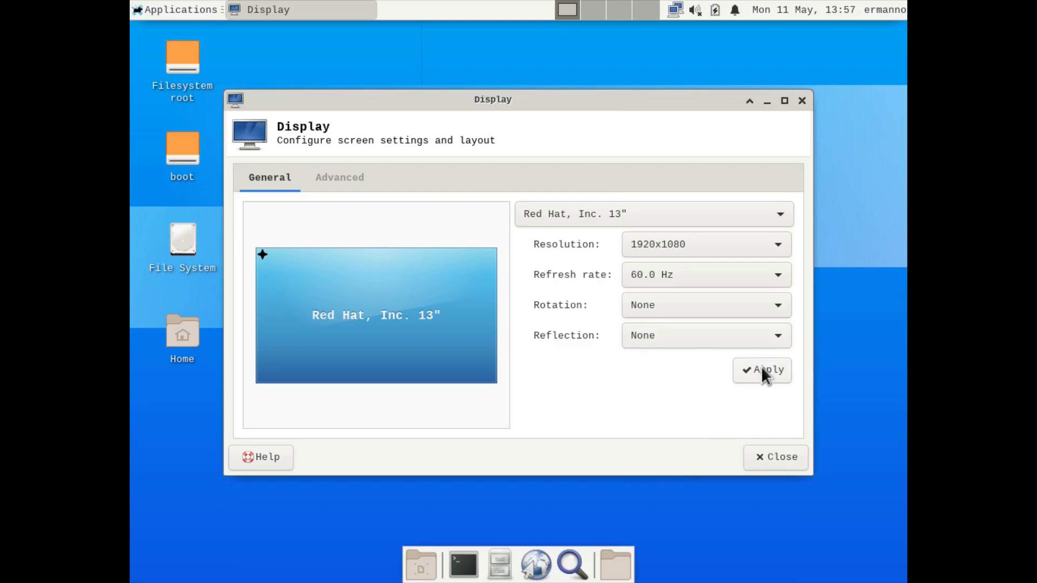
{"action": "left_click", "coordinate": [762, 370]}
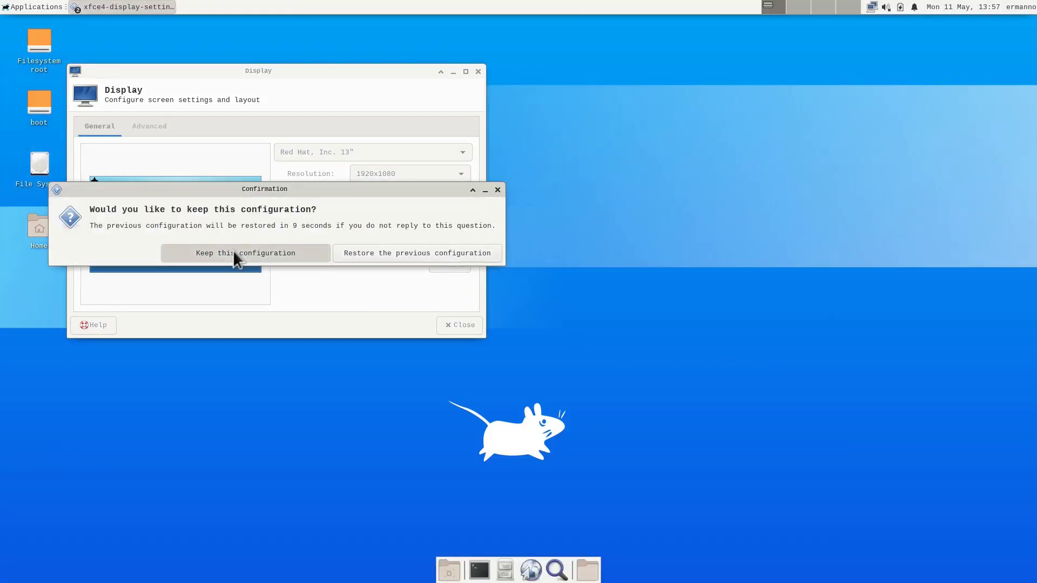
{"action": "left_click", "coordinate": [232, 251]}
{"action": "left_click", "coordinate": [462, 325]}
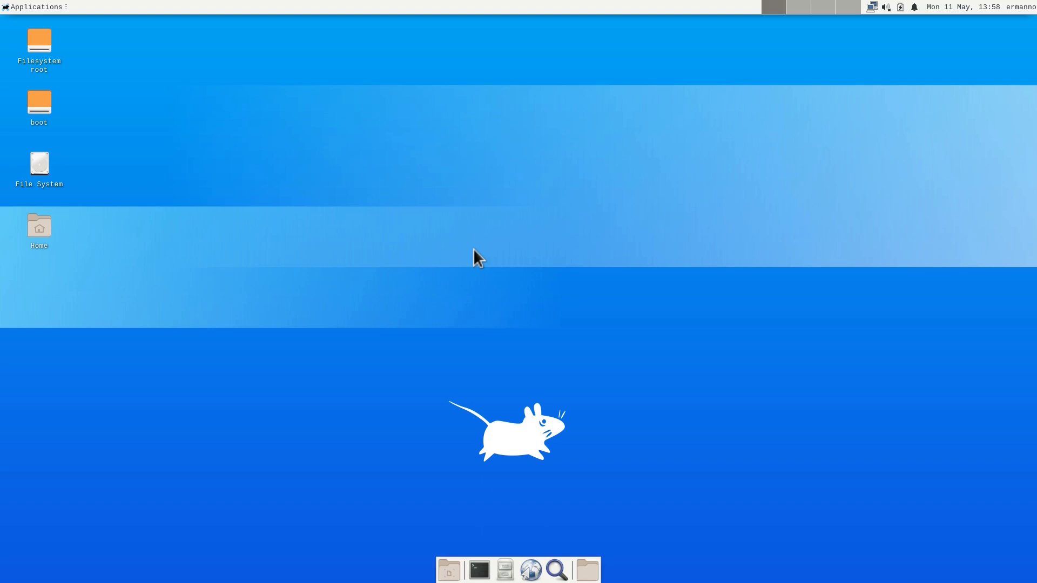
Step: Set the teal mouse image as the desktop wallpaper
{"action": "right_click", "coordinate": [337, 143]}
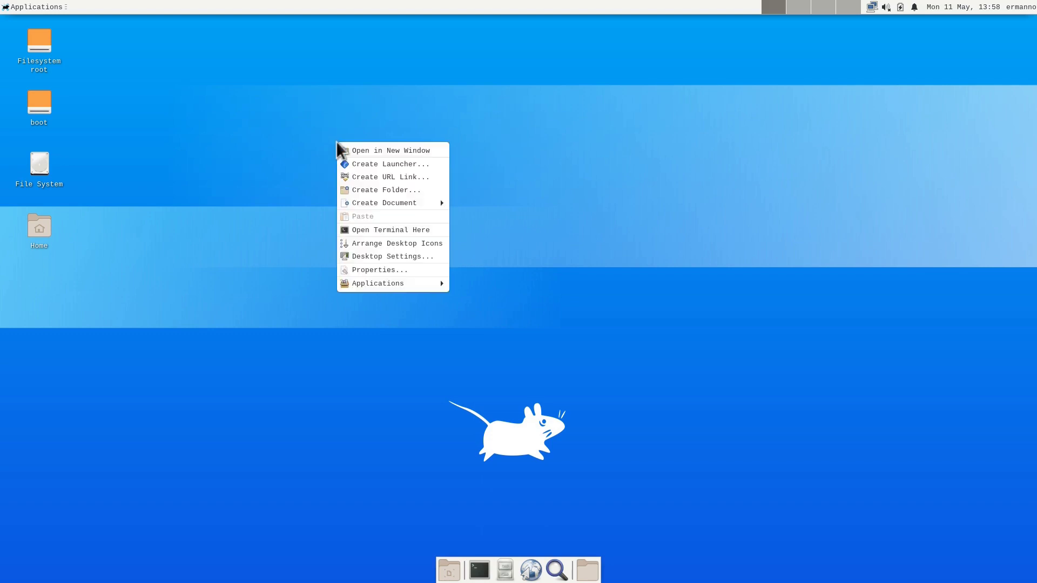
{"action": "left_click", "coordinate": [361, 257]}
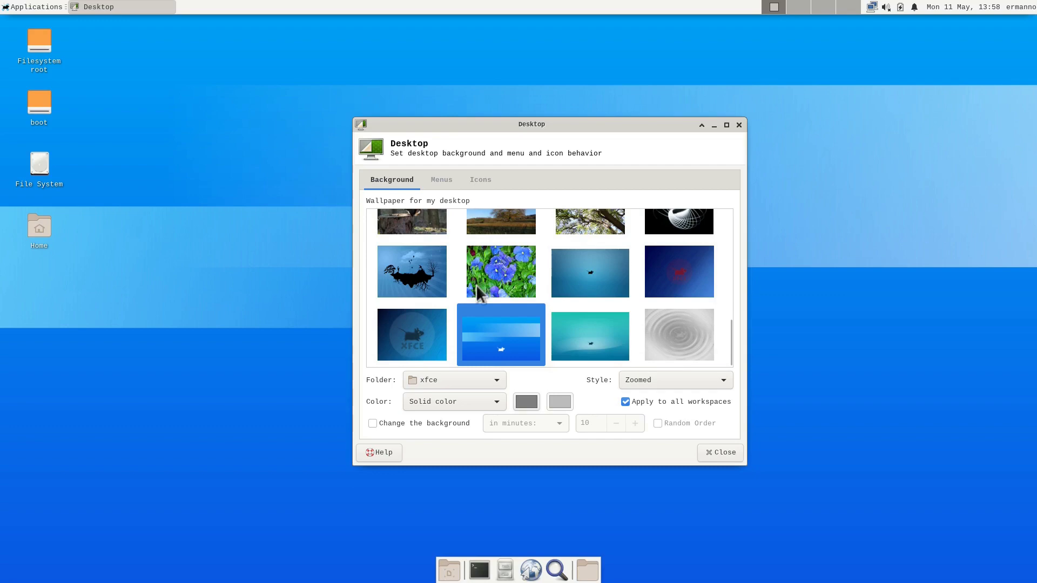
{"action": "left_click", "coordinate": [602, 273]}
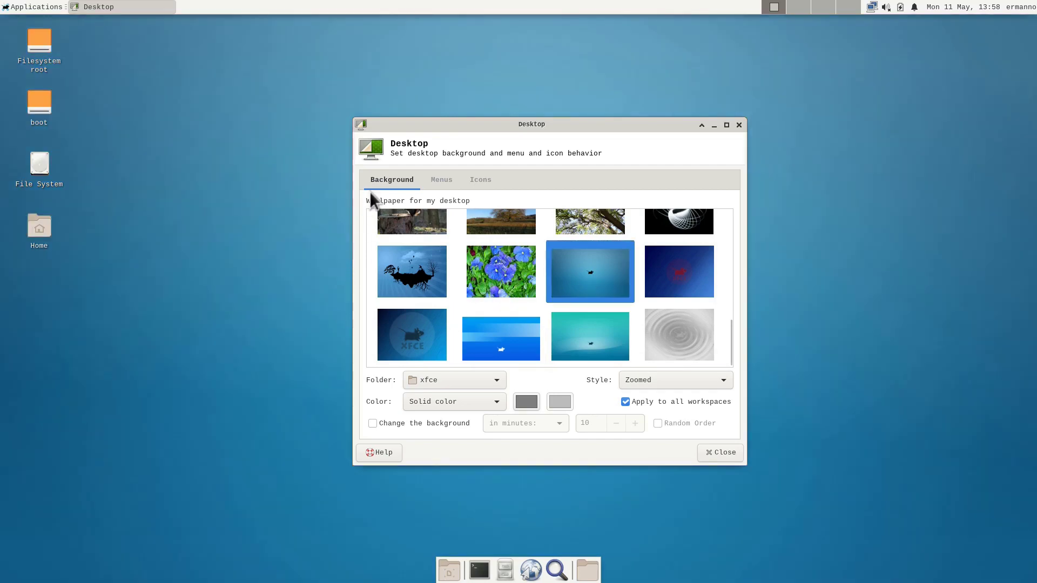
Step: Hide the Home, Filesystem, Trash and Removable Devices desktop icons, then close Desktop settings
{"action": "left_click", "coordinate": [452, 180]}
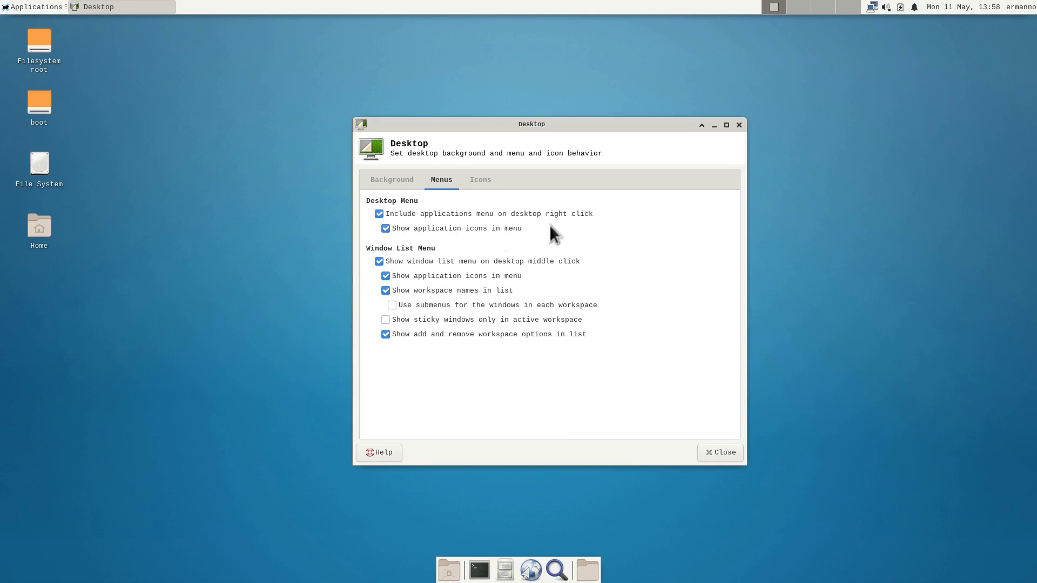
{"action": "left_click", "coordinate": [480, 184]}
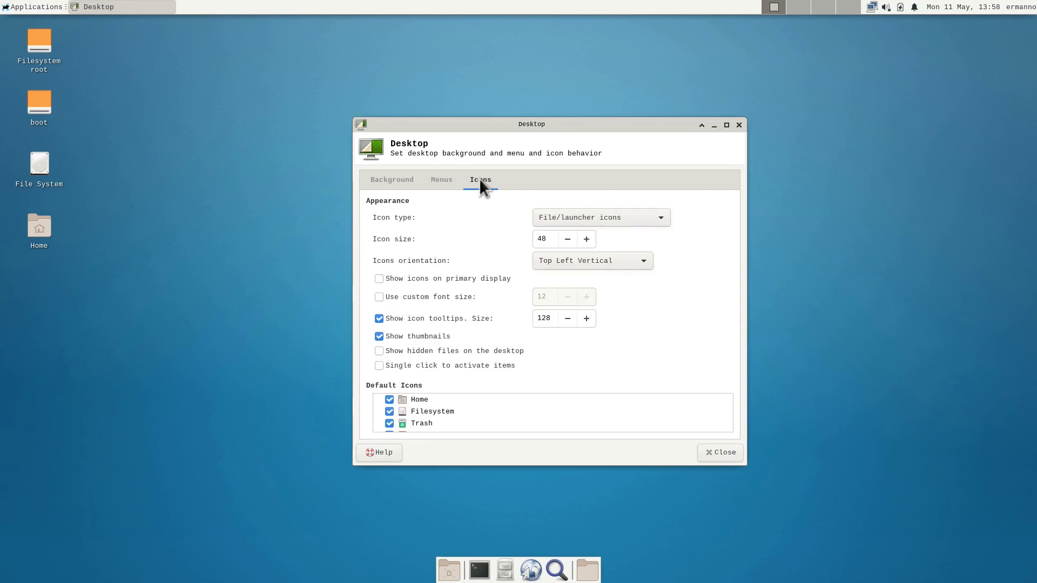
{"action": "left_click", "coordinate": [388, 400]}
{"action": "left_click", "coordinate": [389, 412]}
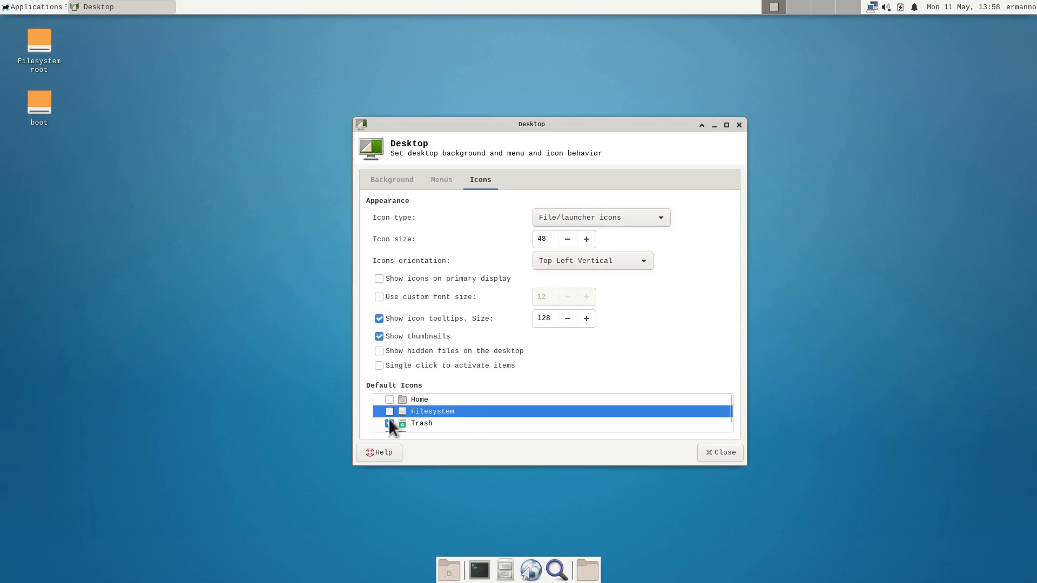
{"action": "scroll", "coordinate": [421, 411], "scroll_direction": "down", "scroll_amount": 1}
{"action": "left_click", "coordinate": [389, 414]}
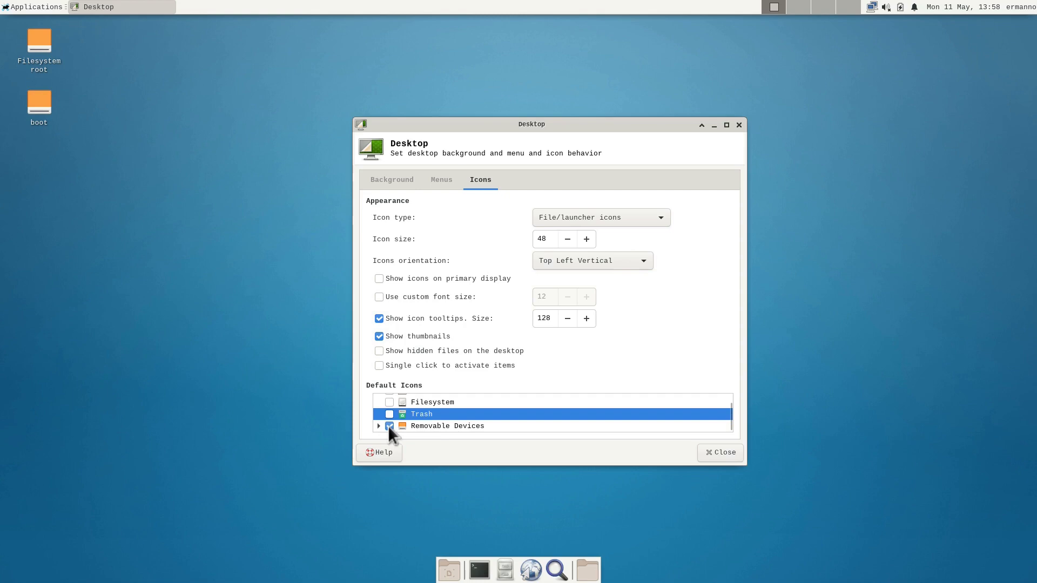
{"action": "left_click", "coordinate": [388, 426]}
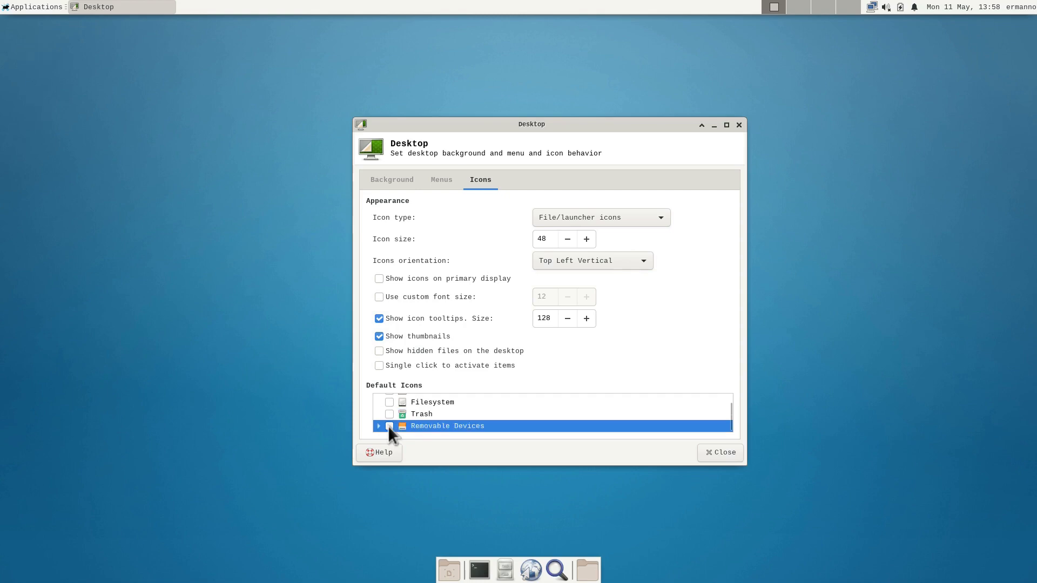
{"action": "left_click", "coordinate": [725, 453]}
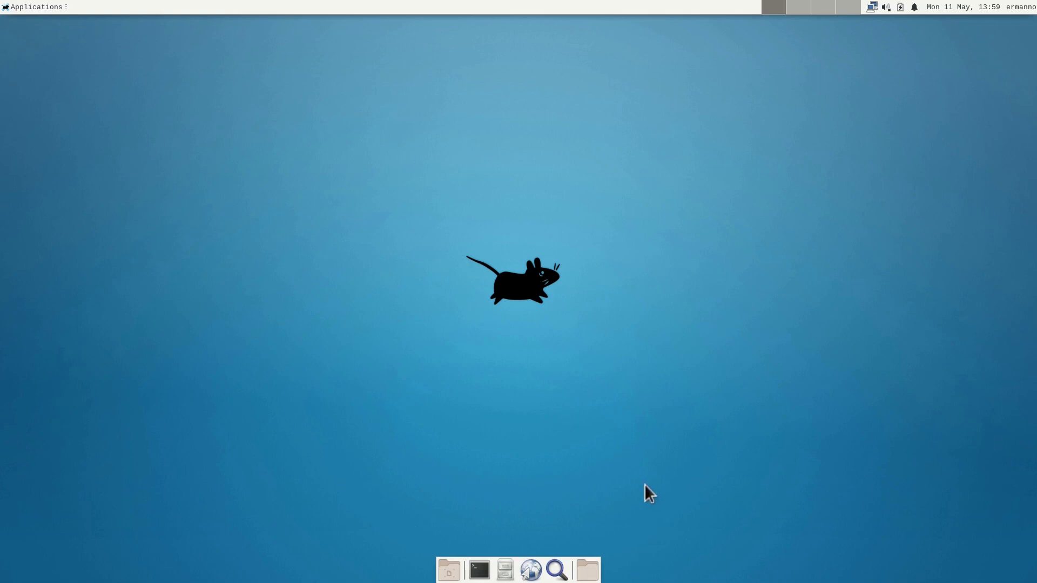
Step: Inspect the bottom dock's appearance and items in Panel Preferences without changing anything
{"action": "right_click", "coordinate": [493, 569]}
{"action": "mouse_move", "coordinate": [520, 552]}
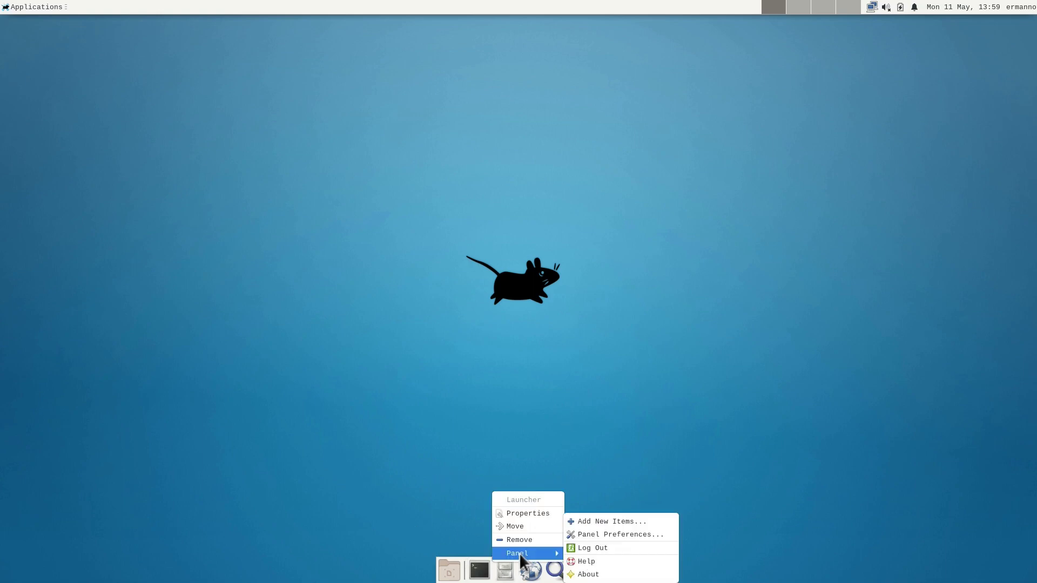
{"action": "left_click", "coordinate": [579, 538]}
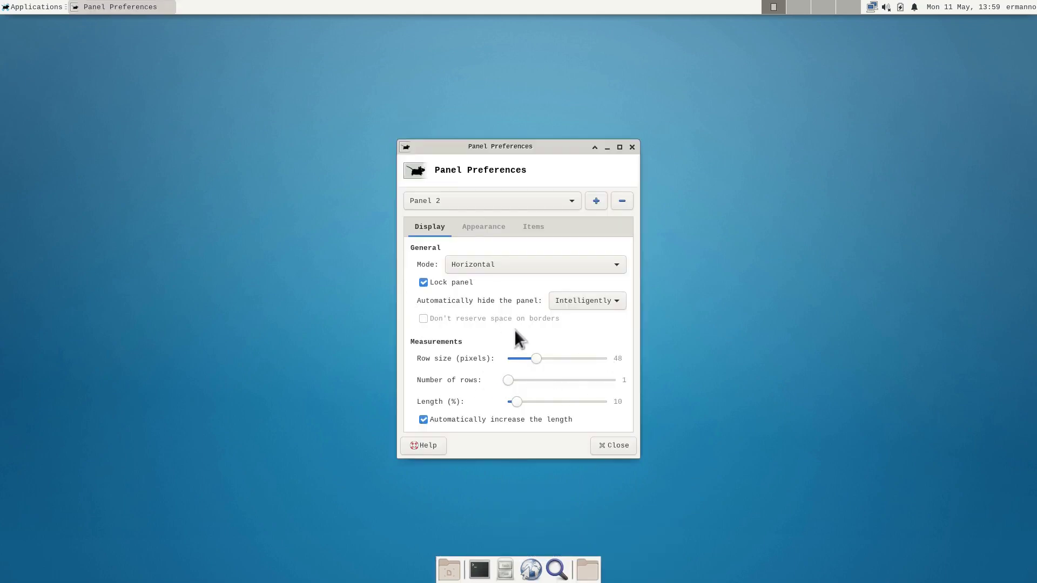
{"action": "left_click", "coordinate": [481, 228]}
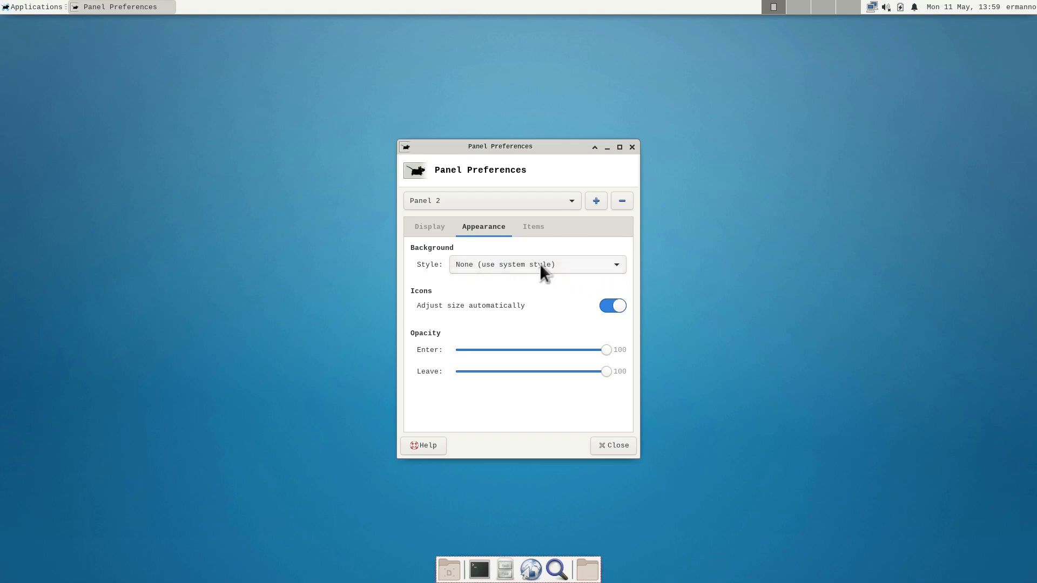
{"action": "left_click", "coordinate": [507, 263]}
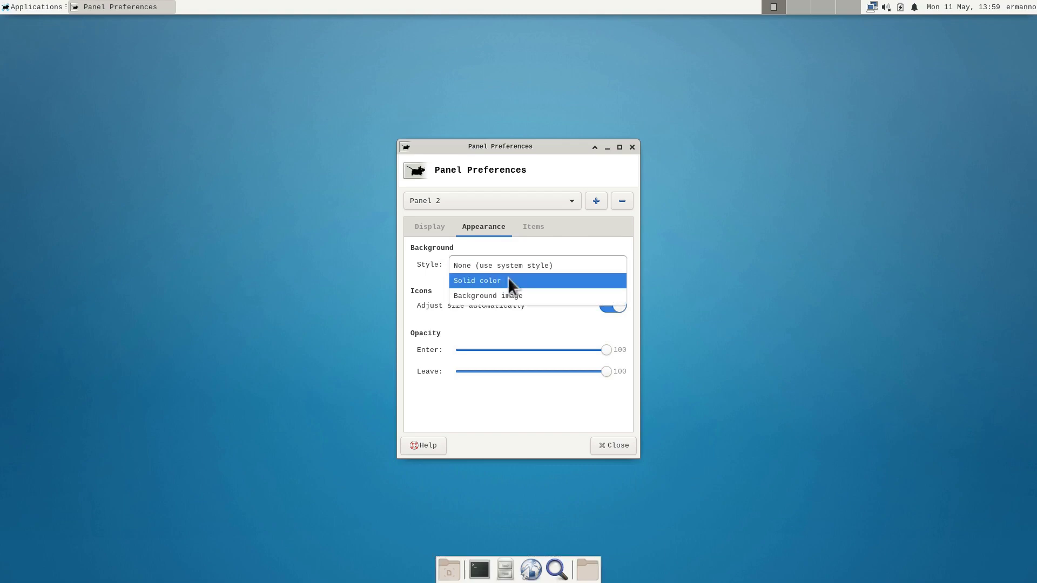
{"action": "left_click", "coordinate": [515, 243]}
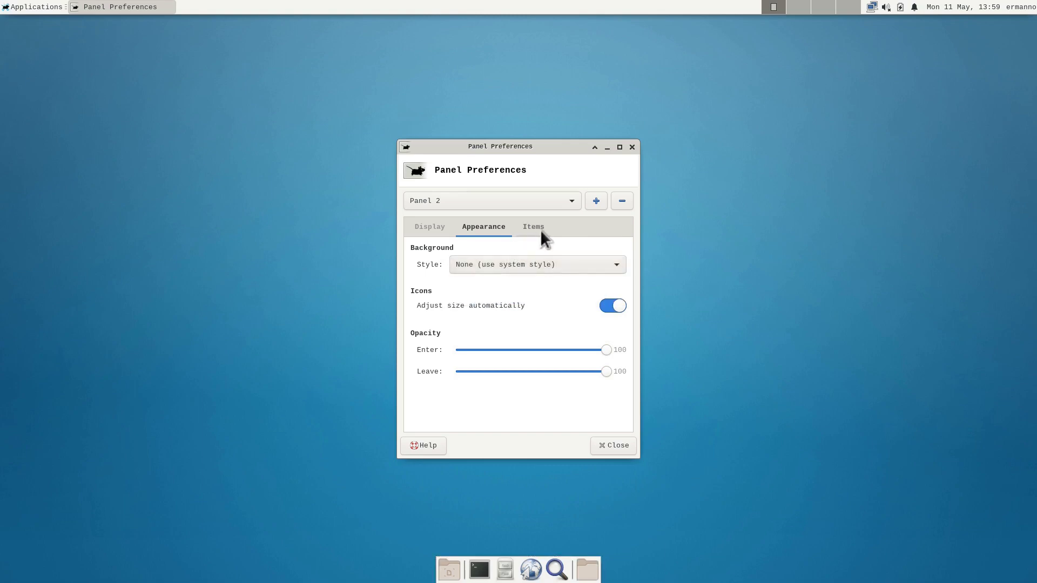
{"action": "left_click", "coordinate": [532, 228]}
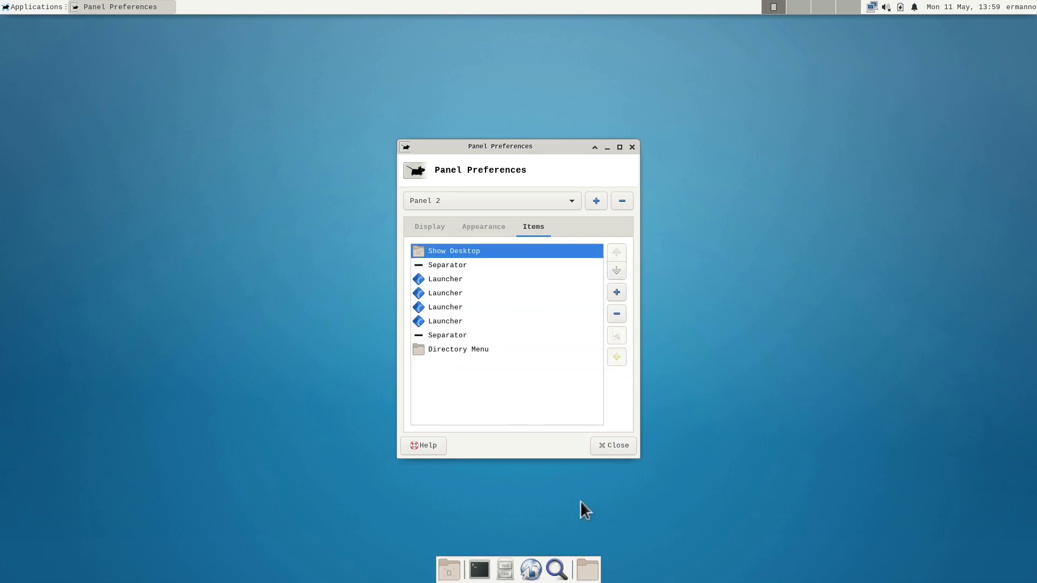
{"action": "left_click", "coordinate": [600, 446]}
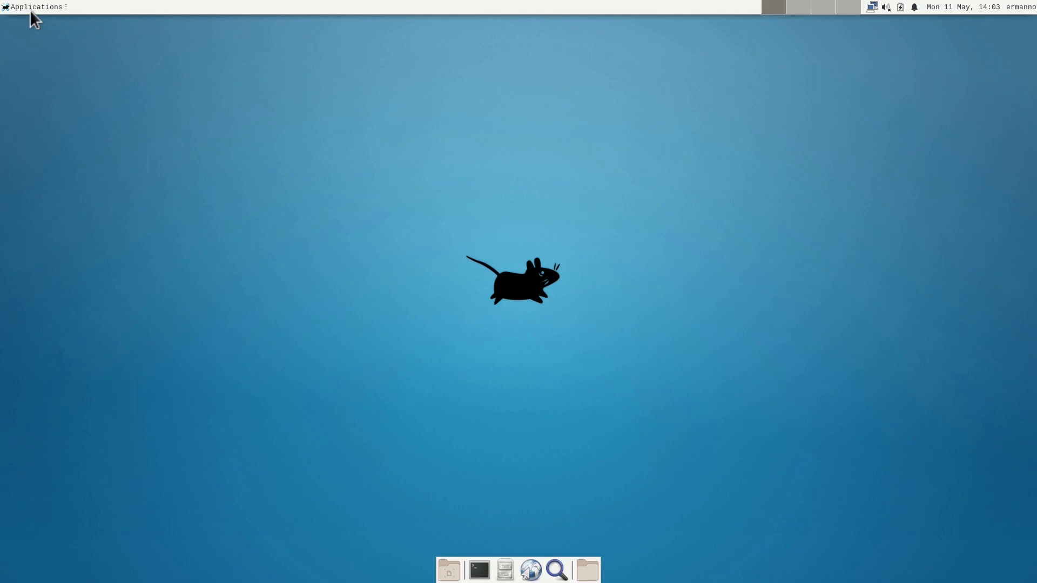
Step: Select Panel 2 in Panel settings, remove it, and close the preferences
{"action": "left_click", "coordinate": [24, 3]}
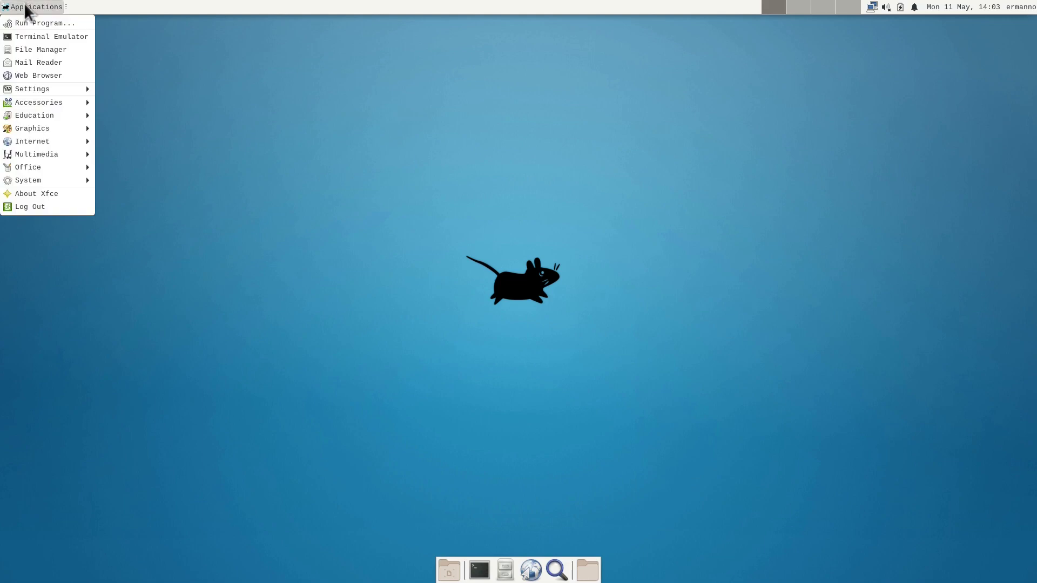
{"action": "mouse_move", "coordinate": [31, 87]}
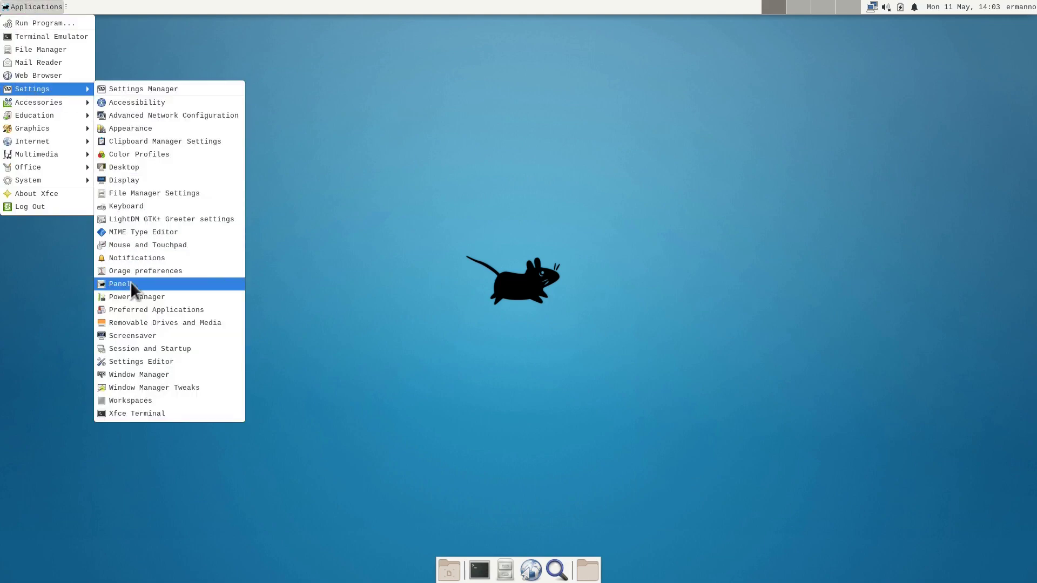
{"action": "left_click", "coordinate": [131, 282]}
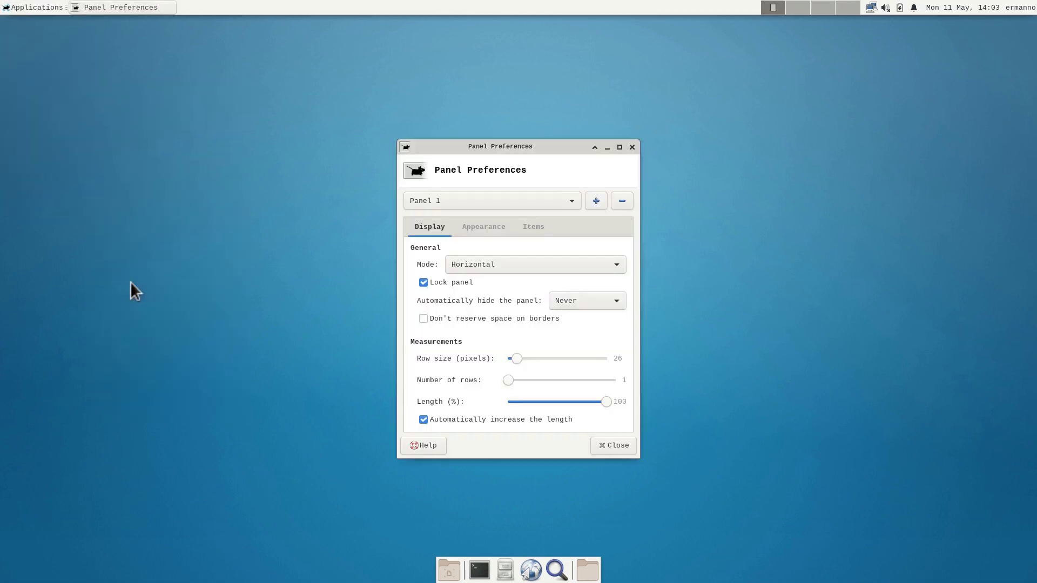
{"action": "left_click", "coordinate": [537, 198]}
{"action": "left_click", "coordinate": [531, 214]}
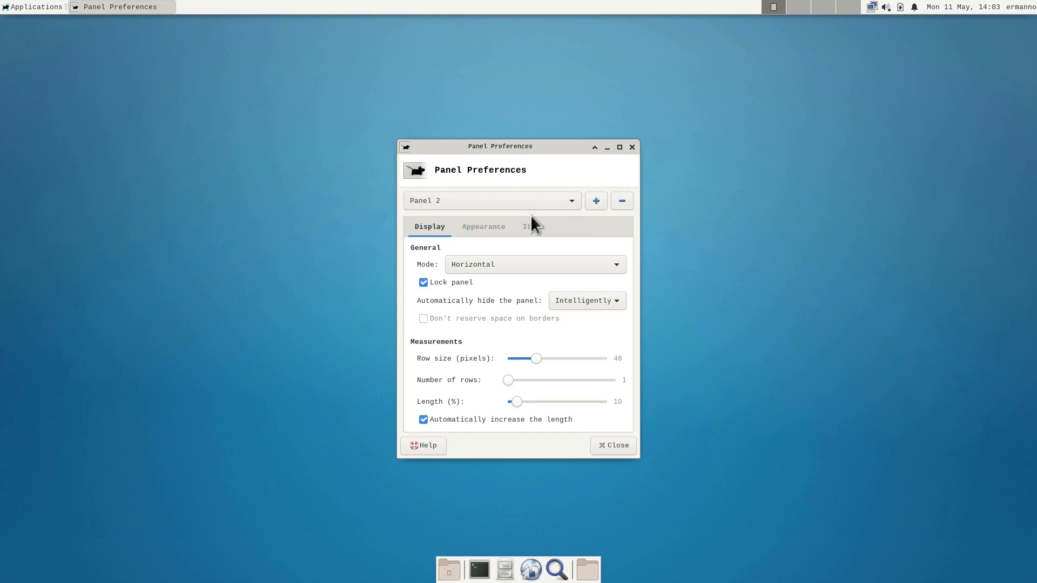
{"action": "left_click", "coordinate": [622, 201]}
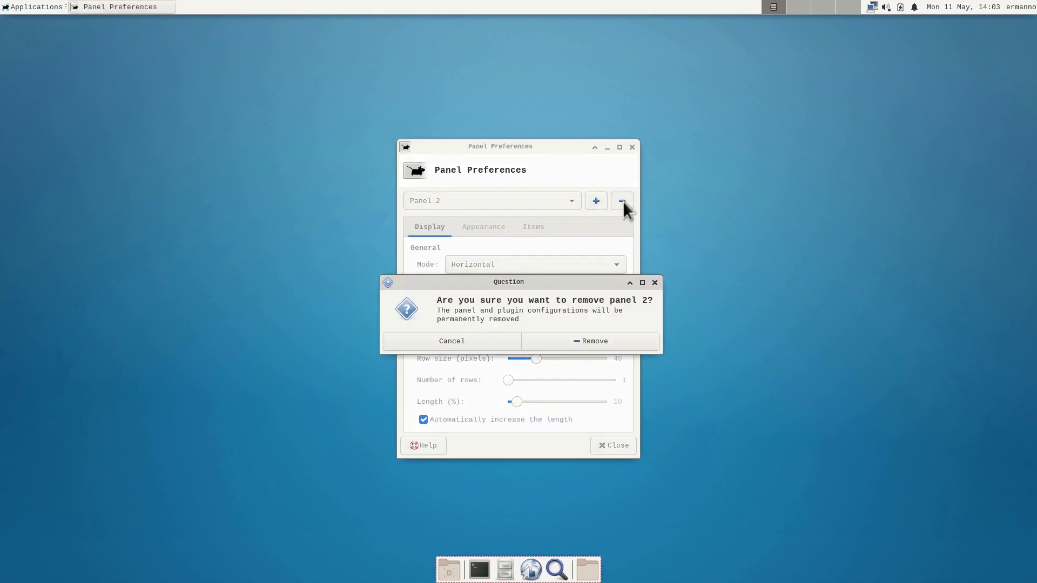
{"action": "left_click", "coordinate": [599, 346]}
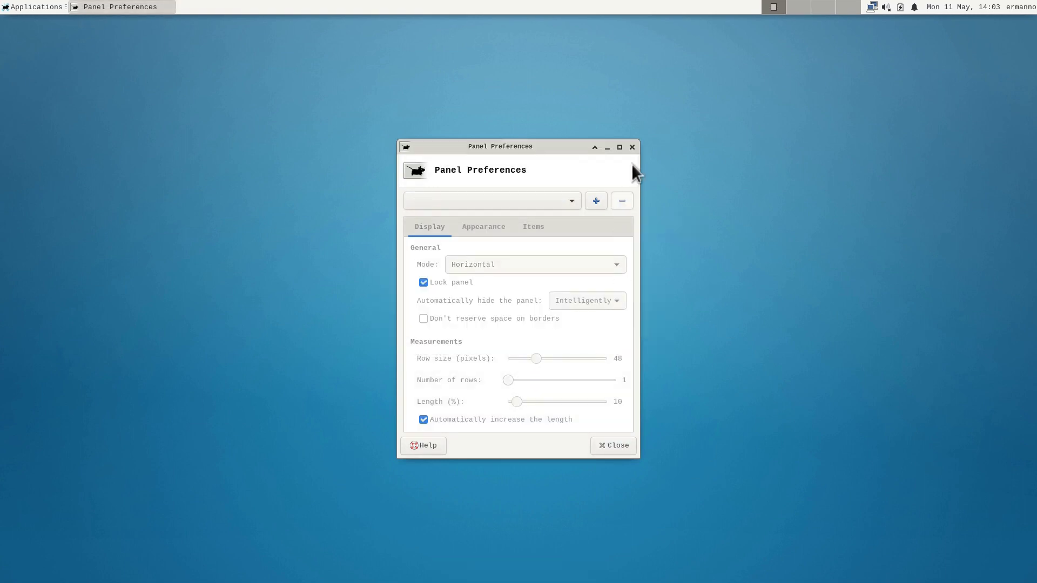
{"action": "left_click", "coordinate": [632, 147]}
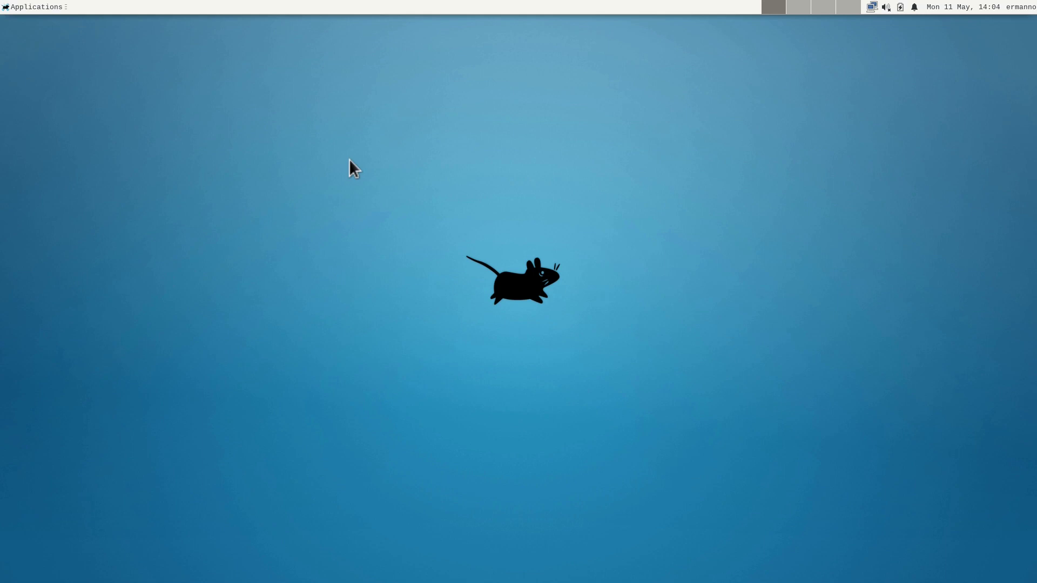
Step: Set the Appearance style to Adwaita-dark
{"action": "left_click", "coordinate": [20, 6]}
{"action": "mouse_move", "coordinate": [25, 88]}
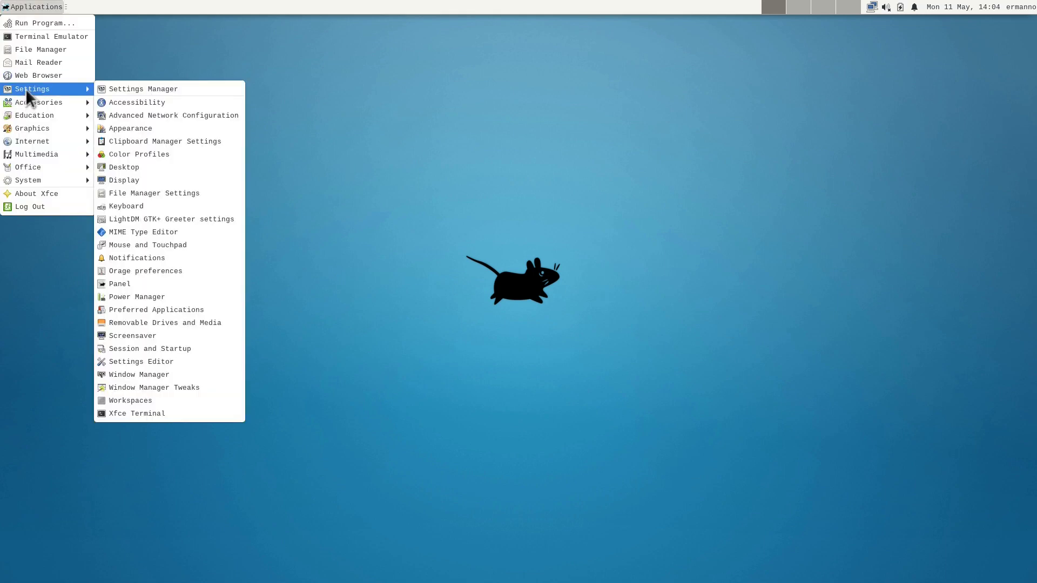
{"action": "left_click", "coordinate": [145, 88]}
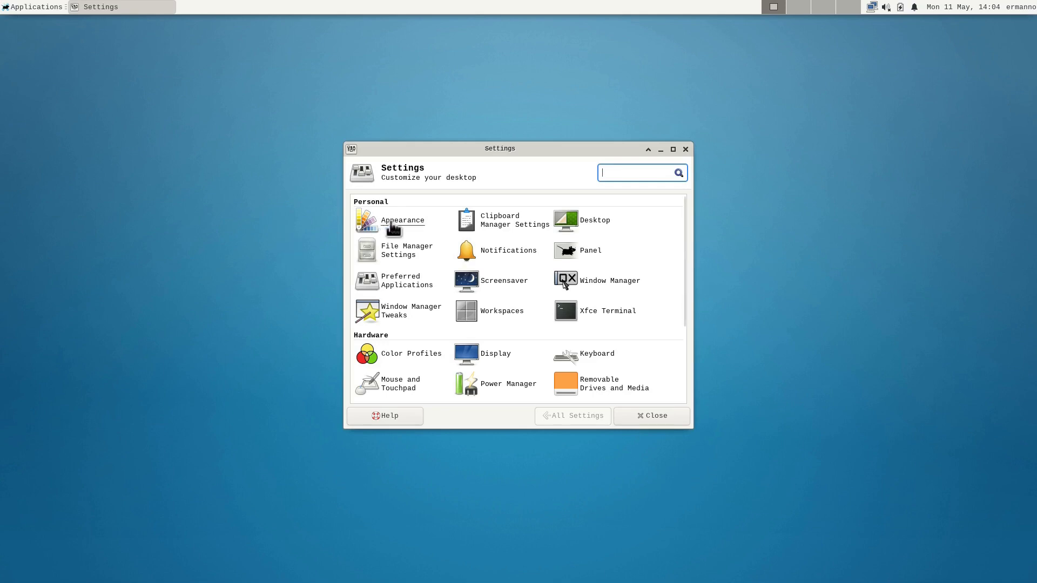
{"action": "left_click", "coordinate": [409, 222]}
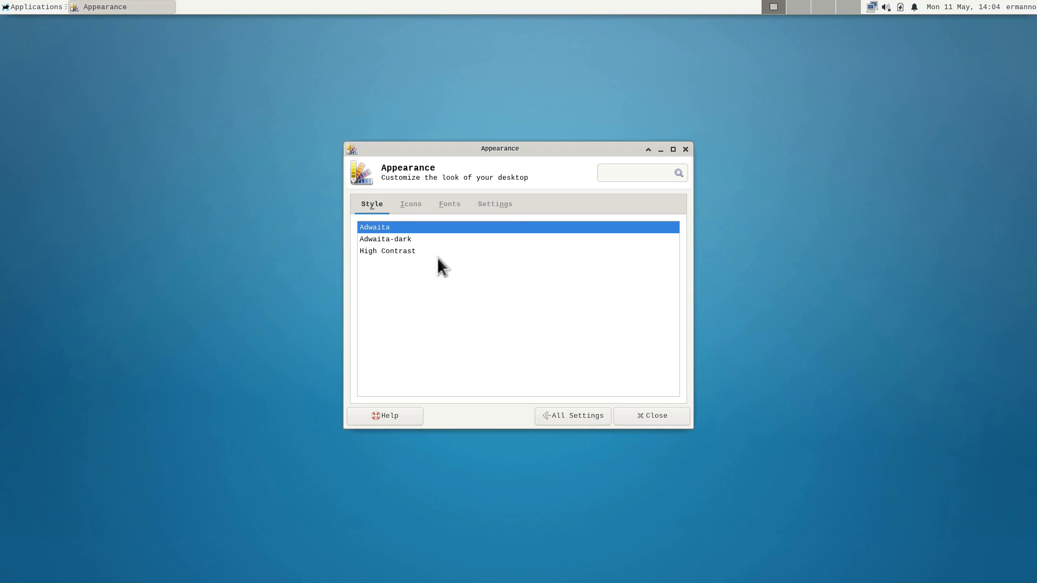
{"action": "left_click", "coordinate": [397, 239]}
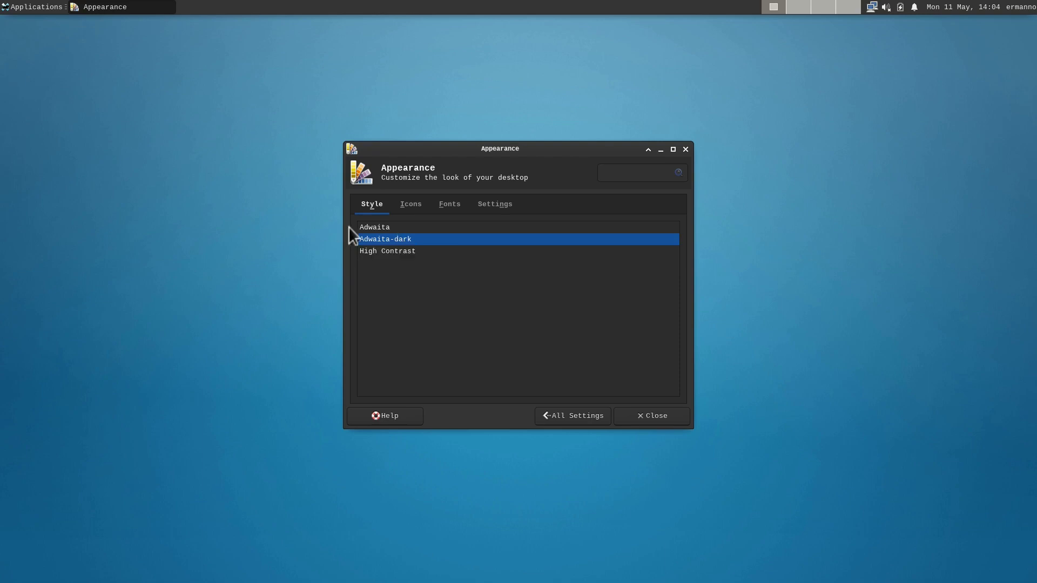
Step: Browse the Icons, Fonts and Settings tabs, then return to the All Settings overview
{"action": "left_click", "coordinate": [409, 208]}
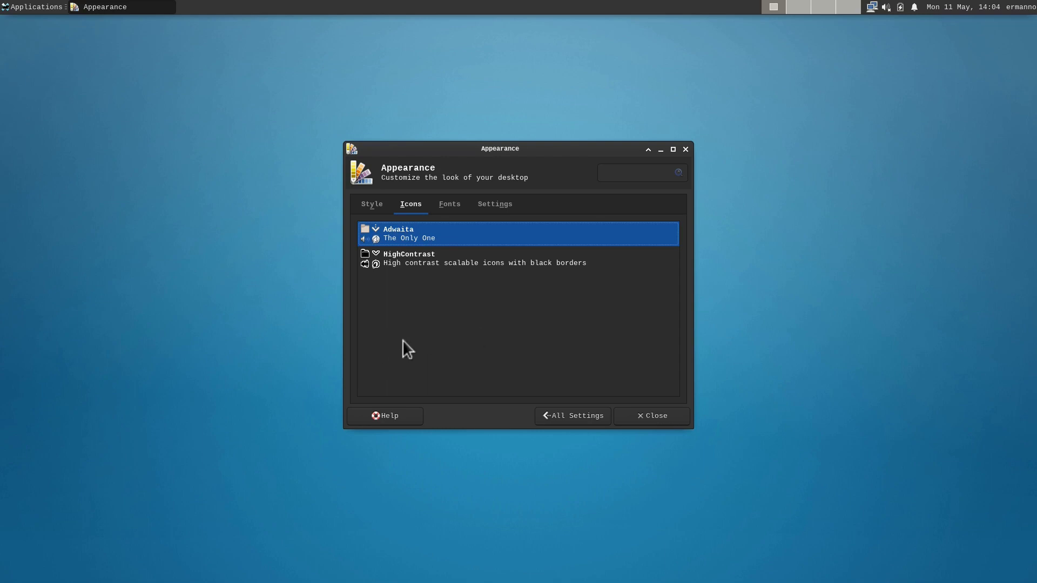
{"action": "left_click", "coordinate": [449, 205]}
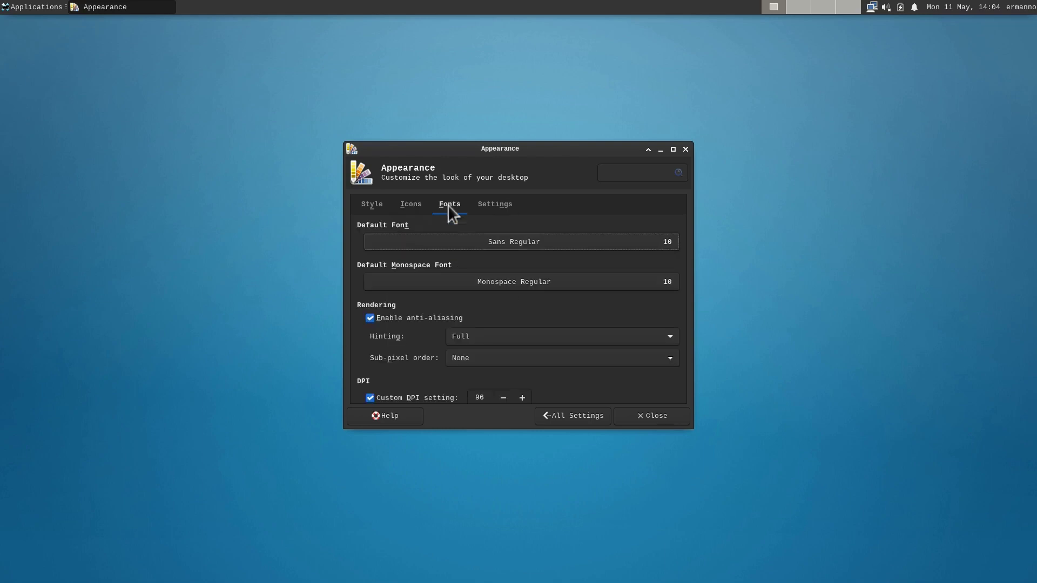
{"action": "left_click", "coordinate": [489, 205]}
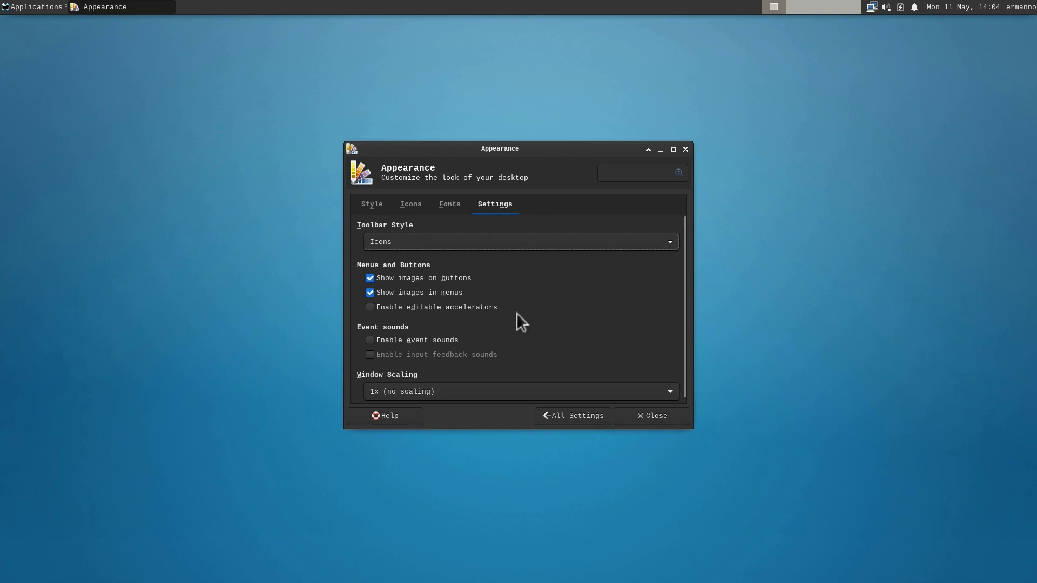
{"action": "left_click", "coordinate": [365, 205]}
{"action": "left_click", "coordinate": [408, 206]}
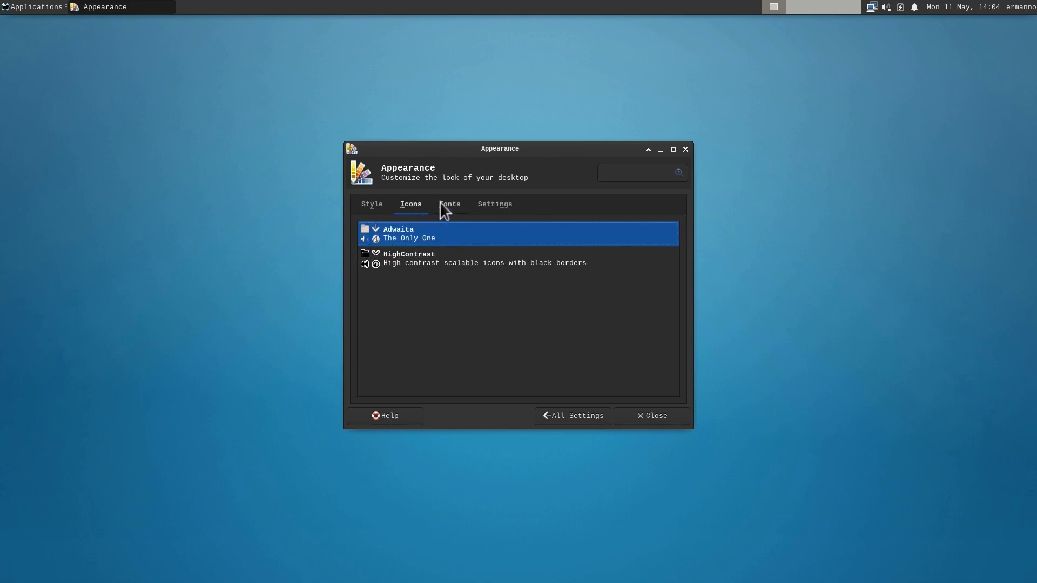
{"action": "left_click", "coordinate": [441, 204]}
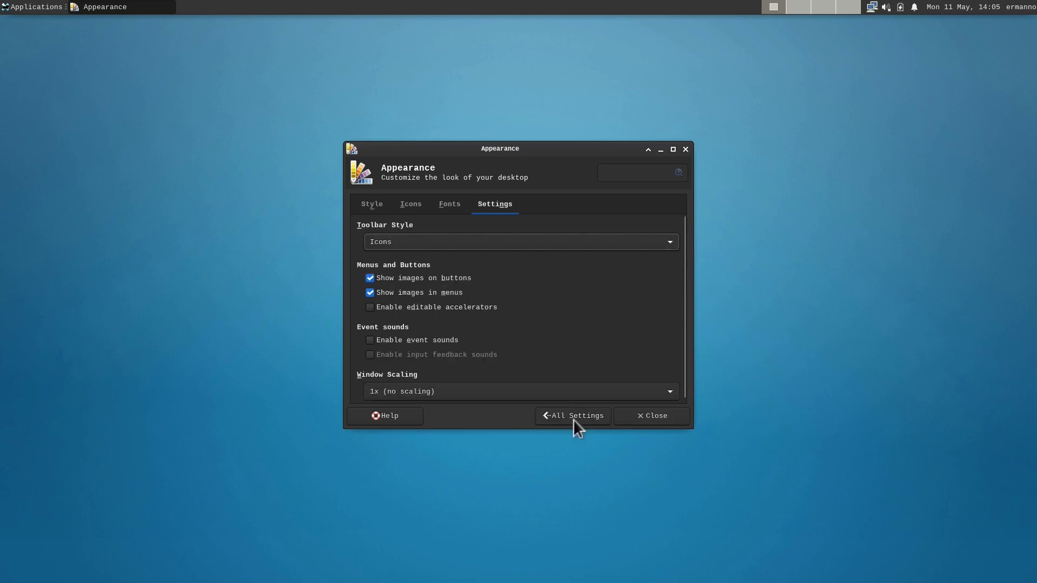
{"action": "left_click", "coordinate": [572, 415]}
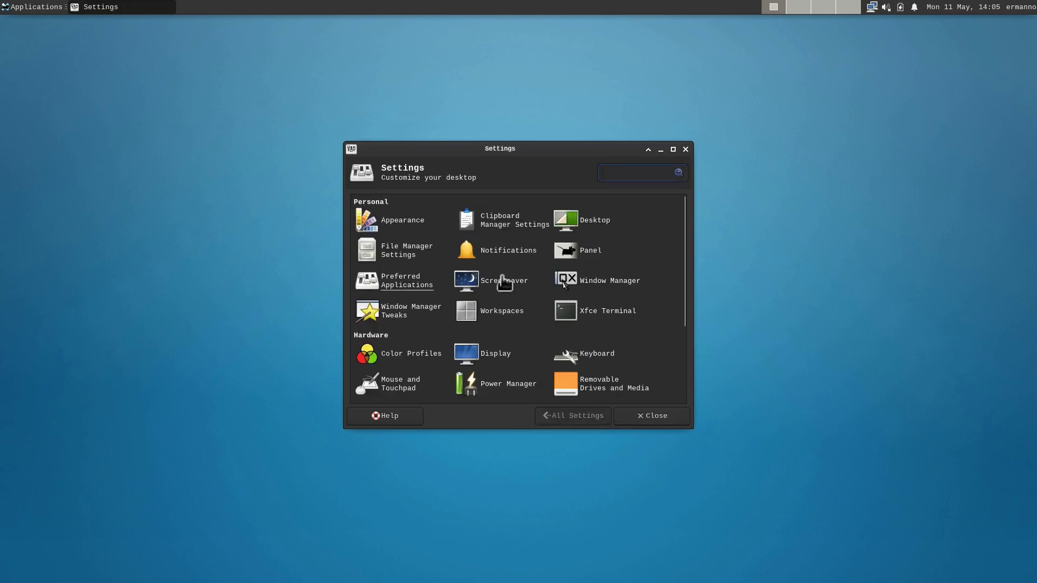
Step: Browse the Theme list on Window Manager's Style tab without changing anything, then close it
{"action": "left_click", "coordinate": [604, 281]}
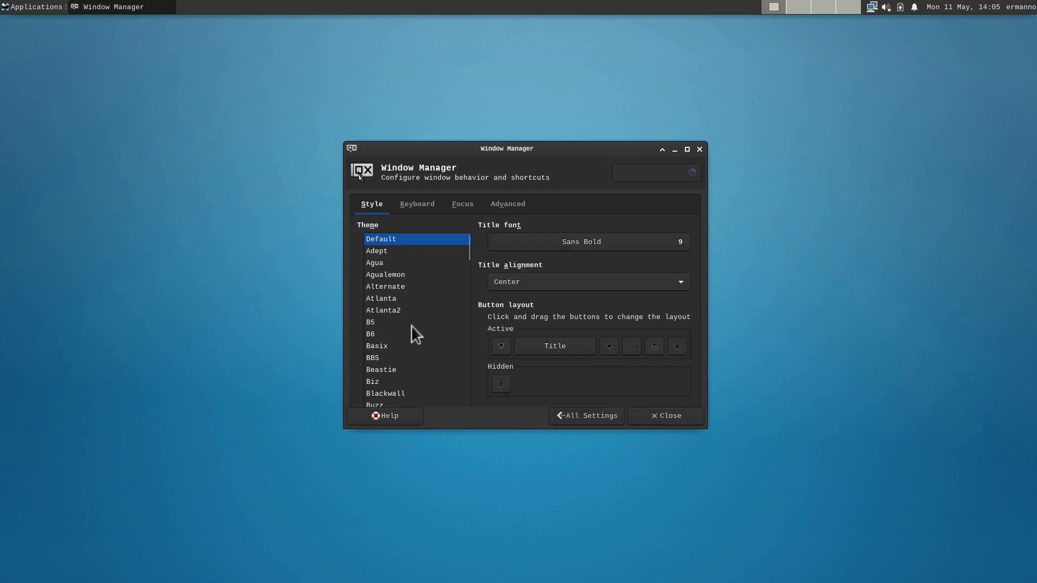
{"action": "scroll", "coordinate": [386, 342], "scroll_direction": "down", "scroll_amount": 2}
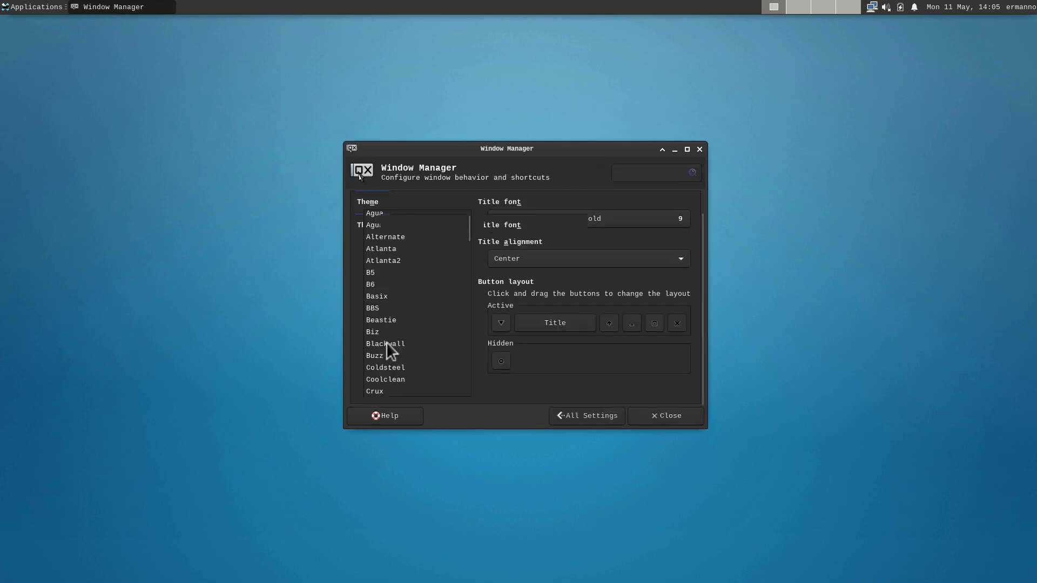
{"action": "scroll", "coordinate": [386, 342], "scroll_direction": "up", "scroll_amount": 2}
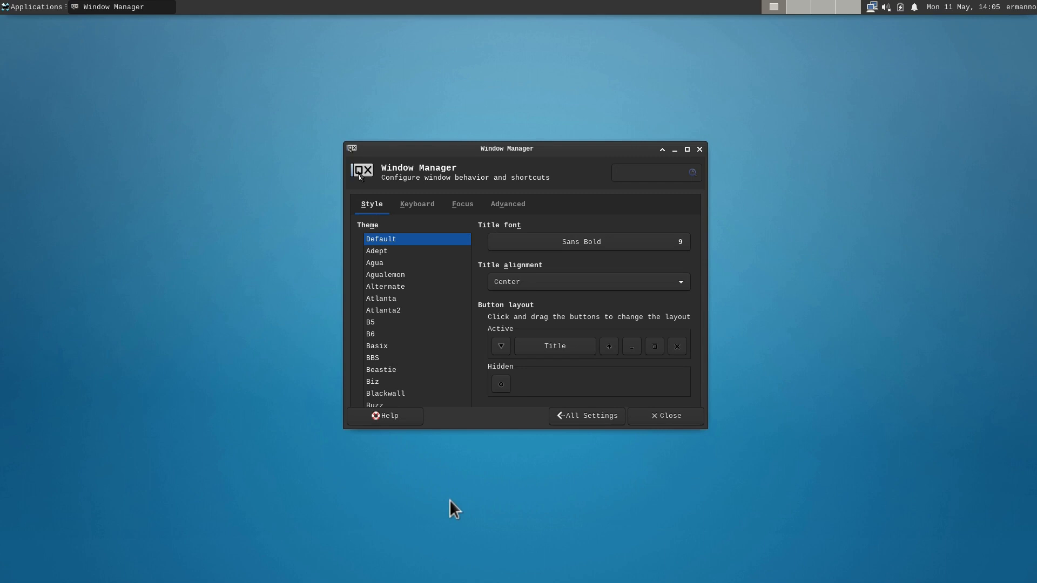
{"action": "left_click", "coordinate": [664, 423]}
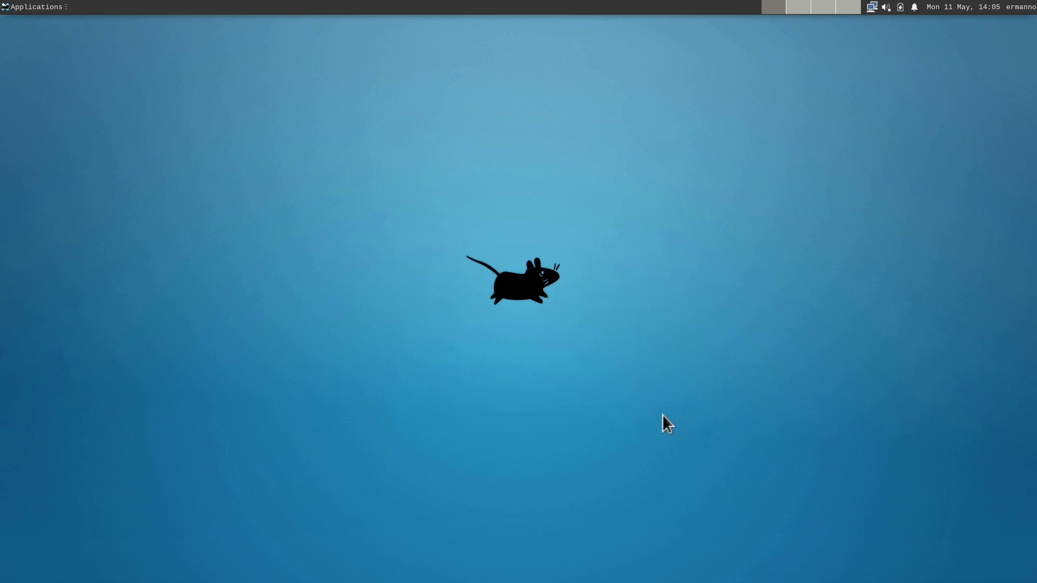
Step: Launch Chromium maximized and load archlinux.org
{"action": "left_click", "coordinate": [21, 7]}
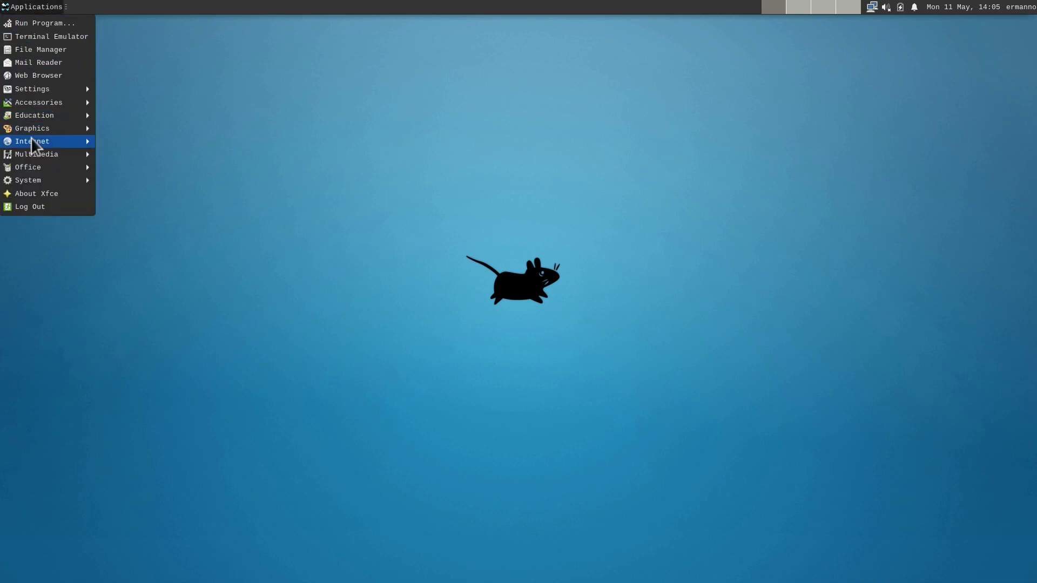
{"action": "mouse_move", "coordinate": [33, 141]}
{"action": "left_click", "coordinate": [118, 167]}
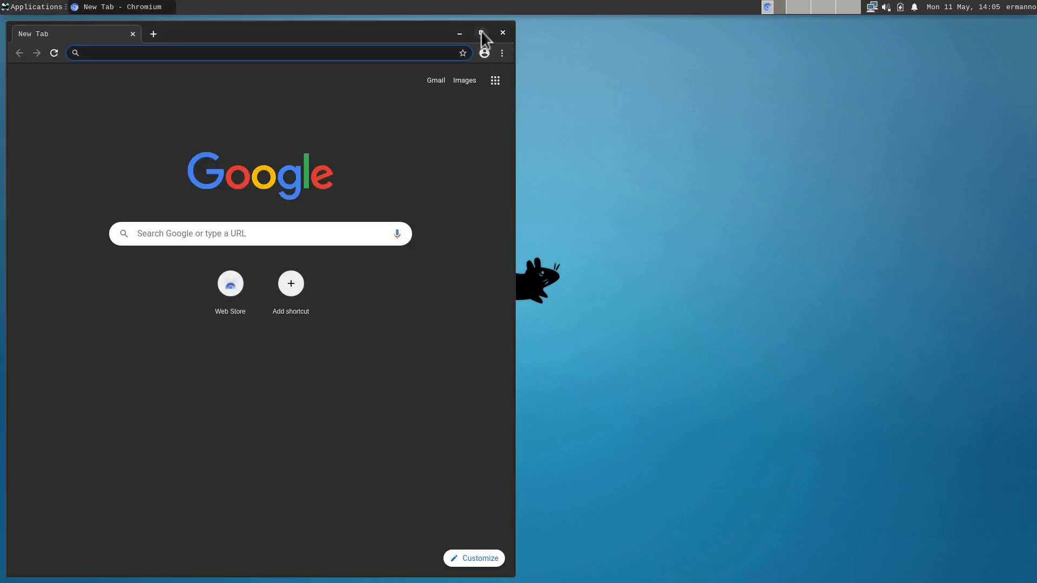
{"action": "left_click", "coordinate": [481, 33]}
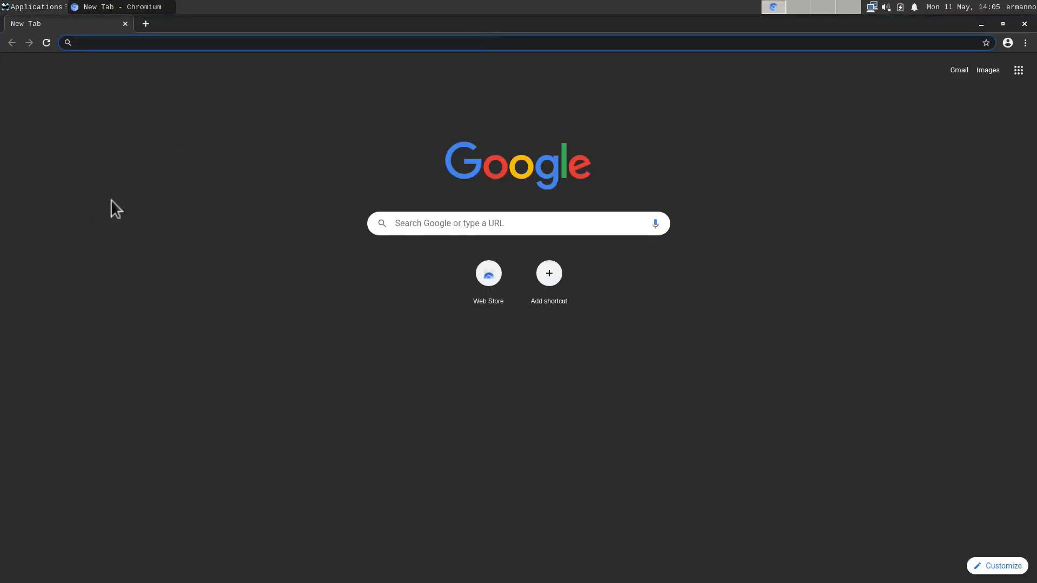
{"action": "type", "text": "arch"}
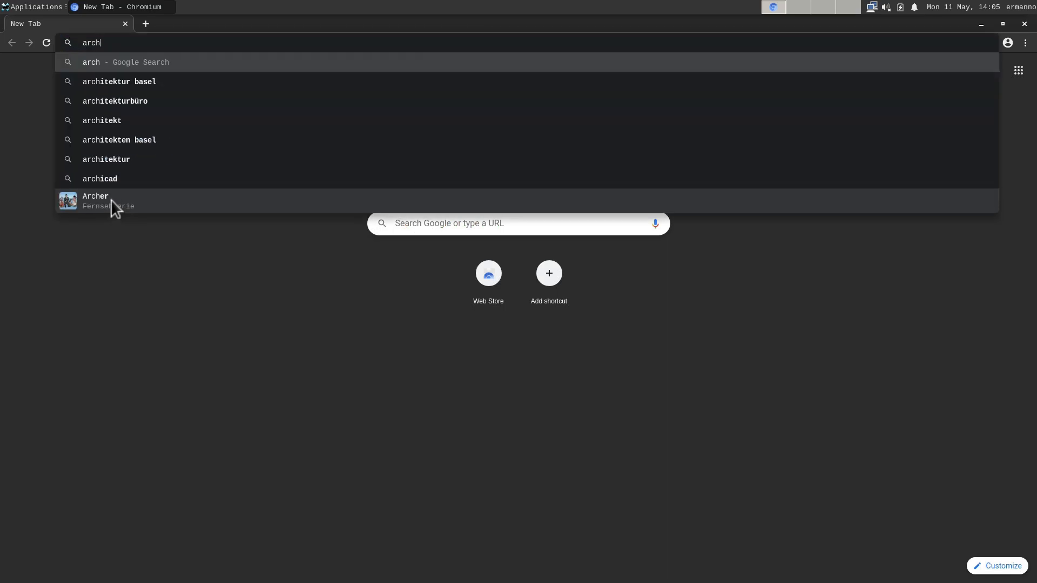
{"action": "type", "text": "linux.org"}
{"action": "key", "text": "Return"}
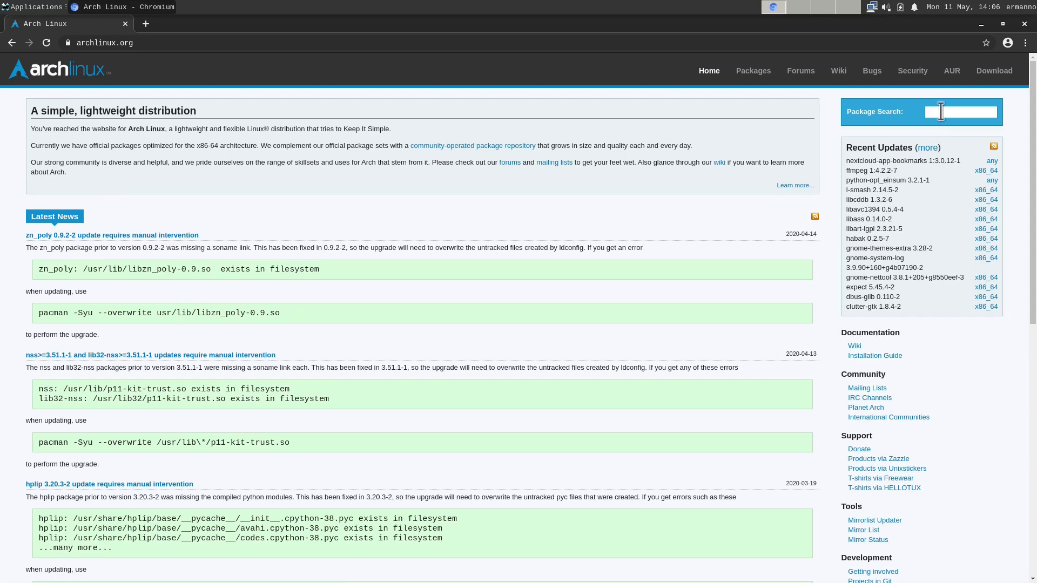
Step: Search the Arch packages for 'theme', listing 92 matching packages
{"action": "left_click", "coordinate": [941, 111]}
{"action": "type", "text": "theme"}
{"action": "key", "text": "Return"}
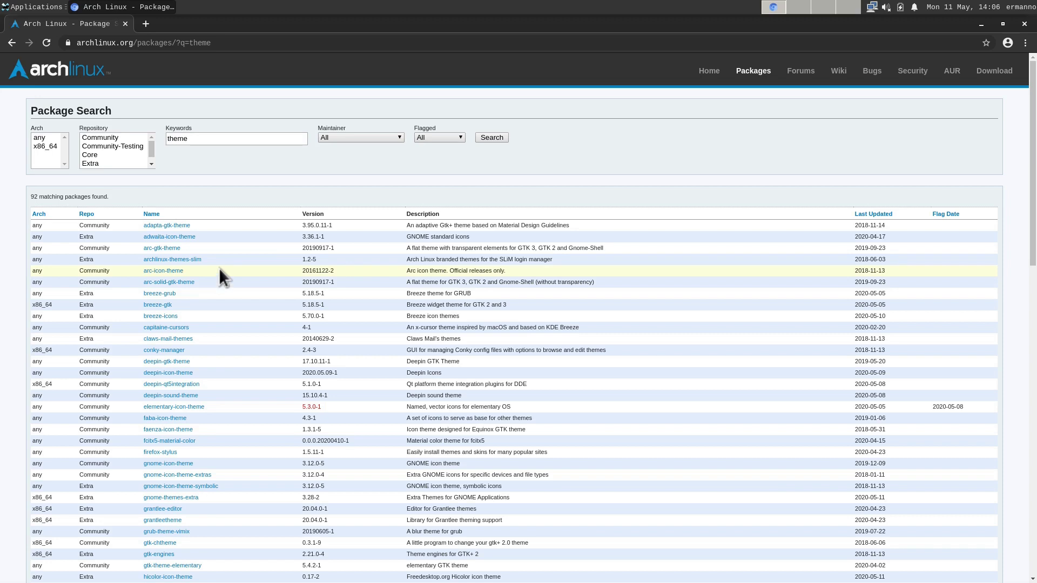
{"action": "left_click", "coordinate": [32, 7]}
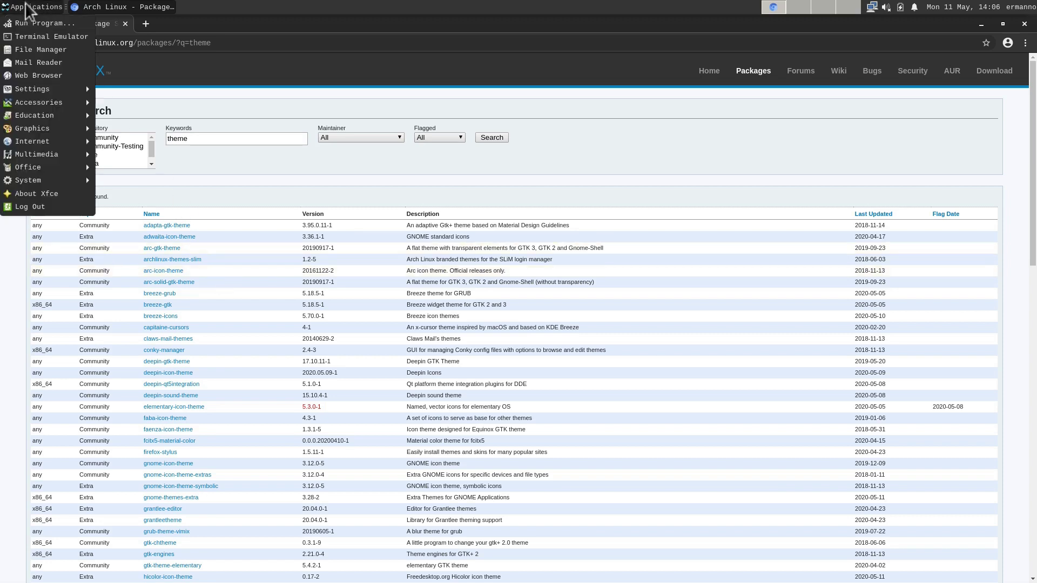
Step: Open a centred terminal with larger text and install arc-gtk-theme using sudo pacman -S
{"action": "left_click", "coordinate": [25, 38]}
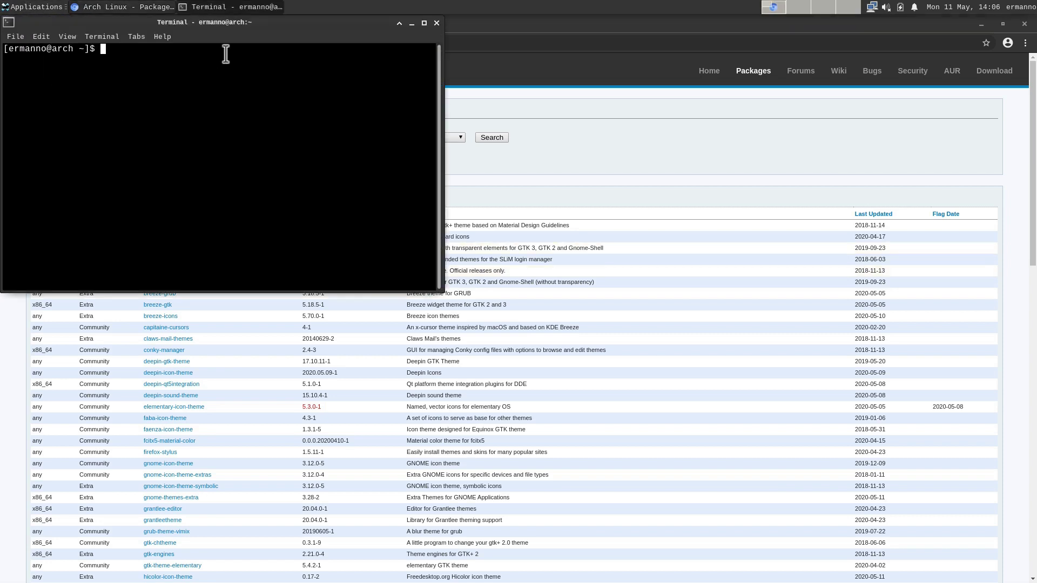
{"action": "left_click_drag", "start_coordinate": [218, 24], "coordinate": [637, 119]}
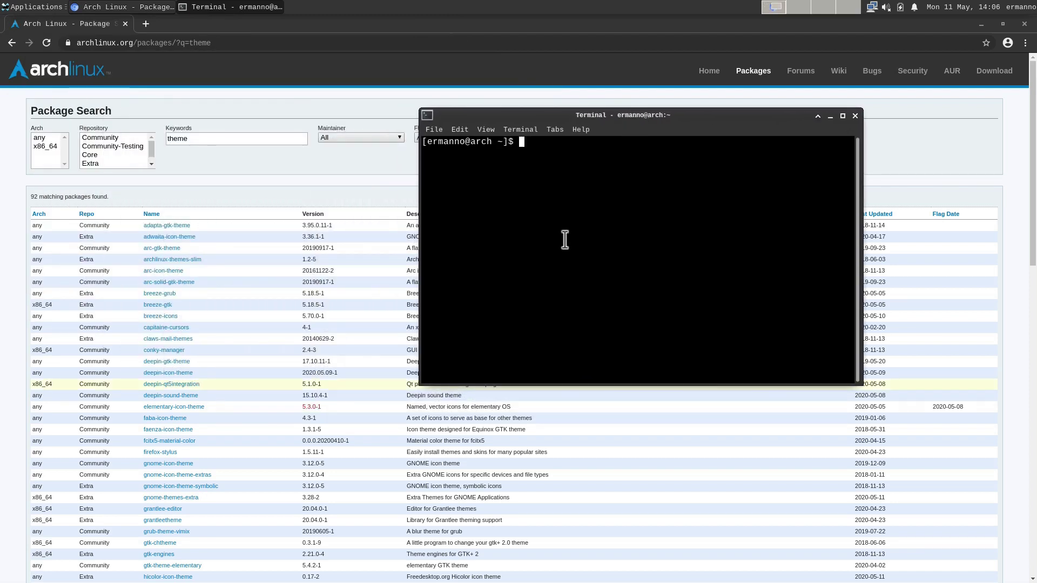
{"action": "key", "text": "ctrl+plus"}
{"action": "key", "text": "ctrl+plus"}
{"action": "key", "text": "ctrl+plus"}
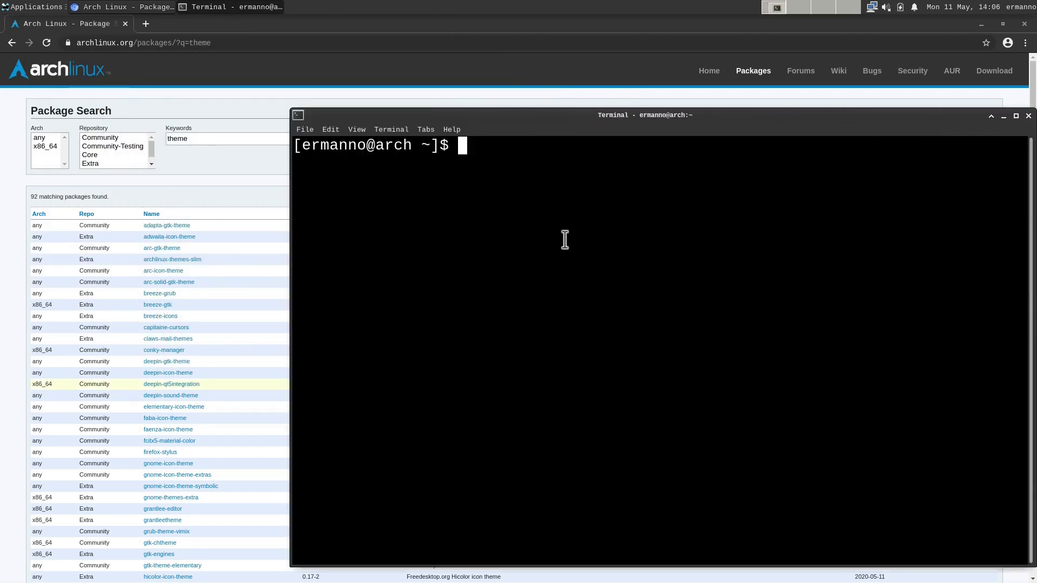
{"action": "type", "text": "sudo"}
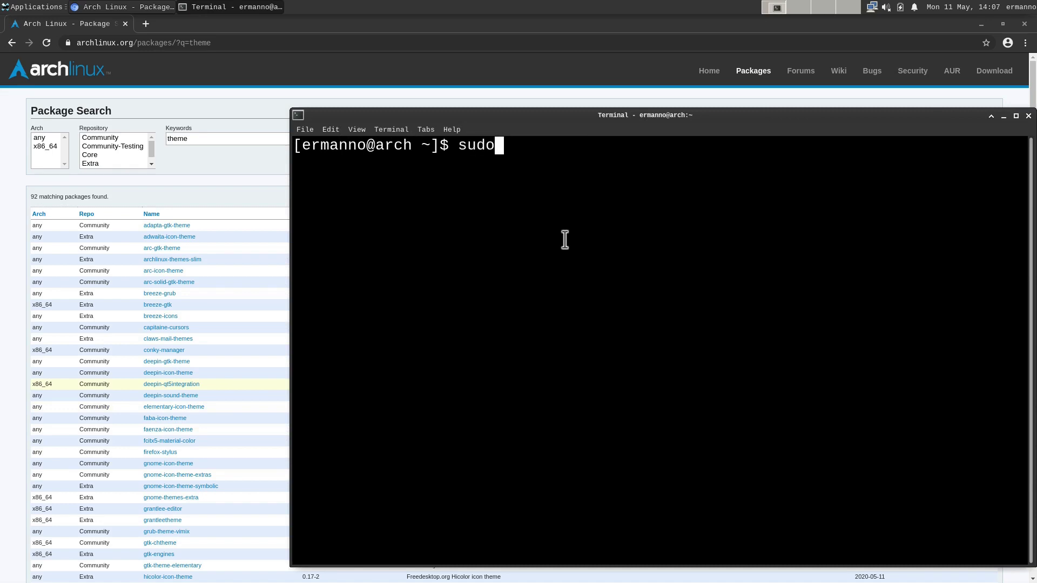
{"action": "type", "text": " pacman -S"}
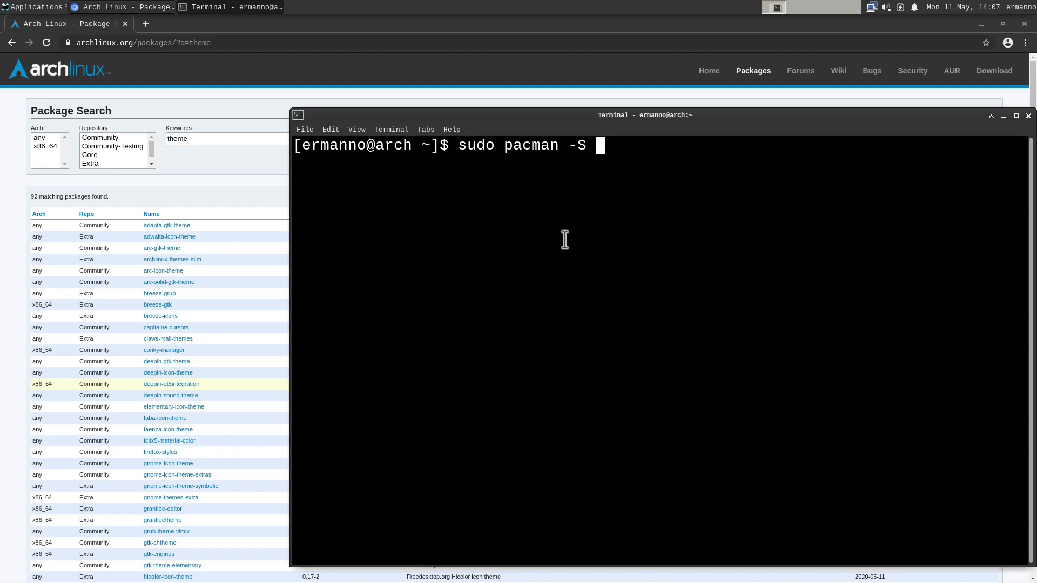
{"action": "type", "text": " arc-gtk-theme"}
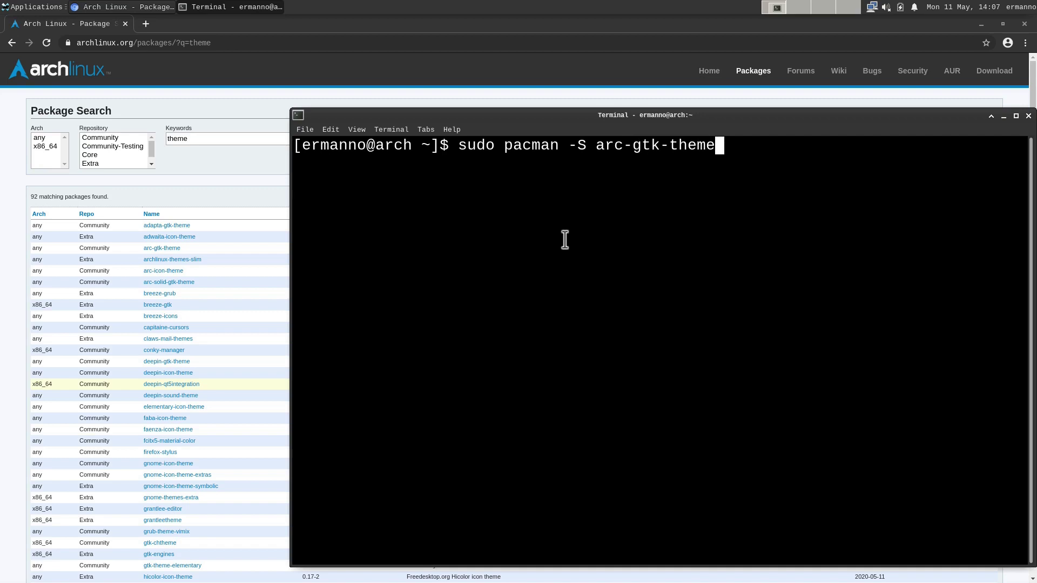
{"action": "key", "text": "Return"}
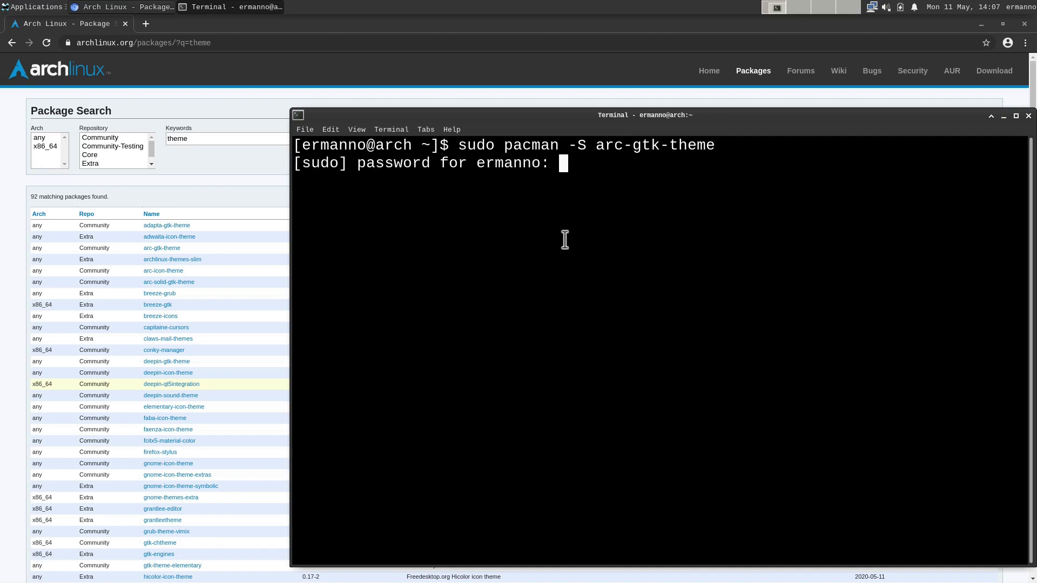
{"action": "key", "text": "Return"}
{"action": "key", "text": "Return"}
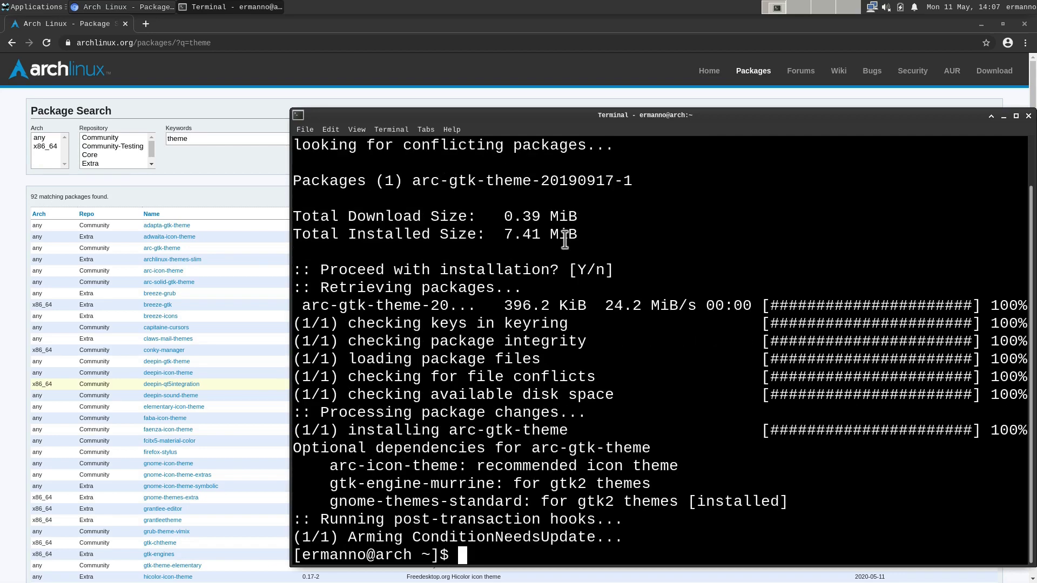
Step: Clear the screen, install arc-icon-theme with pacman, and close the terminal
{"action": "key", "text": "ctrl+l"}
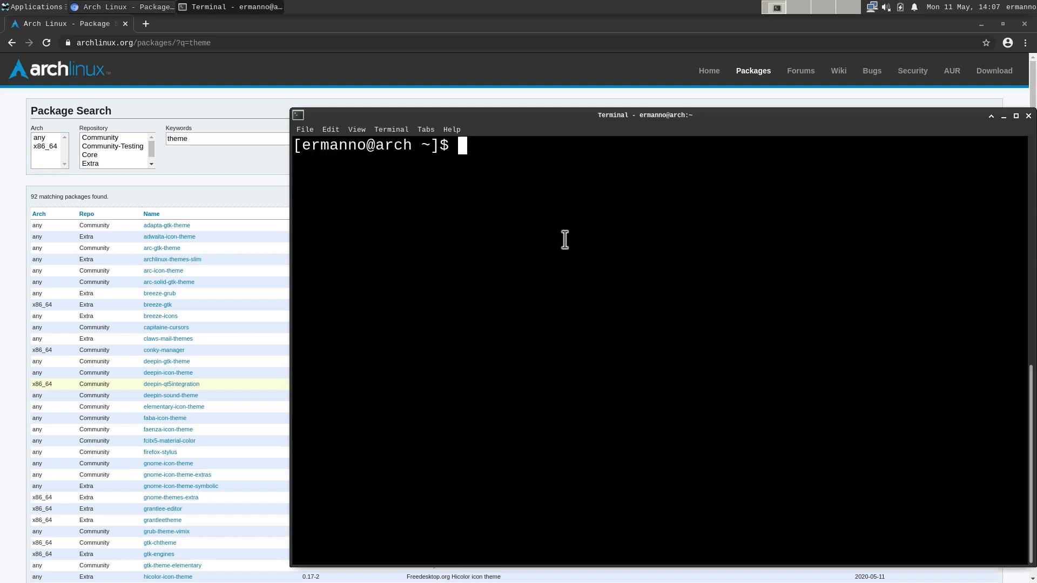
{"action": "type", "text": "sudo pacm"}
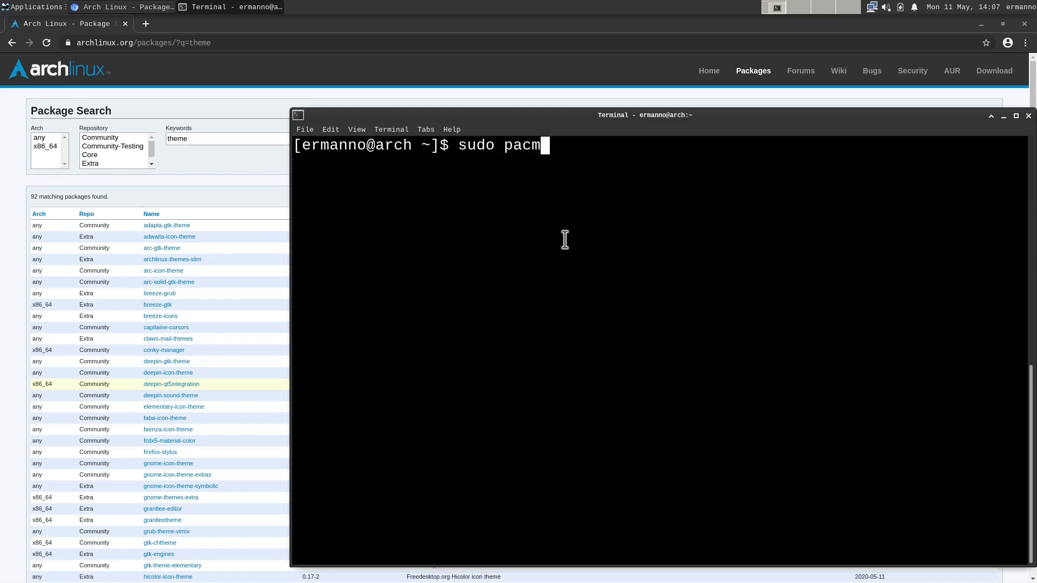
{"action": "type", "text": "an -S arc-icon-"}
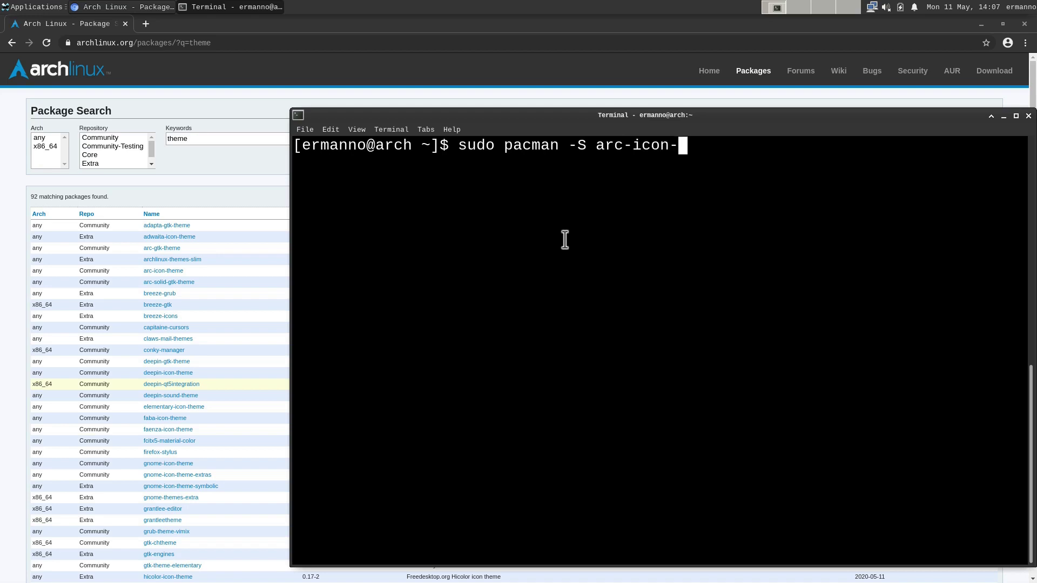
{"action": "type", "text": "theme"}
{"action": "key", "text": "Return"}
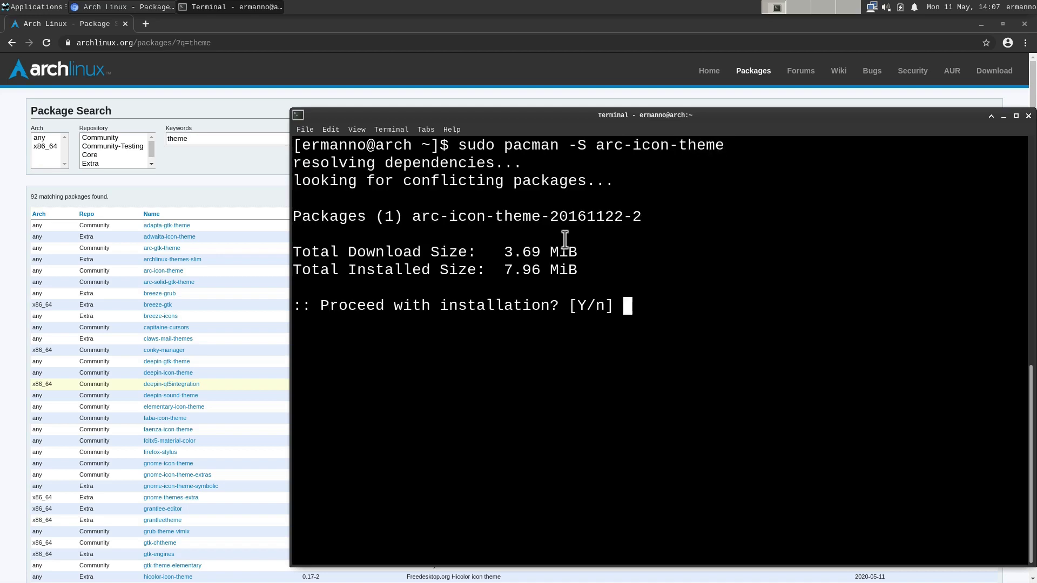
{"action": "key", "text": "Return"}
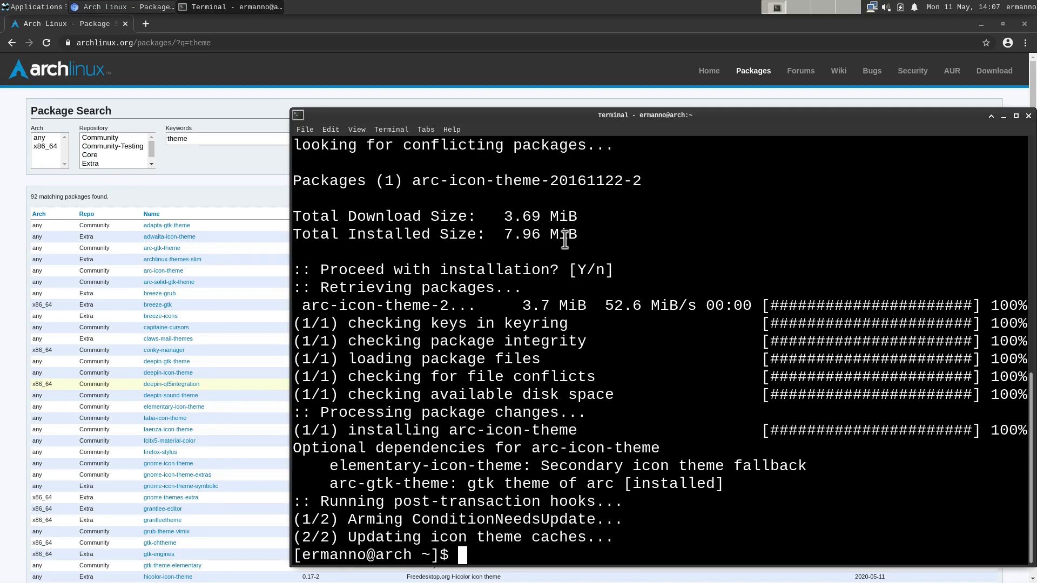
{"action": "left_click", "coordinate": [1028, 116]}
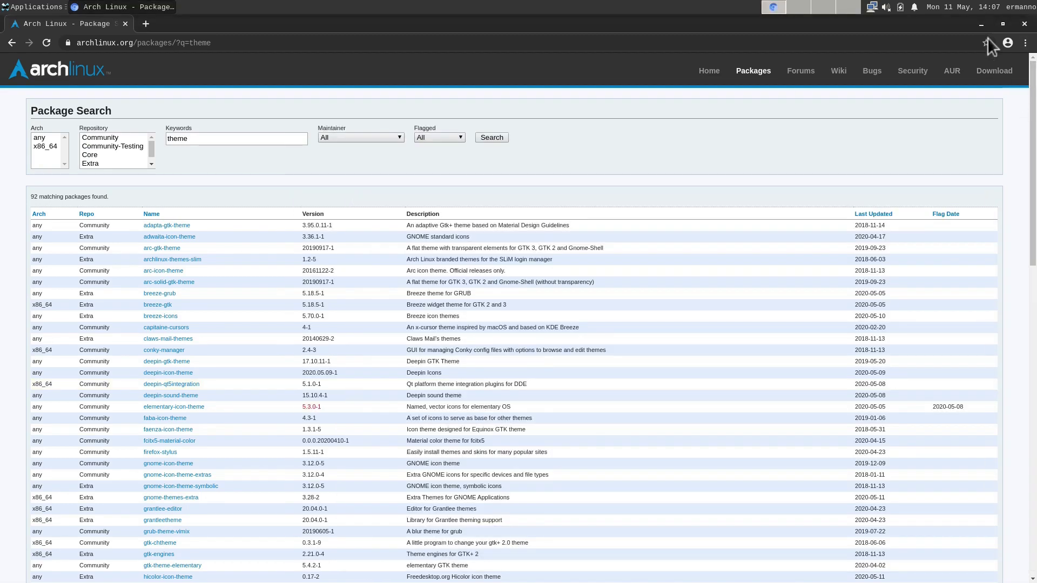
Step: Minimize Chromium and set the Appearance style to Arc-Dark
{"action": "left_click", "coordinate": [980, 25]}
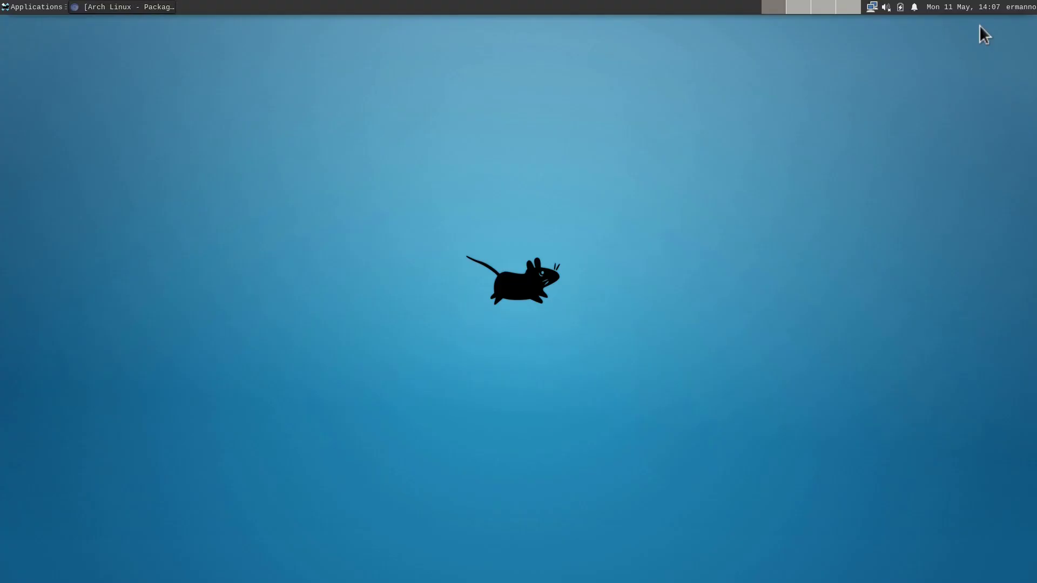
{"action": "left_click", "coordinate": [23, 6]}
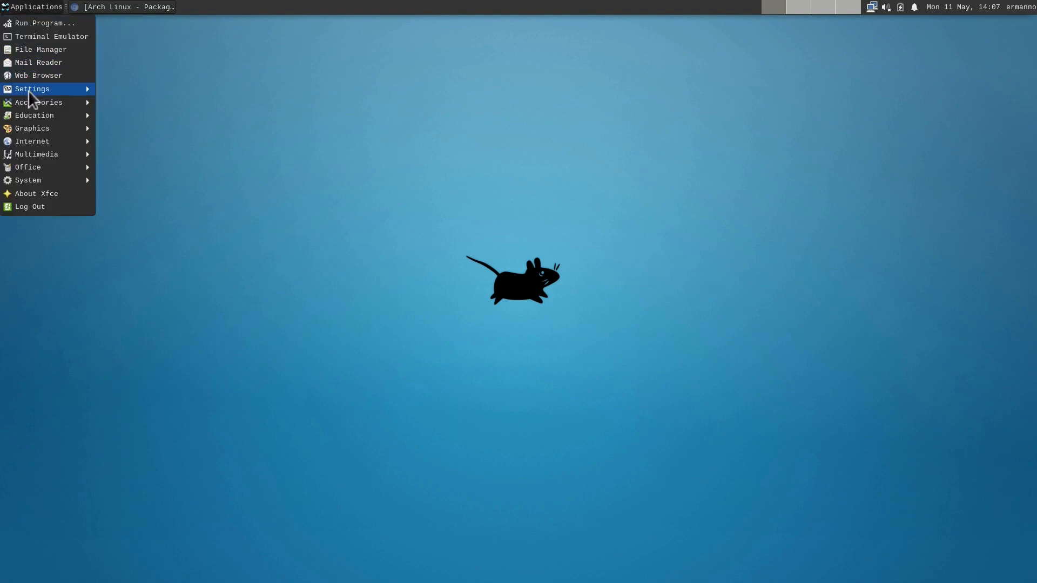
{"action": "mouse_move", "coordinate": [28, 89]}
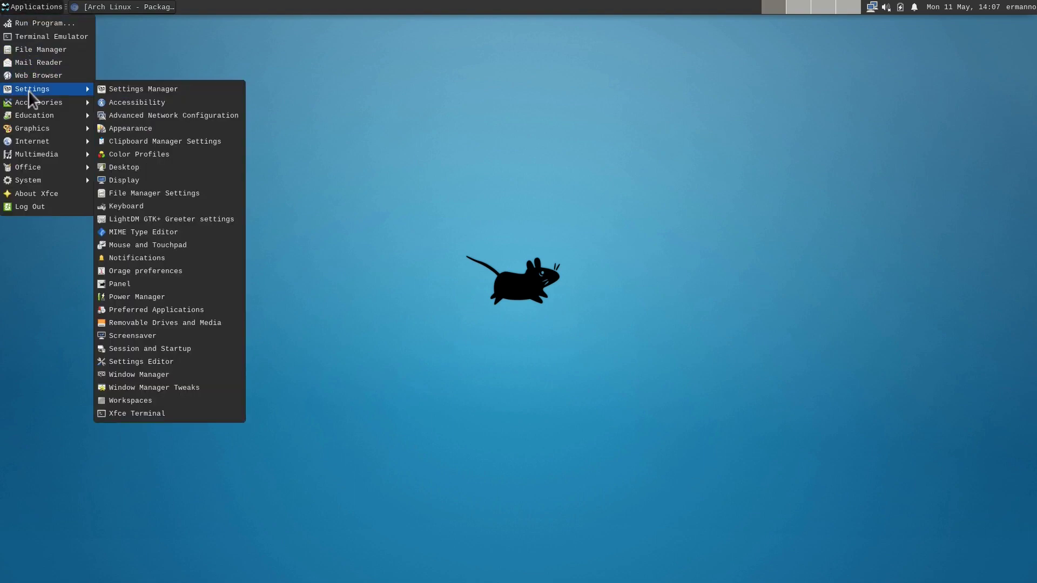
{"action": "left_click", "coordinate": [151, 127]}
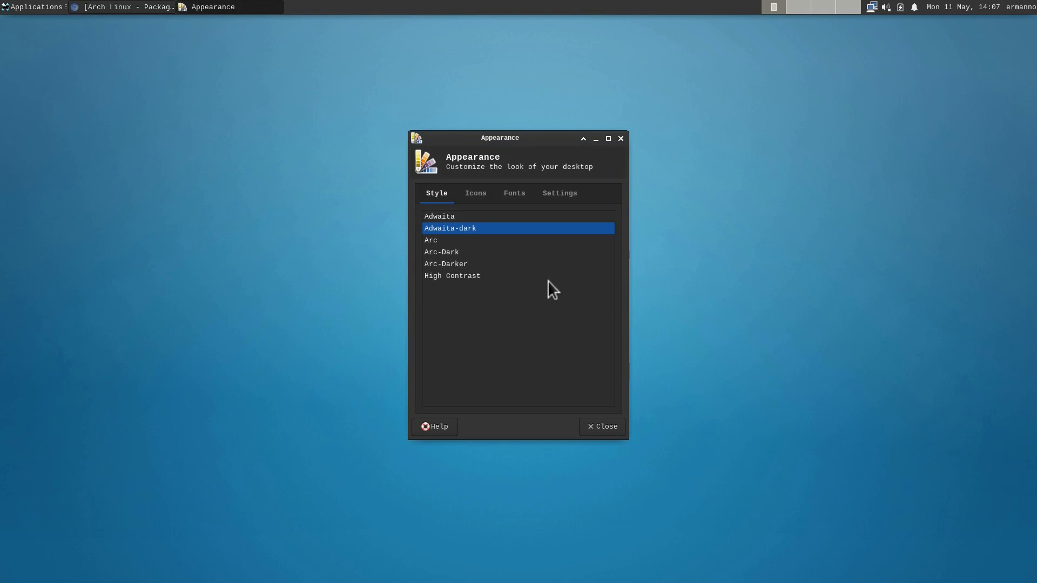
{"action": "left_click", "coordinate": [445, 252]}
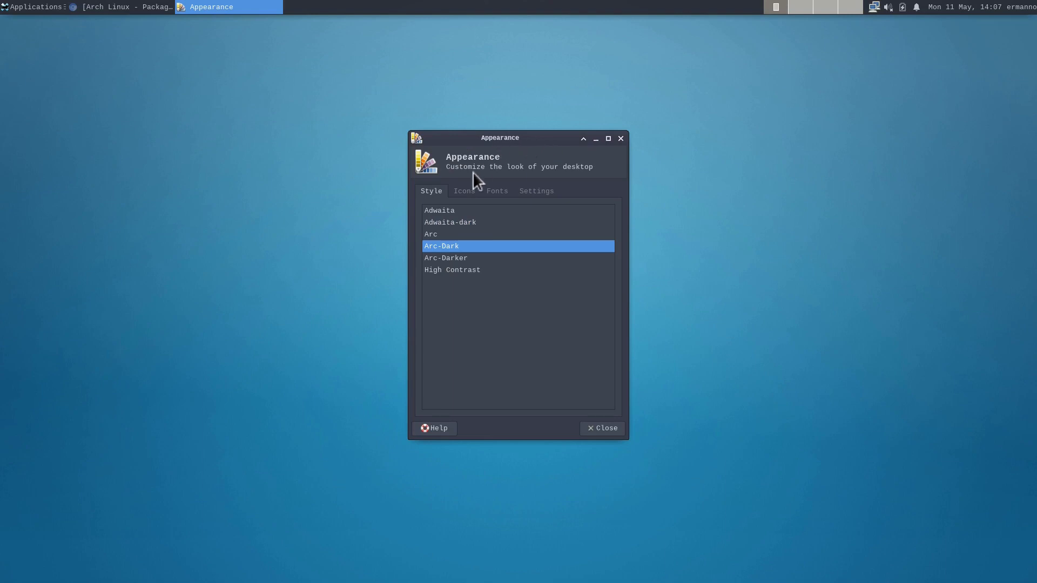
Step: Set the icon theme to Arc, preview it in the file manager, and close Appearance
{"action": "left_click", "coordinate": [468, 190]}
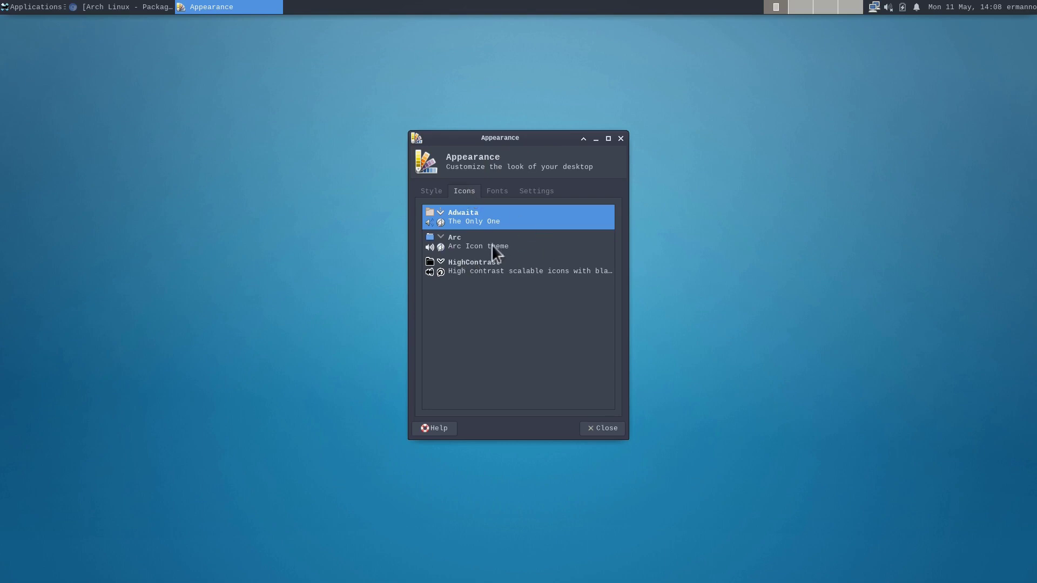
{"action": "left_click", "coordinate": [471, 237]}
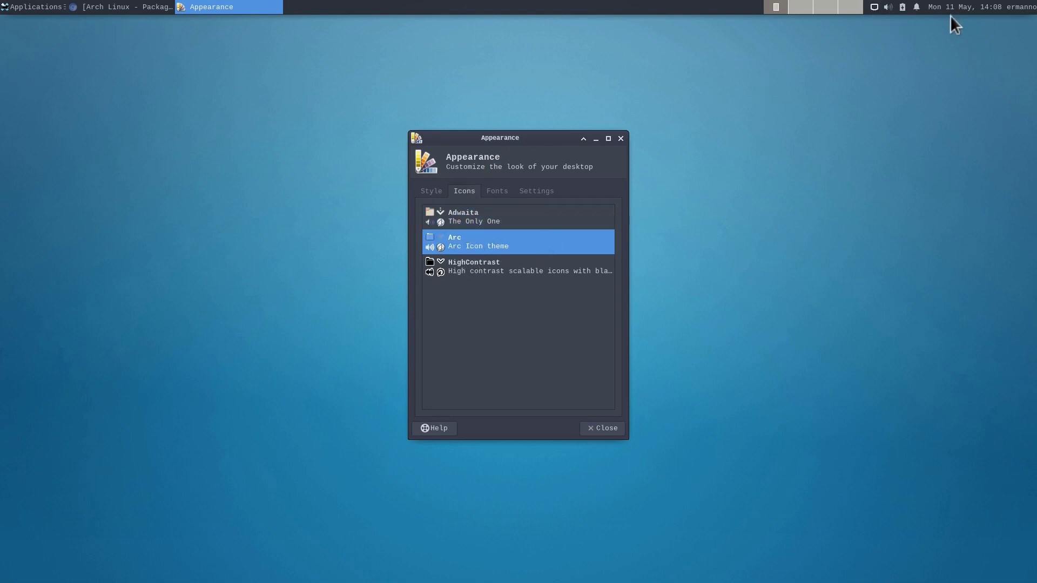
{"action": "left_click", "coordinate": [53, 7]}
{"action": "left_click", "coordinate": [51, 54]}
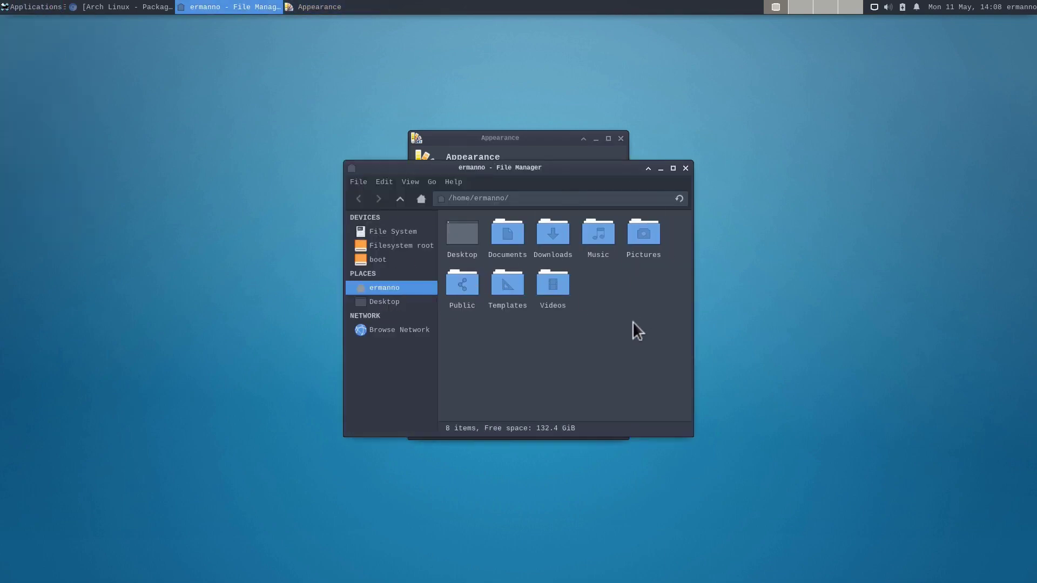
{"action": "left_click", "coordinate": [686, 168]}
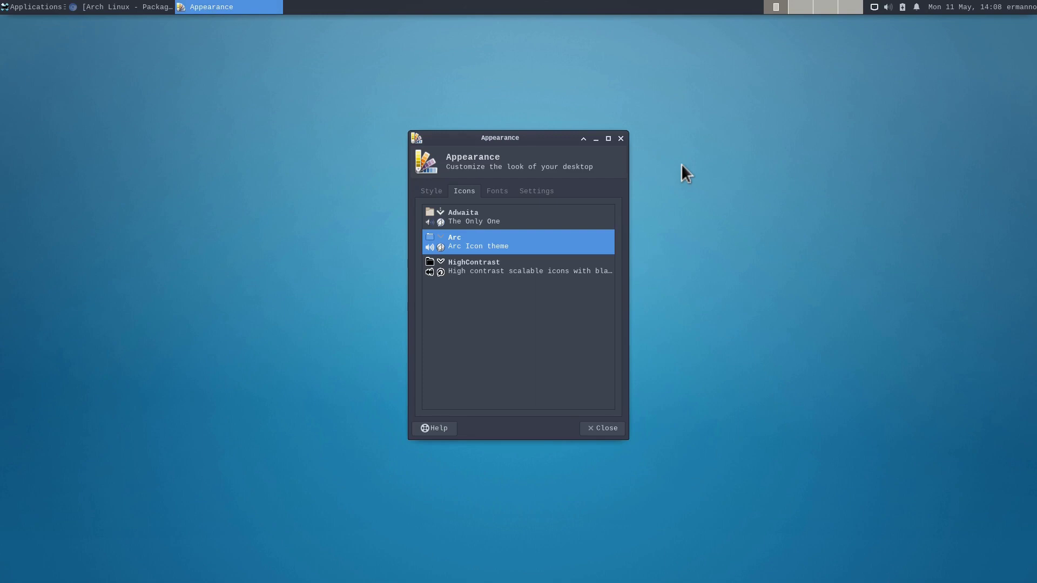
{"action": "left_click", "coordinate": [621, 139]}
{"action": "left_click", "coordinate": [28, 7]}
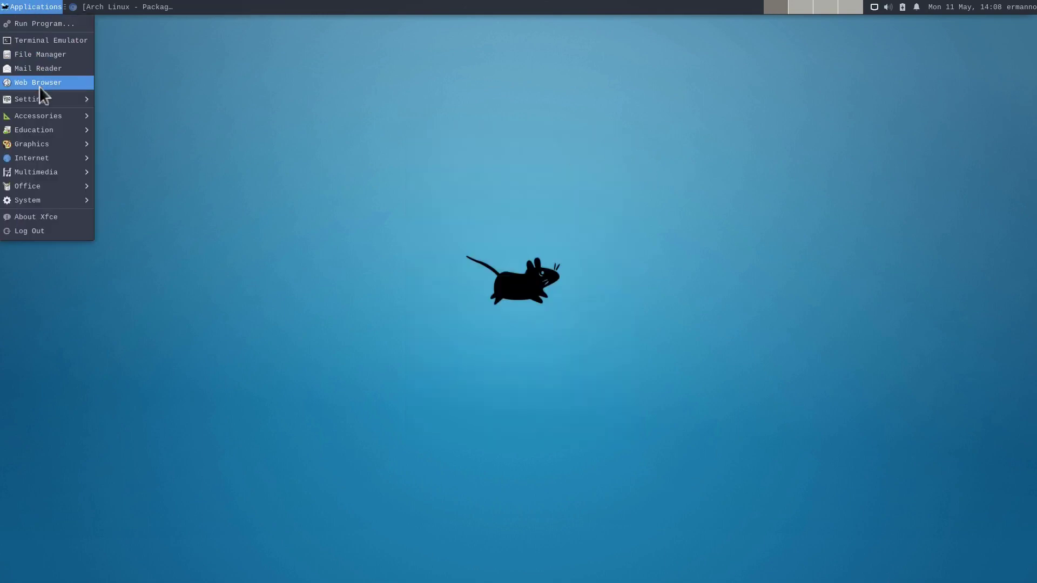
Step: Give windows the Arc-Dark decoration theme in Window Manager settings
{"action": "mouse_move", "coordinate": [40, 99]}
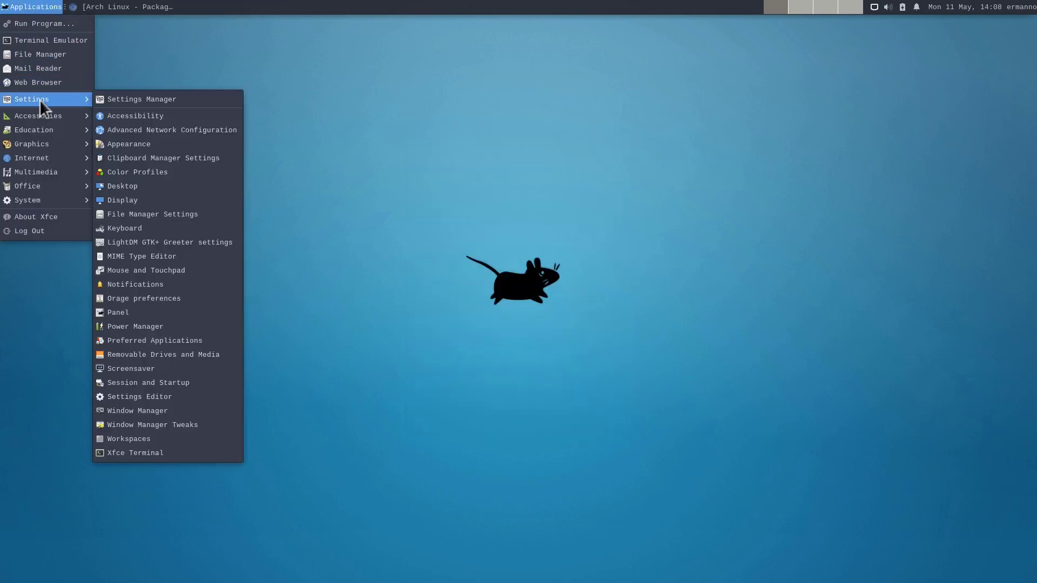
{"action": "left_click", "coordinate": [140, 411]}
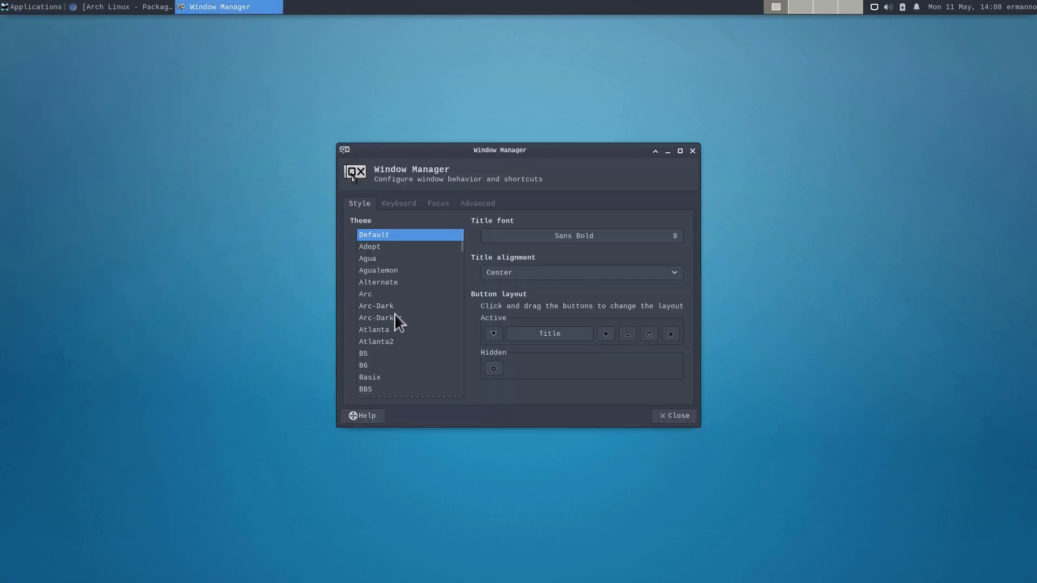
{"action": "left_click", "coordinate": [376, 306]}
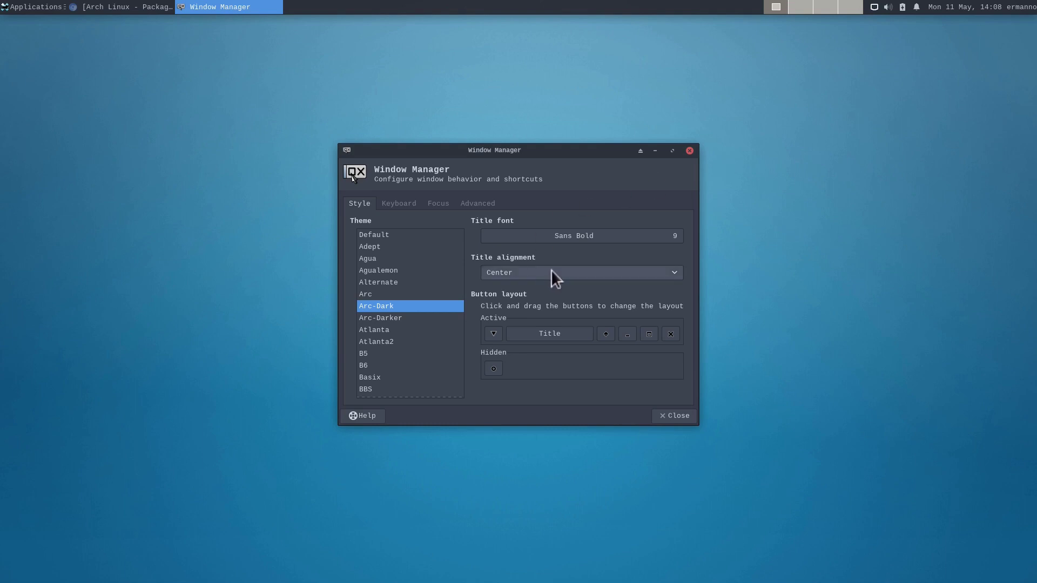
Step: Set the window title font to Cantarell Regular 9 and close the settings
{"action": "left_click", "coordinate": [569, 233]}
{"action": "scroll", "coordinate": [542, 270], "scroll_direction": "up", "scroll_amount": 10}
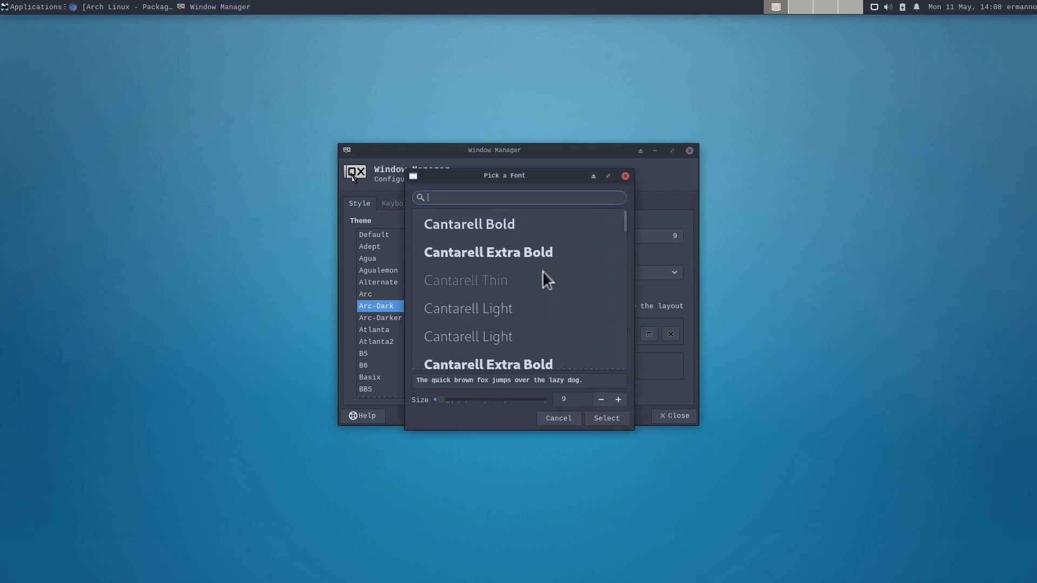
{"action": "scroll", "coordinate": [542, 271], "scroll_direction": "down", "scroll_amount": 5}
{"action": "scroll", "coordinate": [542, 271], "scroll_direction": "up", "scroll_amount": 5}
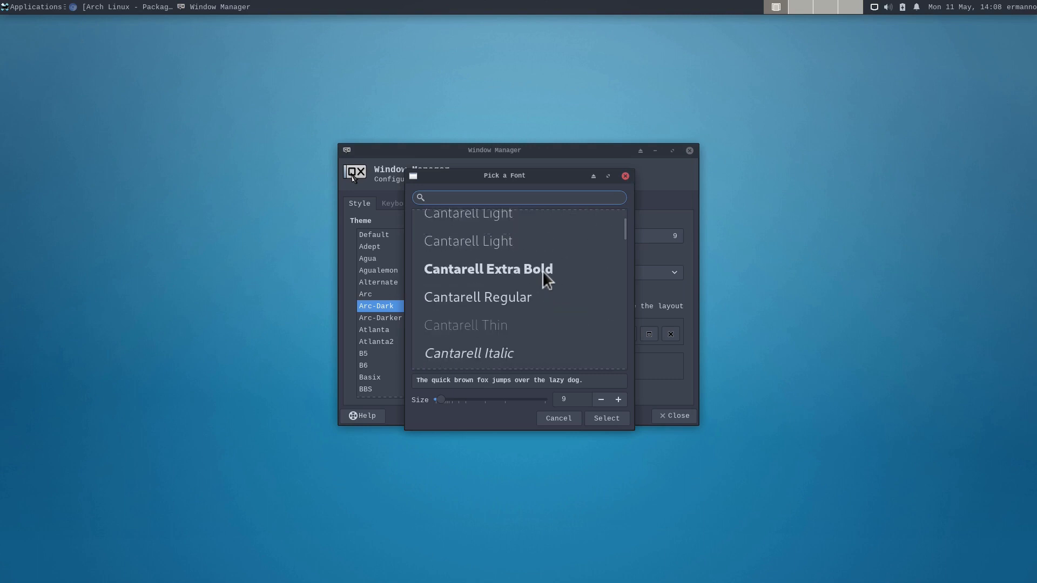
{"action": "scroll", "coordinate": [543, 271], "scroll_direction": "up", "scroll_amount": 1}
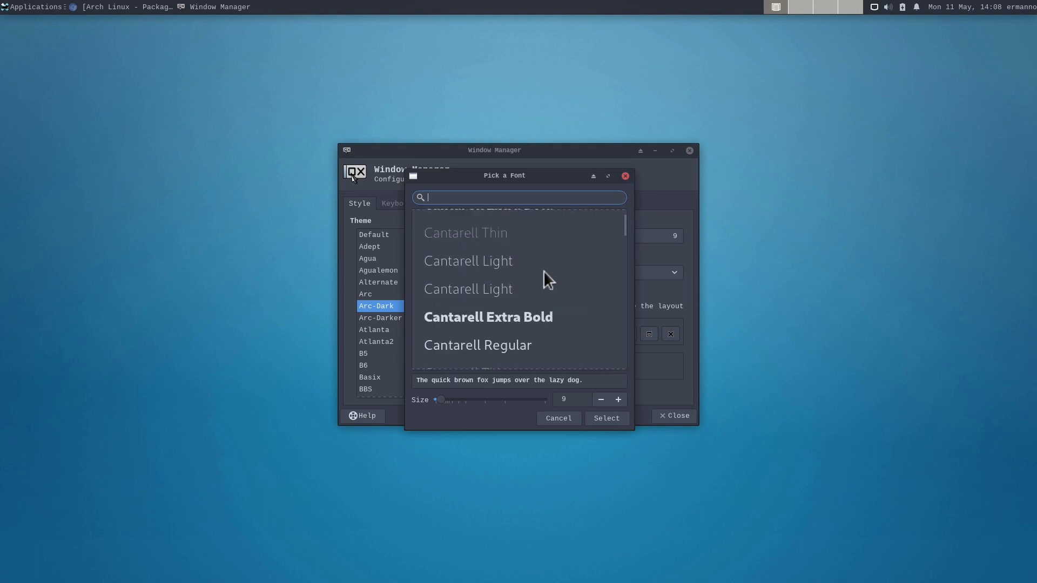
{"action": "scroll", "coordinate": [543, 270], "scroll_direction": "down", "scroll_amount": 3}
{"action": "scroll", "coordinate": [543, 271], "scroll_direction": "up", "scroll_amount": 3}
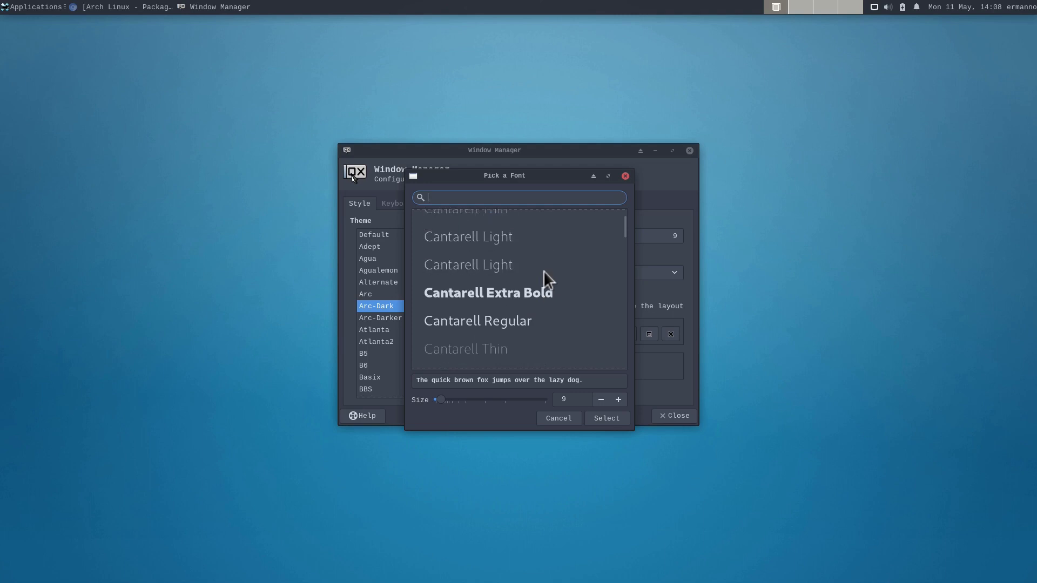
{"action": "left_click", "coordinate": [475, 317]}
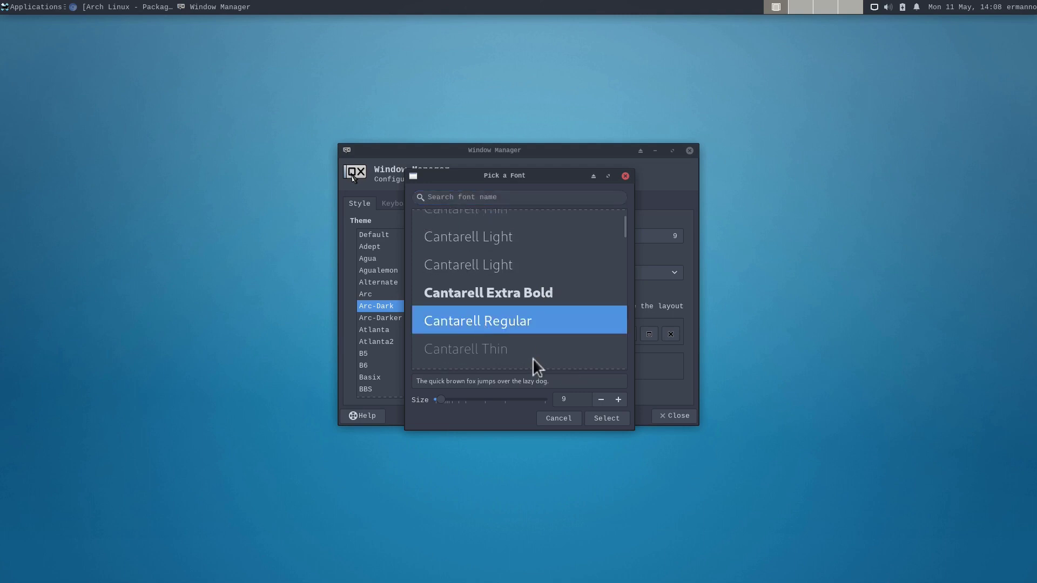
{"action": "left_click", "coordinate": [600, 419]}
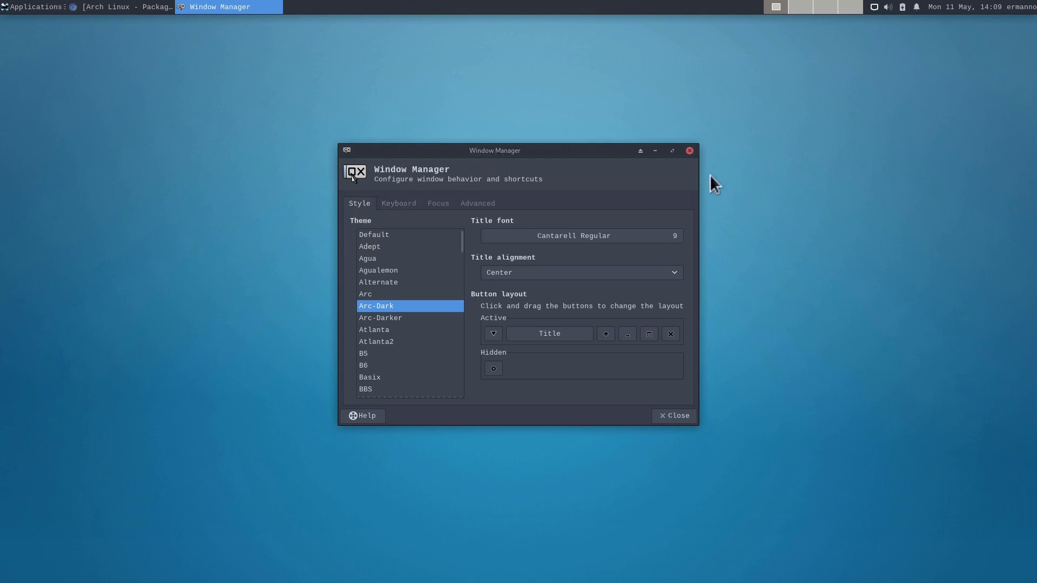
{"action": "left_click", "coordinate": [690, 151]}
Step: Replace Sans Regular with Cantarell Regular 10 as the default font on Appearance's Fonts tab
{"action": "left_click", "coordinate": [27, 6]}
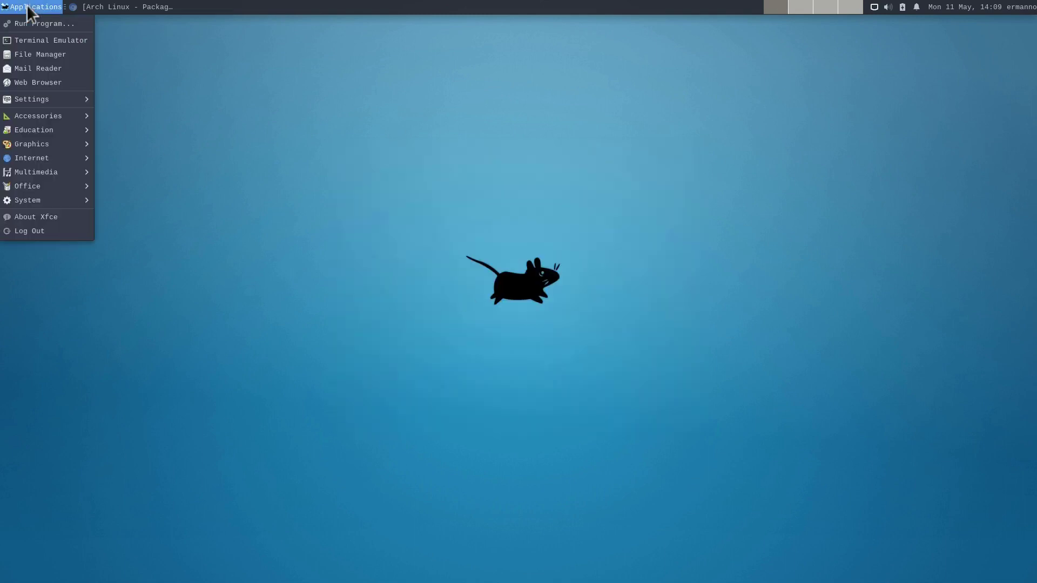
{"action": "mouse_move", "coordinate": [44, 97]}
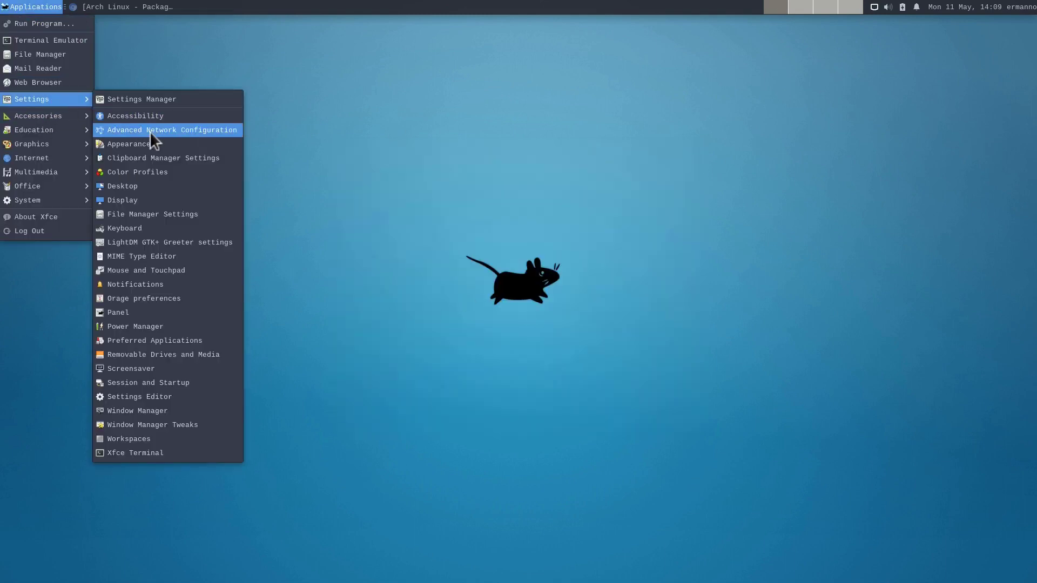
{"action": "left_click", "coordinate": [151, 144]}
{"action": "left_click", "coordinate": [499, 195]}
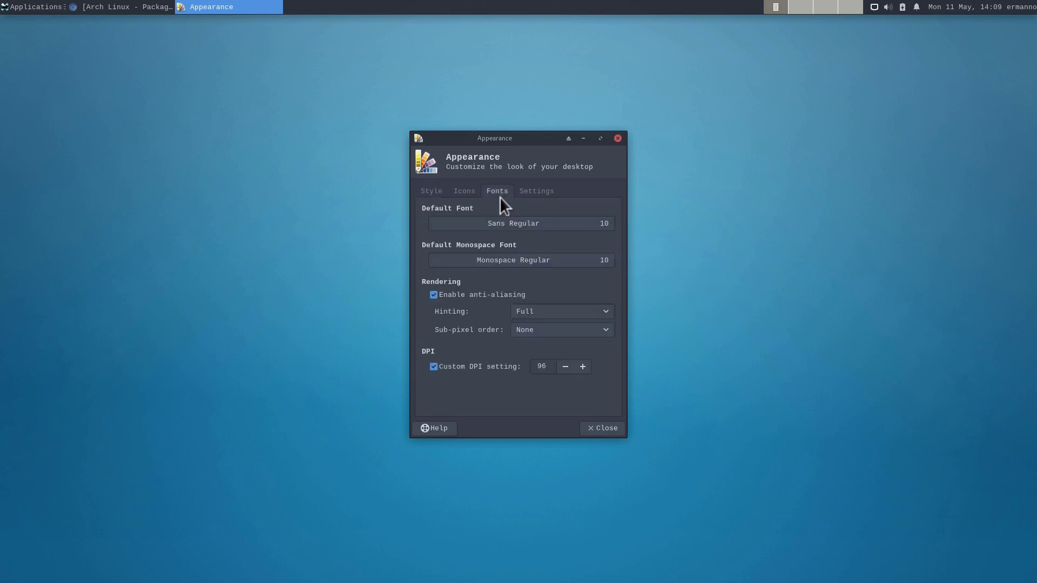
{"action": "left_click", "coordinate": [514, 222]}
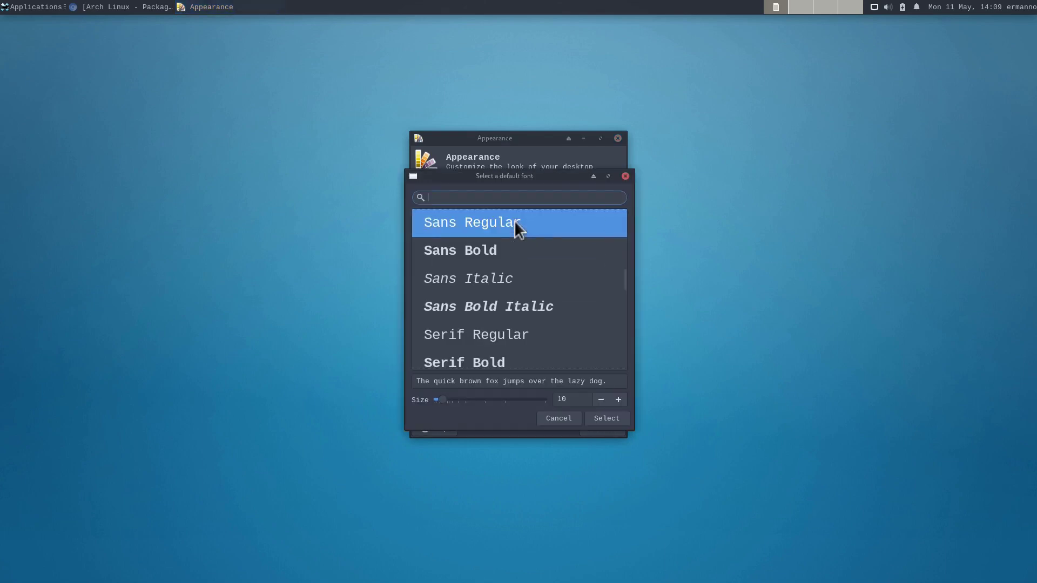
{"action": "scroll", "coordinate": [517, 235], "scroll_direction": "up", "scroll_amount": 5}
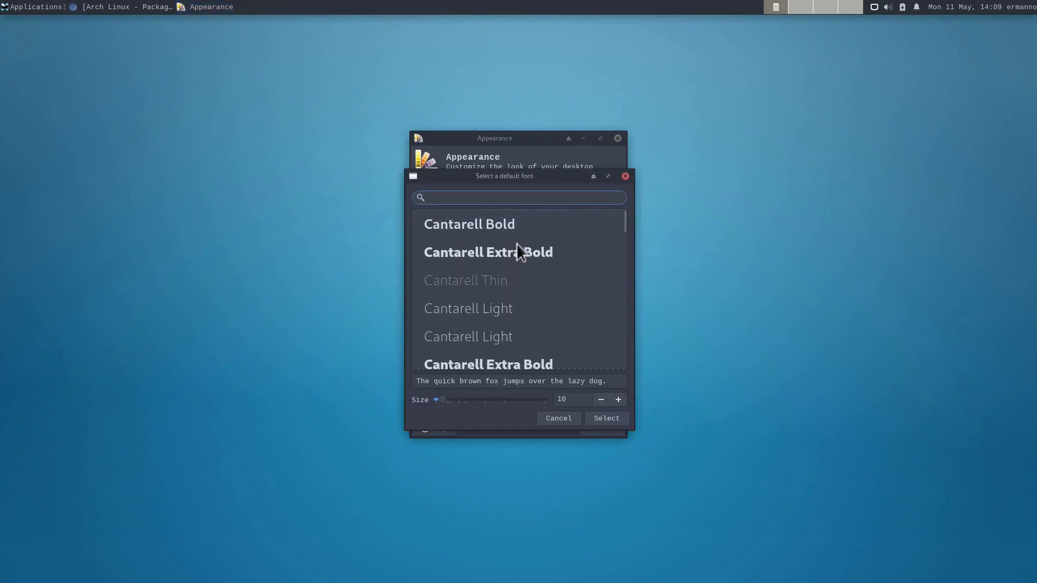
{"action": "scroll", "coordinate": [503, 232], "scroll_direction": "down", "scroll_amount": 1}
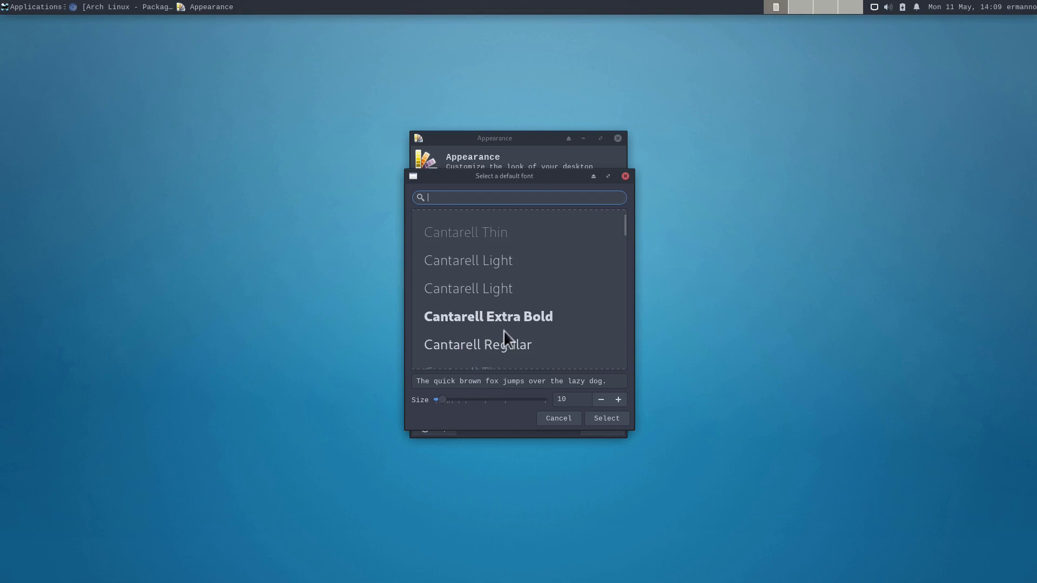
{"action": "left_click", "coordinate": [468, 343]}
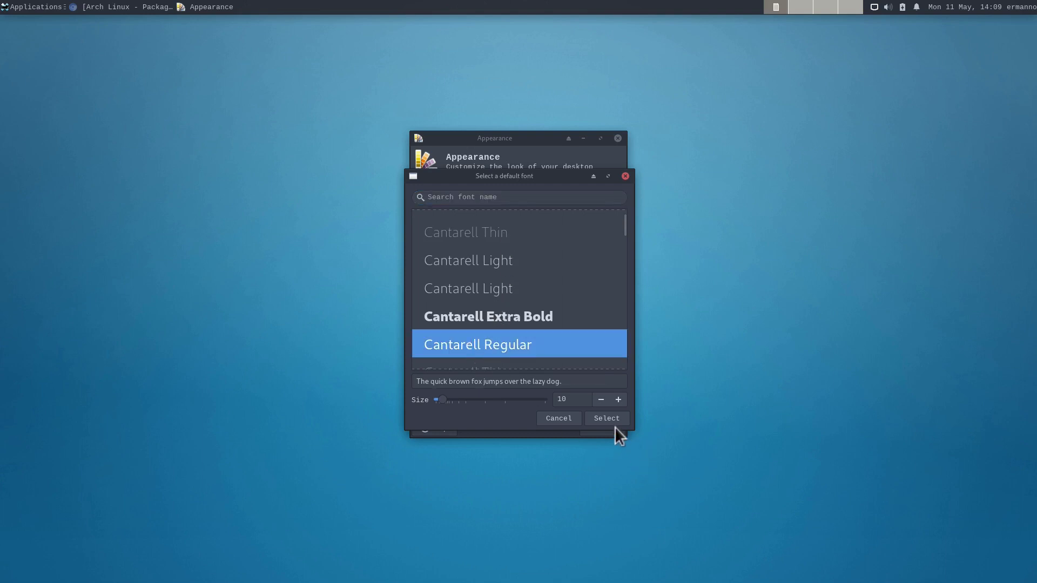
{"action": "left_click", "coordinate": [608, 415]}
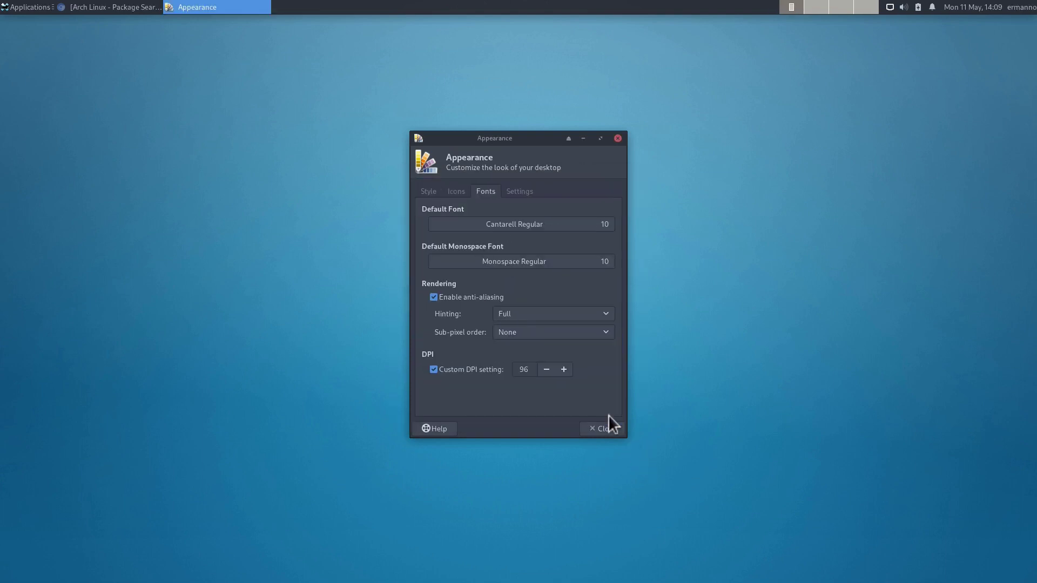
{"action": "left_click", "coordinate": [22, 7]}
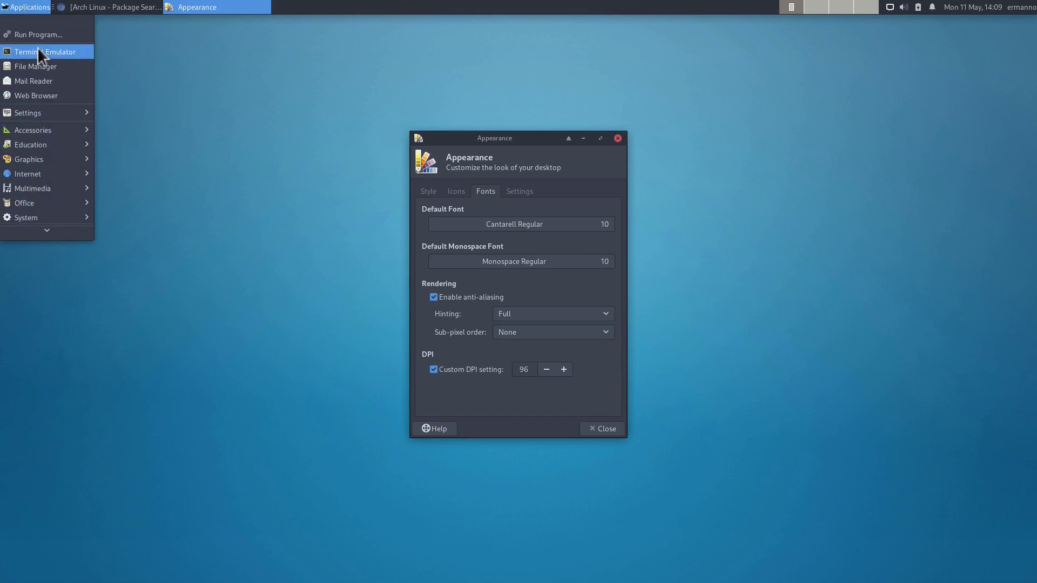
Step: Close the Appearance settings to reveal the empty desktop
{"action": "mouse_move", "coordinate": [30, 217]}
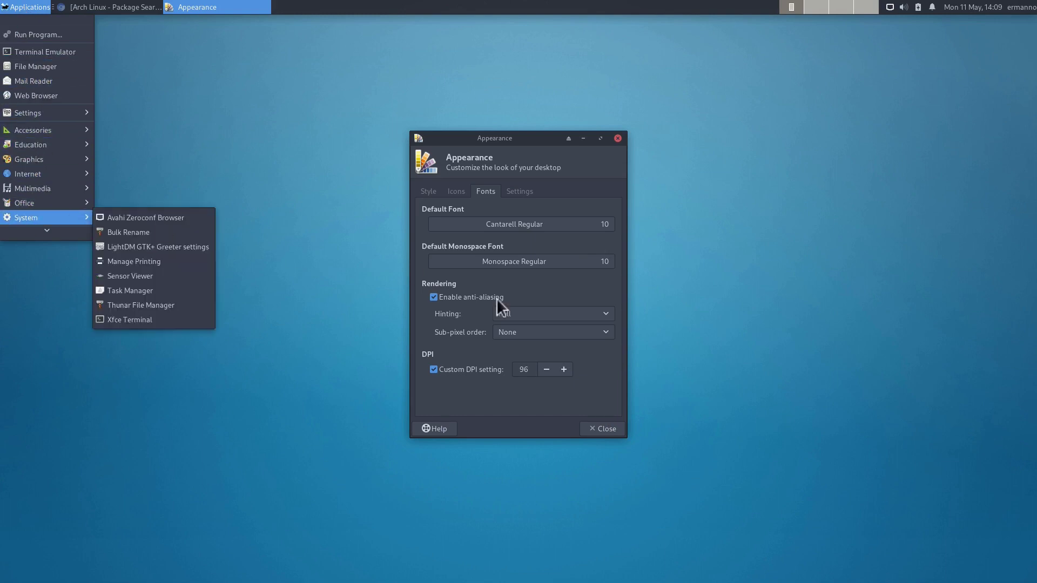
{"action": "left_click", "coordinate": [605, 424]}
{"action": "left_click", "coordinate": [605, 424]}
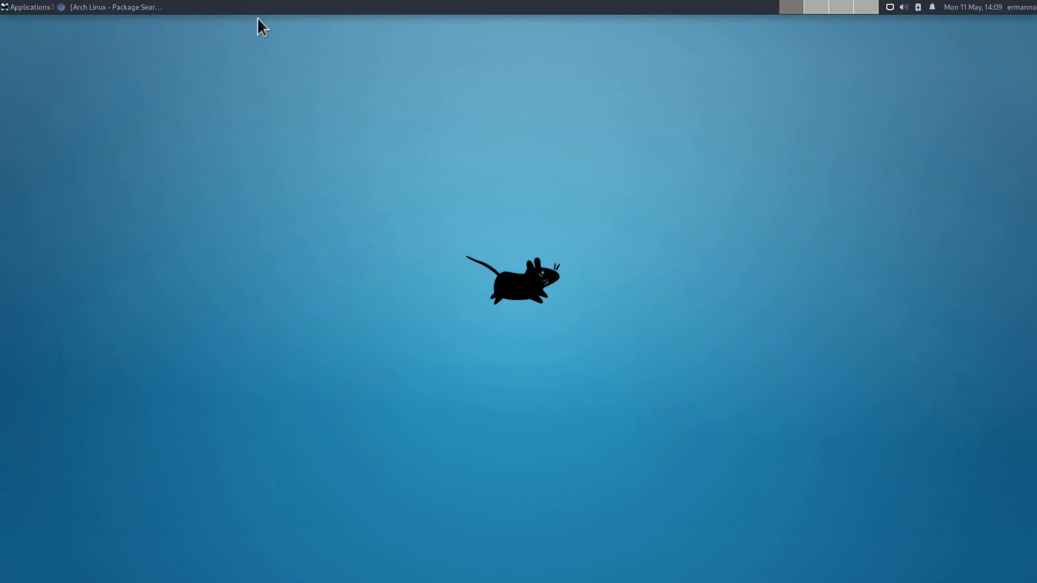
Step: Unlock the panel in Panel Preferences, drag it to the screen bottom, and relock it
{"action": "right_click", "coordinate": [181, 6]}
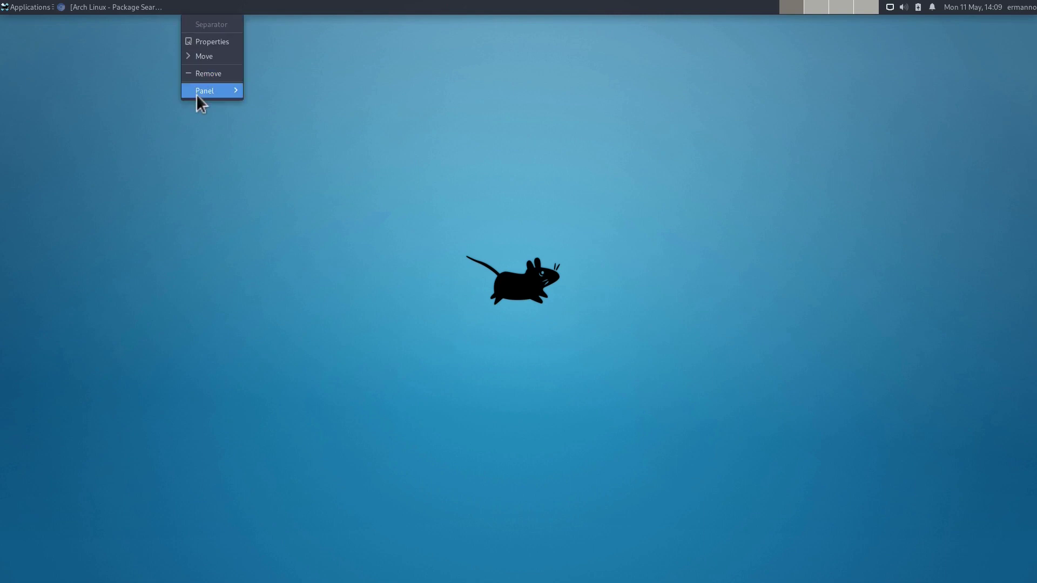
{"action": "mouse_move", "coordinate": [196, 89]}
{"action": "left_click", "coordinate": [314, 105]}
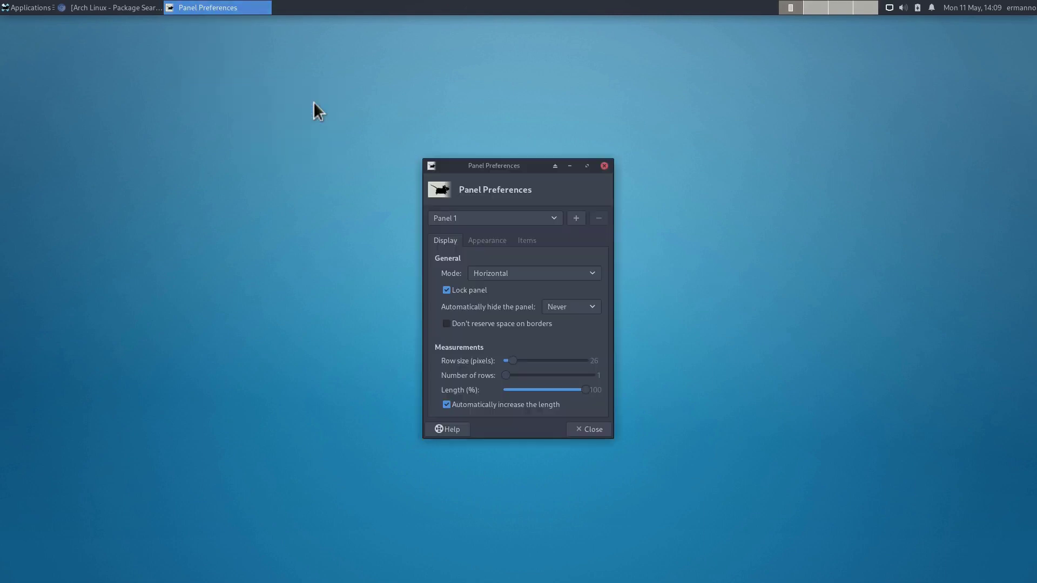
{"action": "left_click", "coordinate": [447, 290]}
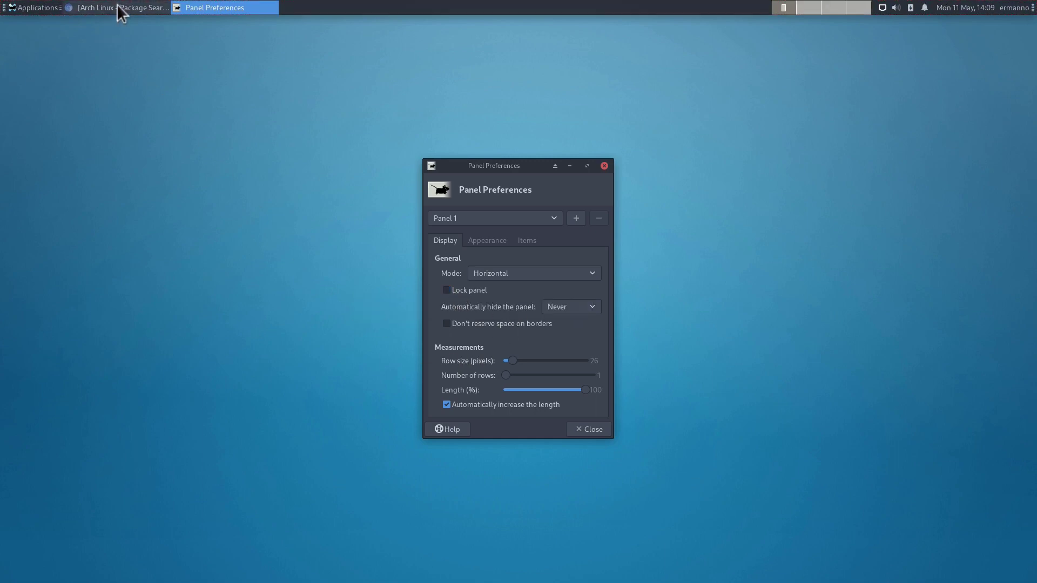
{"action": "left_click_drag", "start_coordinate": [4, 11], "coordinate": [0, 359]}
{"action": "left_click_drag", "start_coordinate": [4, 190], "coordinate": [32, 507]}
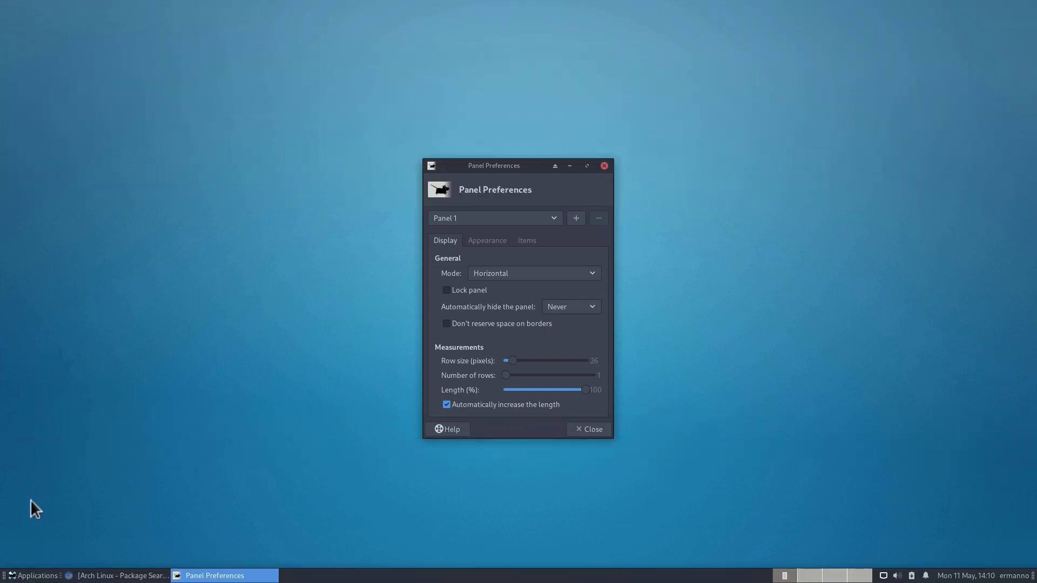
{"action": "left_click", "coordinate": [447, 290]}
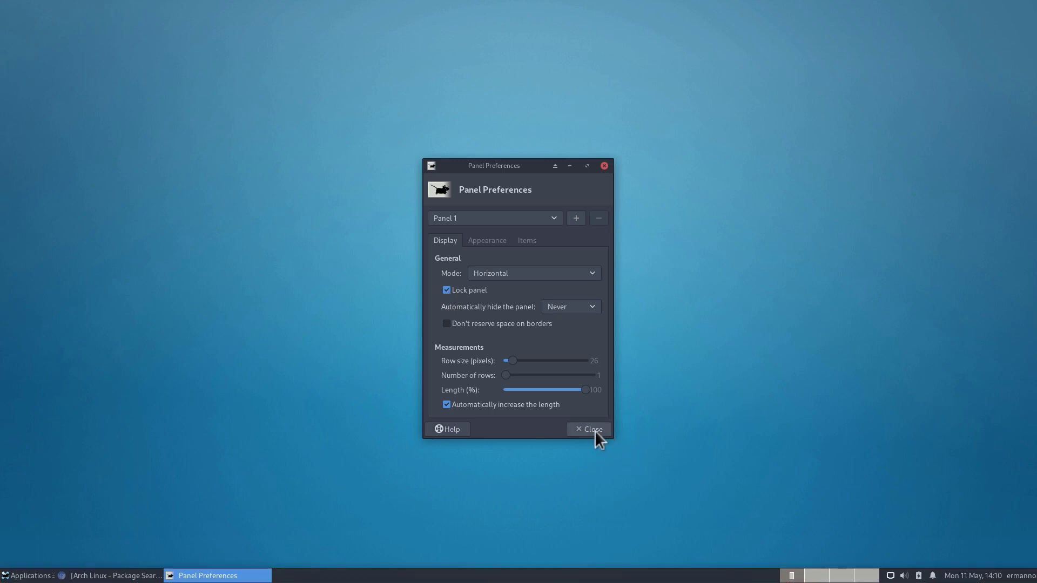
{"action": "left_click", "coordinate": [595, 430]}
{"action": "left_click", "coordinate": [22, 577]}
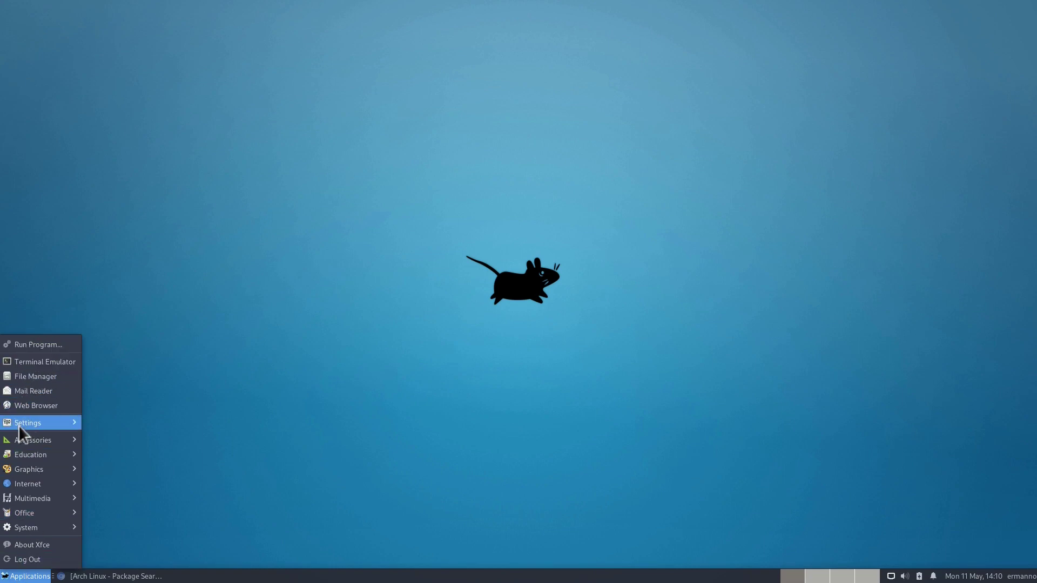
{"action": "mouse_move", "coordinate": [19, 426]}
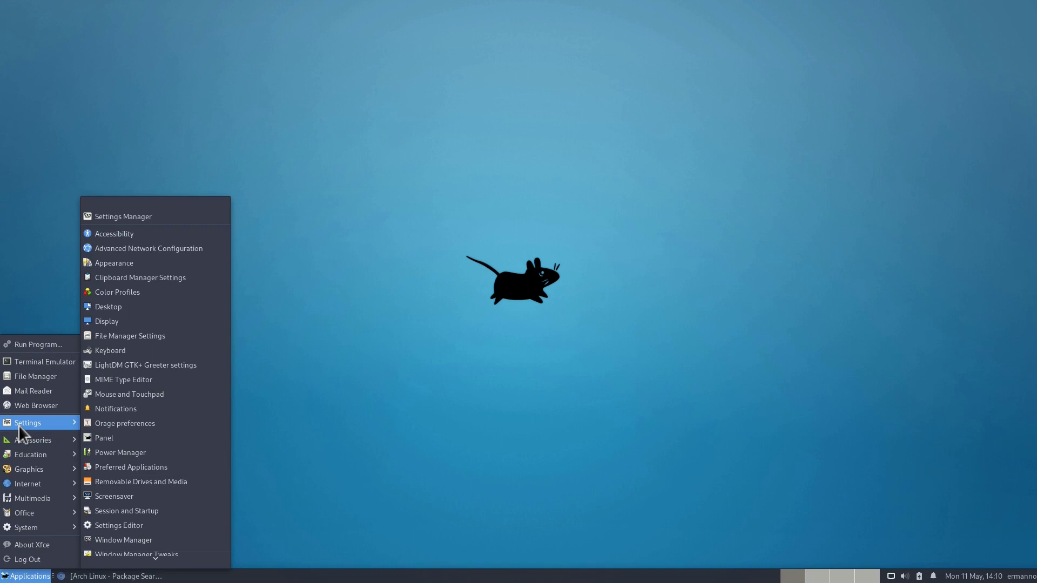
{"action": "left_click", "coordinate": [119, 141]}
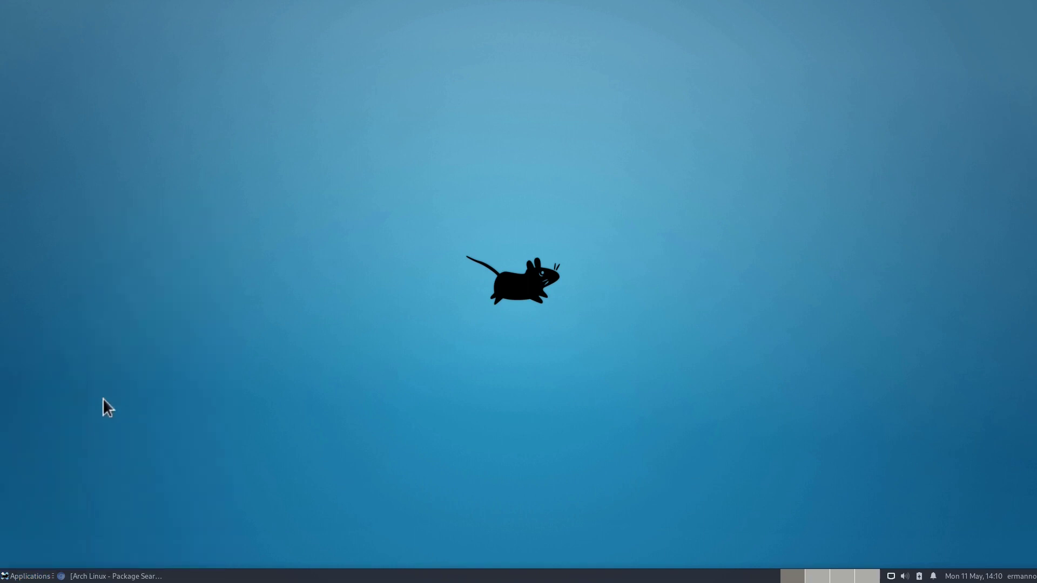
{"action": "right_click", "coordinate": [19, 575]}
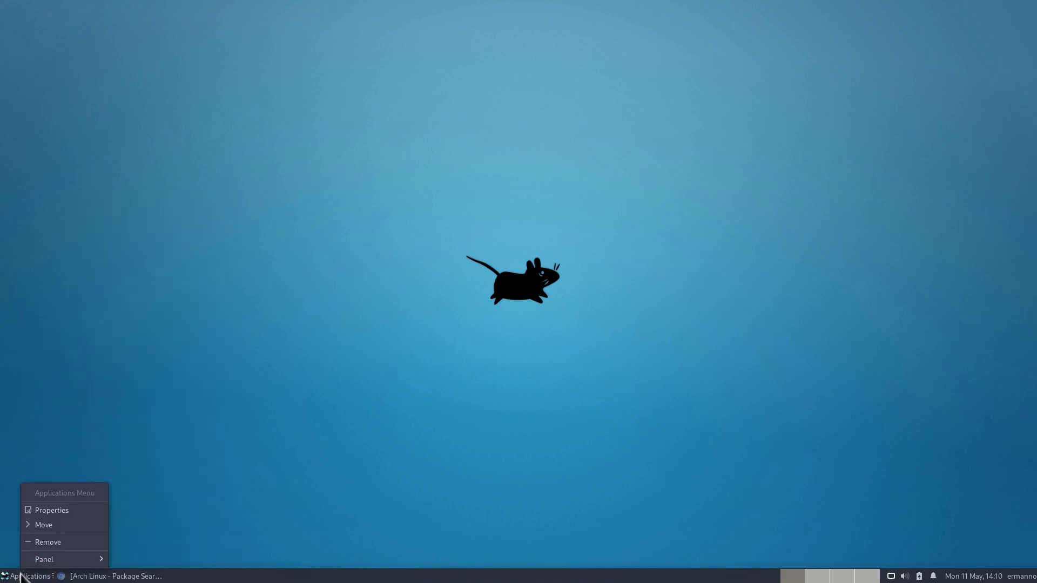
{"action": "left_click", "coordinate": [64, 510]}
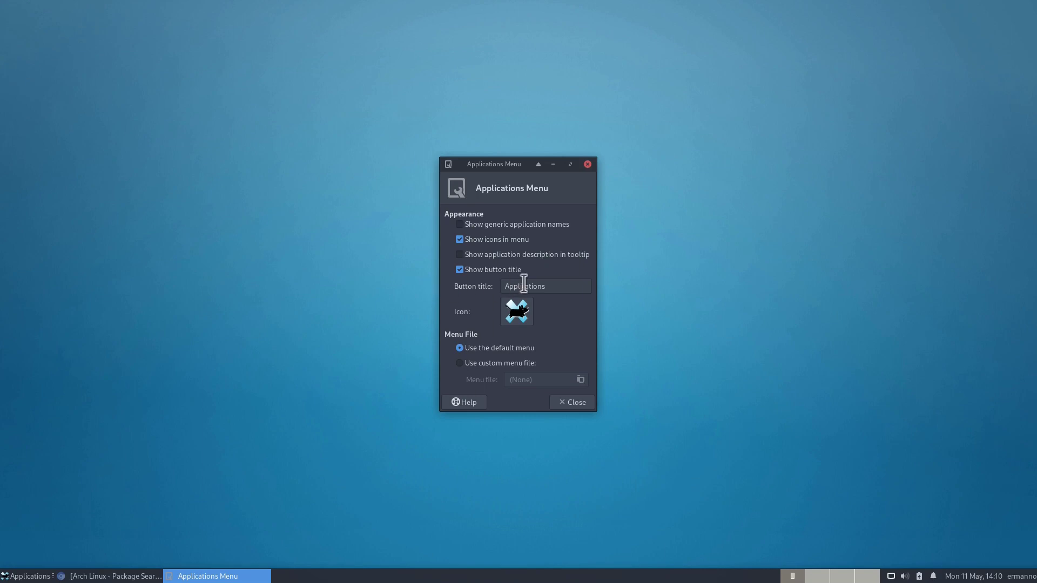
{"action": "left_click", "coordinate": [459, 270]}
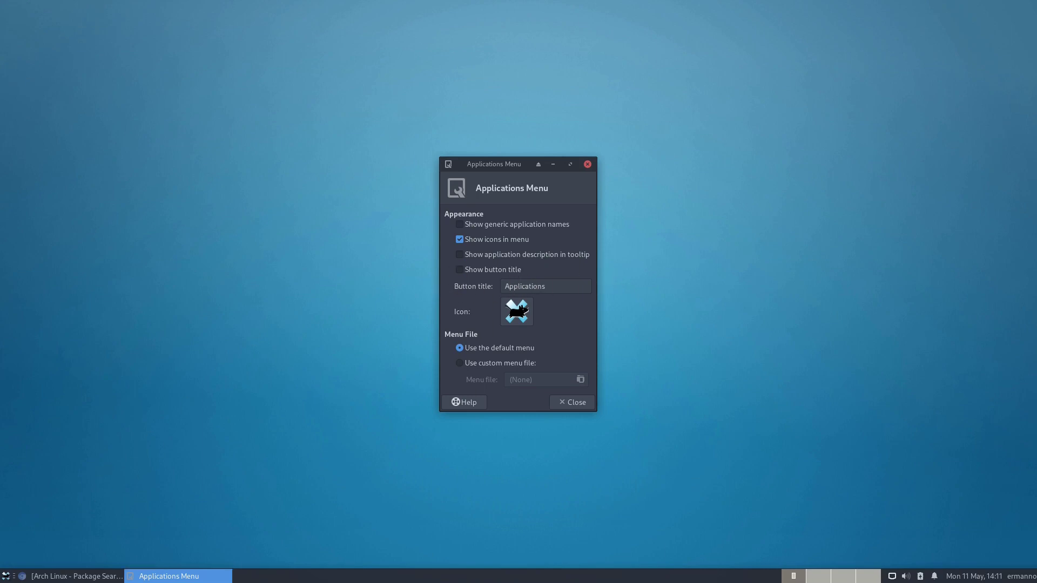
{"action": "left_click", "coordinate": [6, 576]}
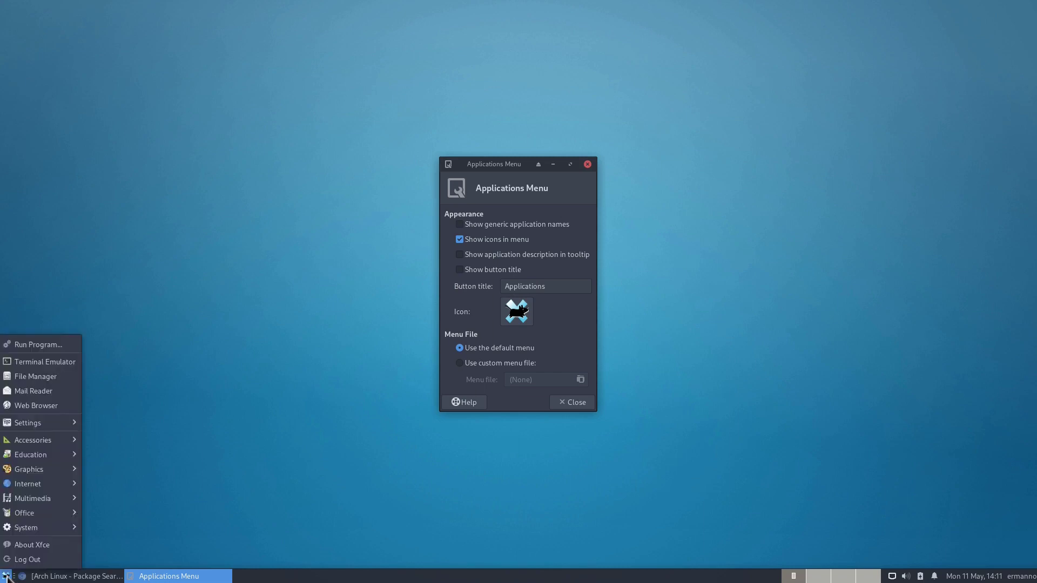
{"action": "left_click", "coordinate": [6, 576]}
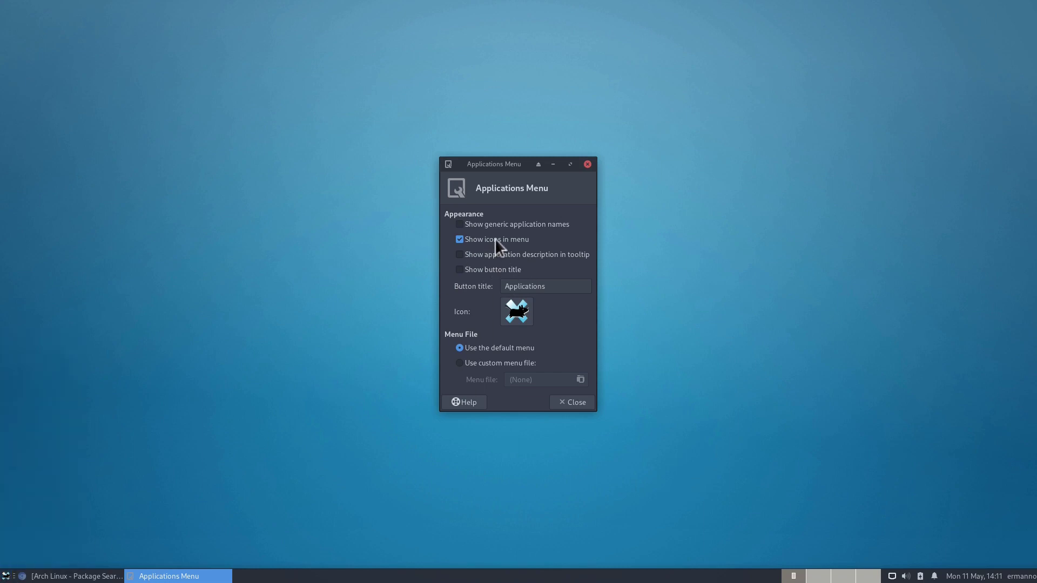
{"action": "left_click", "coordinate": [472, 269]}
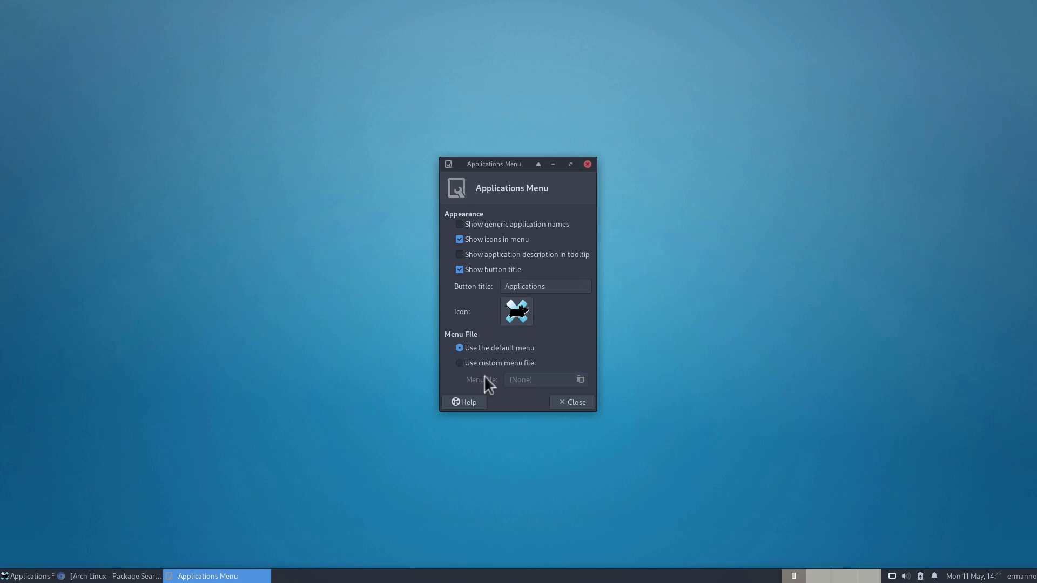
{"action": "left_click", "coordinate": [576, 403]}
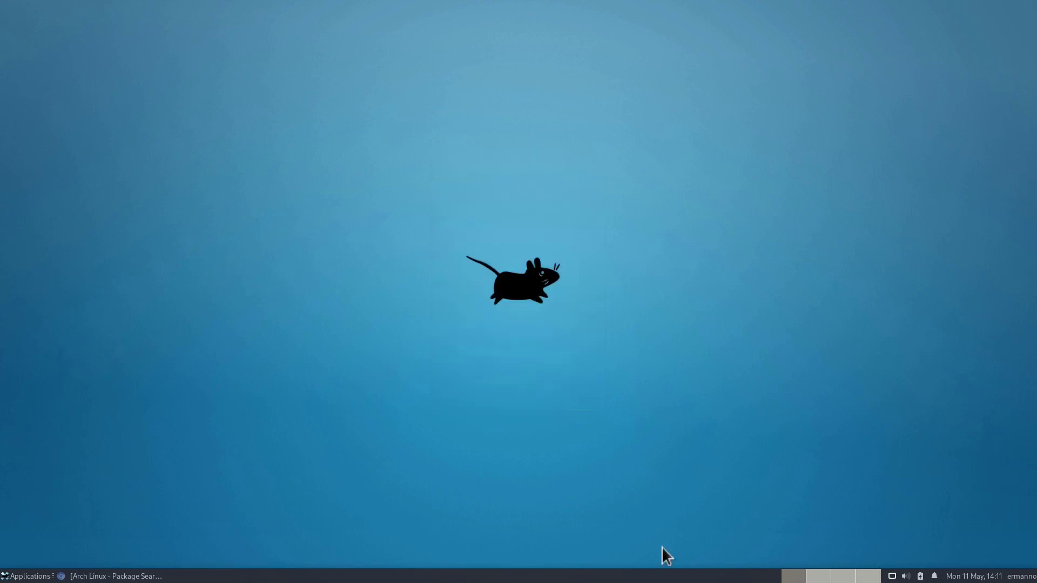
Step: Find Whisker Menu by typing 'whi' in Add New Items, add it to the panel, and close the dialog
{"action": "right_click", "coordinate": [664, 575]}
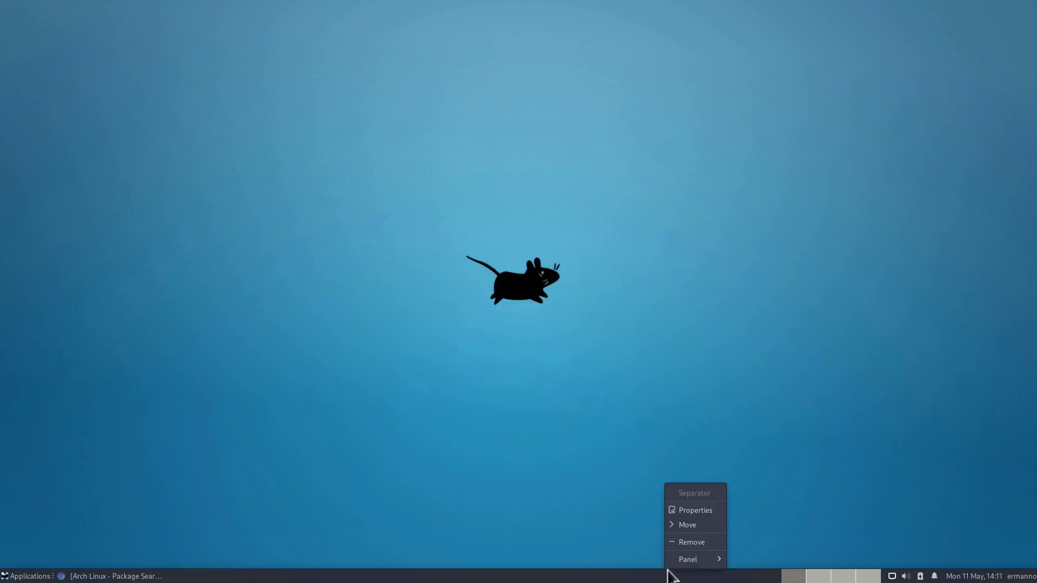
{"action": "mouse_move", "coordinate": [675, 561]}
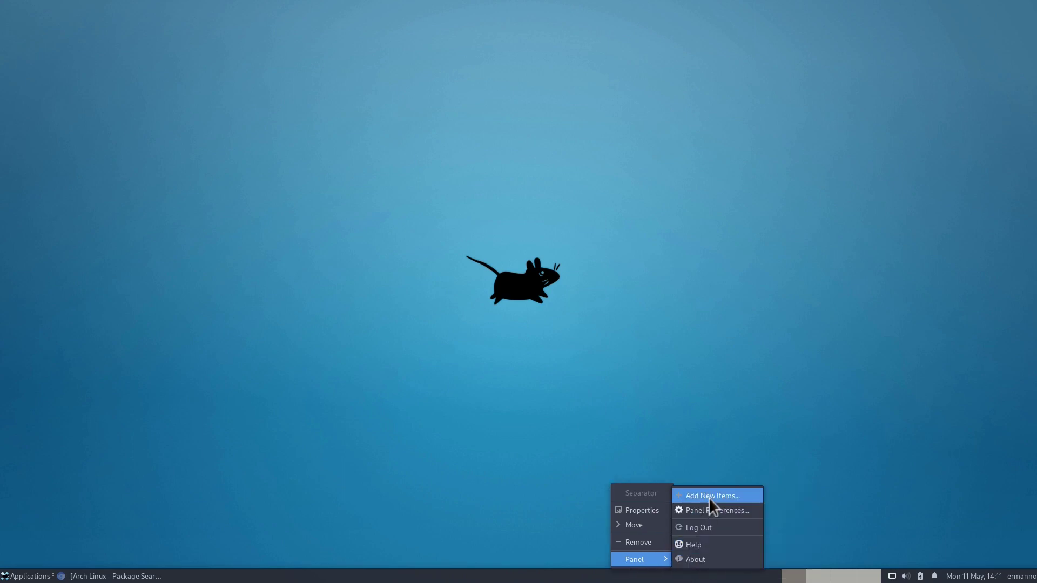
{"action": "left_click", "coordinate": [711, 507]}
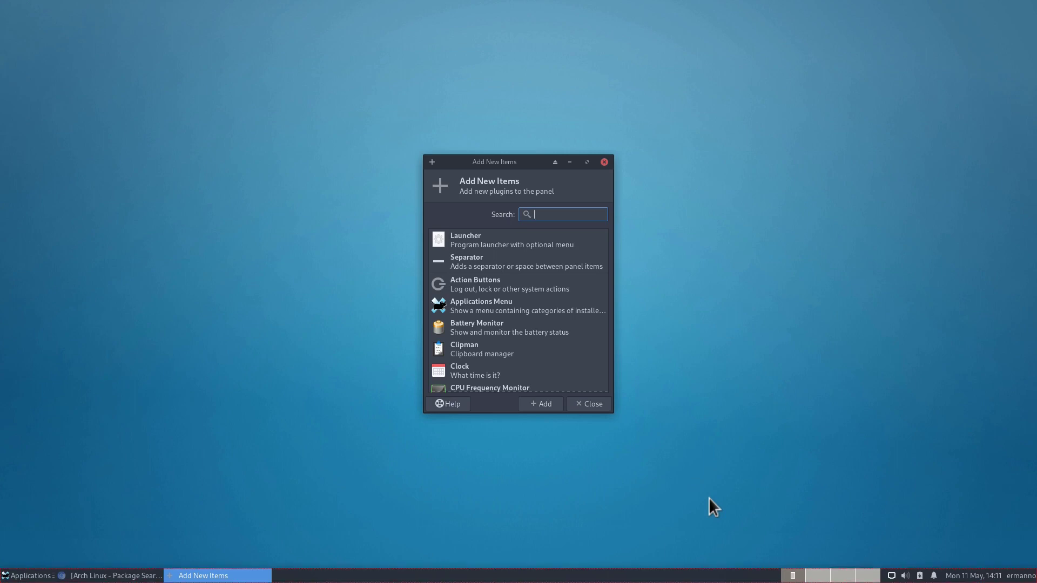
{"action": "type", "text": "whi"}
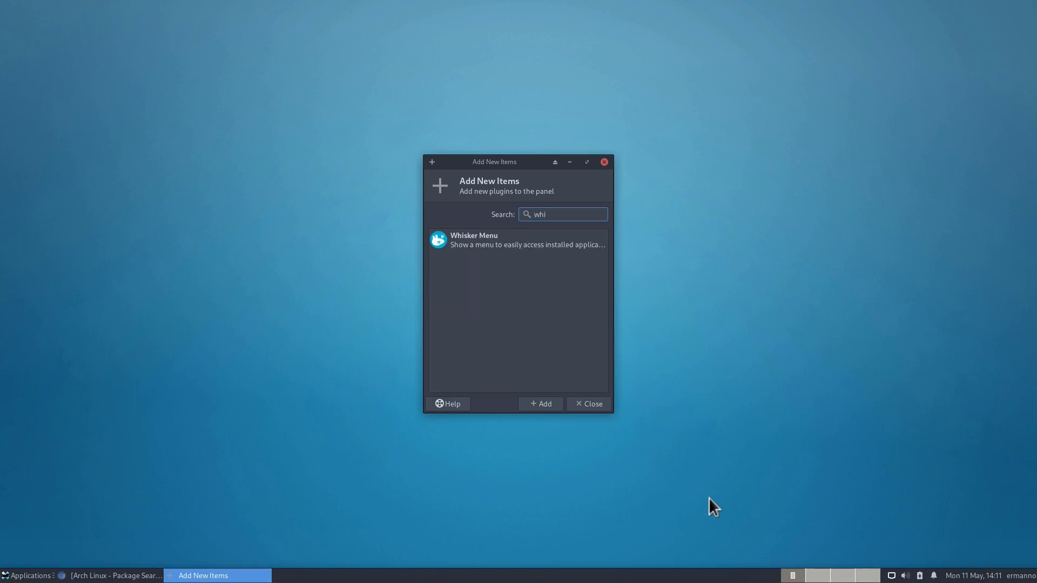
{"action": "left_click", "coordinate": [451, 238]}
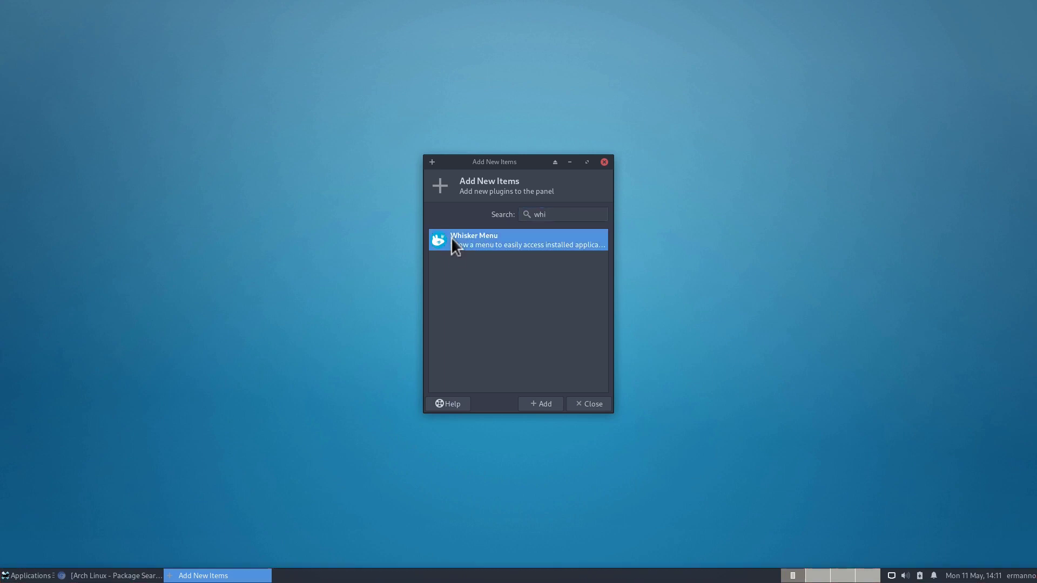
{"action": "left_click", "coordinate": [534, 404]}
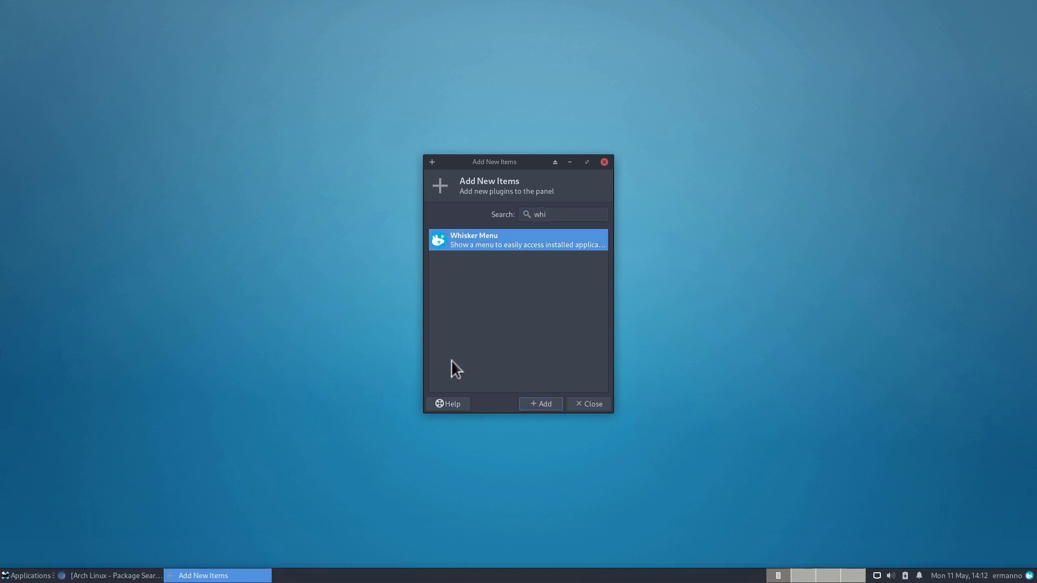
{"action": "left_click", "coordinate": [585, 404]}
Step: Move Whisker Menu to the top of the panel's Items list
{"action": "right_click", "coordinate": [612, 577]}
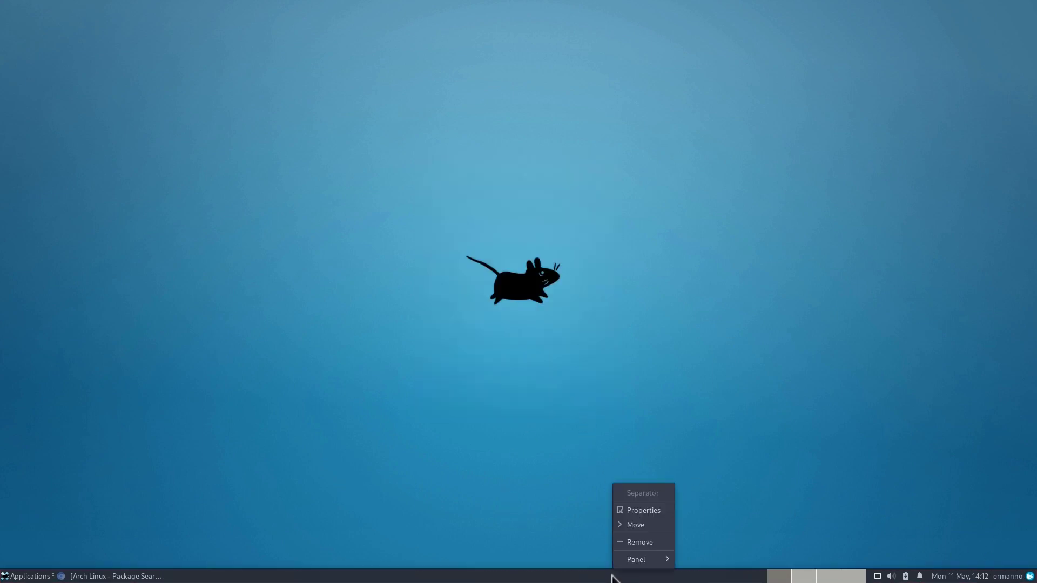
{"action": "mouse_move", "coordinate": [631, 560]}
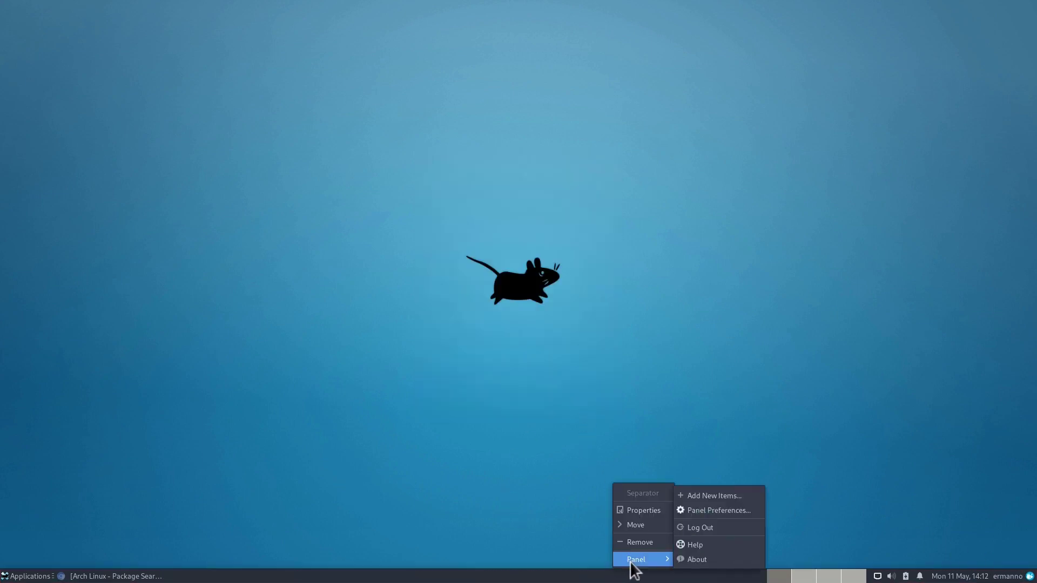
{"action": "left_click", "coordinate": [702, 511]}
{"action": "left_click", "coordinate": [526, 226]}
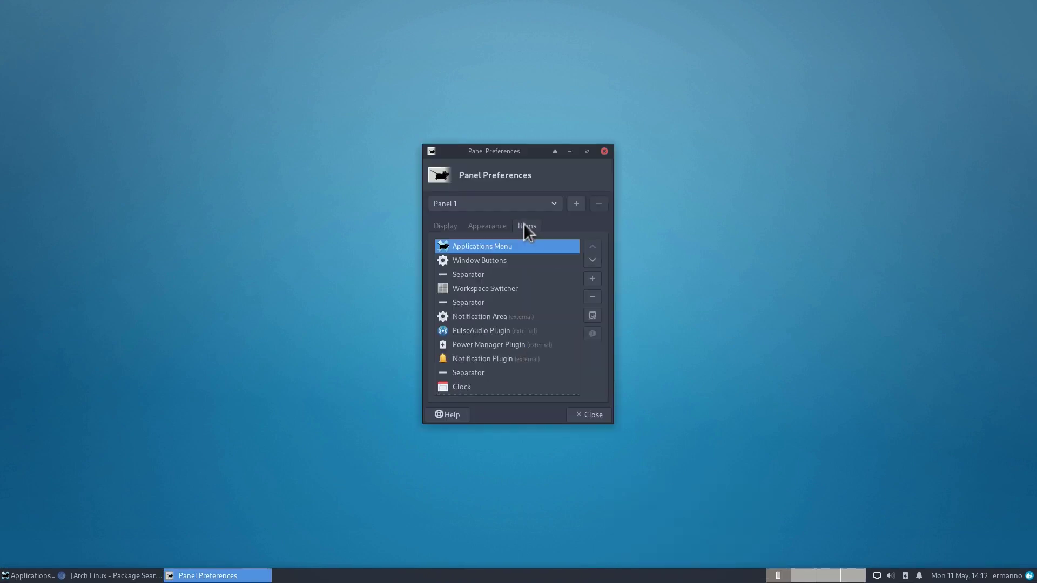
{"action": "scroll", "coordinate": [500, 321], "scroll_direction": "down", "scroll_amount": 2}
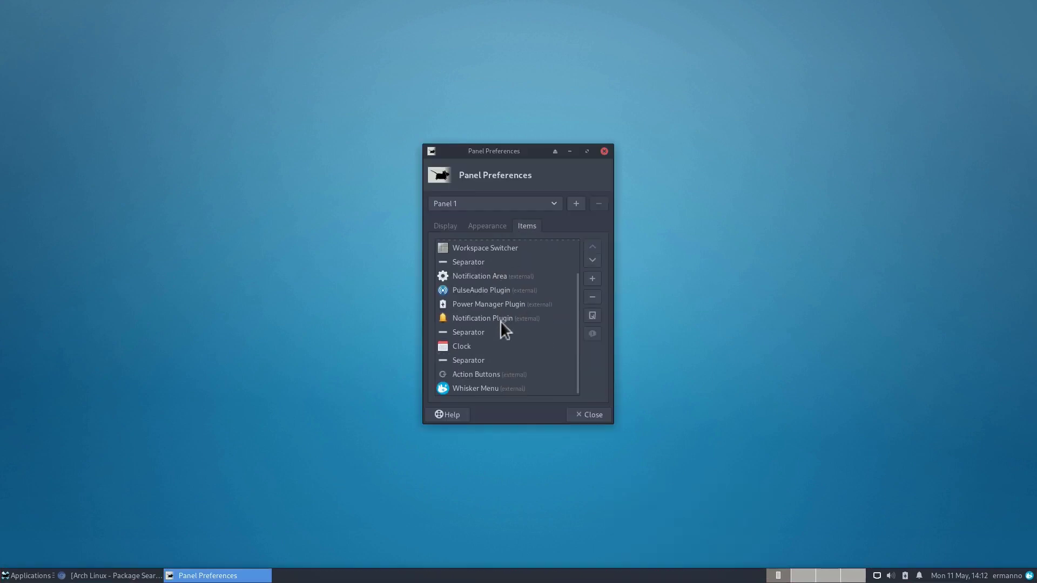
{"action": "left_click", "coordinate": [481, 387]}
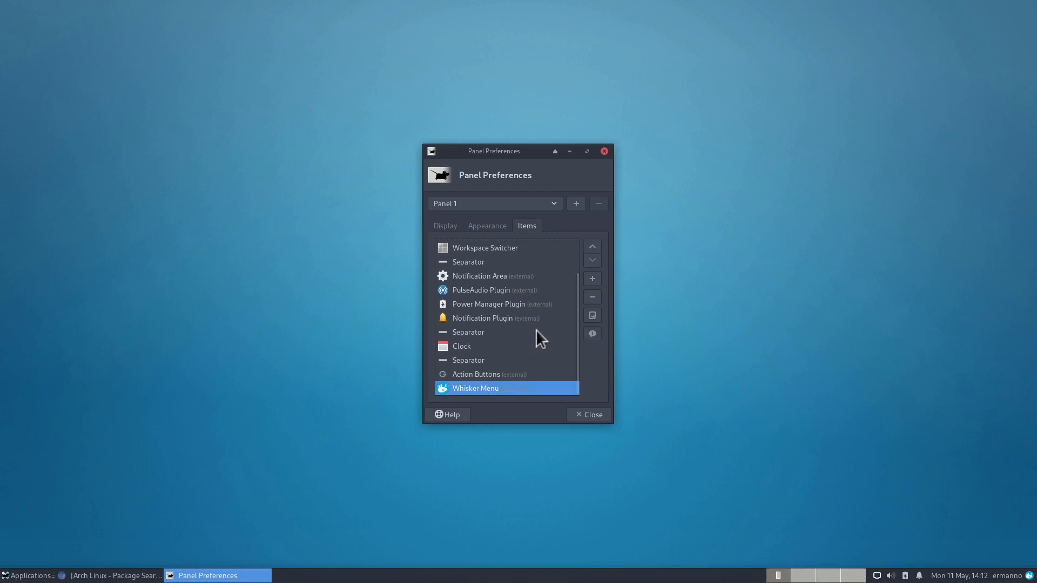
{"action": "left_click", "coordinate": [595, 245]}
{"action": "left_click", "coordinate": [595, 246]}
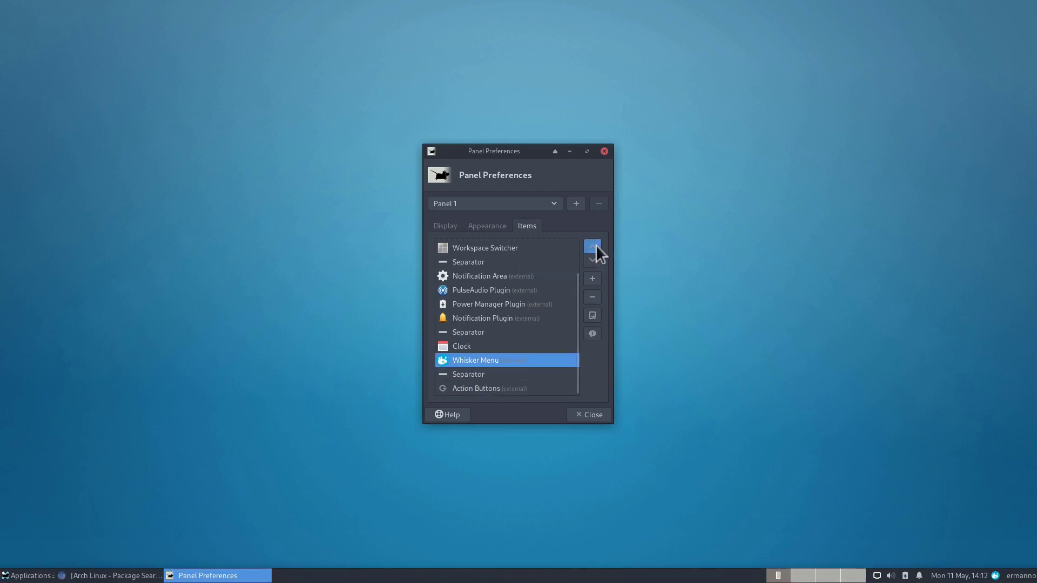
{"action": "left_click", "coordinate": [595, 246]}
{"action": "left_click", "coordinate": [595, 245]}
{"action": "left_click", "coordinate": [595, 246]}
{"action": "left_click", "coordinate": [595, 246]}
{"action": "left_click", "coordinate": [595, 246]}
{"action": "left_click", "coordinate": [595, 246]}
{"action": "left_click", "coordinate": [595, 245]}
{"action": "left_click", "coordinate": [595, 246]}
{"action": "left_click", "coordinate": [596, 245]}
{"action": "left_click", "coordinate": [595, 245]}
{"action": "left_click", "coordinate": [595, 246]}
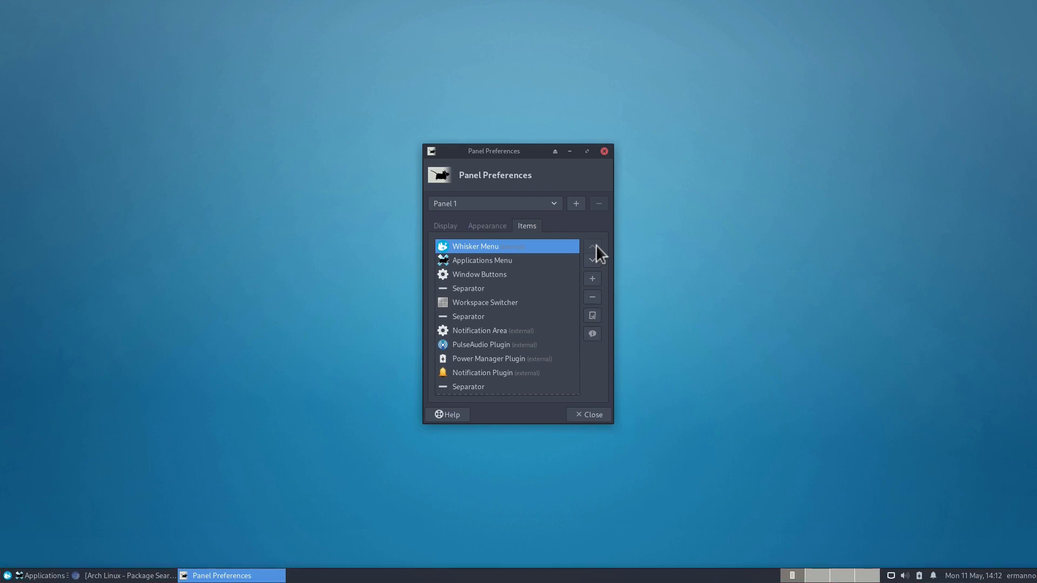
Step: Remove the Applications Menu item from the panel and close Panel Preferences
{"action": "left_click", "coordinate": [489, 262]}
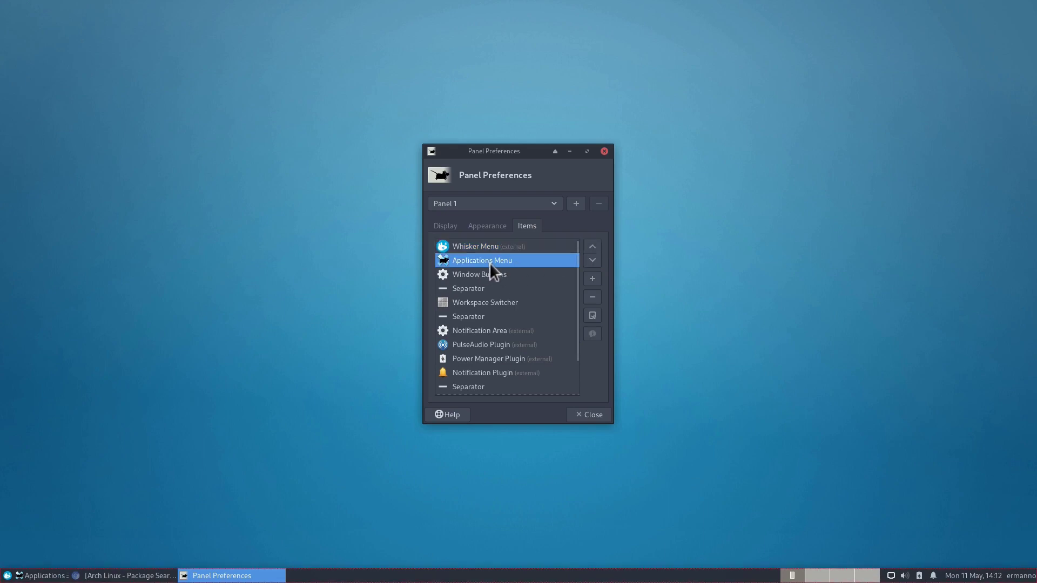
{"action": "left_click", "coordinate": [596, 297]}
{"action": "left_click", "coordinate": [588, 322]}
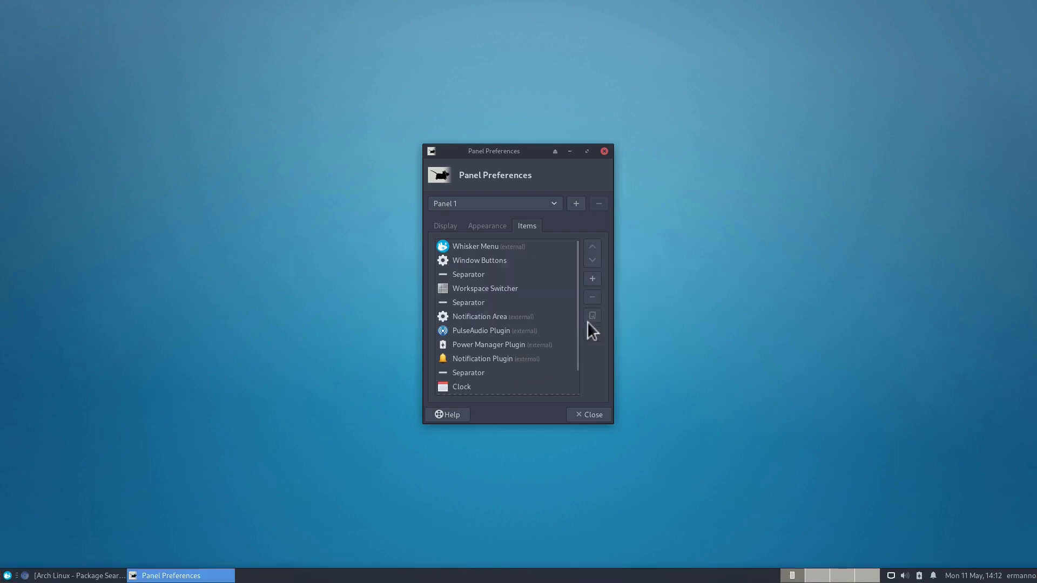
{"action": "left_click", "coordinate": [598, 414]}
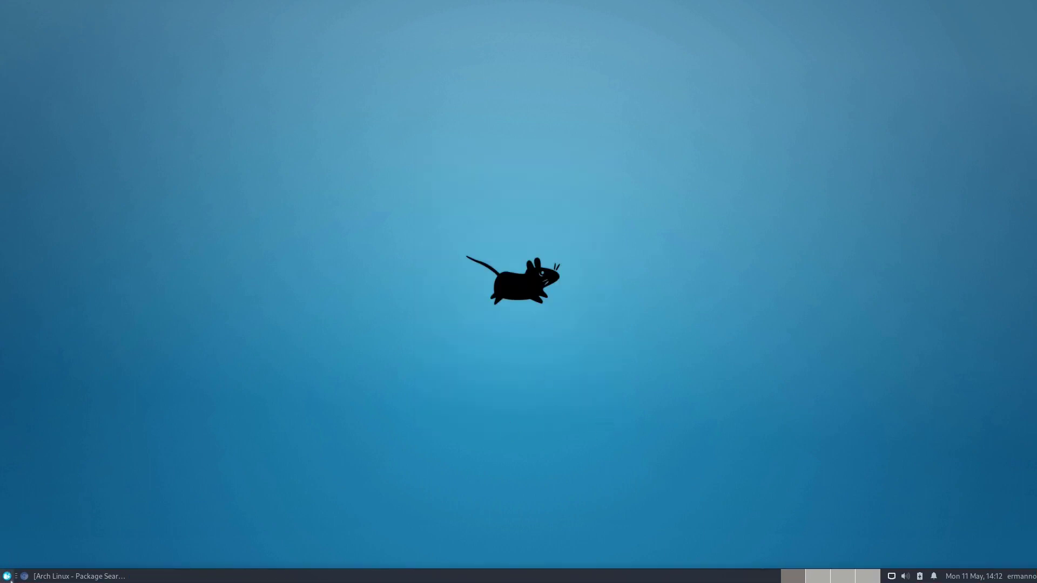
{"action": "left_click", "coordinate": [7, 577]}
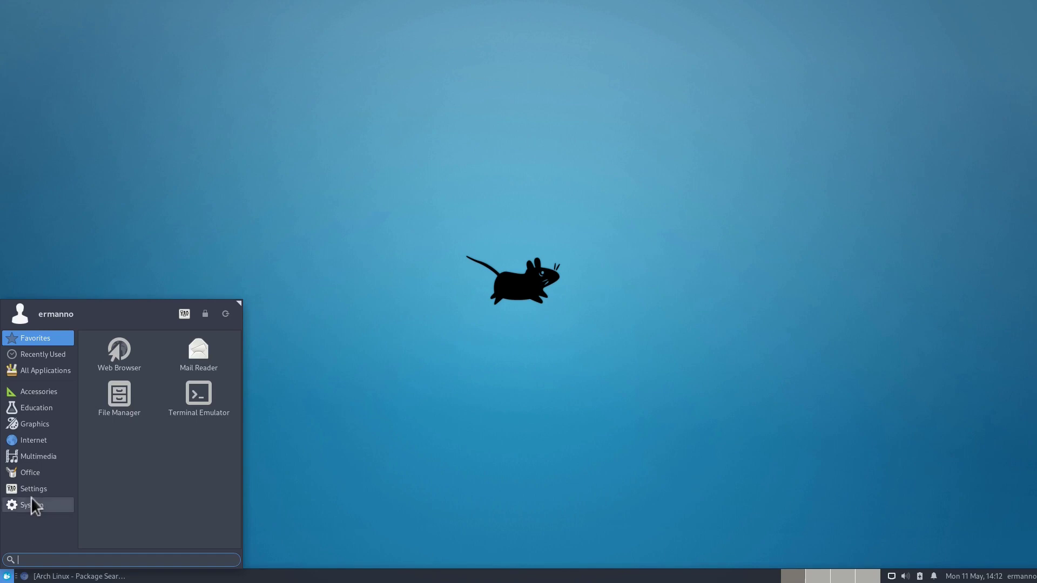
{"action": "left_click", "coordinate": [30, 425]}
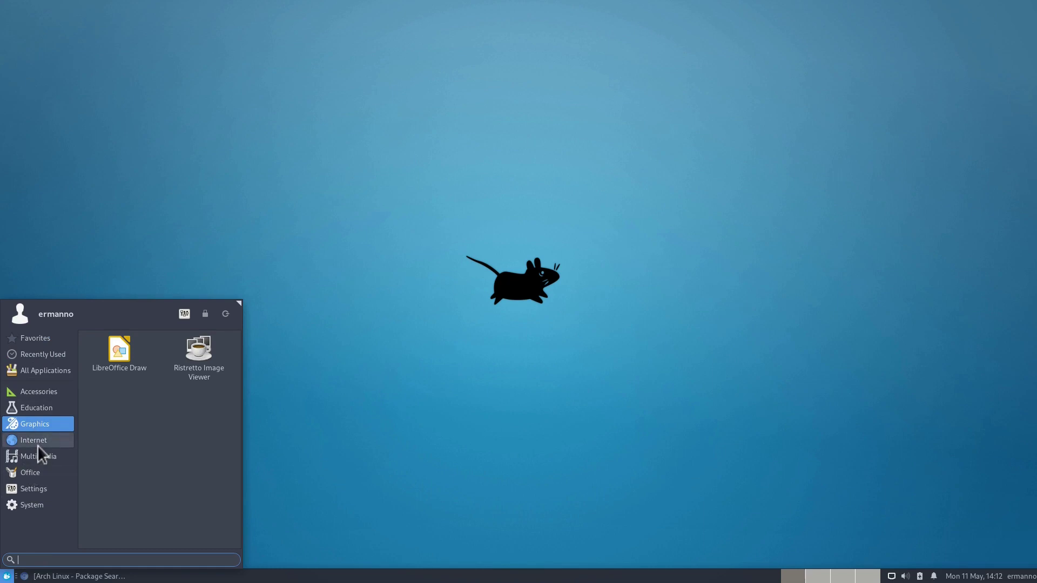
{"action": "left_click", "coordinate": [5, 577]}
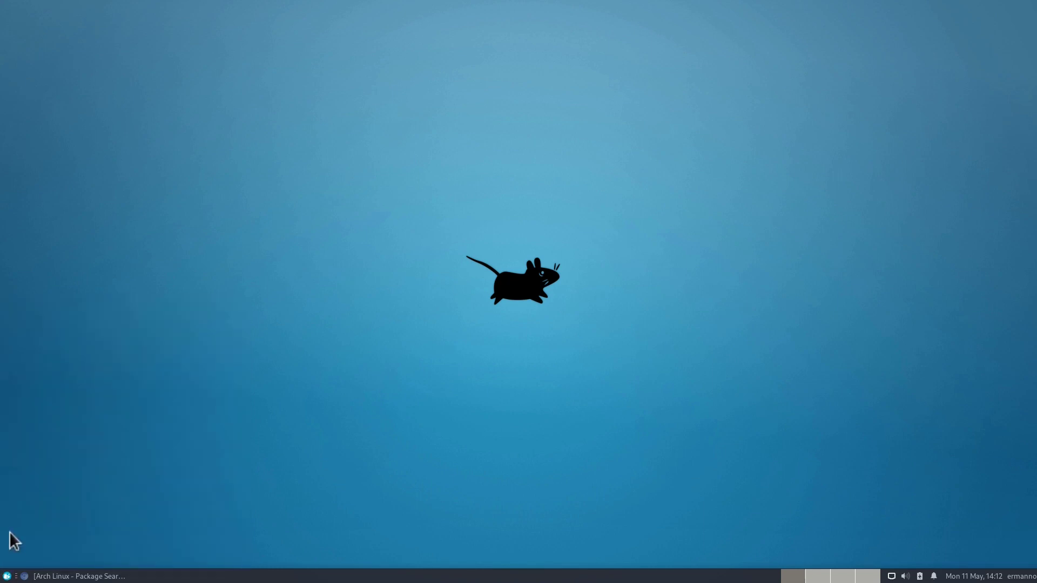
Step: In Whisker Menu properties, set application icon size to Smaller and show applications as a tree
{"action": "right_click", "coordinate": [5, 576]}
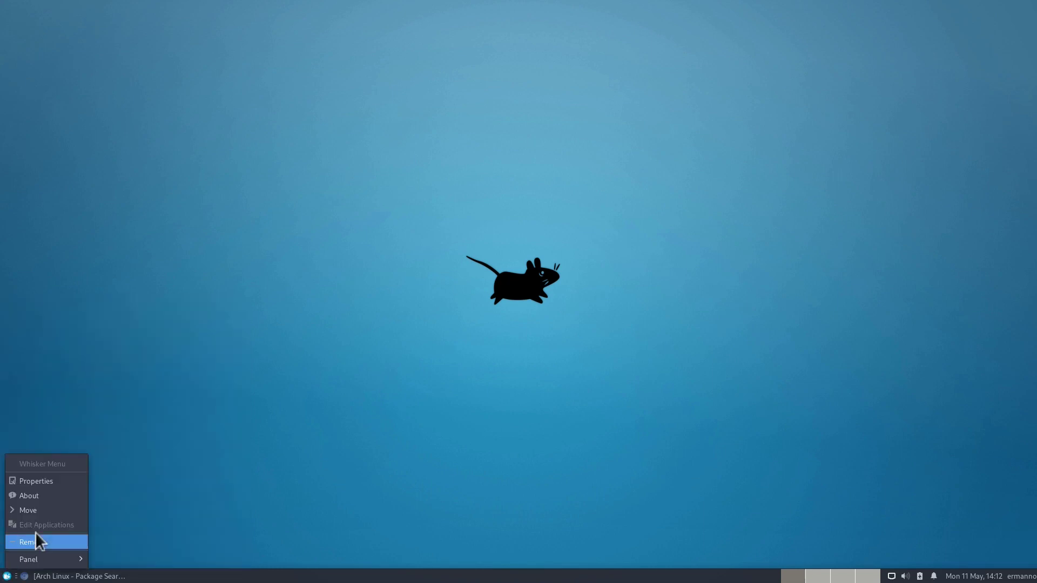
{"action": "left_click", "coordinate": [54, 478]}
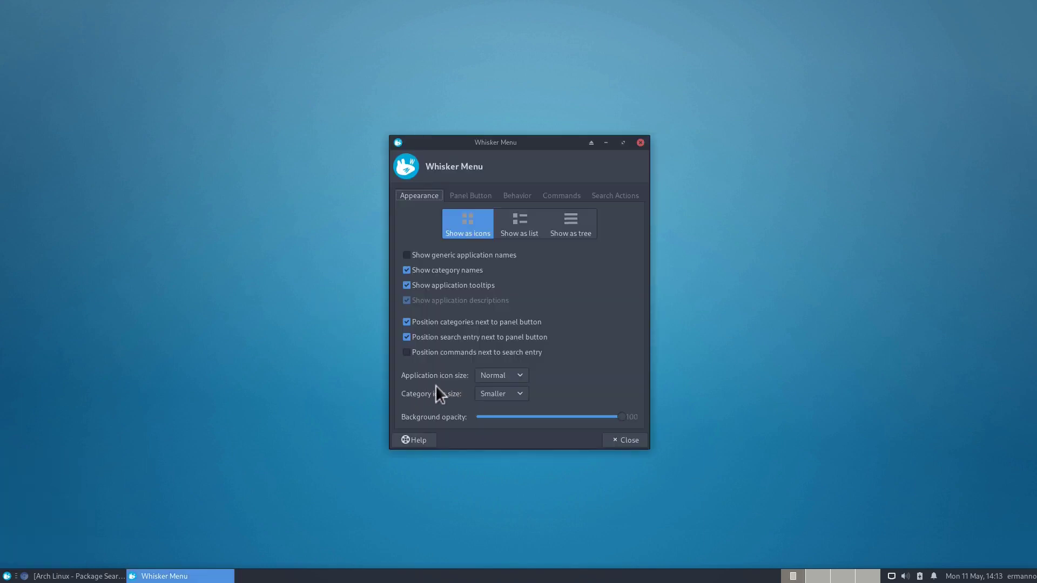
{"action": "left_click", "coordinate": [490, 375]}
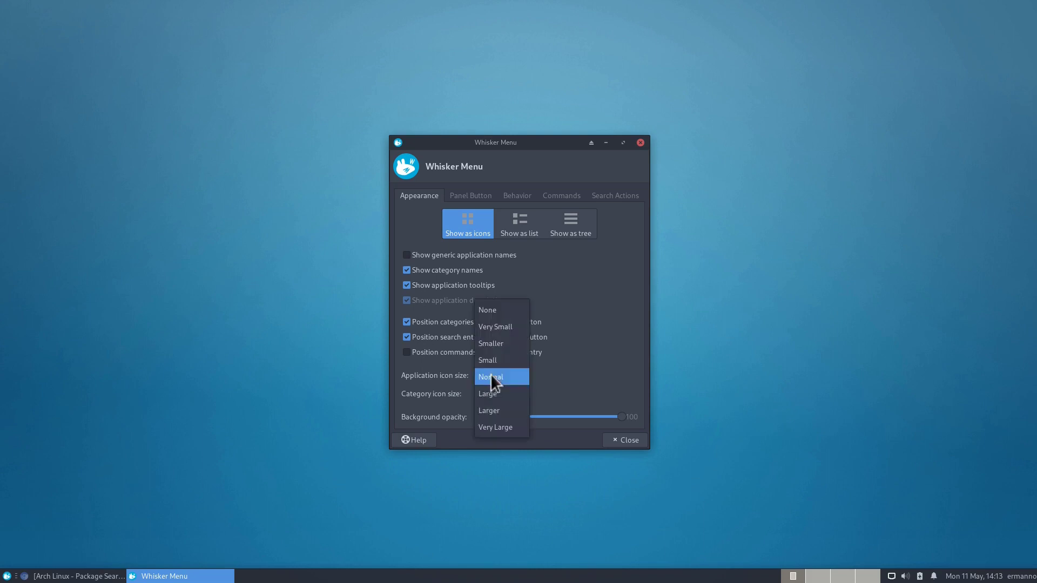
{"action": "left_click", "coordinate": [496, 345]}
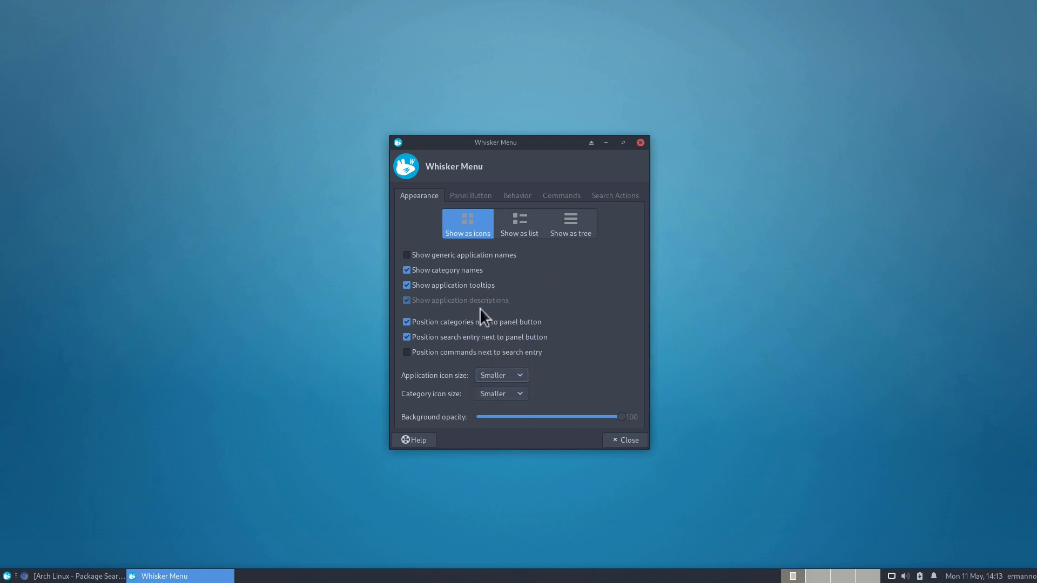
{"action": "left_click", "coordinate": [577, 227]}
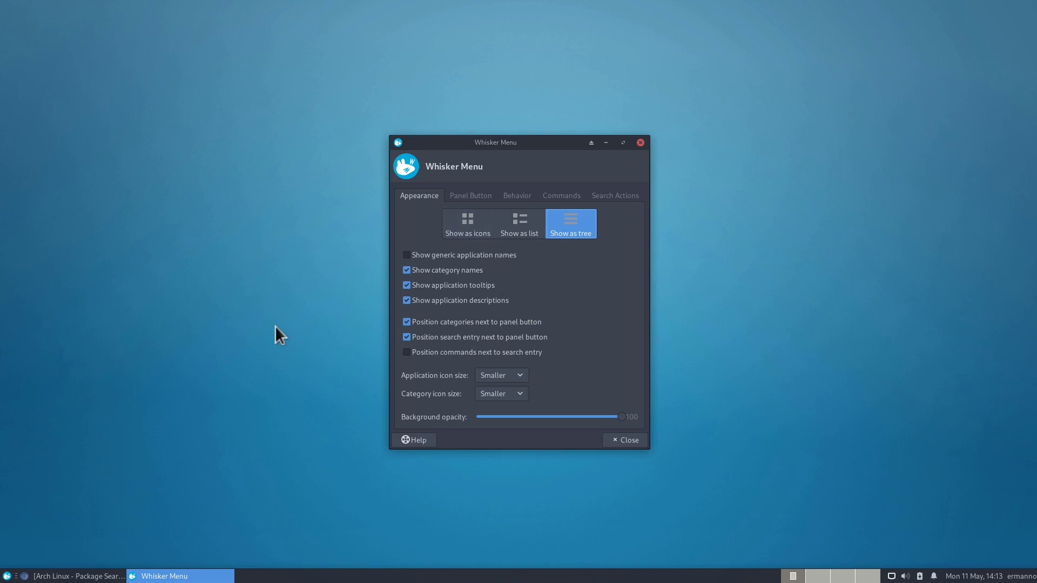
Step: Preview the Whisker Menu's Settings category to check the tree layout, then close it
{"action": "left_click", "coordinate": [6, 576]}
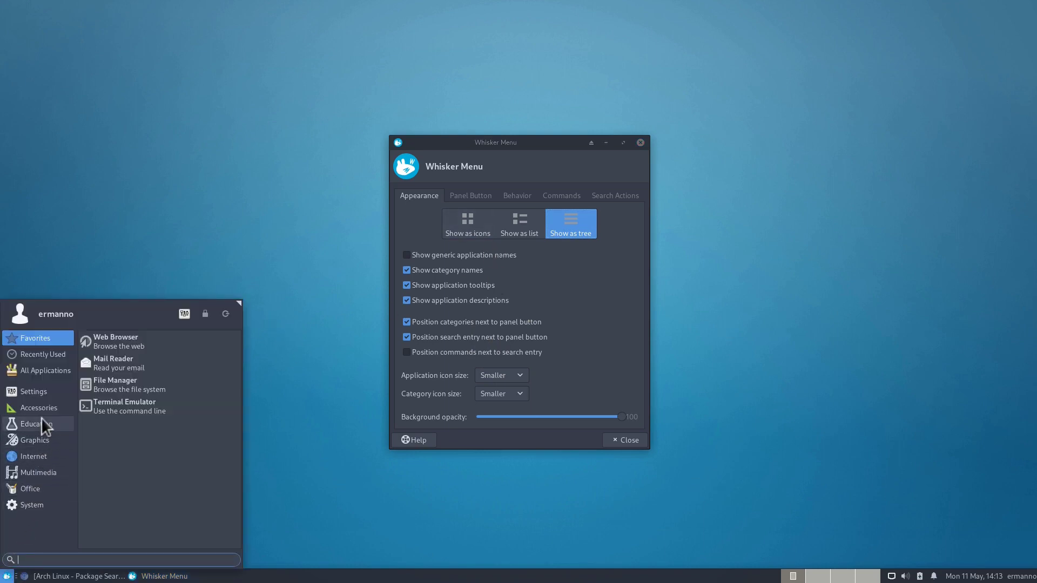
{"action": "left_click", "coordinate": [39, 388]}
{"action": "scroll", "coordinate": [121, 415], "scroll_direction": "down", "scroll_amount": 5}
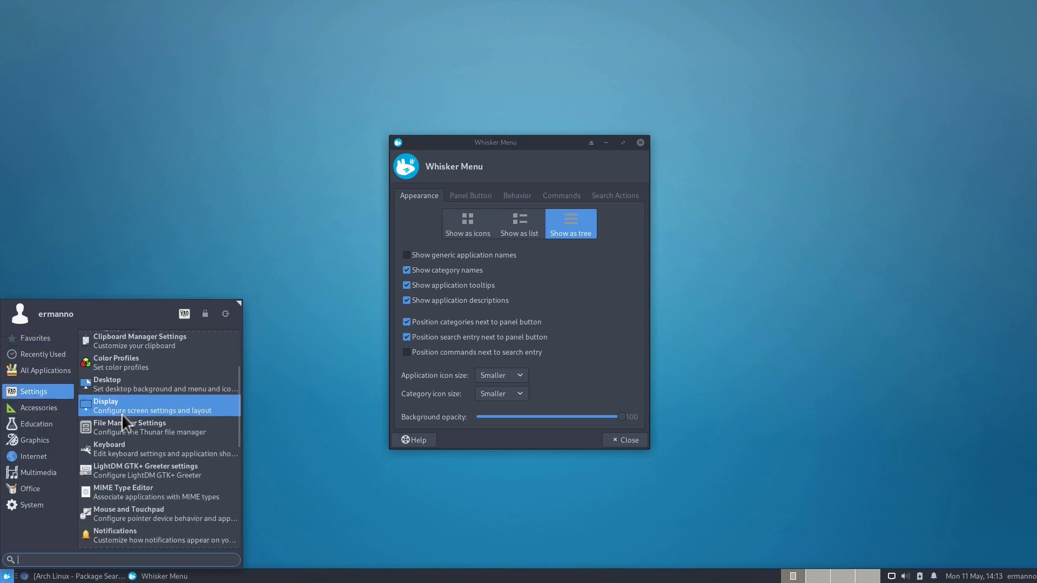
{"action": "scroll", "coordinate": [121, 418], "scroll_direction": "up", "scroll_amount": 5}
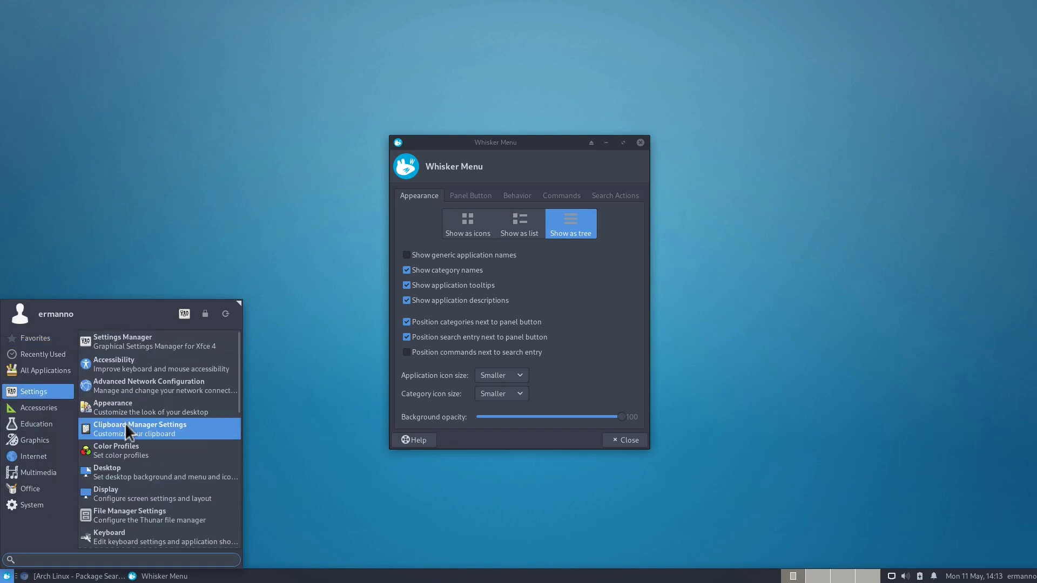
{"action": "left_click", "coordinate": [562, 297]}
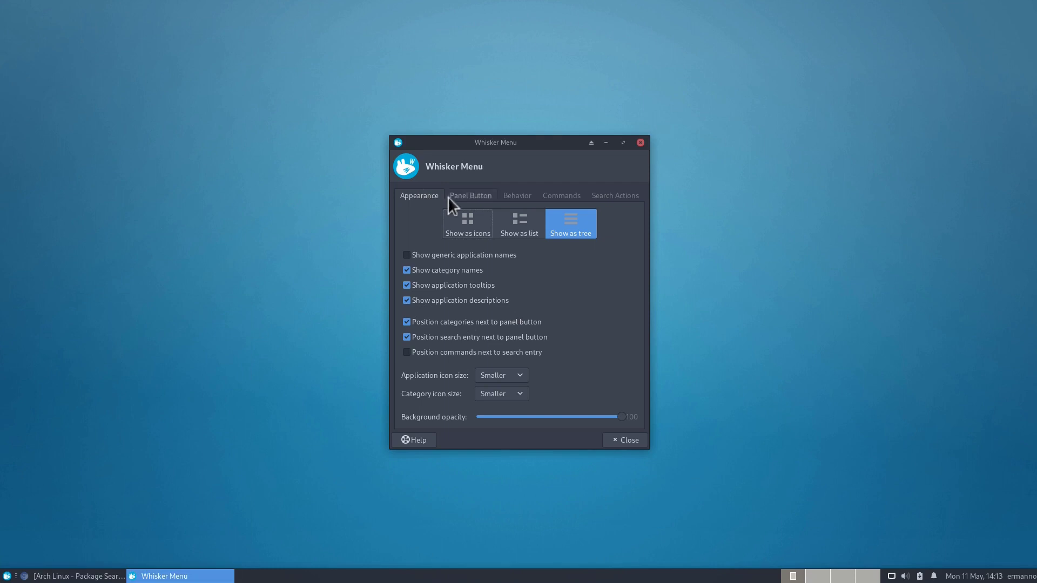
Step: Check the Behavior settings, preview the menu, view the Commands settings, then close Whisker Menu properties
{"action": "left_click", "coordinate": [512, 196]}
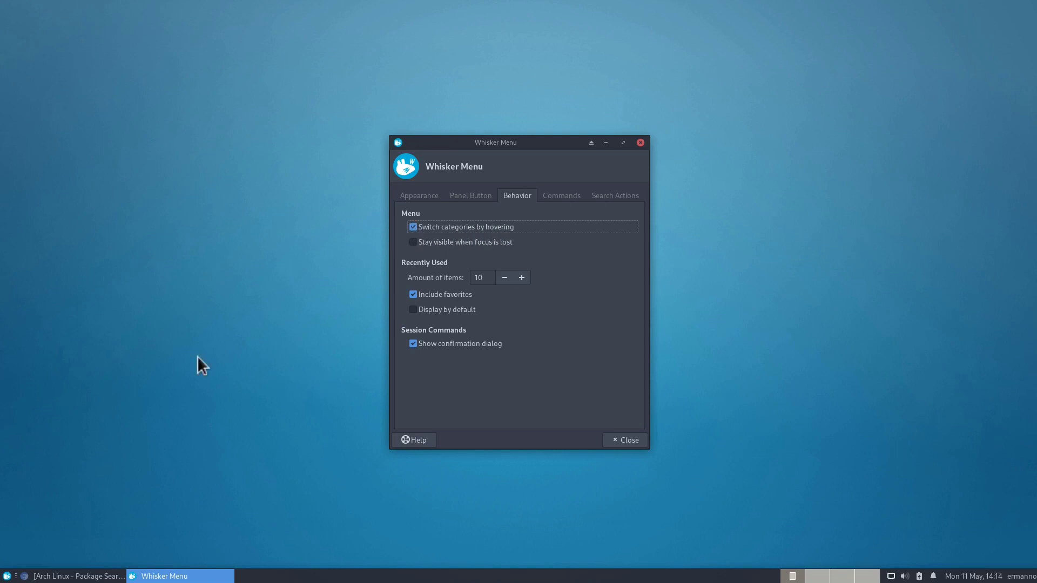
{"action": "left_click", "coordinate": [6, 573]}
{"action": "left_click", "coordinate": [7, 569]}
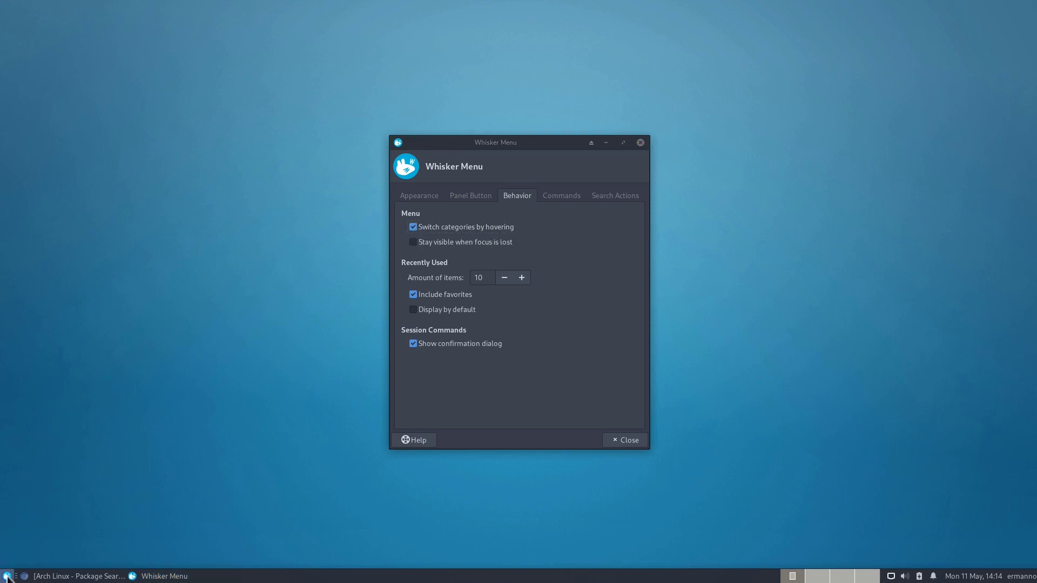
{"action": "mouse_move", "coordinate": [30, 502]}
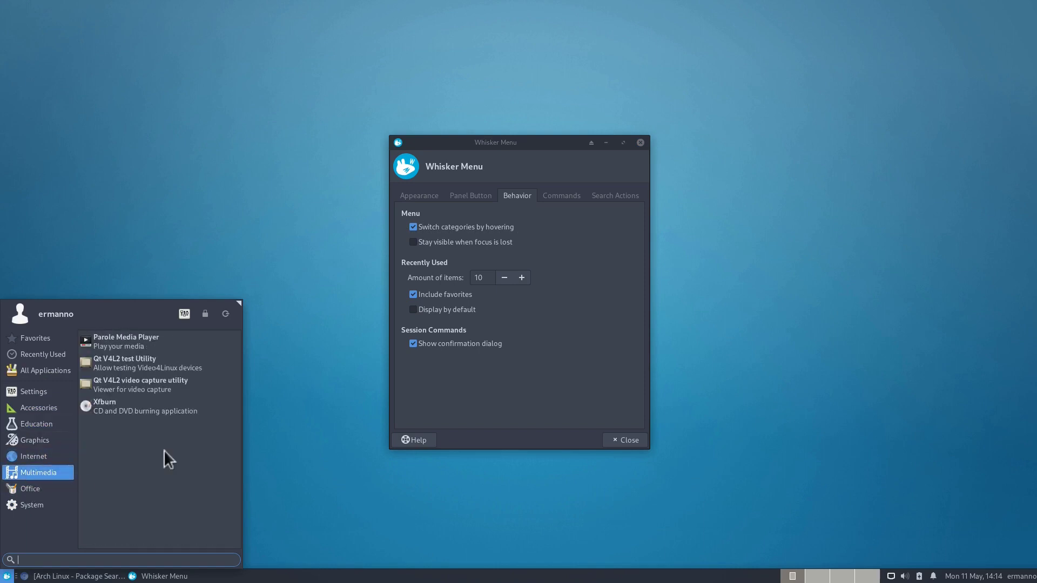
{"action": "left_click", "coordinate": [591, 217]}
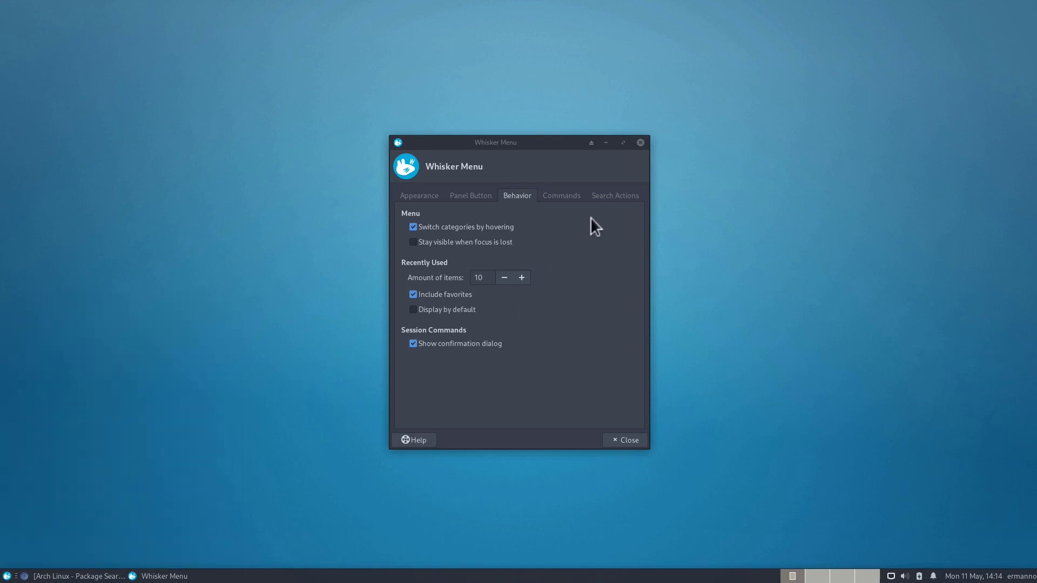
{"action": "left_click", "coordinate": [572, 193]}
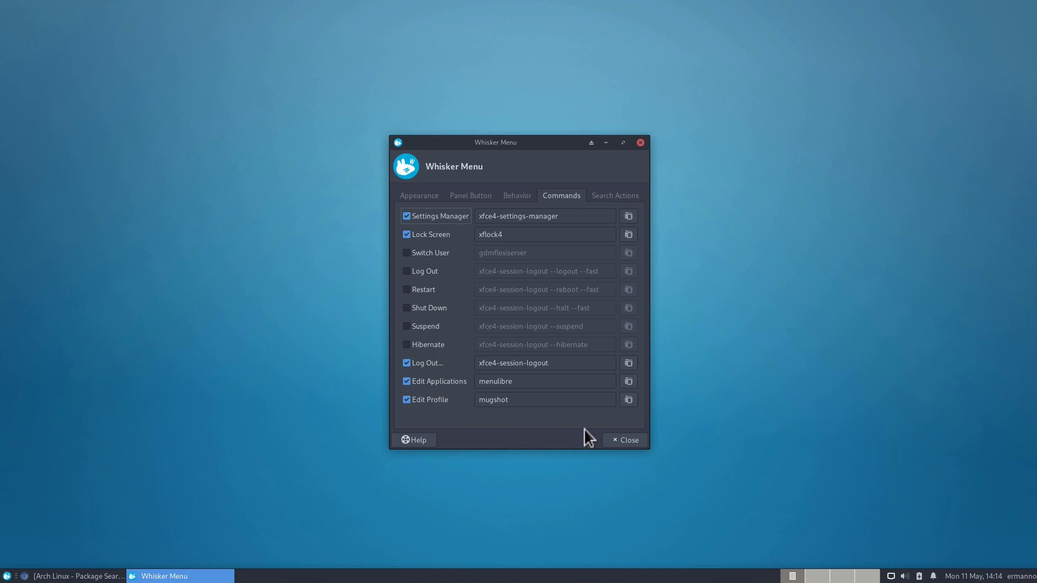
{"action": "left_click", "coordinate": [622, 441]}
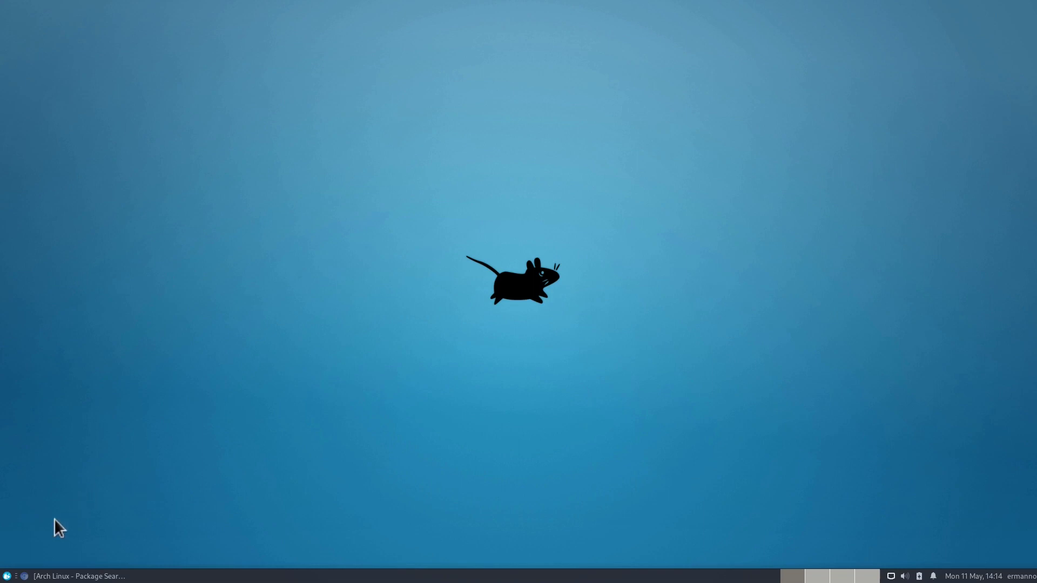
{"action": "left_click", "coordinate": [6, 577]}
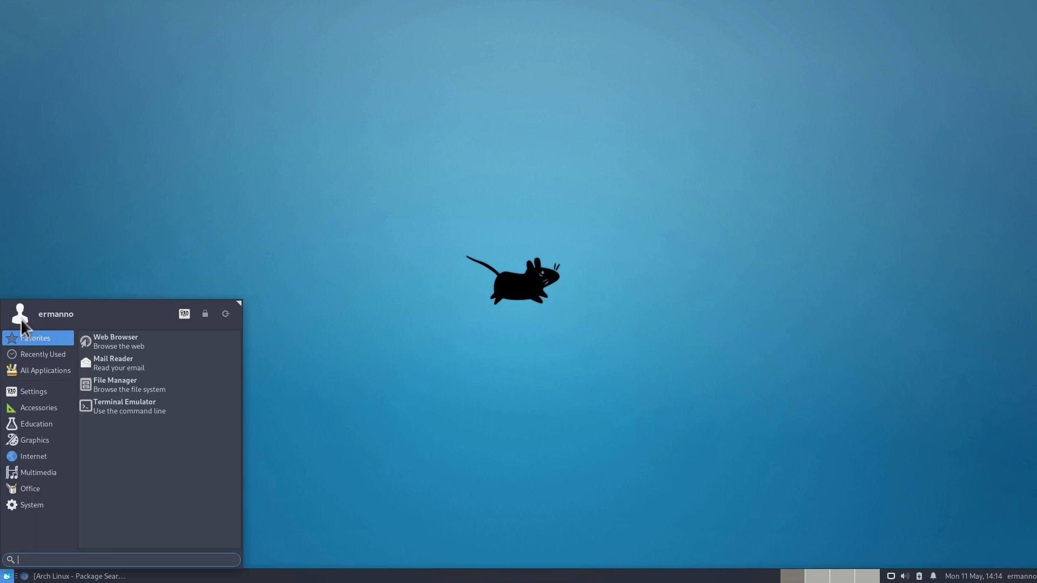
{"action": "left_click", "coordinate": [20, 315]}
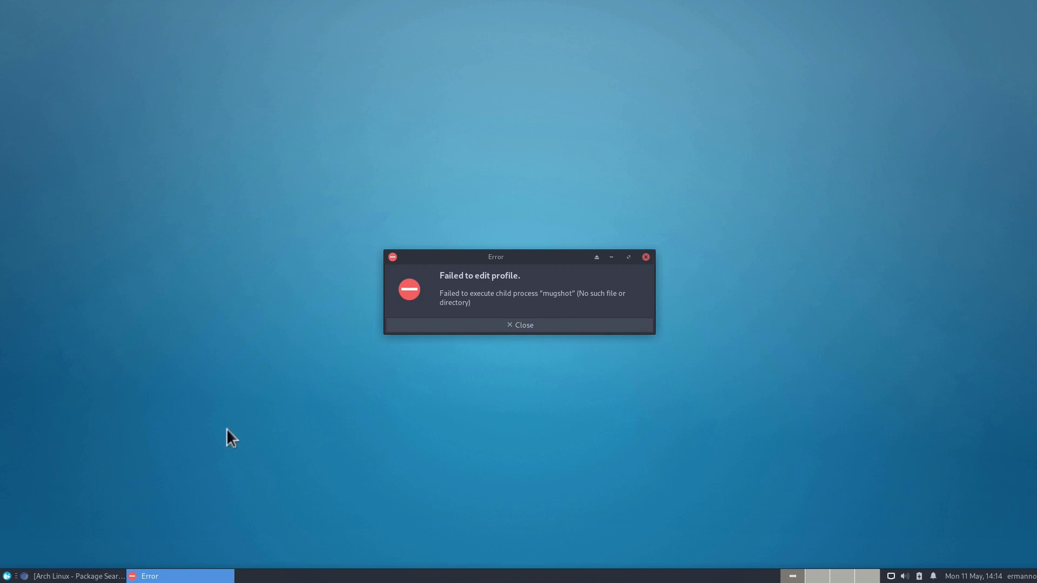
{"action": "left_click", "coordinate": [492, 326]}
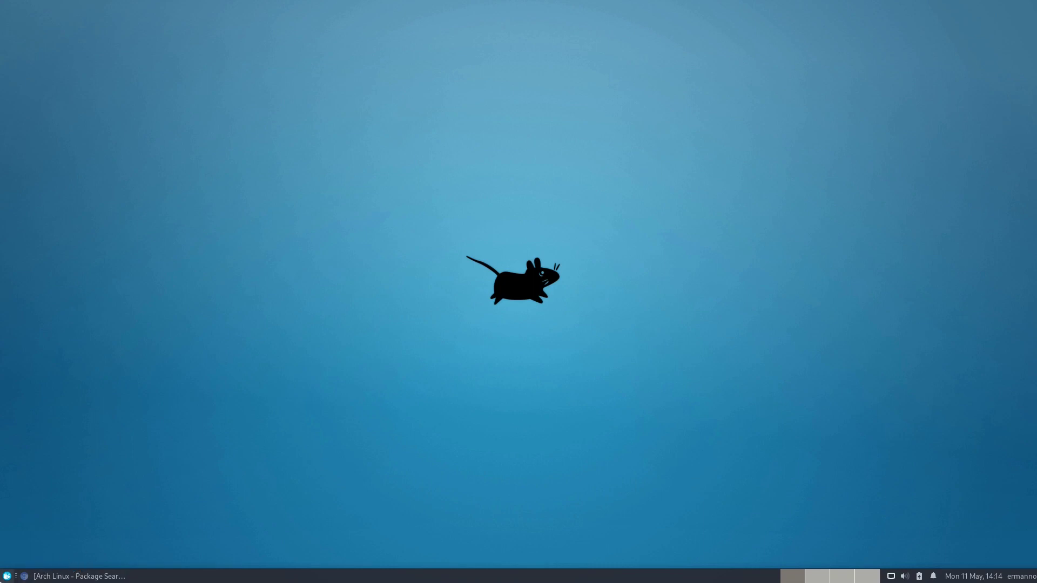
{"action": "left_click", "coordinate": [7, 576]}
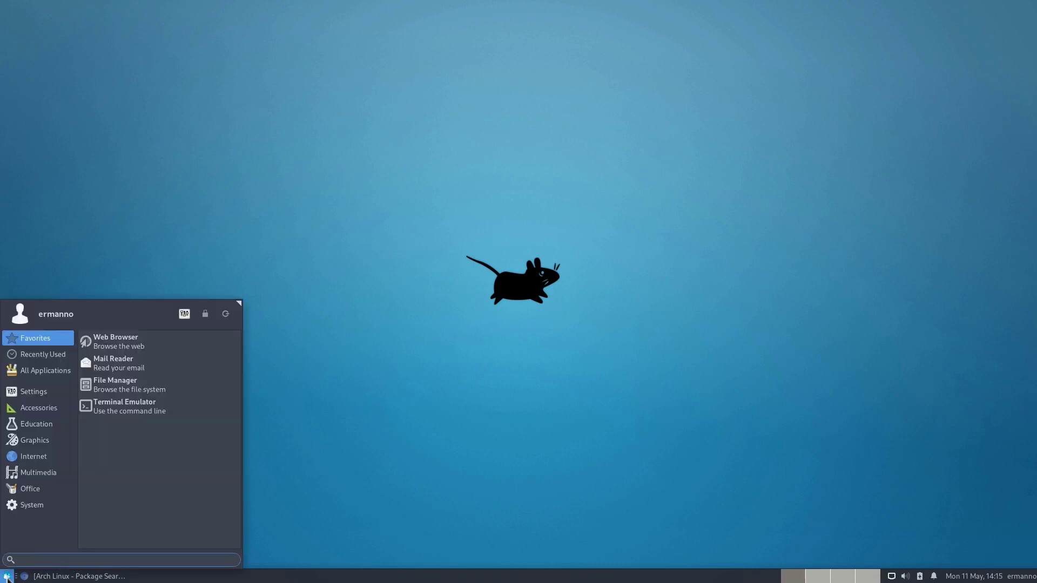
Step: Launch the Terminal Emulator via a 'ter' search and enlarge its text
{"action": "type", "text": "ter"}
{"action": "key", "text": "Return"}
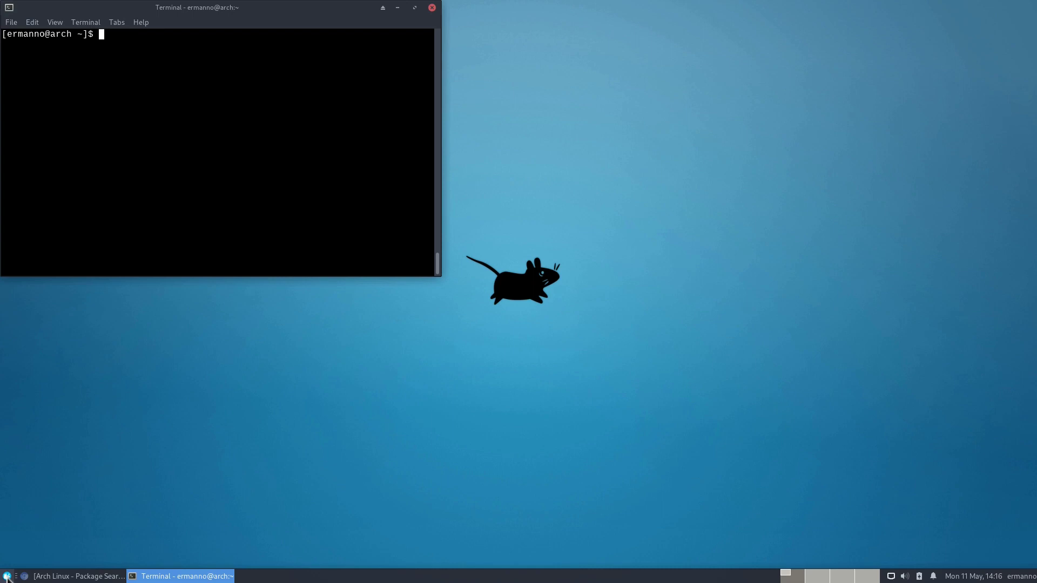
{"action": "key", "text": "ctrl+plus"}
{"action": "key", "text": "ctrl+plus"}
{"action": "key", "text": "ctrl+plus"}
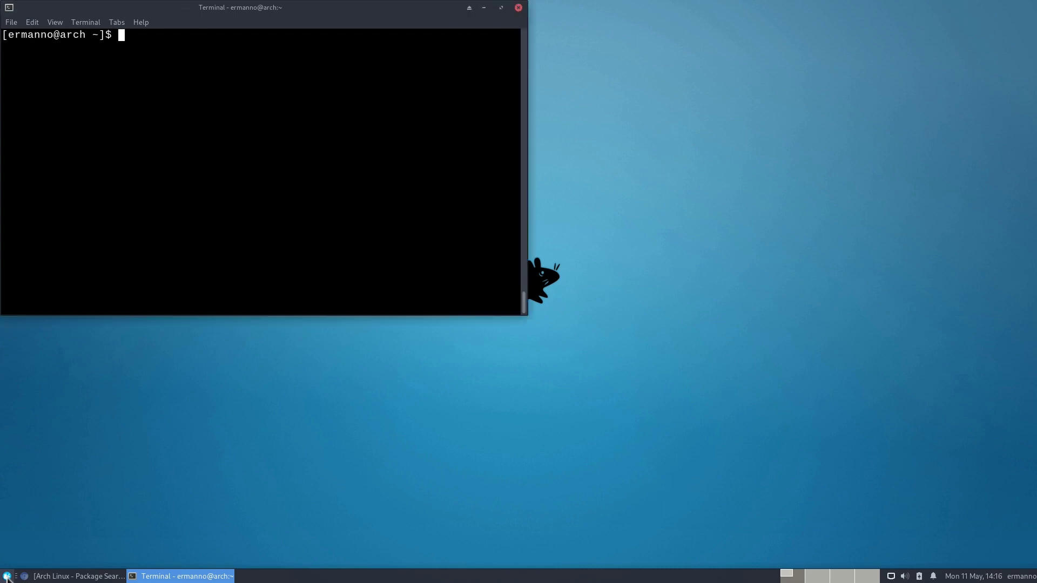
Step: Install mugshot with 'yay -S mugshot', showing no diffs, then close the terminal
{"action": "type", "text": "yay"}
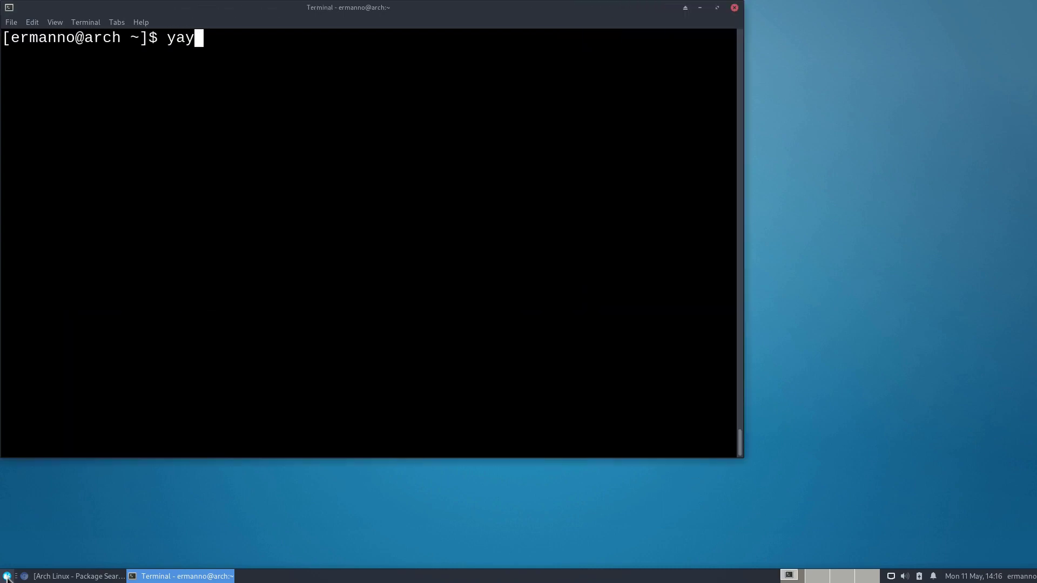
{"action": "type", "text": " -S mugshot"}
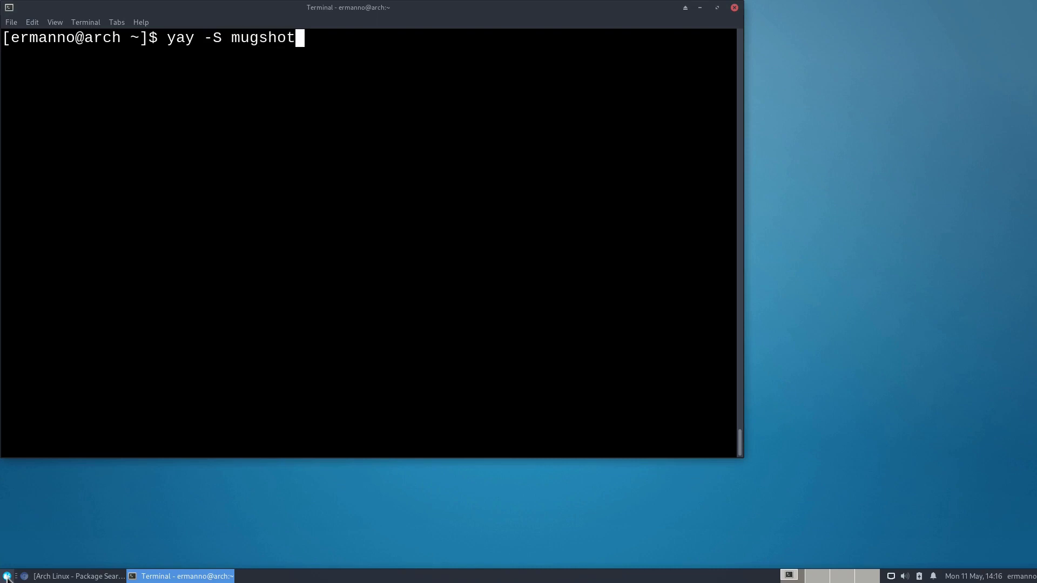
{"action": "key", "text": "Return"}
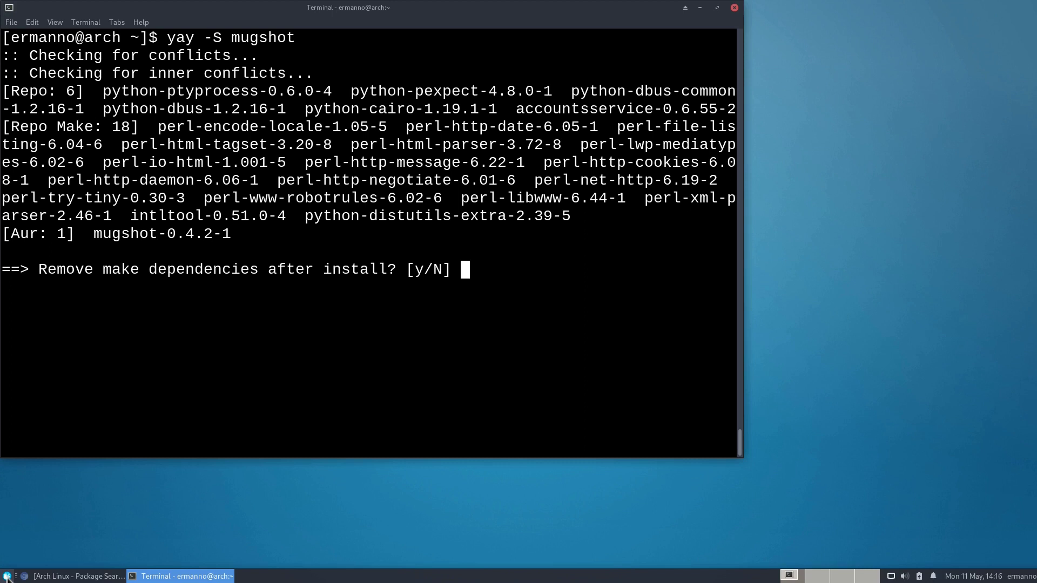
{"action": "key", "text": "Return"}
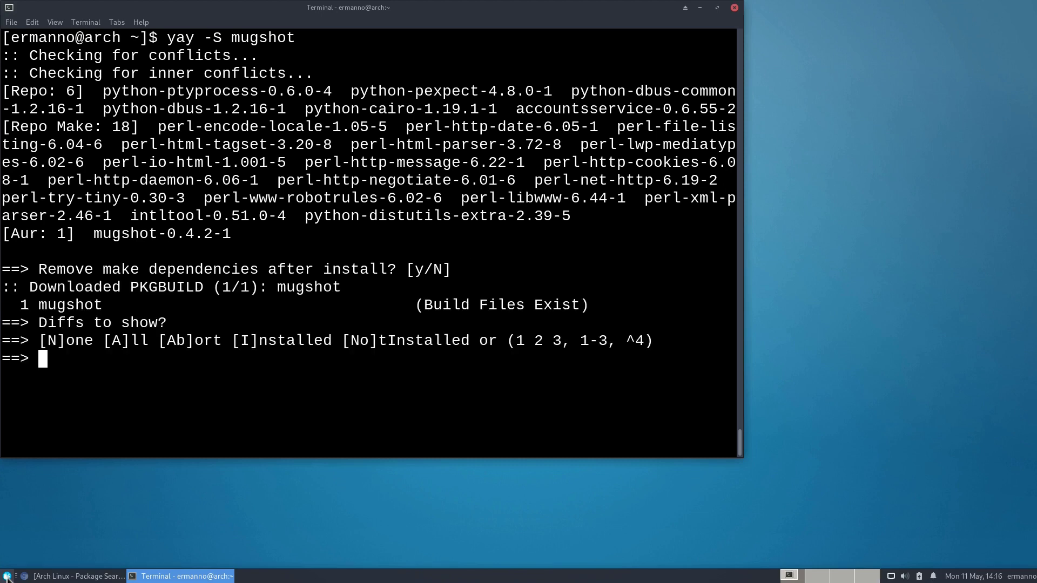
{"action": "type", "text": "N"}
{"action": "key", "text": "Return"}
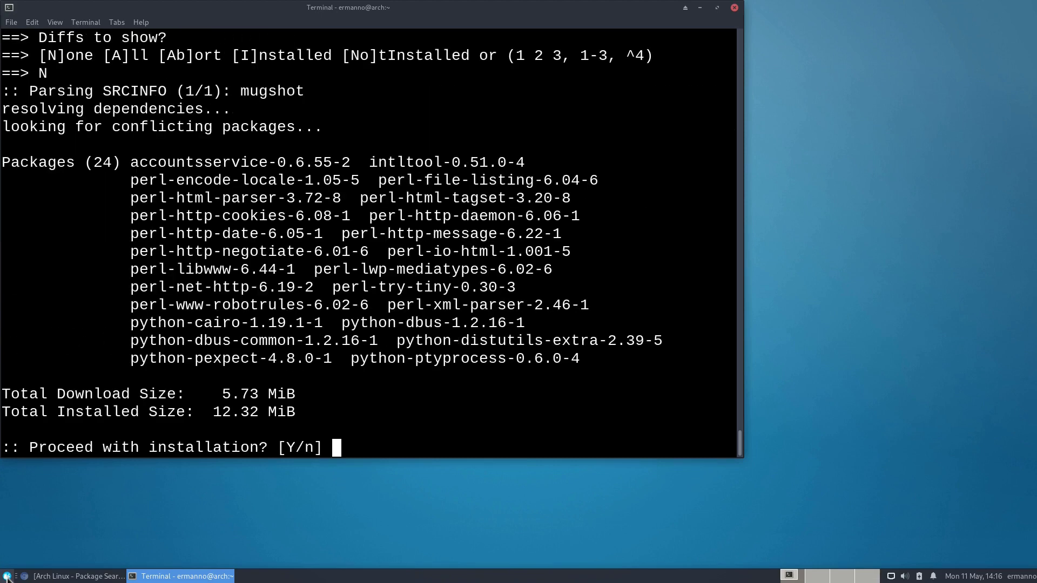
{"action": "key", "text": "Return"}
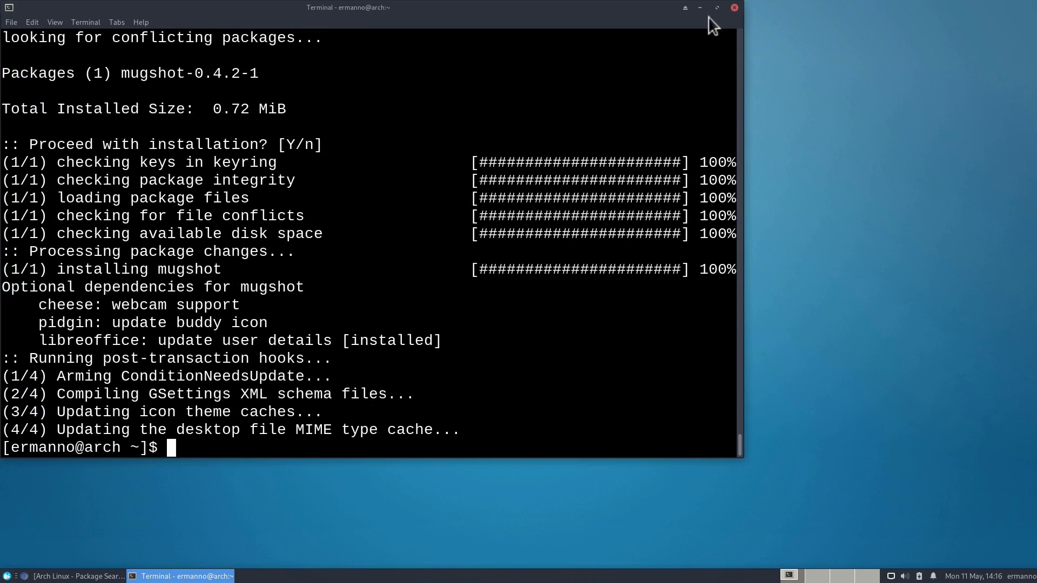
{"action": "left_click", "coordinate": [735, 8]}
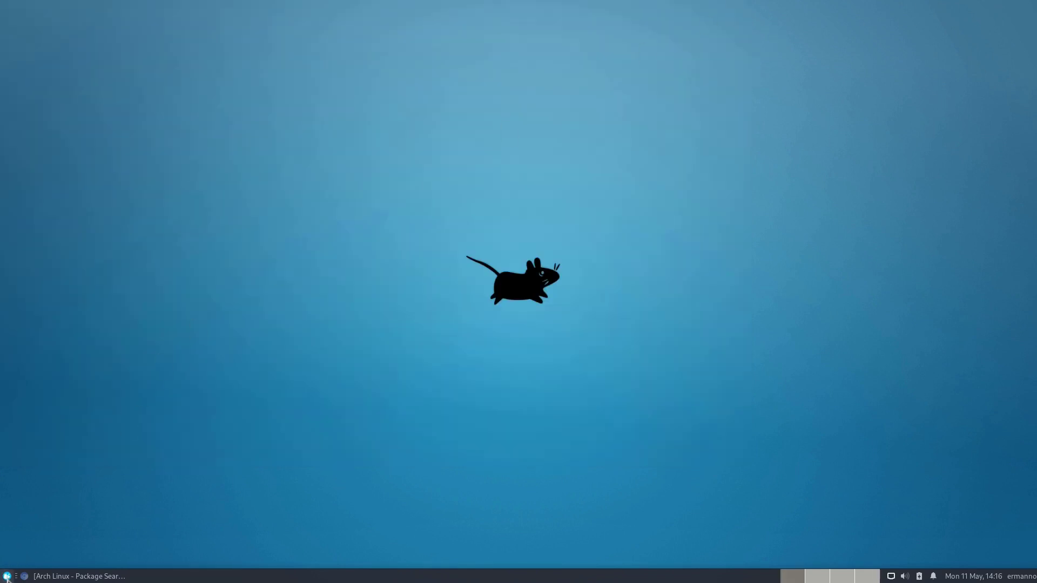
Step: Open Mugshot from the menu avatar, enter the user's first name, last name and initials, and apply
{"action": "left_click", "coordinate": [7, 576]}
{"action": "left_click", "coordinate": [24, 307]}
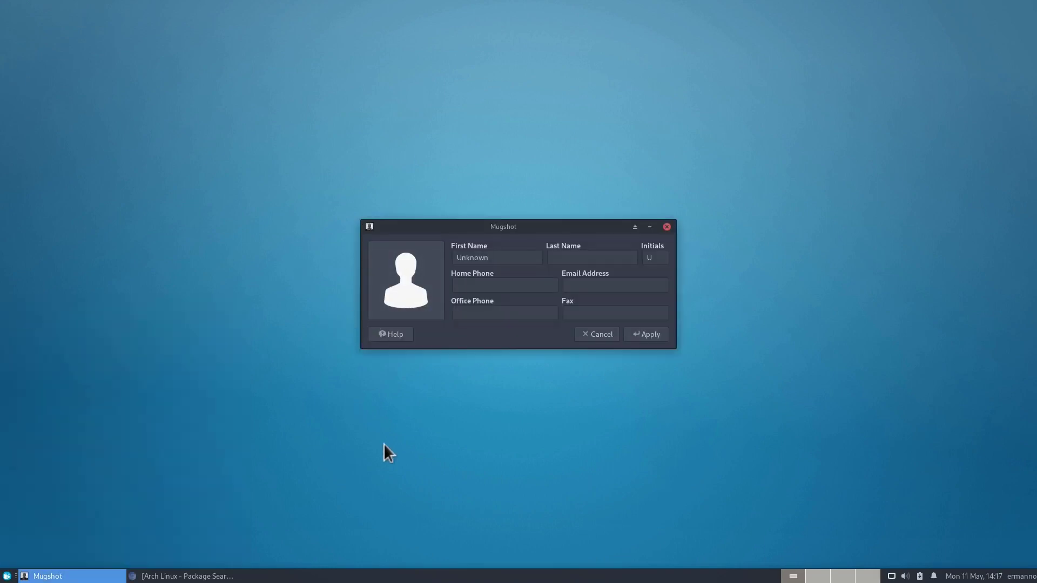
{"action": "double_click", "coordinate": [481, 258]}
{"action": "type", "text": "Ermanno"}
{"action": "key", "text": "Tab"}
{"action": "type", "text": "Ferrar"}
{"action": "key", "text": "Tab"}
{"action": "type", "text": "EF"}
{"action": "left_click", "coordinate": [650, 334]}
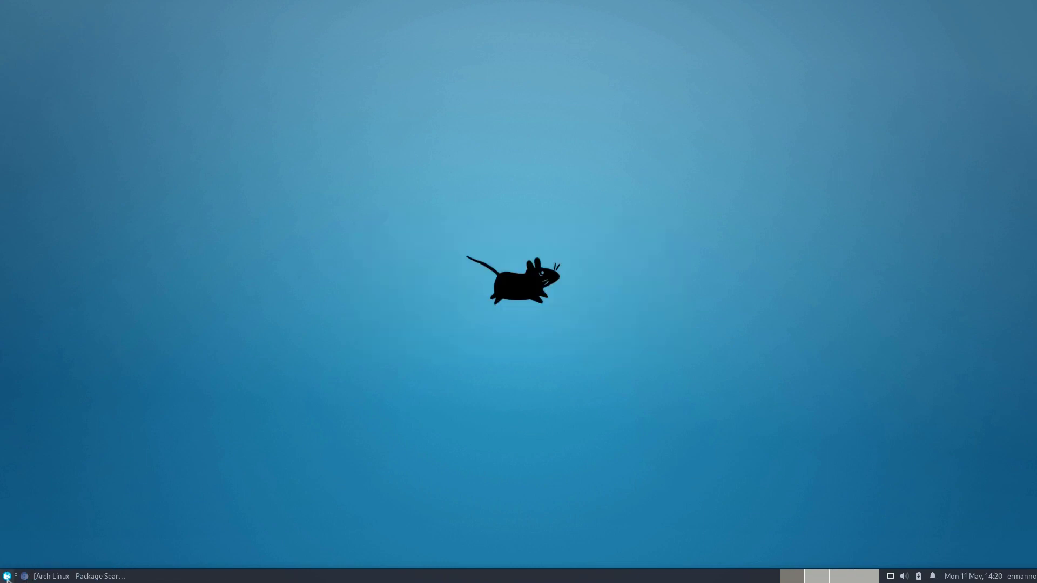
{"action": "left_click", "coordinate": [6, 576]}
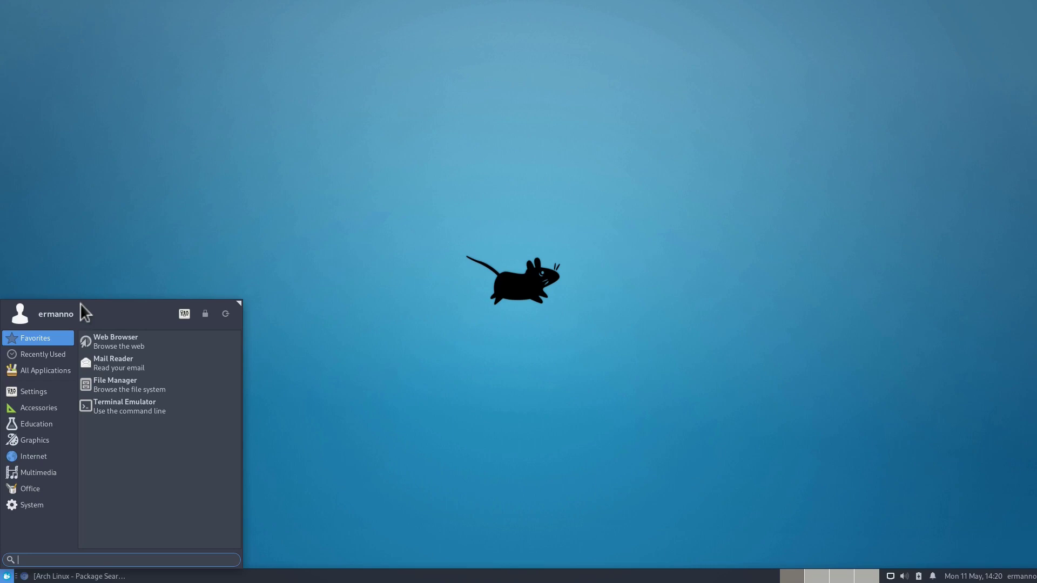
{"action": "left_click", "coordinate": [183, 313]}
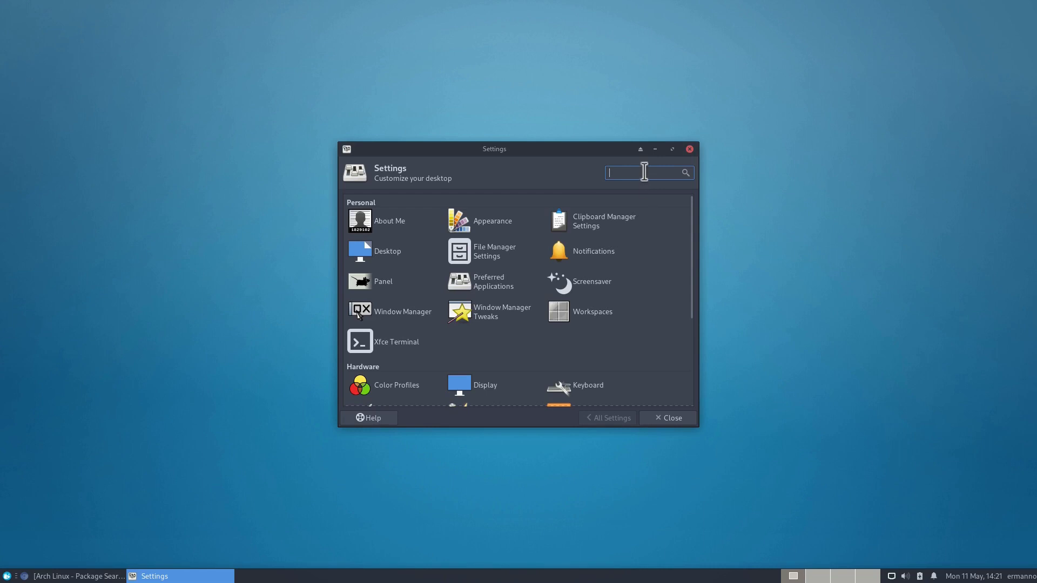
{"action": "type", "text": "user"}
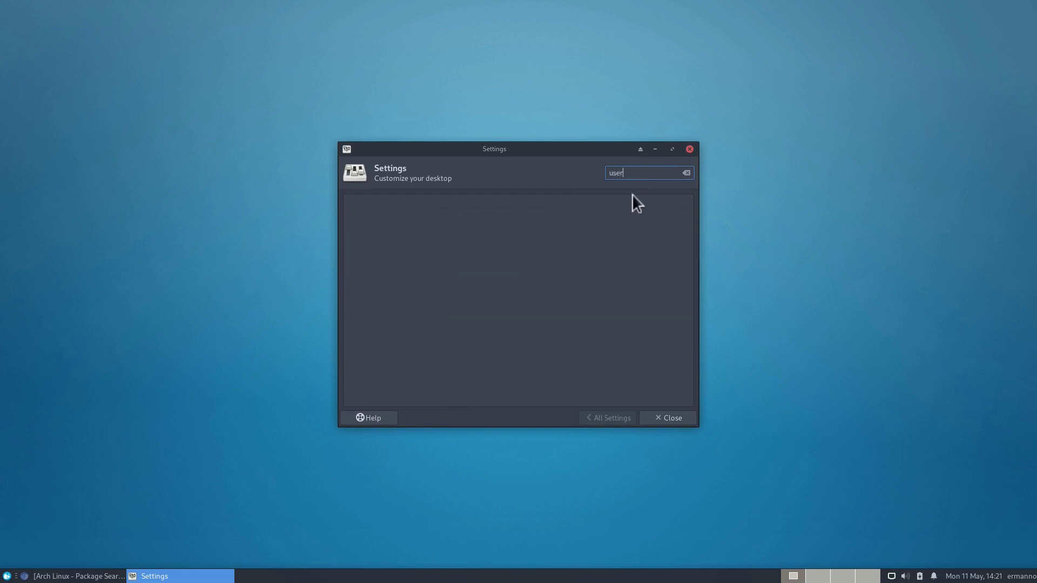
{"action": "left_click", "coordinate": [685, 173]}
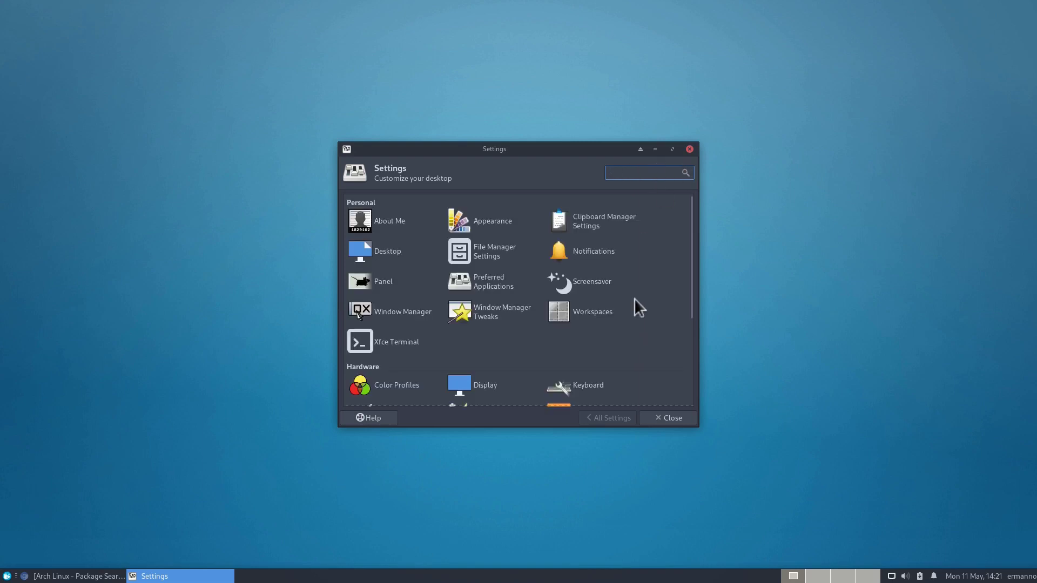
{"action": "scroll", "coordinate": [635, 300], "scroll_direction": "down", "scroll_amount": 5}
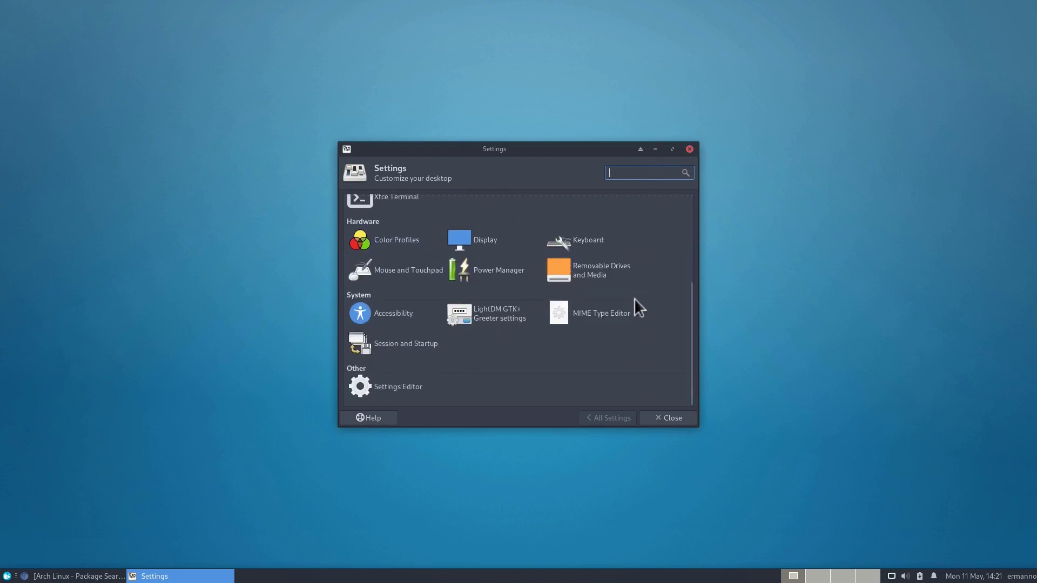
{"action": "left_click", "coordinate": [679, 417]}
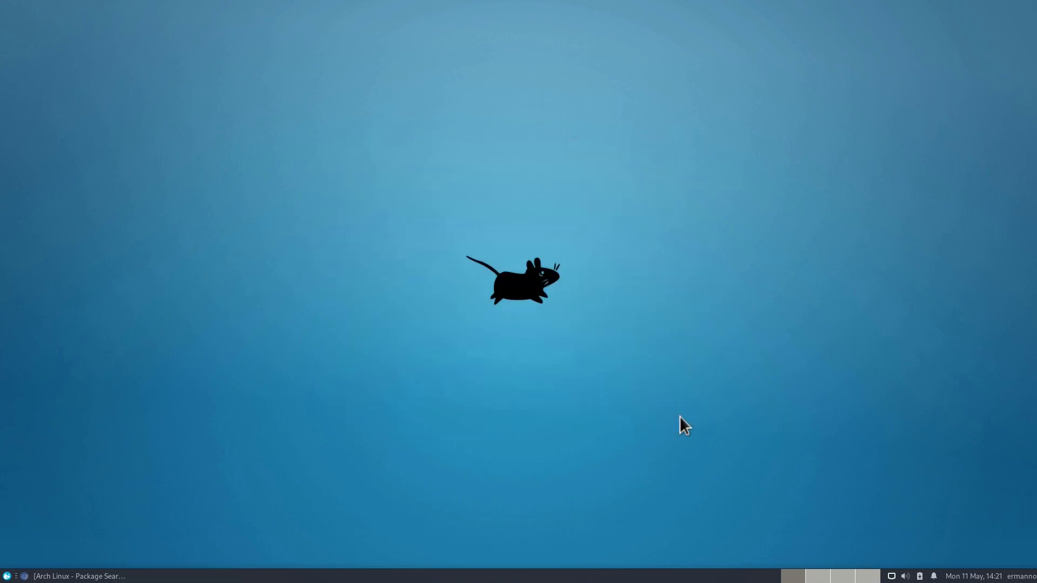
Step: Launch Terminal with enlarged text and type 'yay -S gnome-system-tools' at the prompt
{"action": "left_click", "coordinate": [6, 577]}
{"action": "type", "text": "ter"}
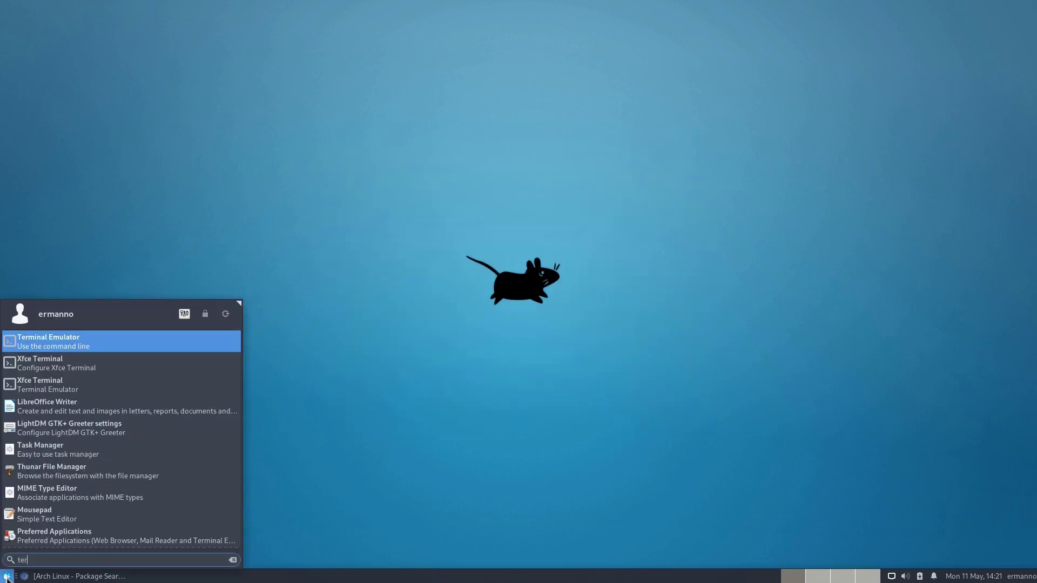
{"action": "key", "text": "Return"}
{"action": "key", "text": "ctrl+plus"}
{"action": "key", "text": "ctrl+plus"}
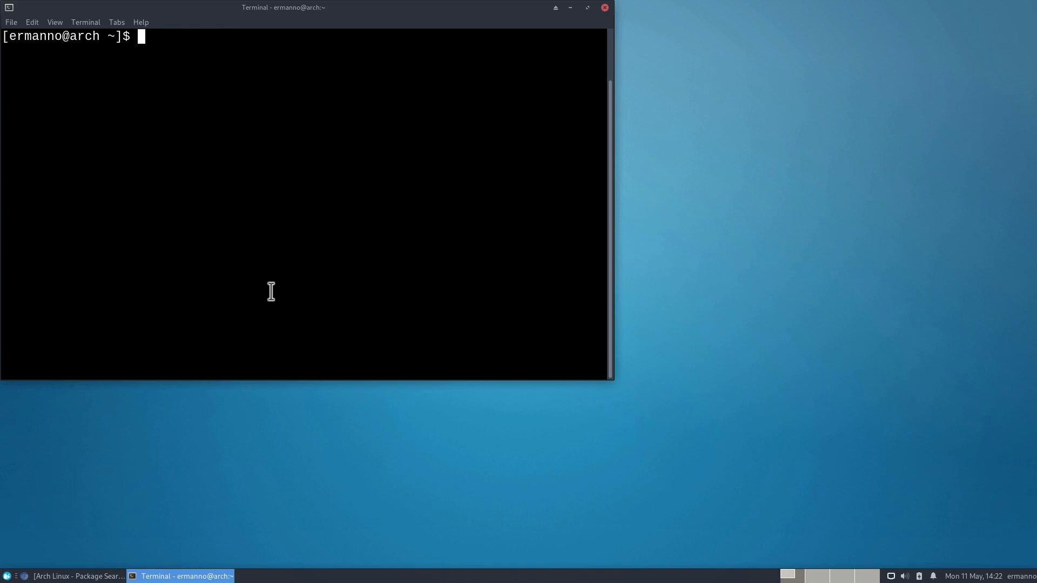
{"action": "type", "text": "yay -S gnome"}
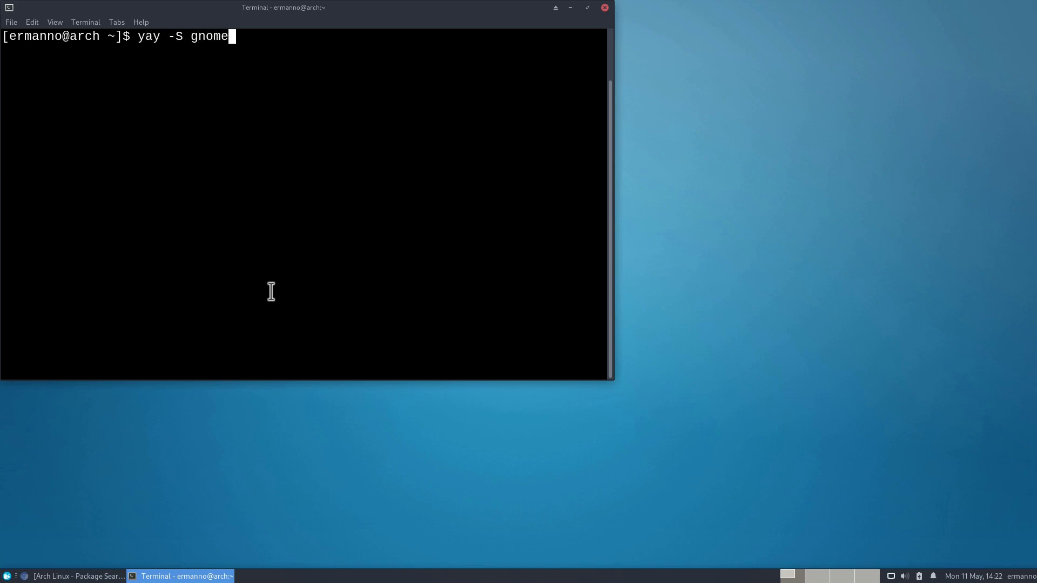
{"action": "type", "text": "-system-tools"}
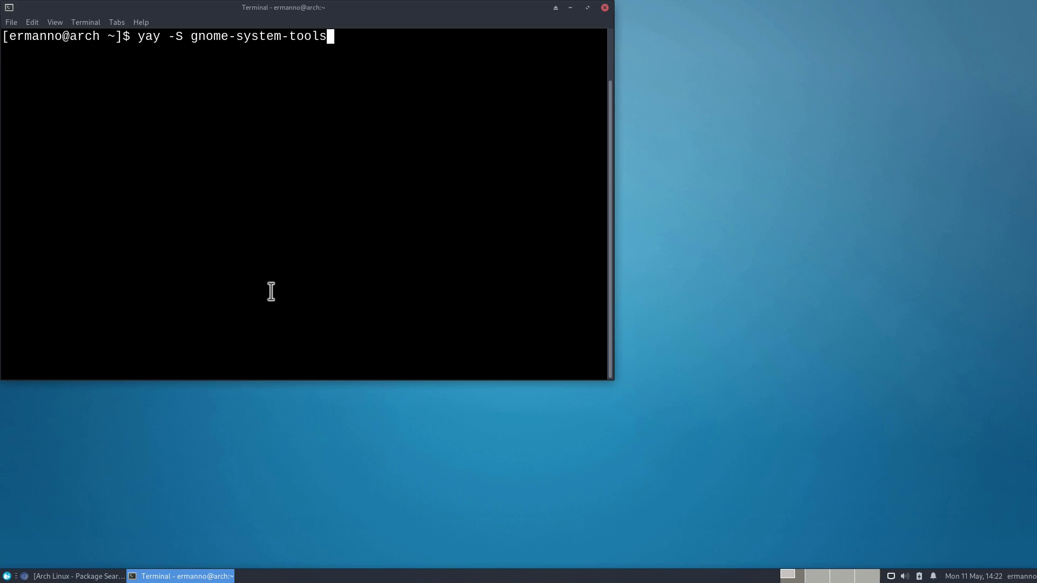
Step: Install gnome-system-tools with yay, keeping make dependencies and skipping diffs, then close the terminal
{"action": "key", "text": "Return"}
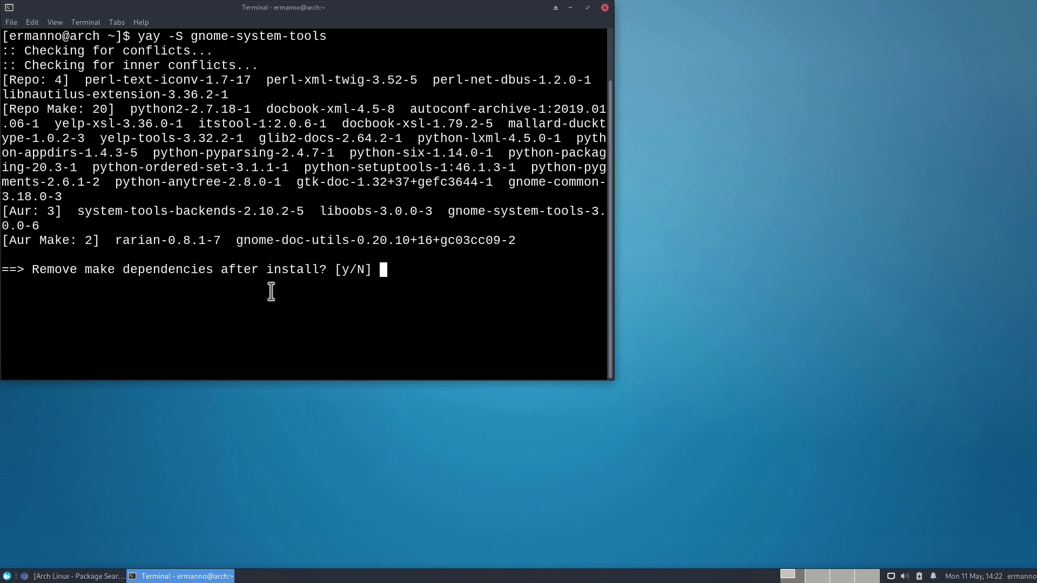
{"action": "key", "text": "Return"}
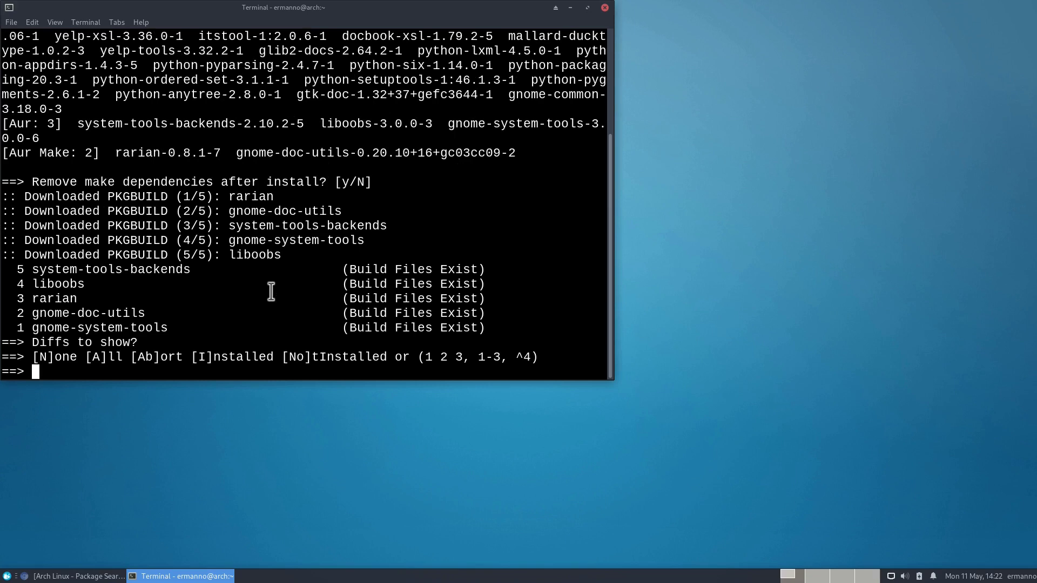
{"action": "type", "text": "N"}
{"action": "key", "text": "Return"}
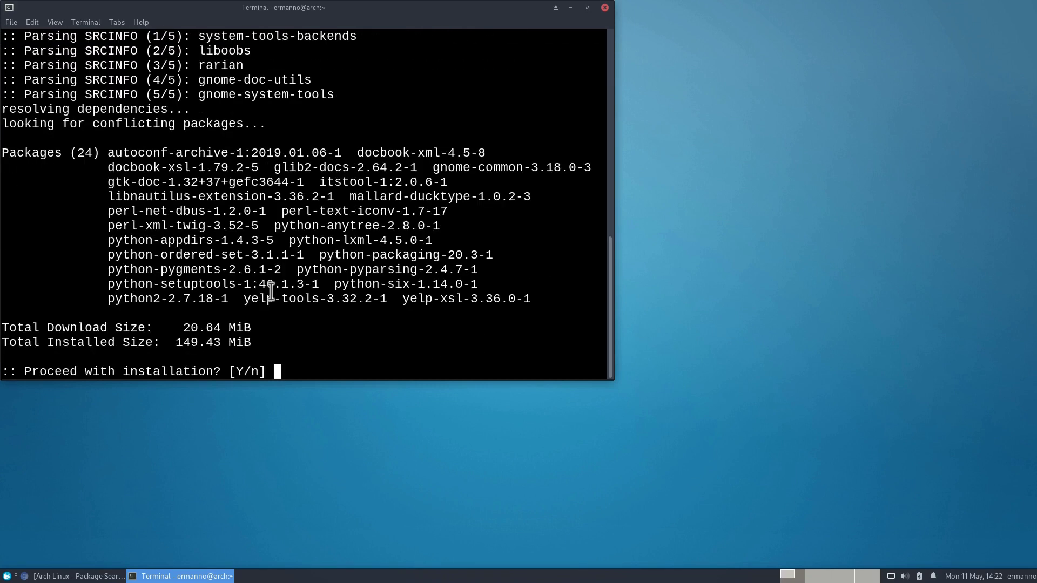
{"action": "key", "text": "Return"}
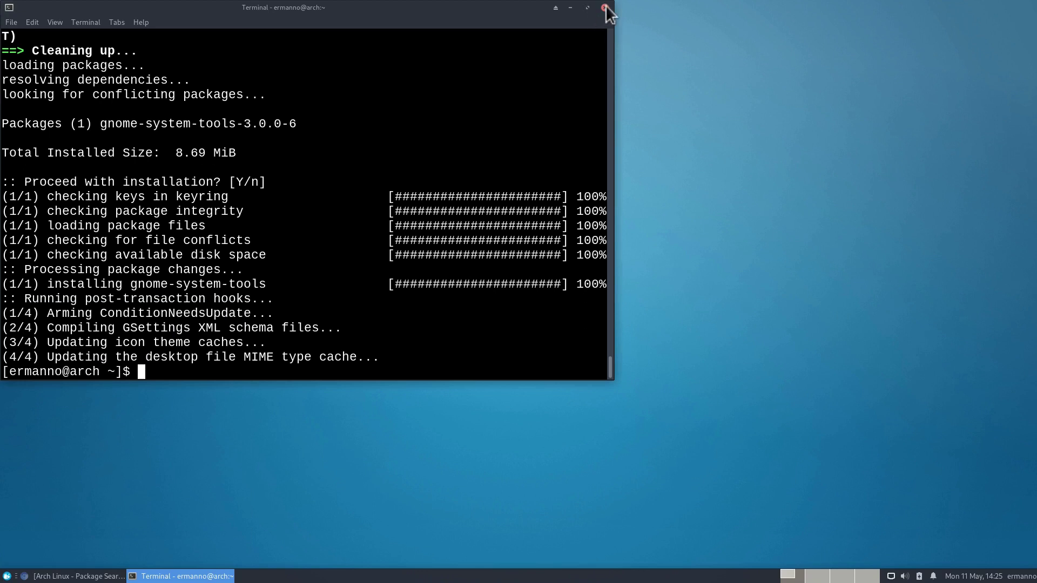
{"action": "left_click", "coordinate": [606, 8]}
{"action": "left_click", "coordinate": [6, 577]}
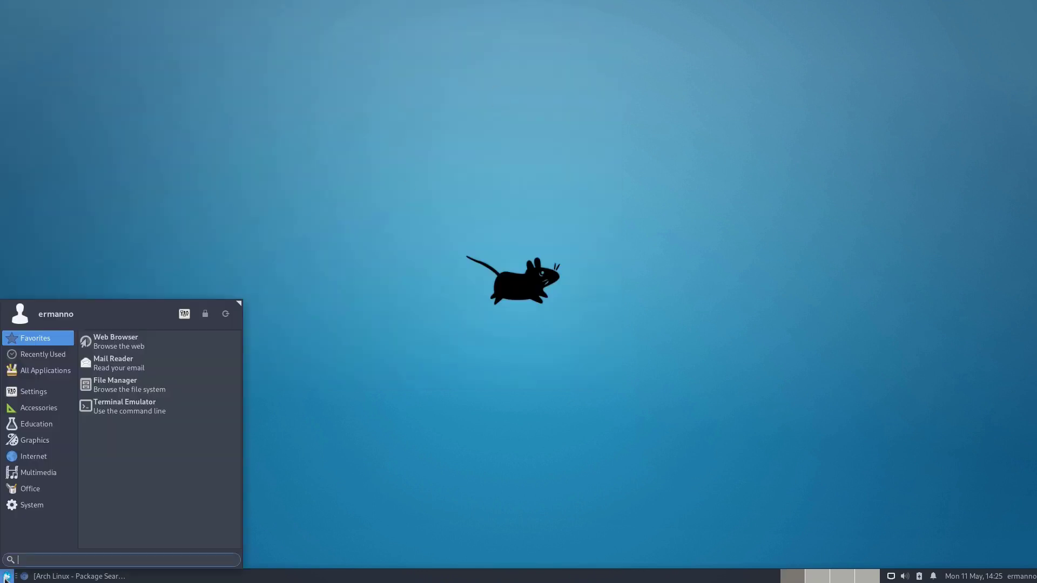
{"action": "type", "text": "user"}
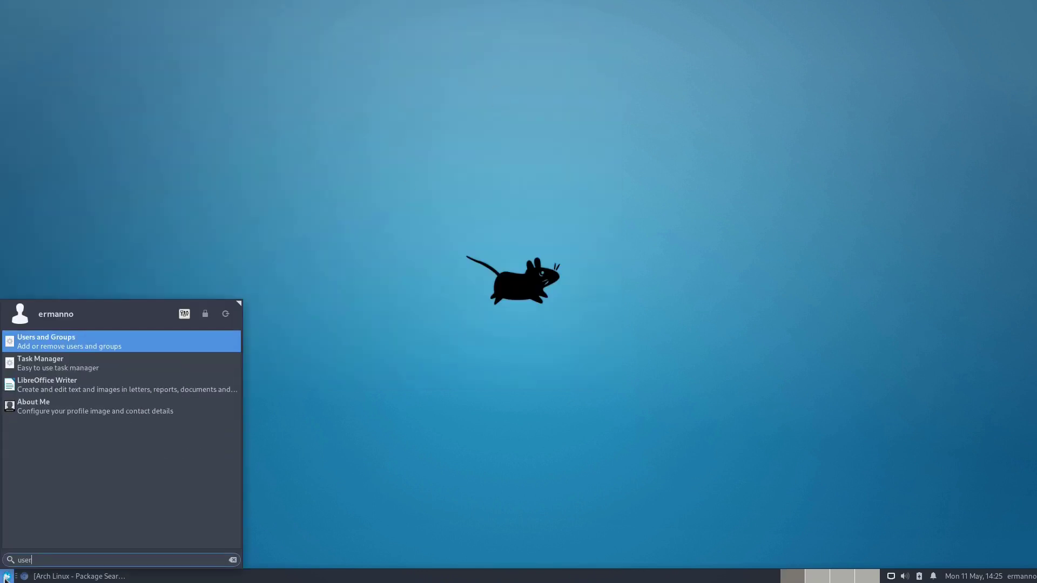
{"action": "left_click", "coordinate": [86, 344]}
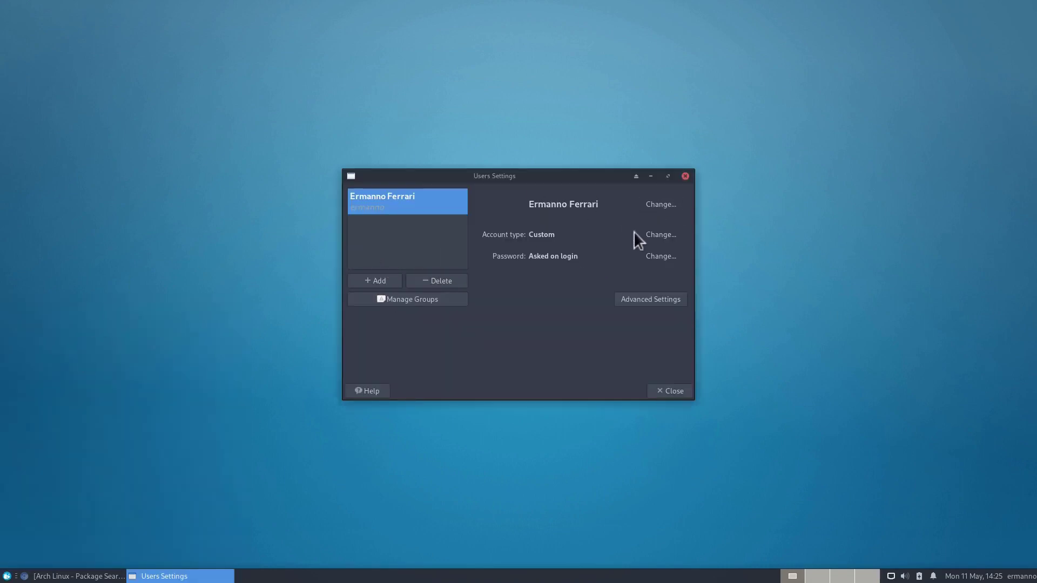
{"action": "left_click", "coordinate": [662, 237]}
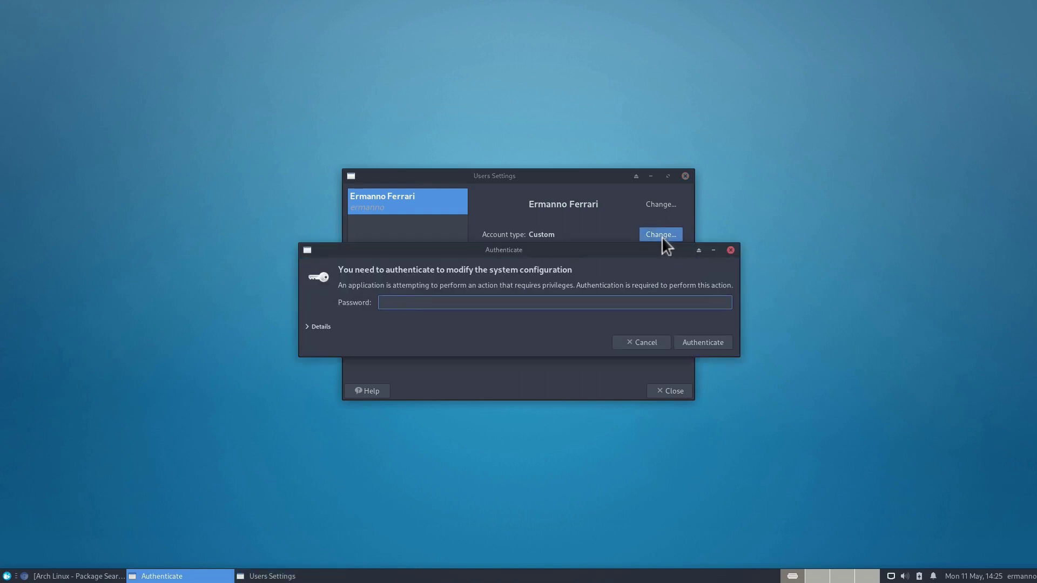
{"action": "type", "text": "••••••••••"}
{"action": "key", "text": "Return"}
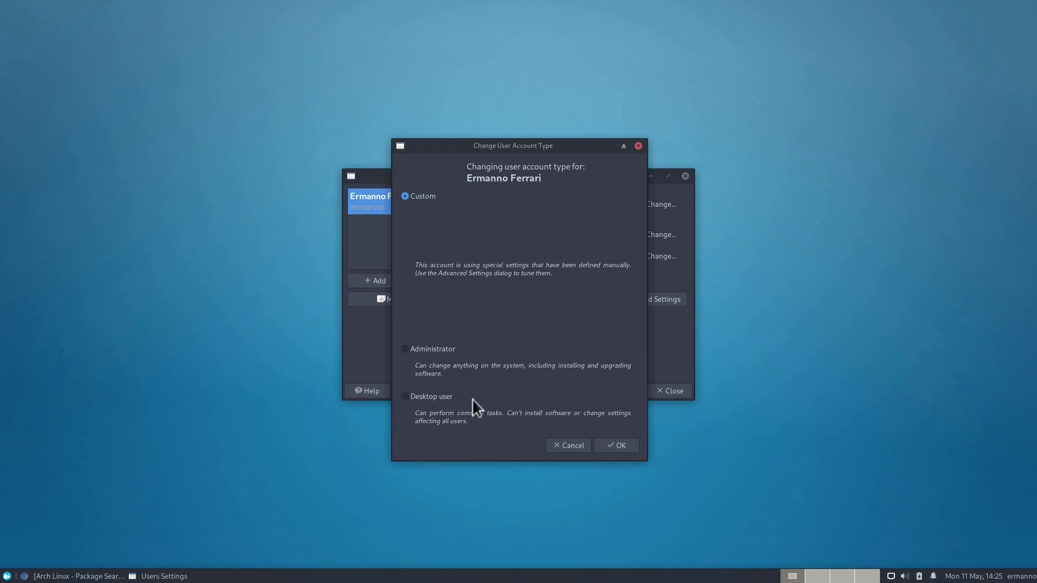
{"action": "left_click", "coordinate": [561, 443]}
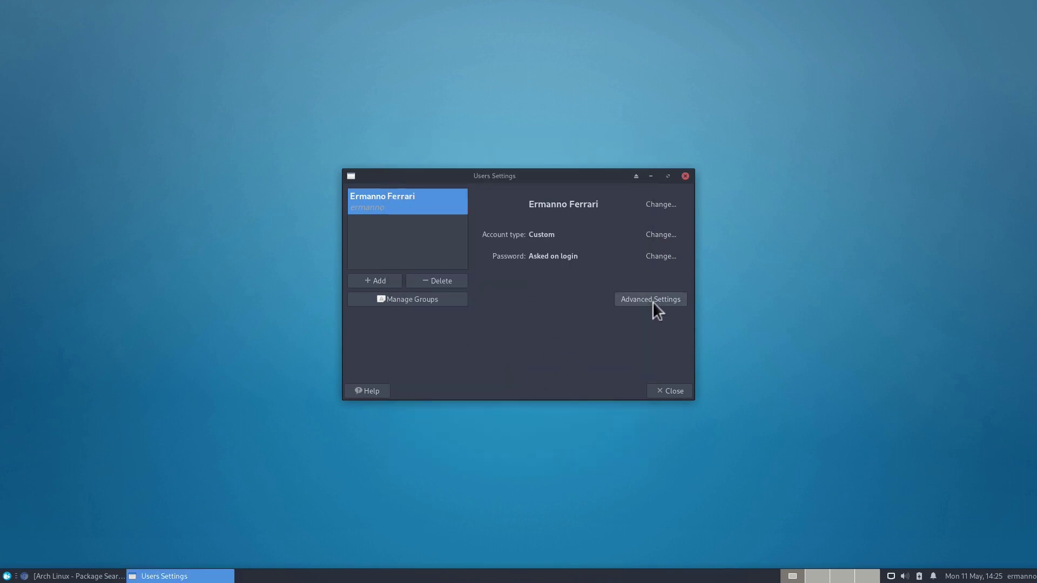
{"action": "left_click", "coordinate": [652, 302]}
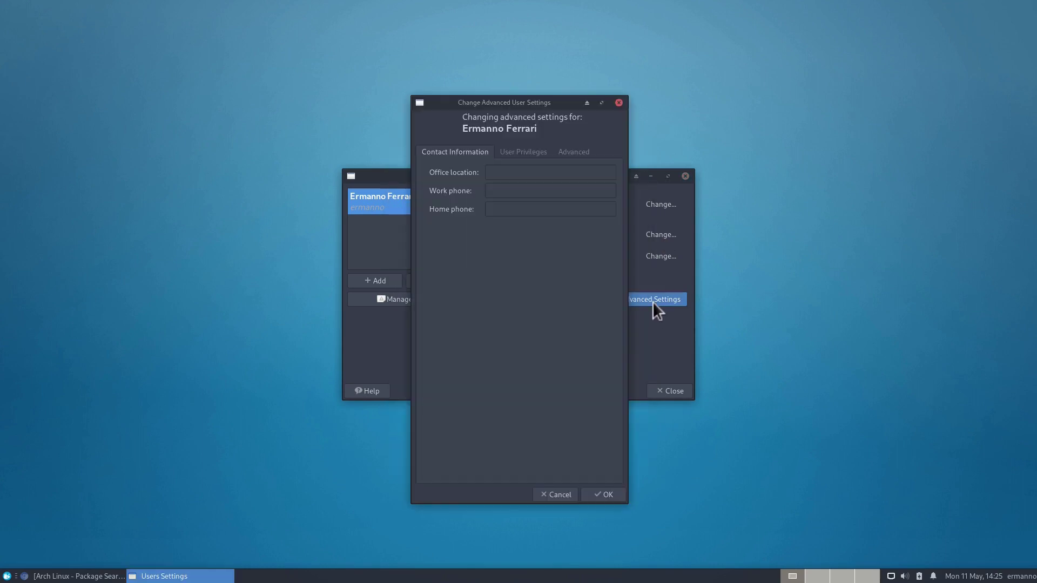
{"action": "left_click", "coordinate": [553, 496]}
{"action": "left_click", "coordinate": [8, 576]}
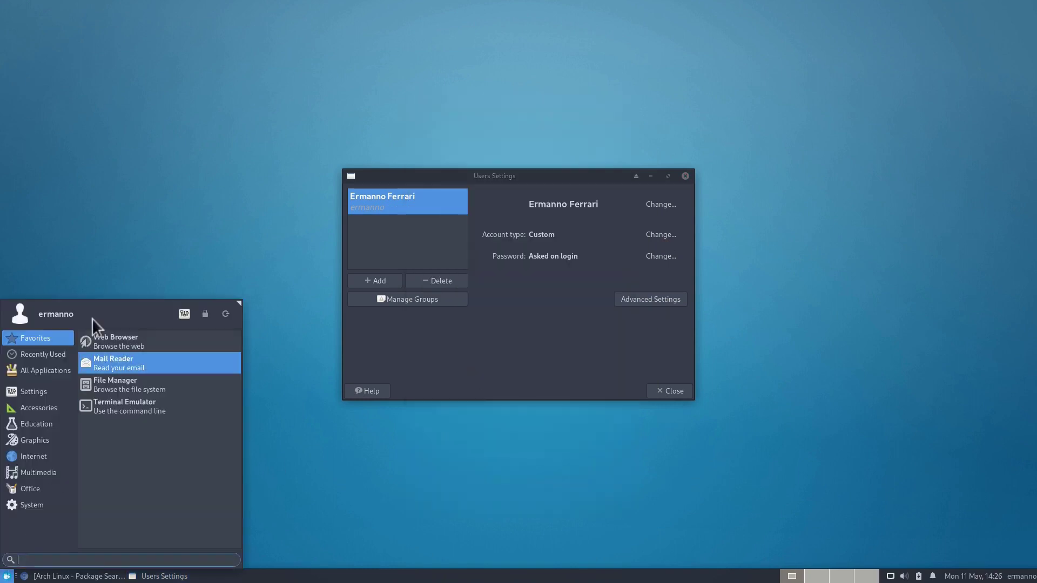
{"action": "left_click", "coordinate": [678, 387]}
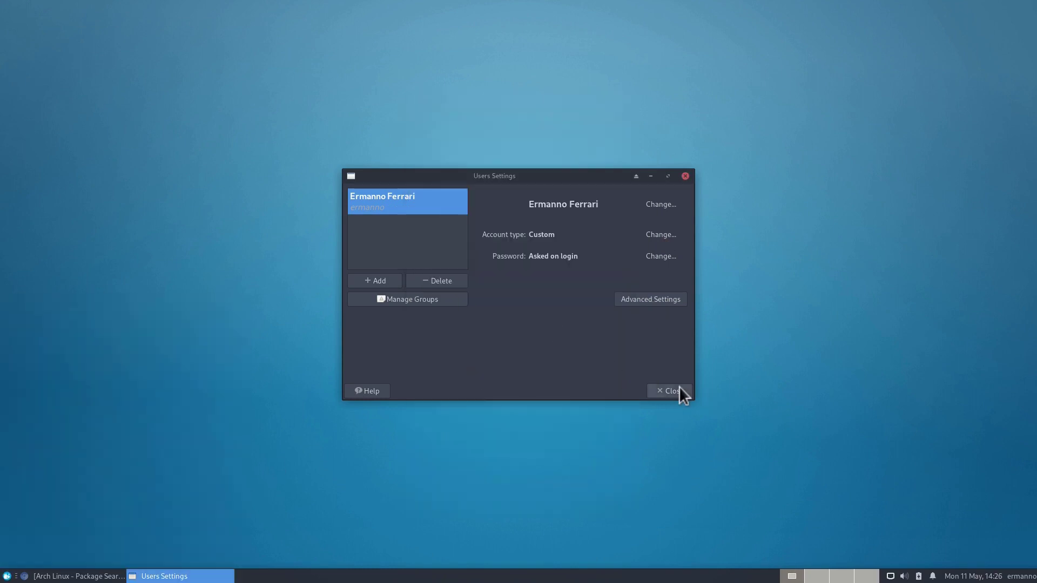
{"action": "left_click", "coordinate": [679, 387]}
Step: Log out of the Xfce session from the desktop's Applications > Log Out menu
{"action": "right_click", "coordinate": [458, 128]}
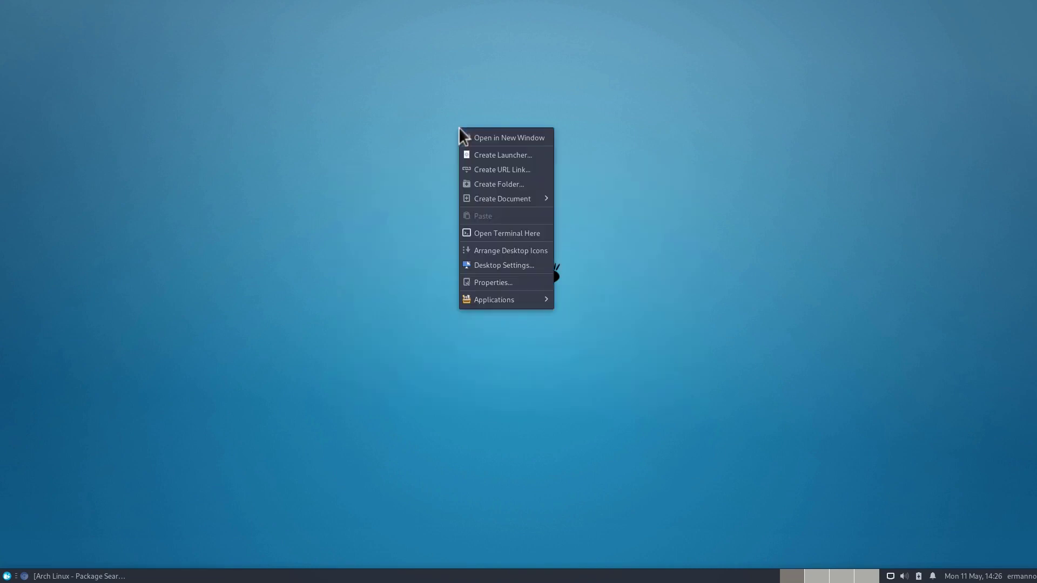
{"action": "mouse_move", "coordinate": [521, 300]}
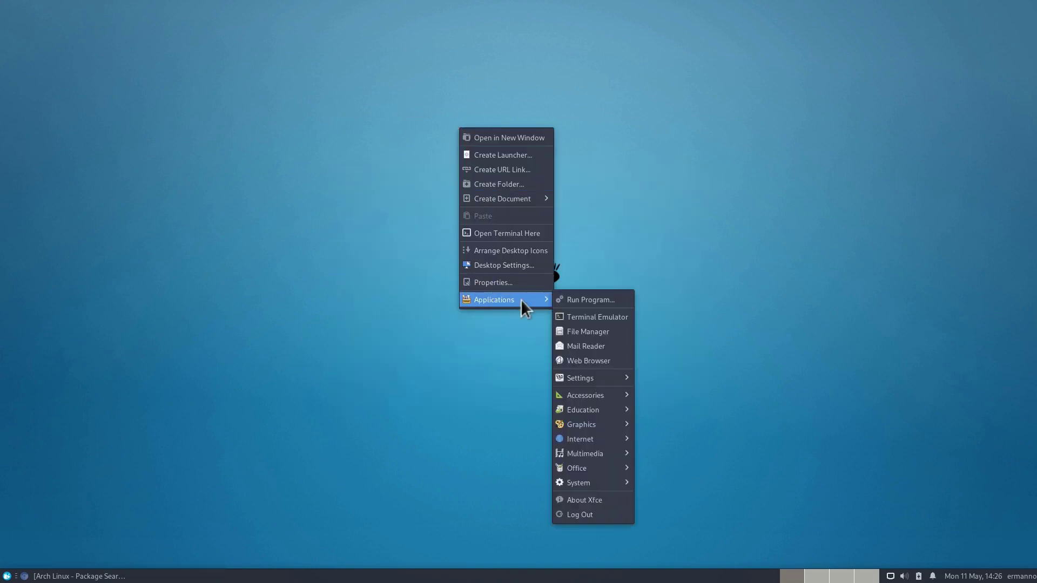
{"action": "left_click", "coordinate": [581, 517]}
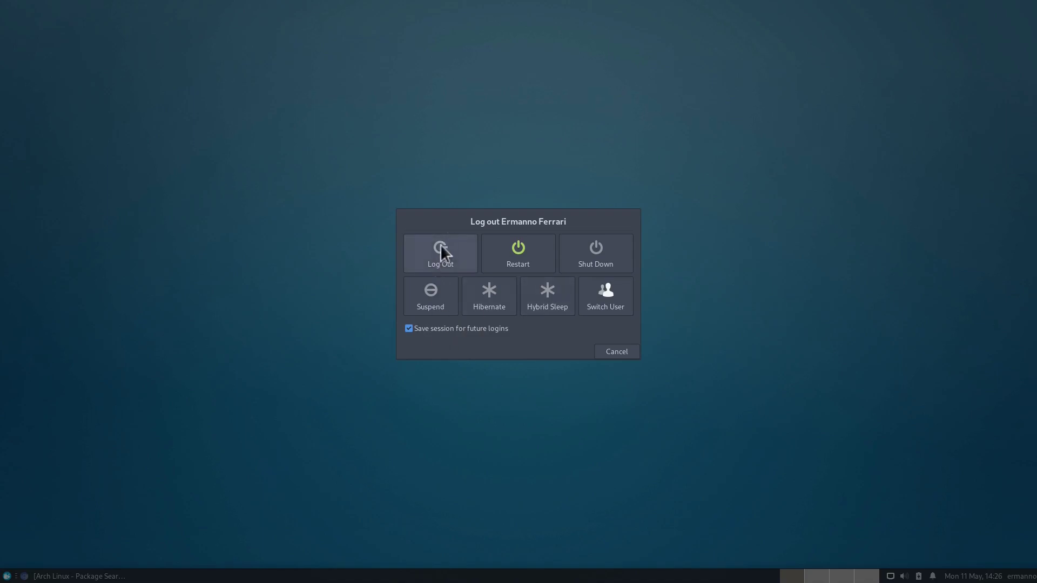
{"action": "left_click", "coordinate": [440, 248]}
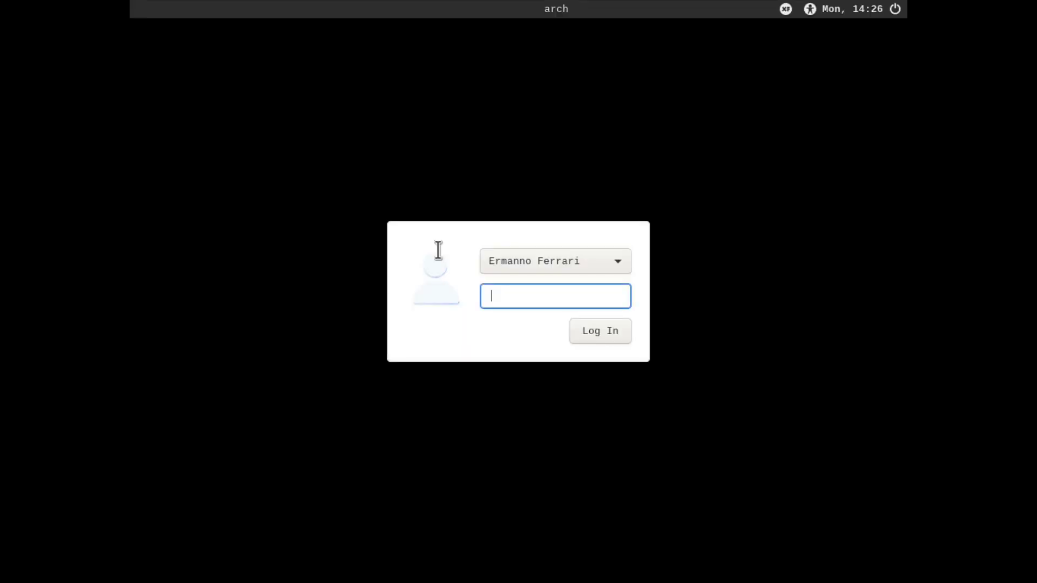
Step: Enter the account password at the LightDM screen to sign back in
{"action": "type", "text": "********"}
{"action": "key", "text": "Return"}
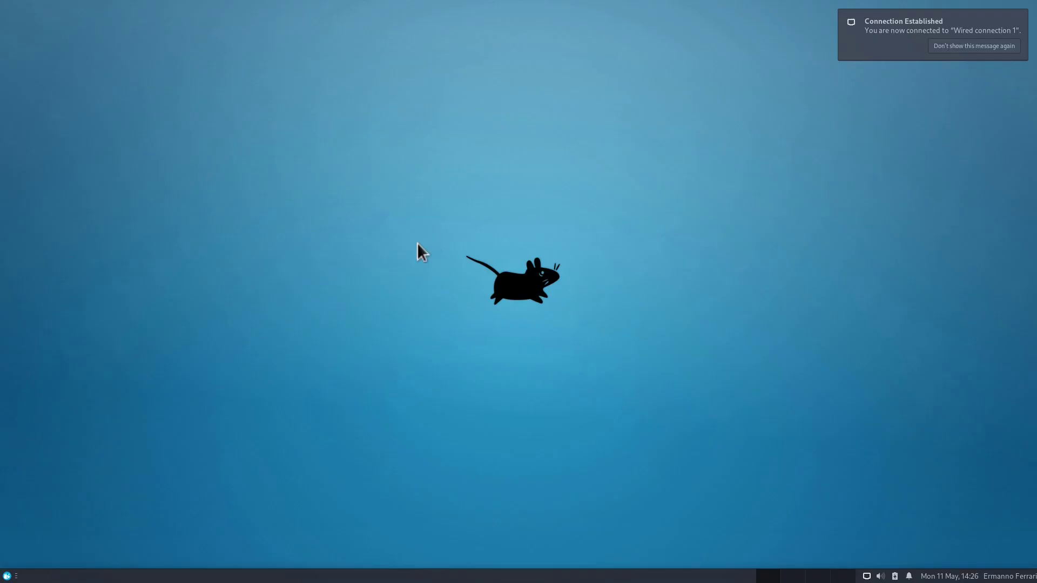
{"action": "left_click", "coordinate": [7, 575]}
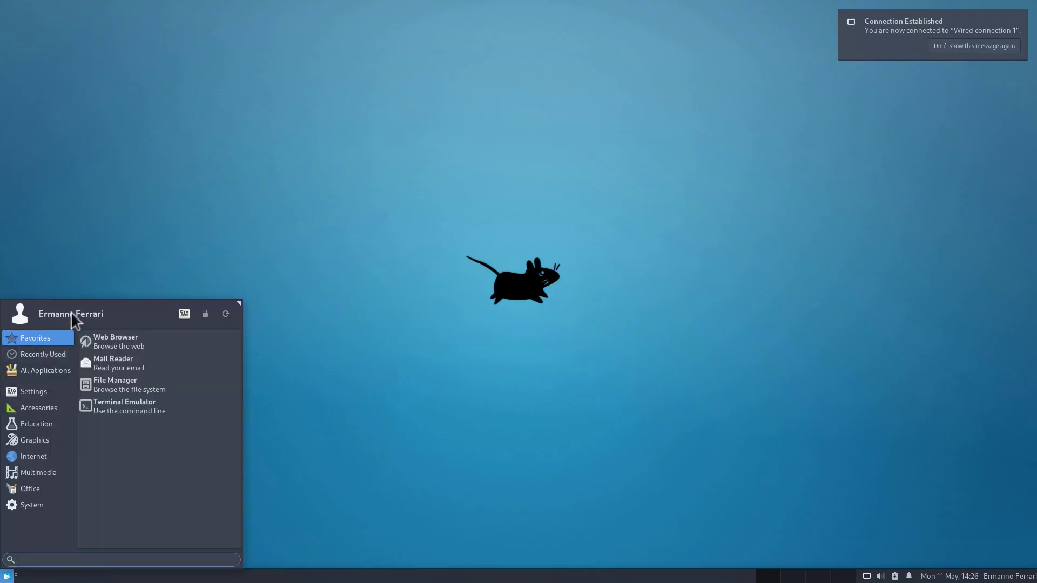
{"action": "left_click", "coordinate": [315, 257]}
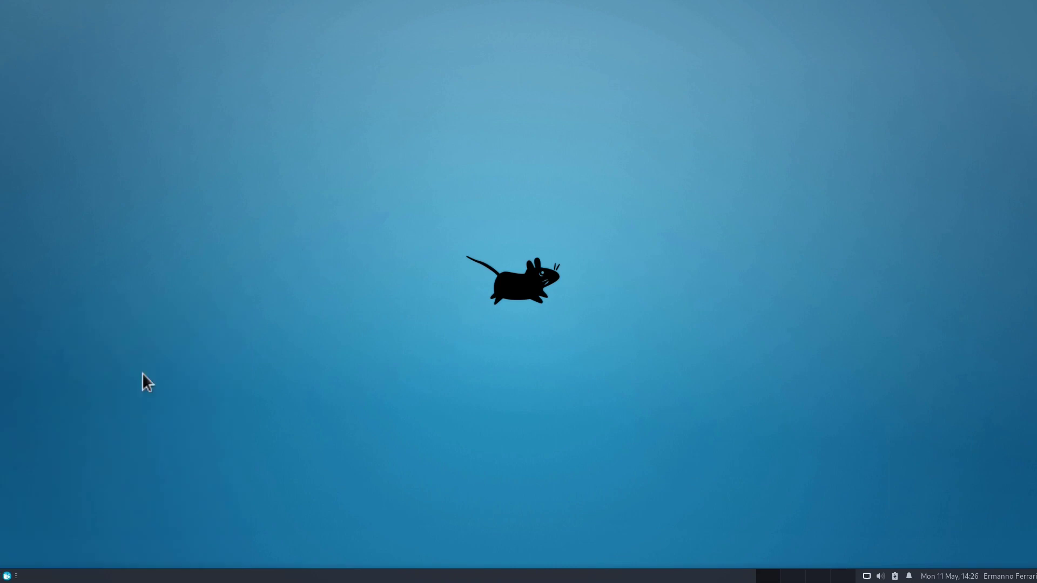
Step: Launch Chromium maximized and make it the default browser
{"action": "left_click", "coordinate": [7, 576]}
{"action": "type", "text": "chr"}
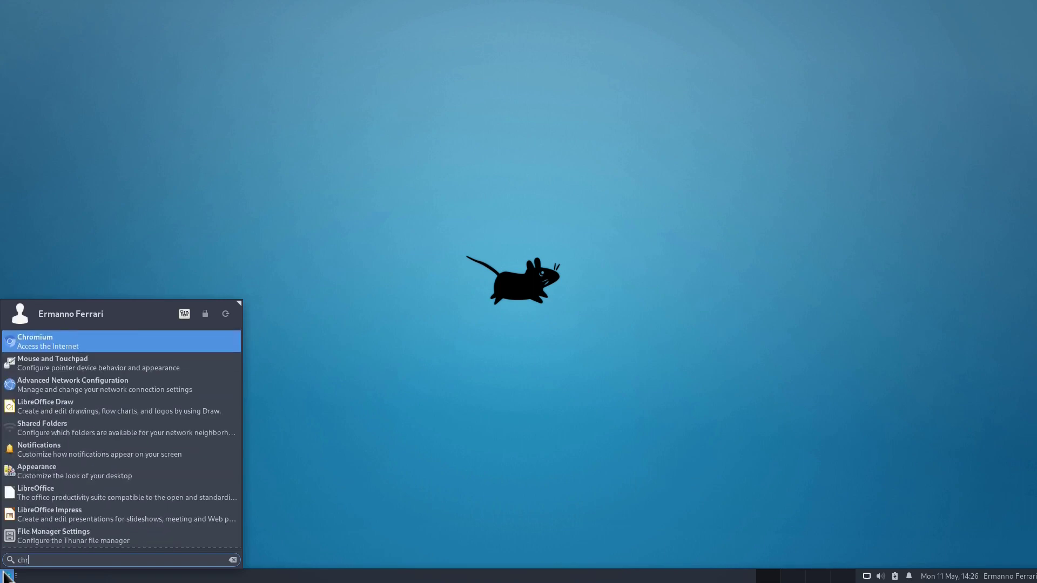
{"action": "key", "text": "Return"}
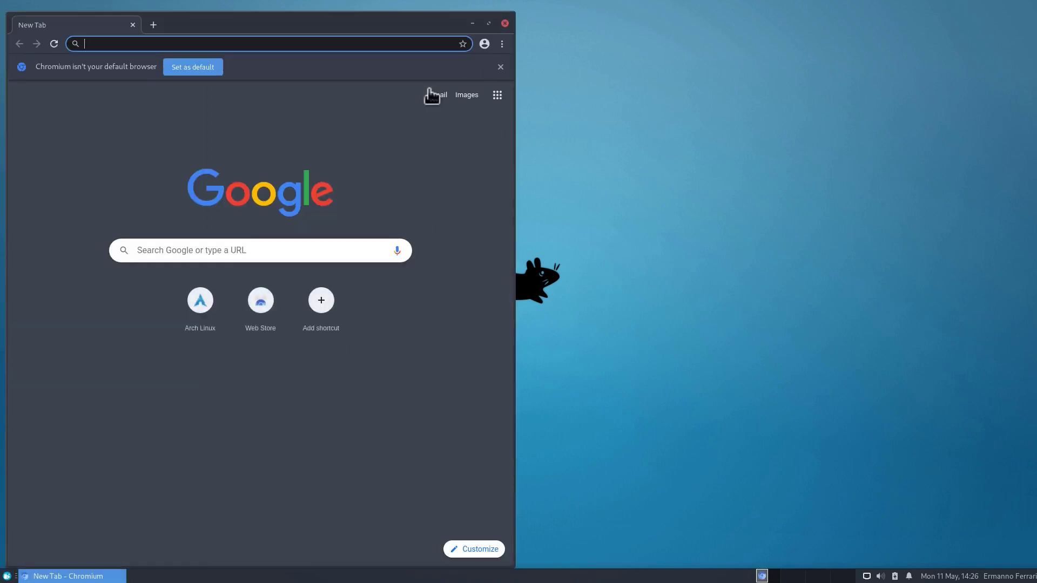
{"action": "left_click", "coordinate": [488, 24]}
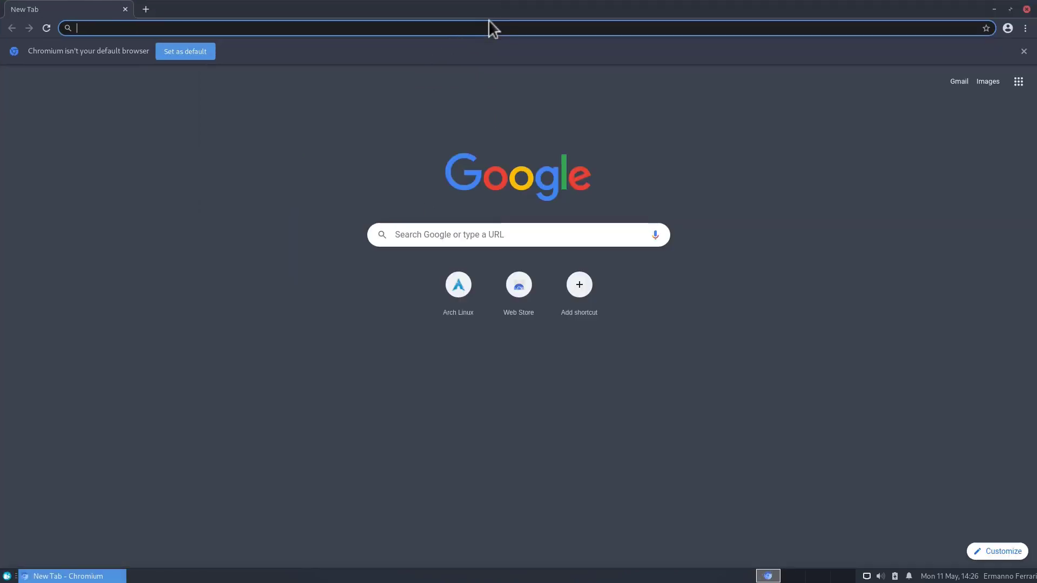
{"action": "left_click", "coordinate": [202, 52]}
Step: Search archlinux.org packages for the keyword 'theme' and browse the 92 results
{"action": "type", "text": "archlinux.org"}
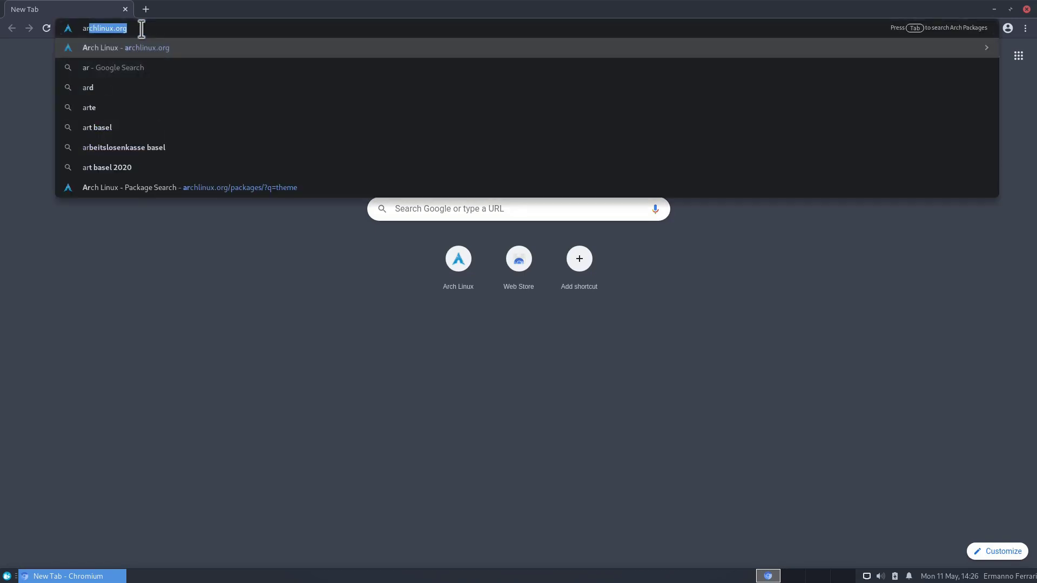
{"action": "key", "text": "Return"}
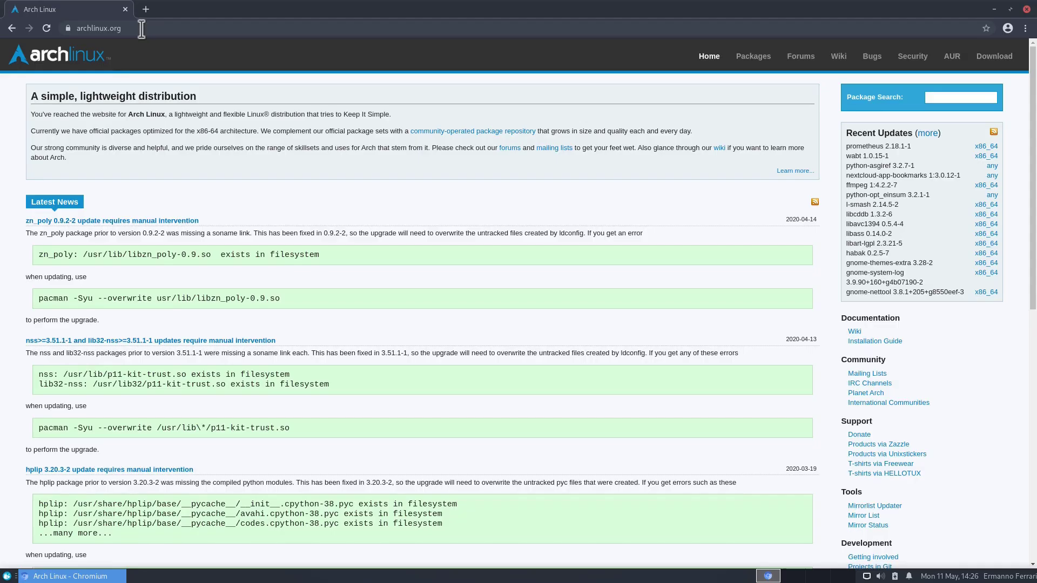
{"action": "left_click", "coordinate": [946, 96]}
{"action": "type", "text": "theme"}
{"action": "key", "text": "Return"}
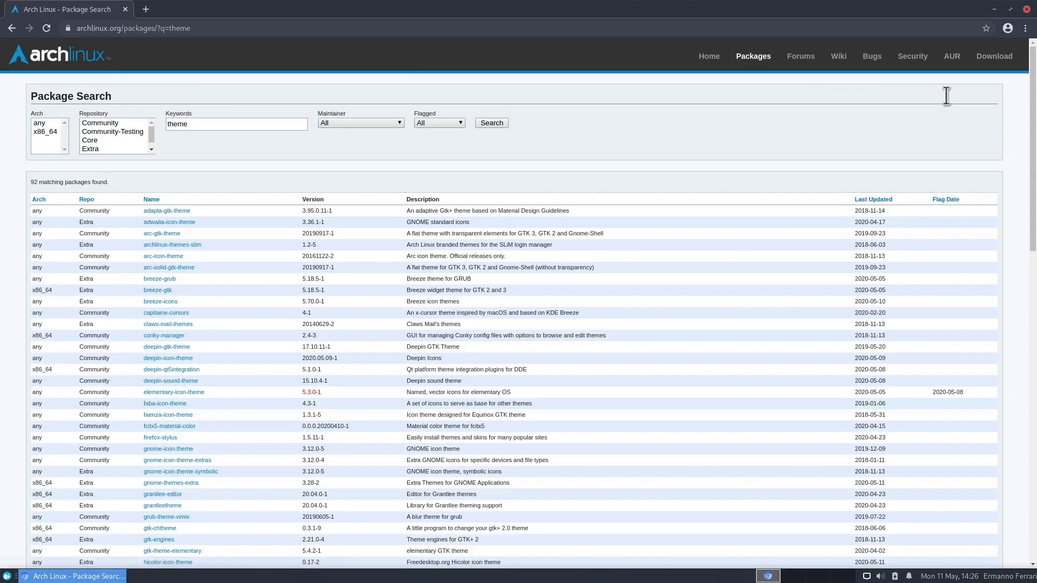
{"action": "scroll", "coordinate": [242, 290], "scroll_direction": "down", "scroll_amount": 1}
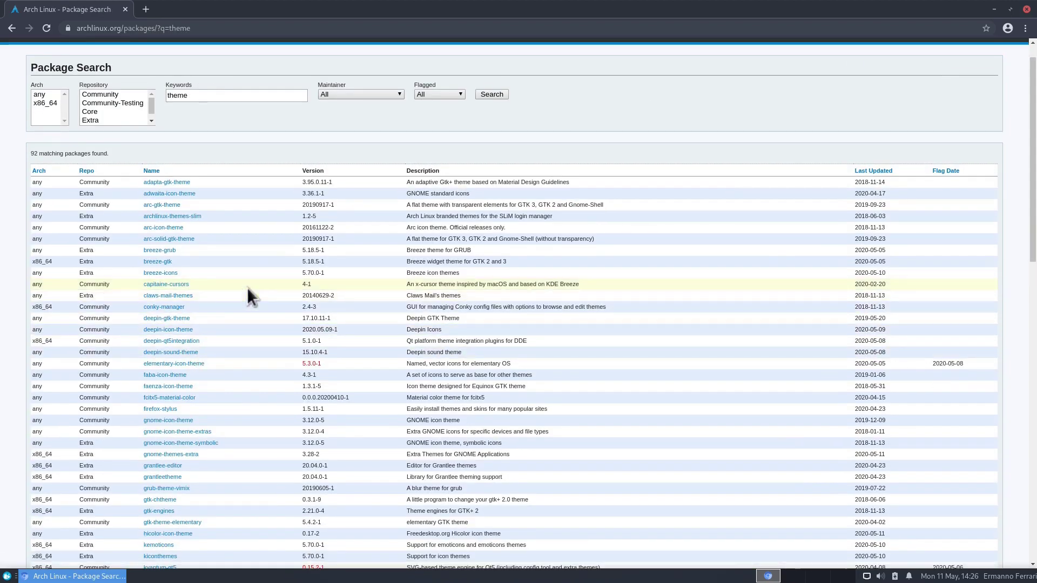
{"action": "scroll", "coordinate": [248, 288], "scroll_direction": "down", "scroll_amount": 2}
{"action": "scroll", "coordinate": [248, 288], "scroll_direction": "down", "scroll_amount": 1}
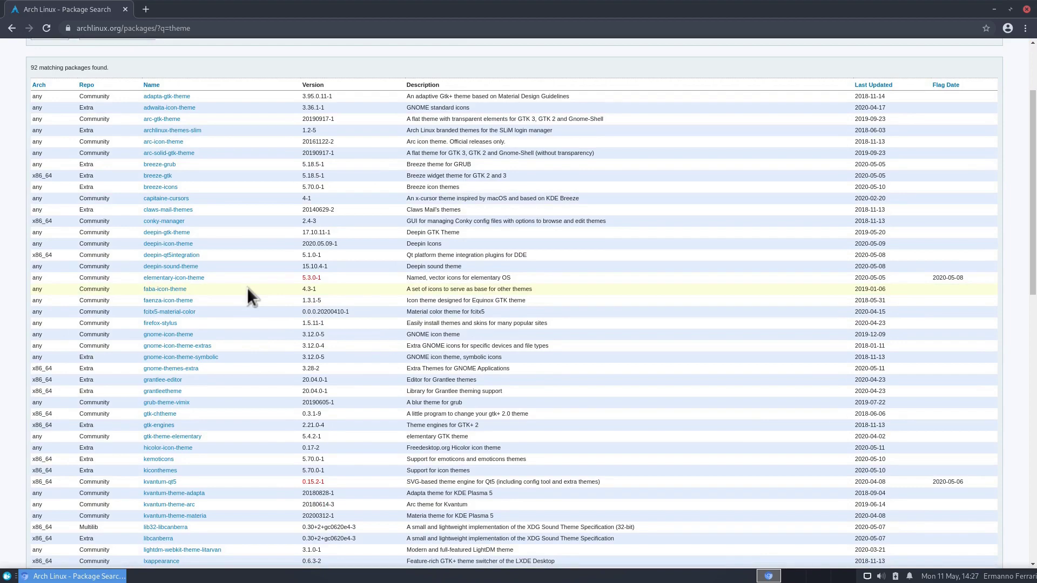
{"action": "scroll", "coordinate": [248, 288], "scroll_direction": "down", "scroll_amount": 4}
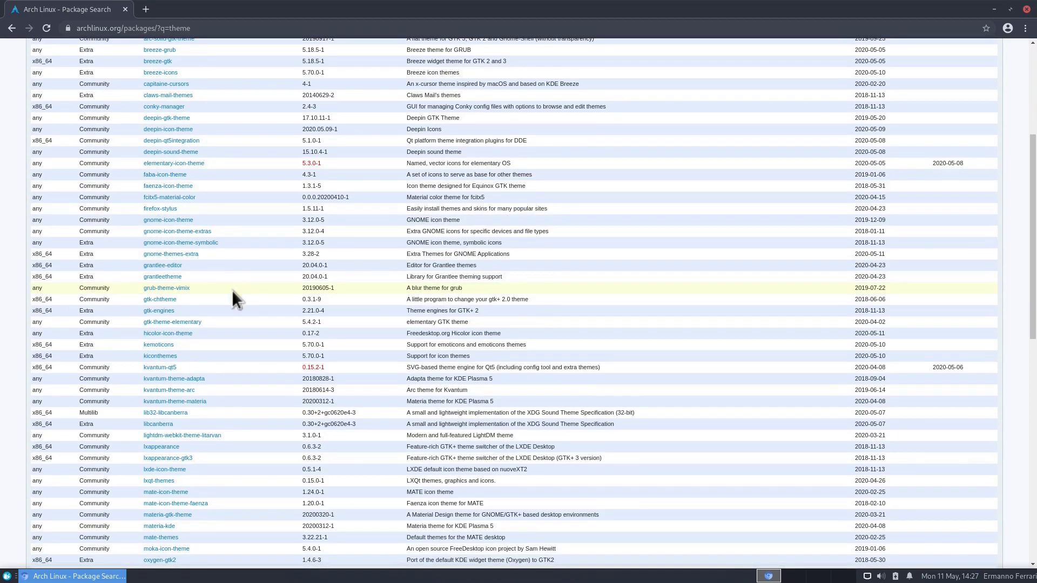
{"action": "scroll", "coordinate": [222, 306], "scroll_direction": "up", "scroll_amount": 7}
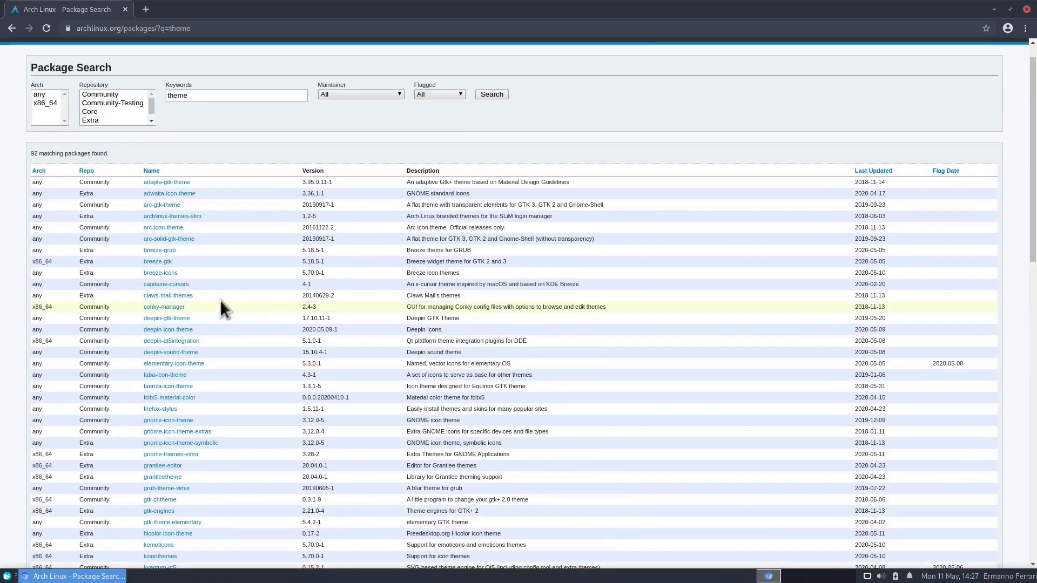
{"action": "scroll", "coordinate": [219, 292], "scroll_direction": "up", "scroll_amount": 1}
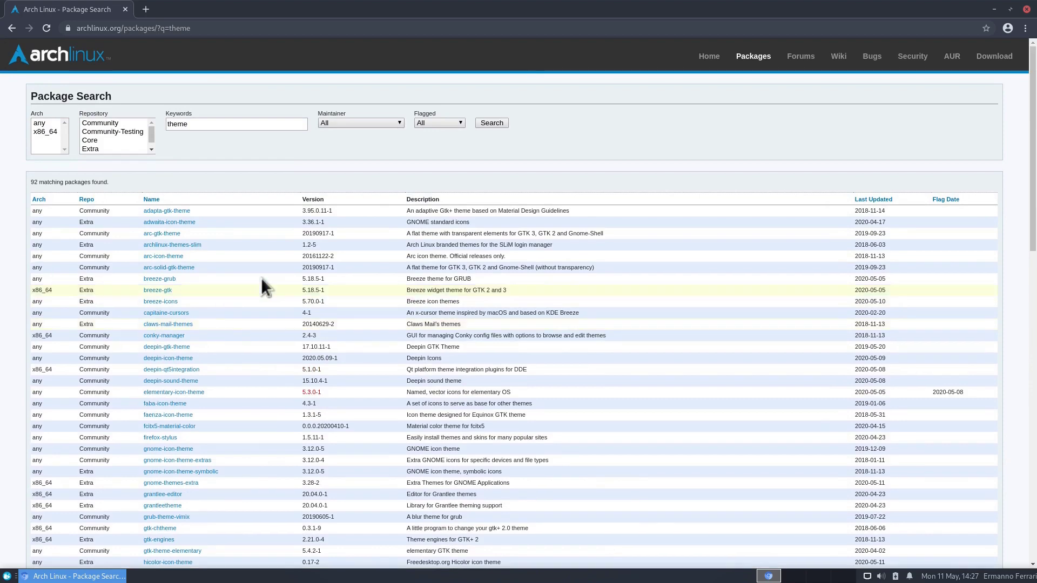
Step: Open the AUR site in a new tab and search its packages for 'theme'
{"action": "right_click", "coordinate": [958, 65]}
{"action": "left_click", "coordinate": [951, 66]}
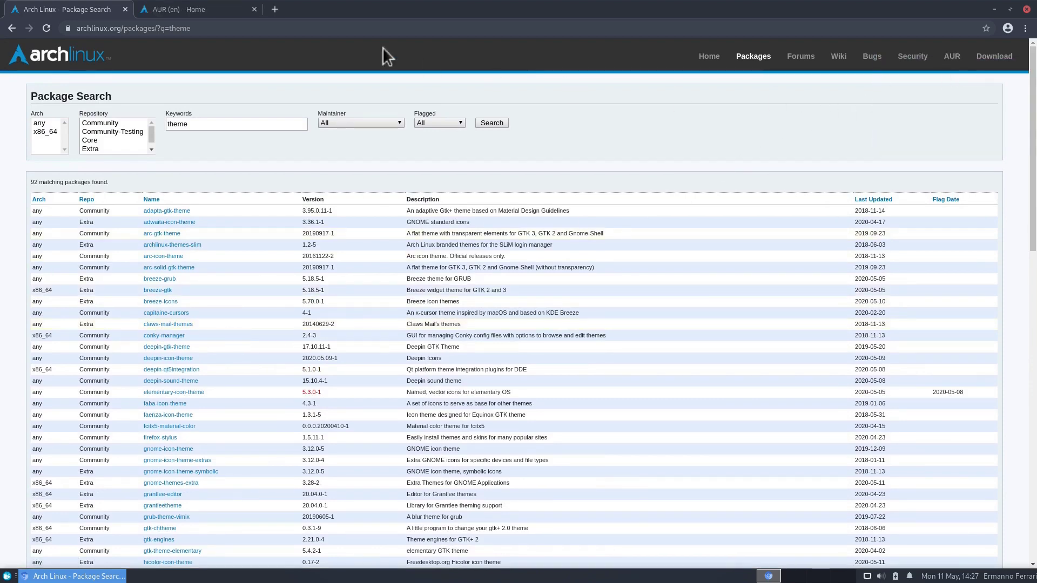
{"action": "left_click", "coordinate": [209, 7]}
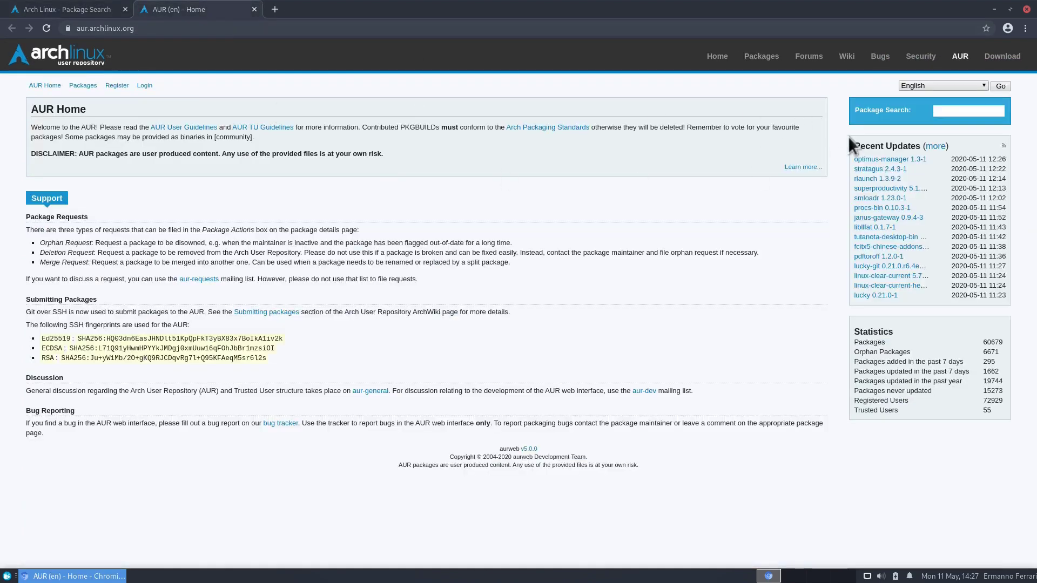
{"action": "left_click", "coordinate": [946, 106]}
{"action": "type", "text": "theme"}
{"action": "key", "text": "Return"}
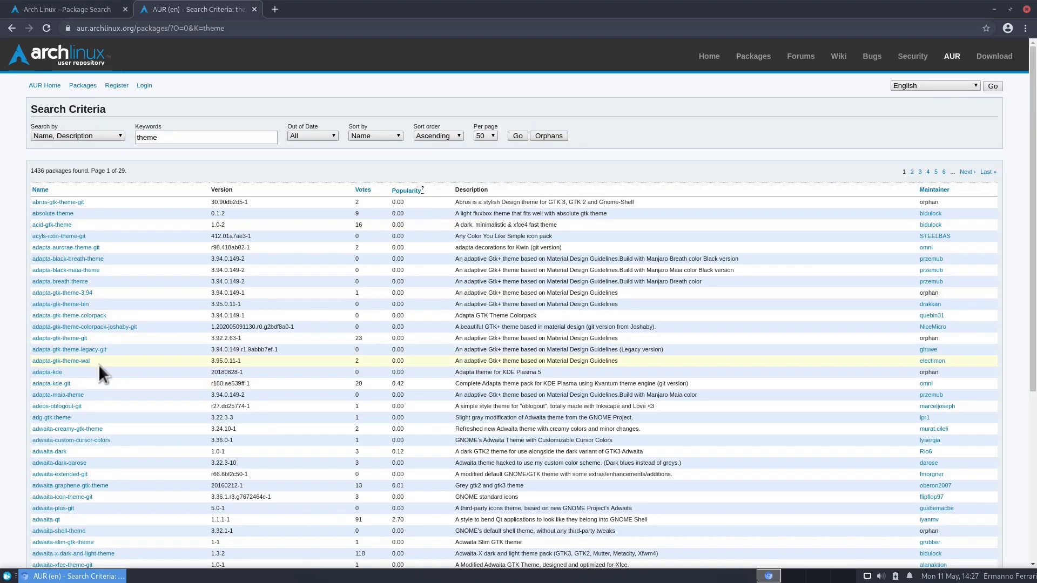
{"action": "scroll", "coordinate": [102, 365], "scroll_direction": "down", "scroll_amount": 5}
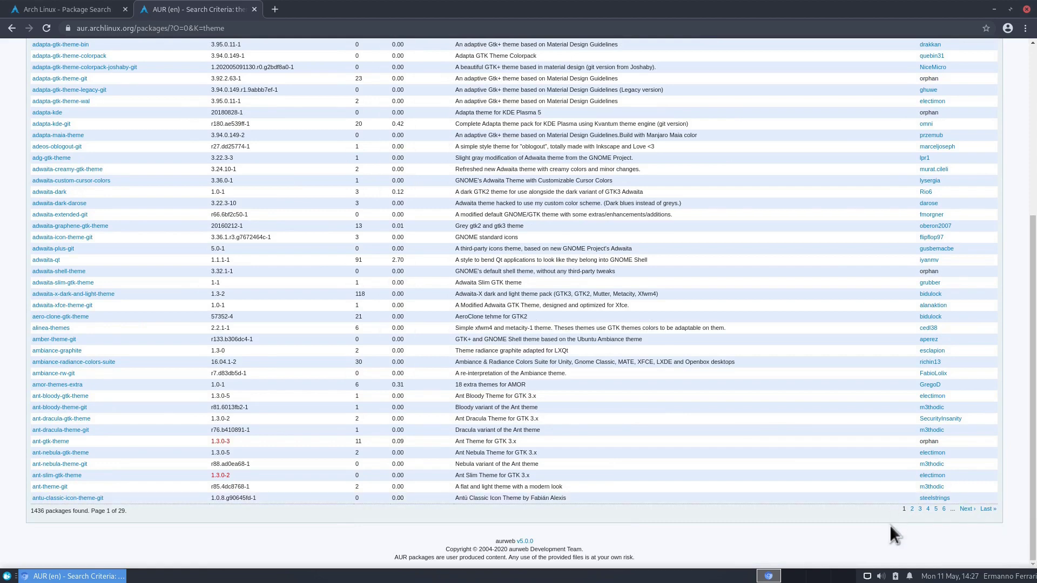
{"action": "scroll", "coordinate": [180, 294], "scroll_direction": "up", "scroll_amount": 5}
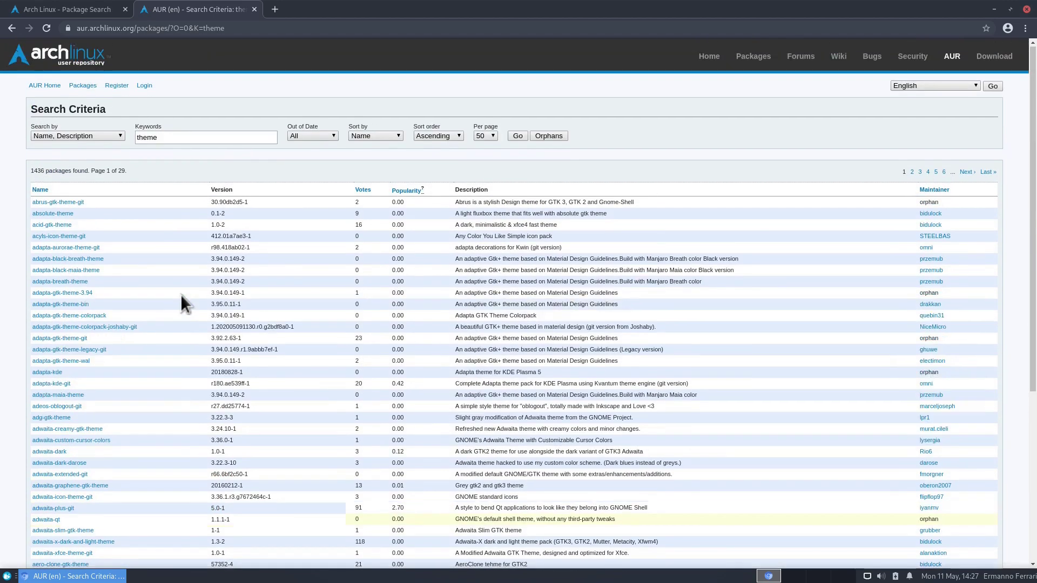
Step: Replace the AUR search keyword with 'numix' to list 50 matching packages
{"action": "double_click", "coordinate": [159, 137]}
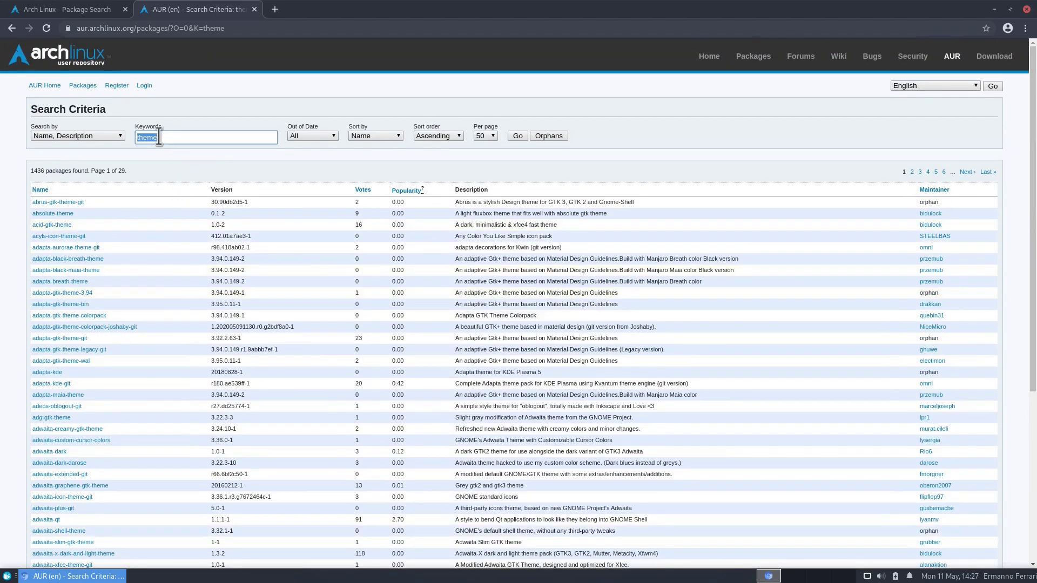
{"action": "type", "text": "numix"}
{"action": "key", "text": "Return"}
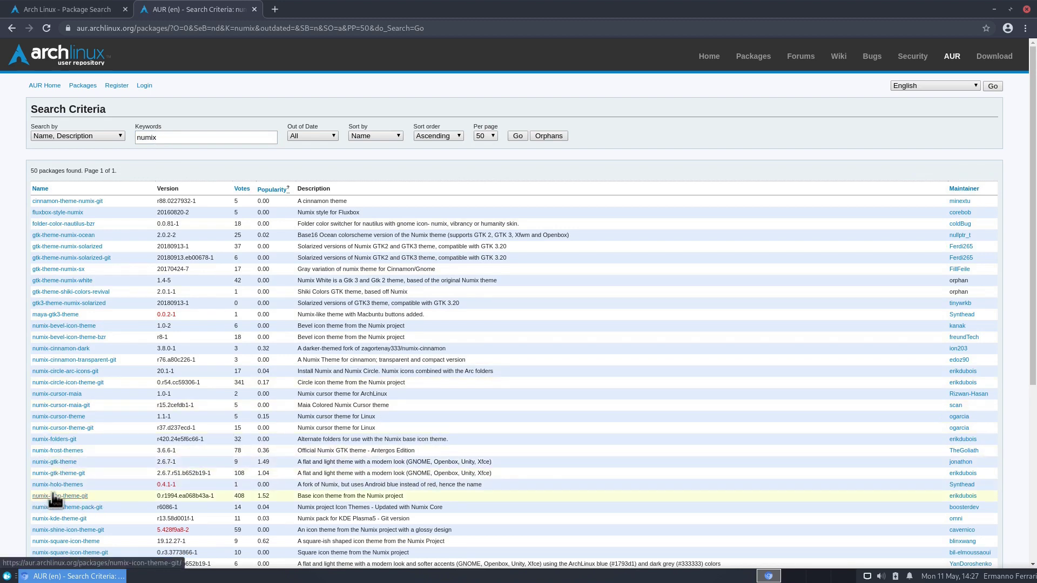
{"action": "left_click", "coordinate": [6, 576]}
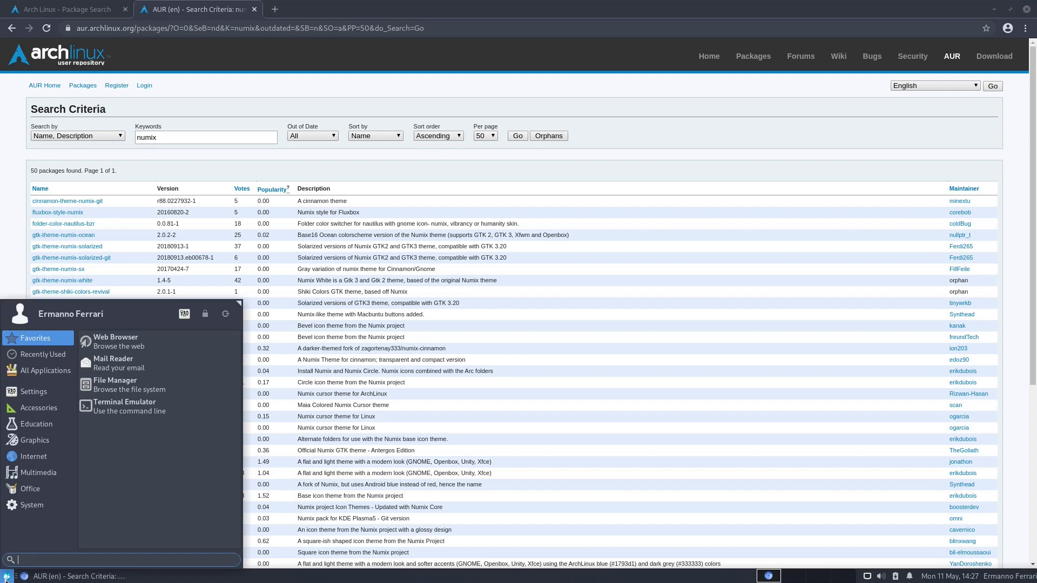
Step: Launch Terminal from the menu search and enlarge its text
{"action": "type", "text": "terminal"}
{"action": "key", "text": "Return"}
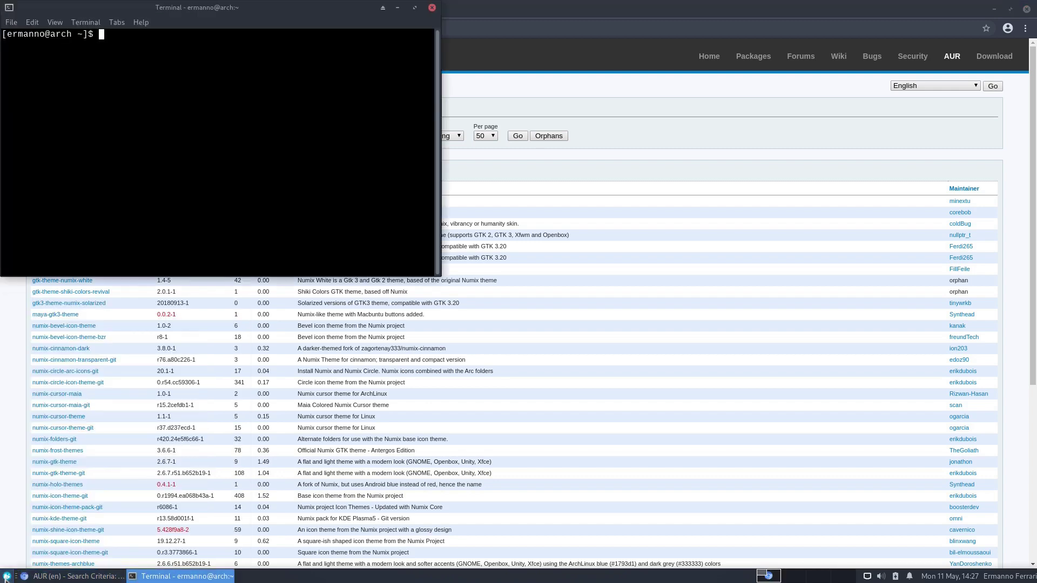
{"action": "key", "text": "ctrl+plus"}
{"action": "key", "text": "ctrl+plus"}
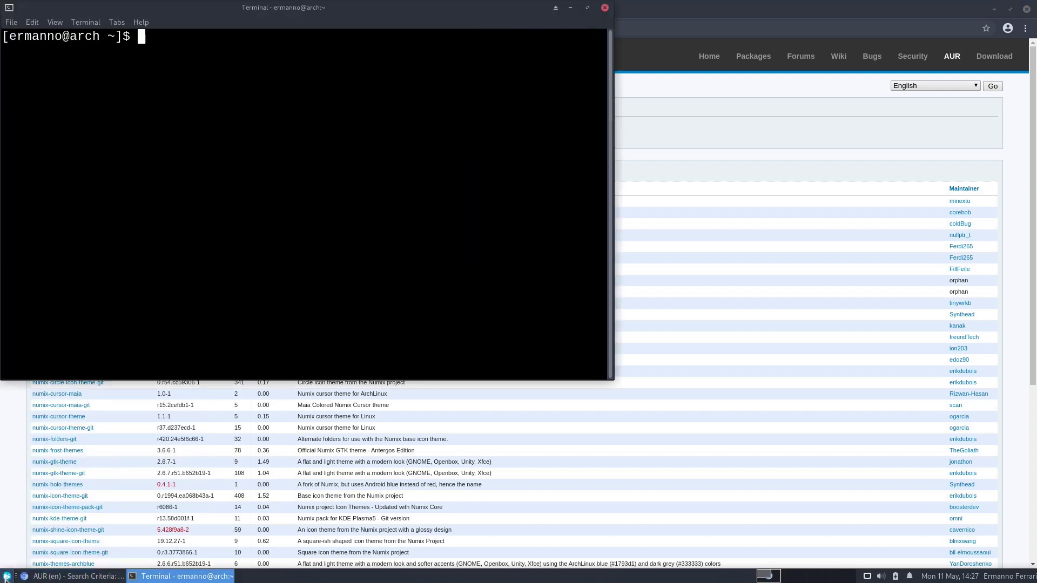
Step: Install numix-gtk-theme with yay, skipping diffs and entering the password, then clear the screen
{"action": "type", "text": "yay -S numix-g"}
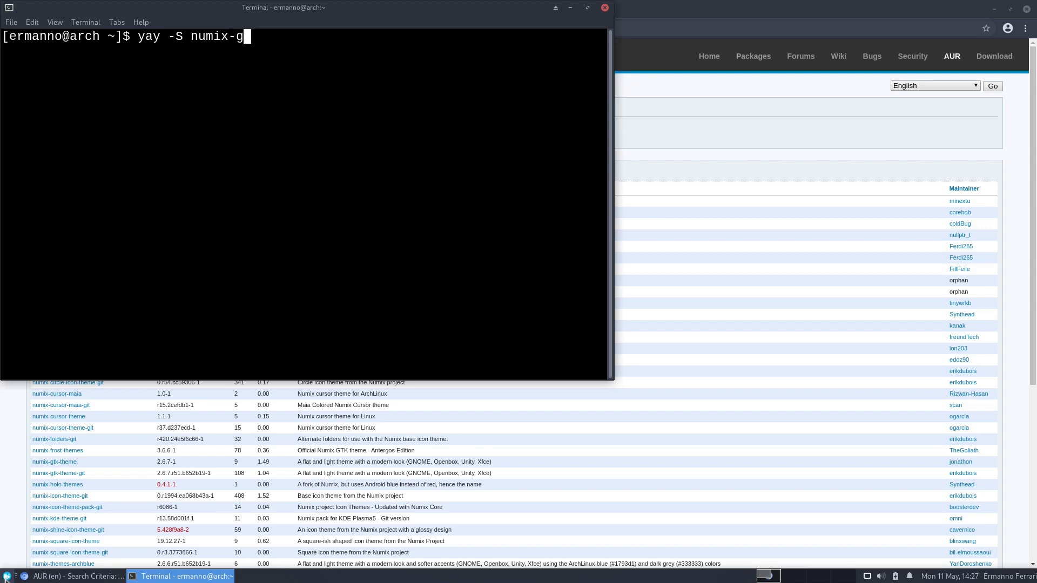
{"action": "type", "text": "tk-theme"}
{"action": "key", "text": "Return"}
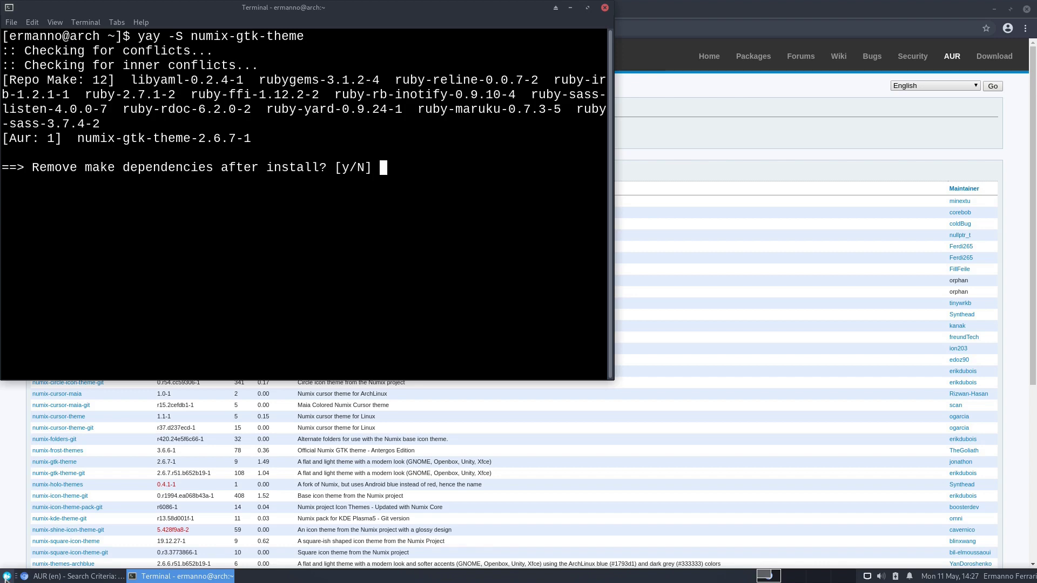
{"action": "key", "text": "Return"}
{"action": "type", "text": "N"}
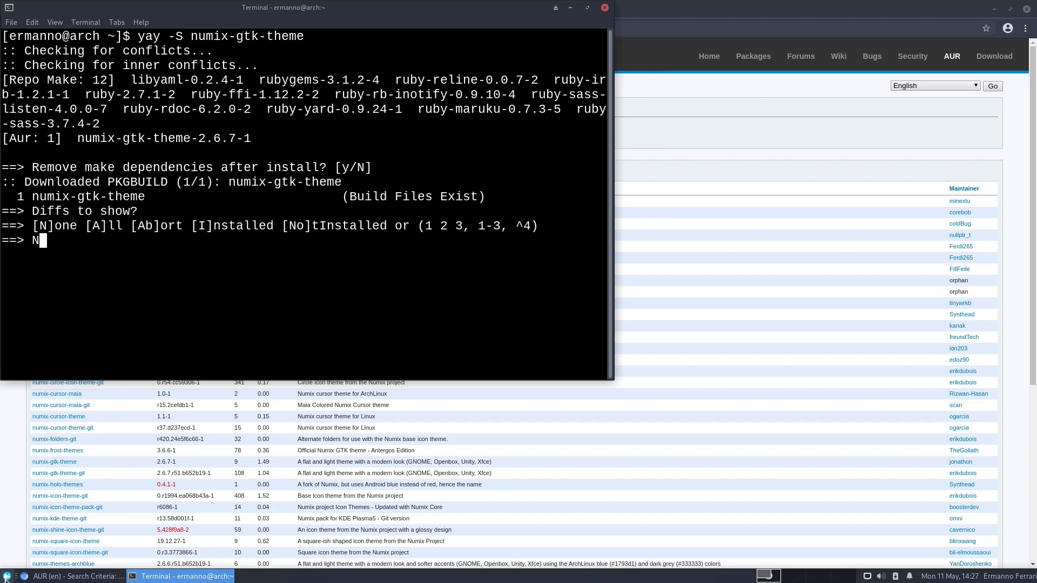
{"action": "key", "text": "Return"}
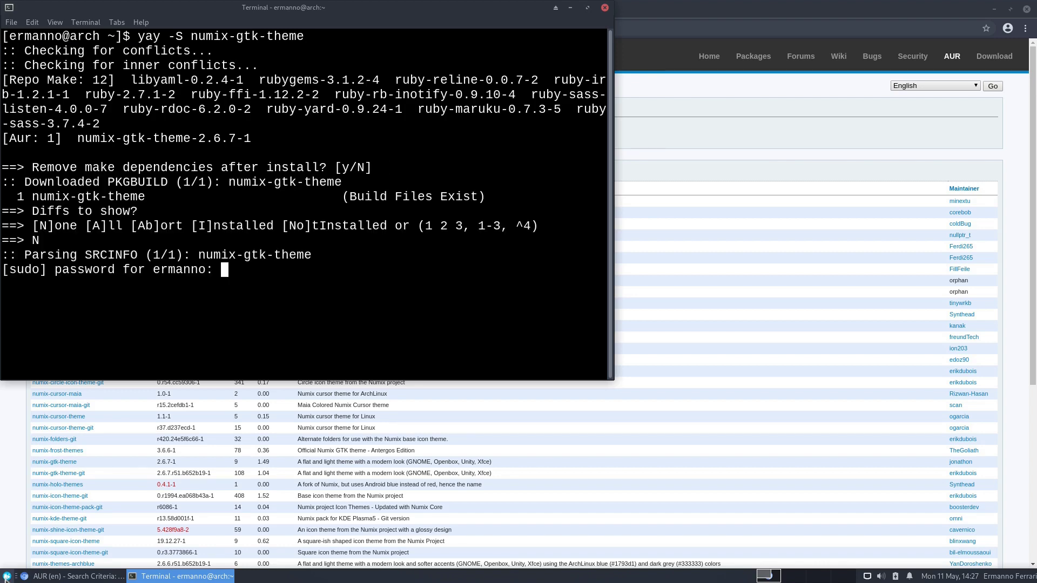
{"action": "key", "text": "Return"}
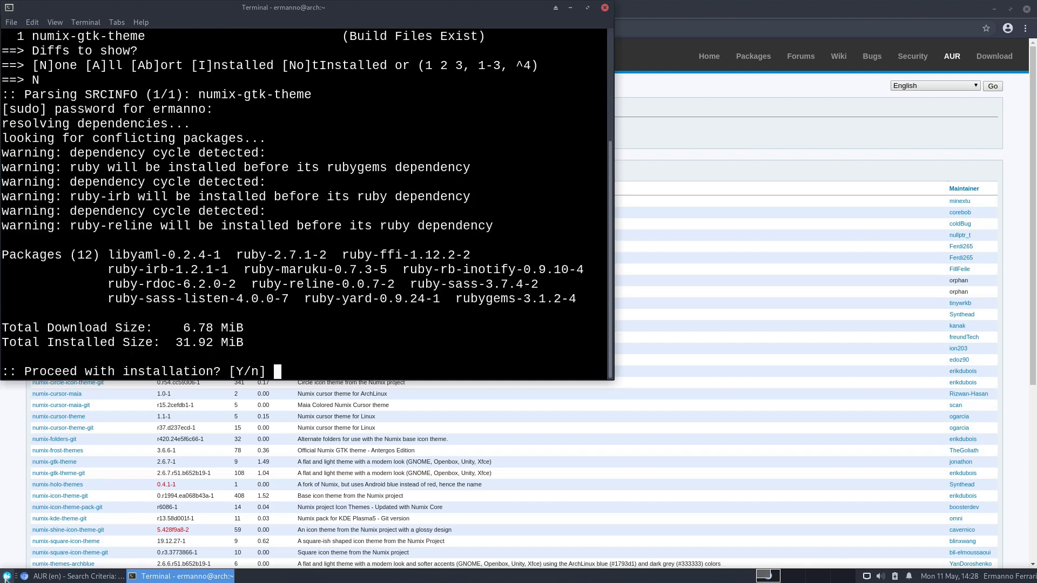
{"action": "key", "text": "Return"}
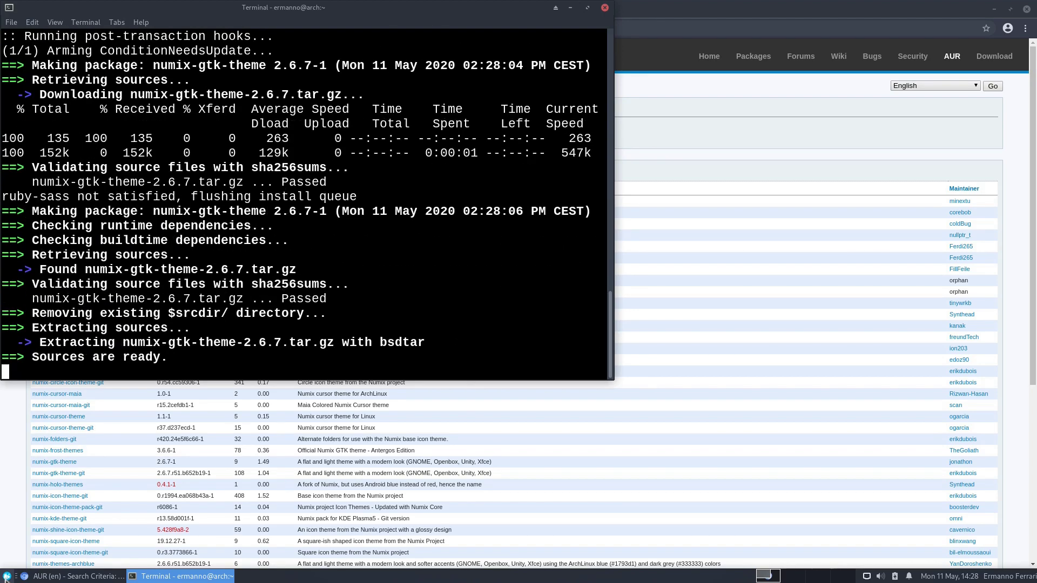
{"action": "key", "text": "ctrl+l"}
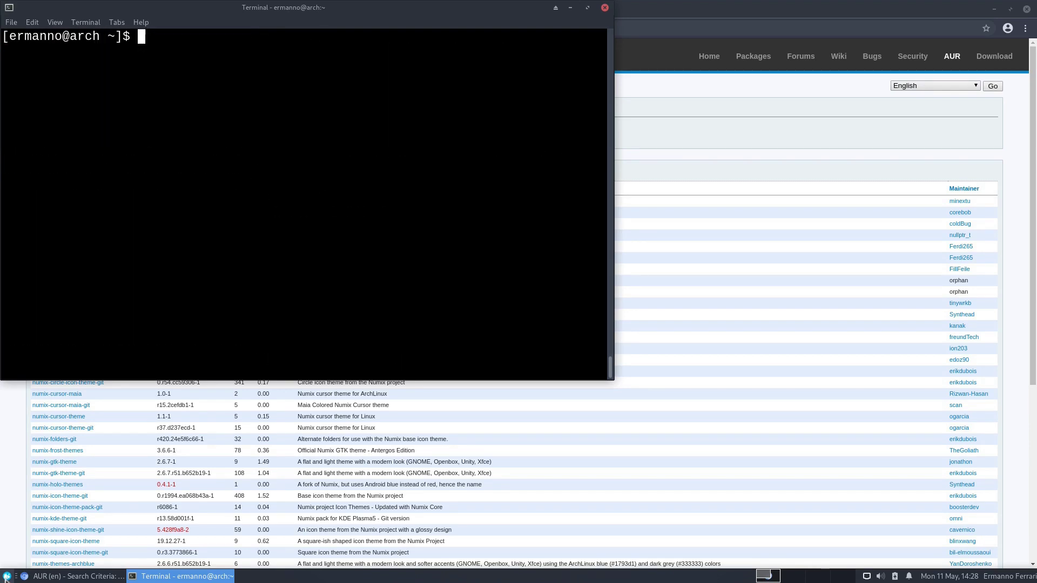
Step: Install numix-icon-theme-git via yay, accepting the default provider and skipping diffs, then close the terminal
{"action": "type", "text": "yay -S numix-ic"}
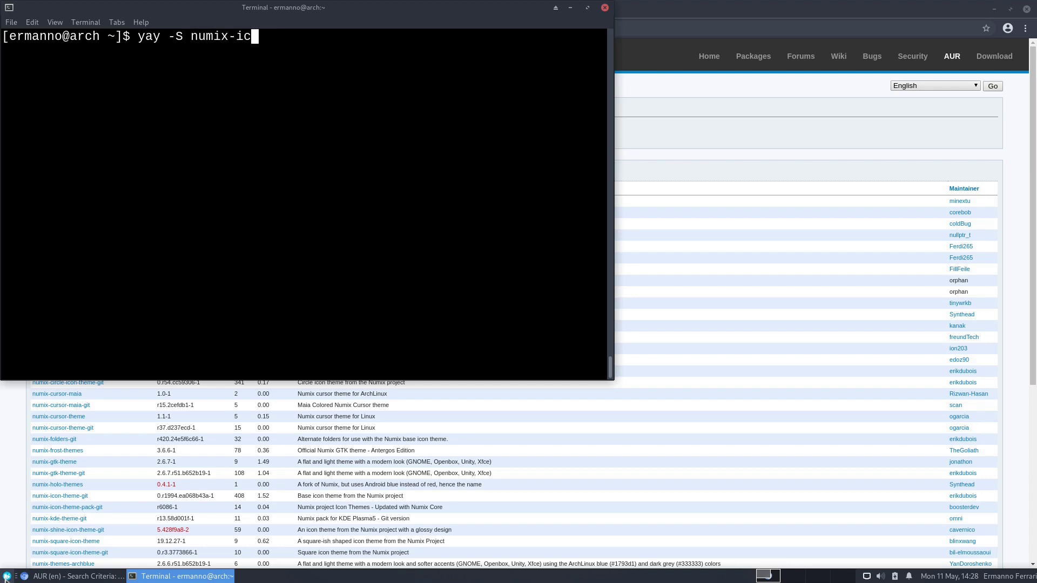
{"action": "type", "text": "on-theme"}
{"action": "key", "text": "Return"}
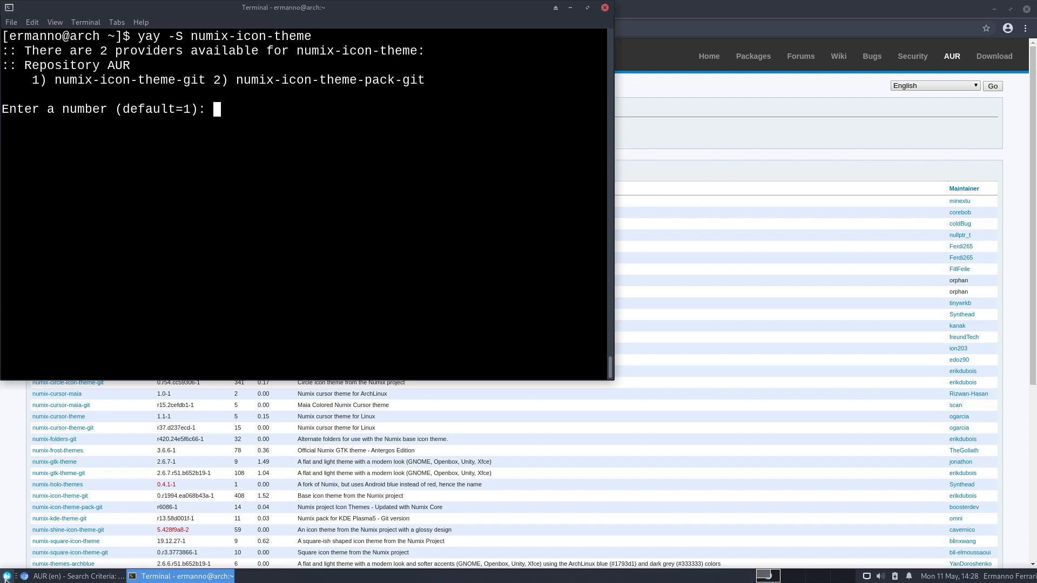
{"action": "key", "text": "Return"}
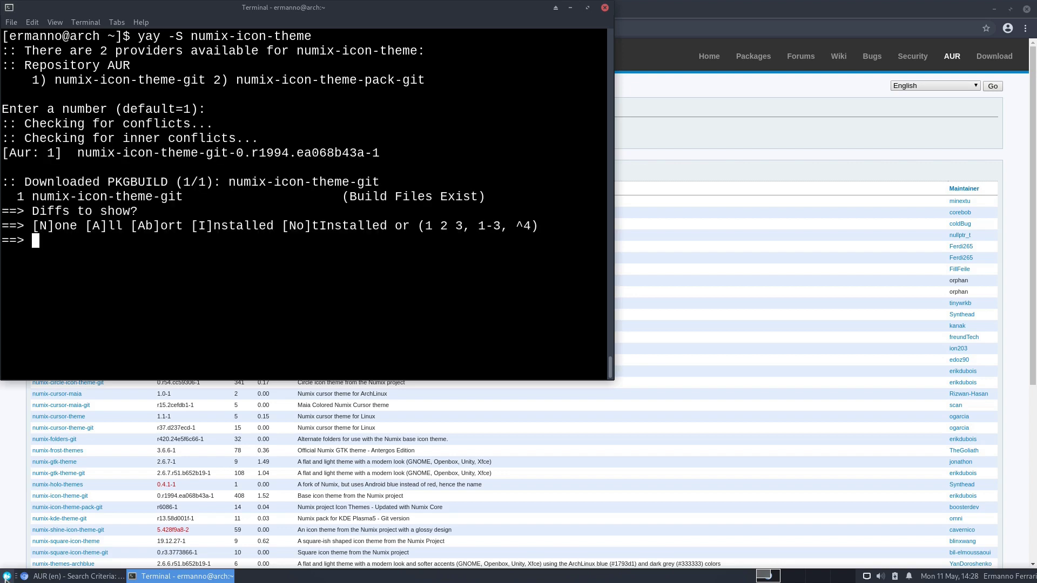
{"action": "type", "text": "N"}
{"action": "key", "text": "Return"}
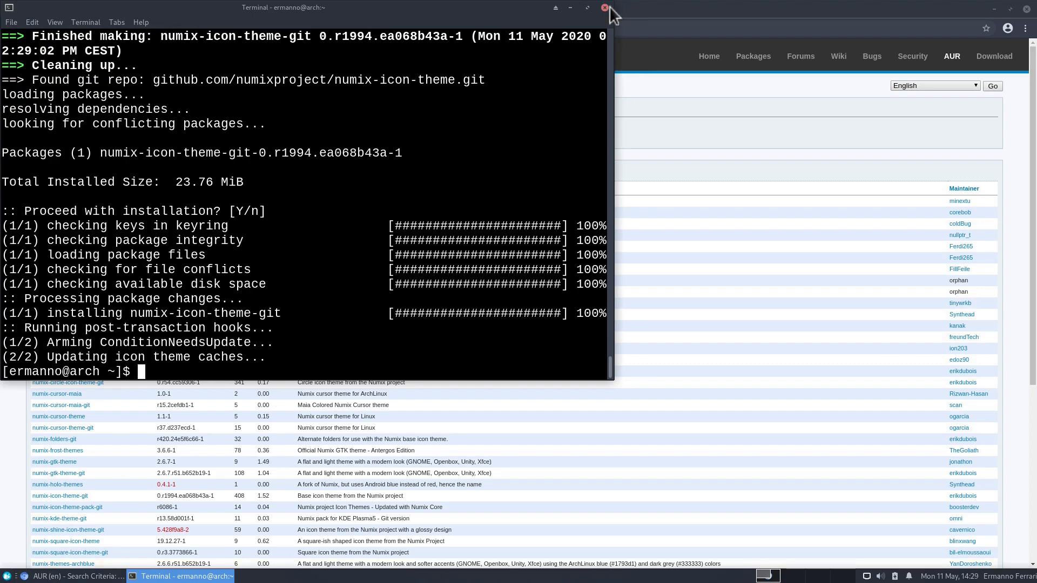
{"action": "left_click", "coordinate": [605, 8]}
Step: In Appearance settings, apply the Numix style and the Numix icon theme
{"action": "left_click", "coordinate": [995, 11]}
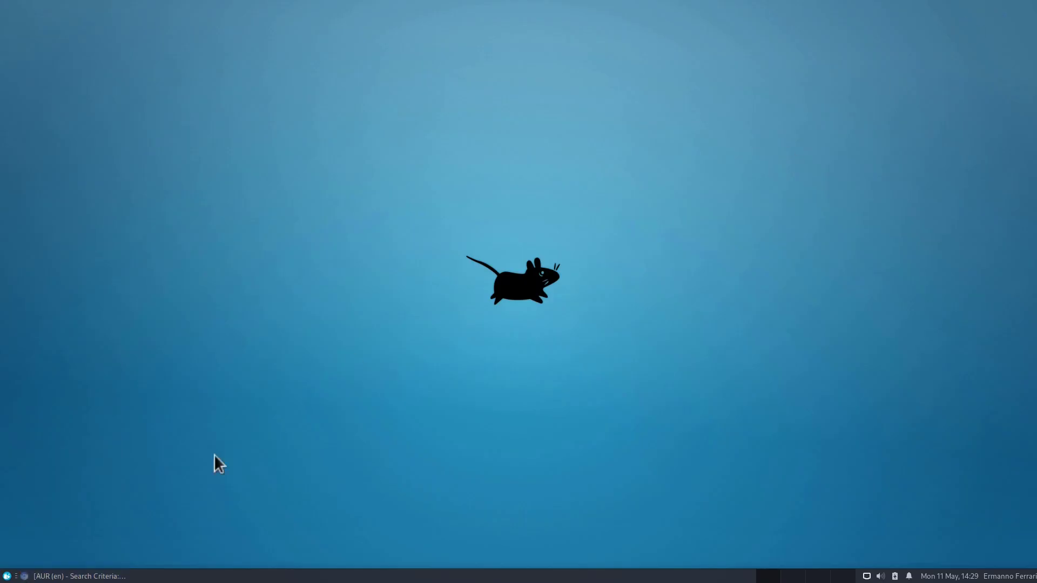
{"action": "left_click", "coordinate": [5, 576]}
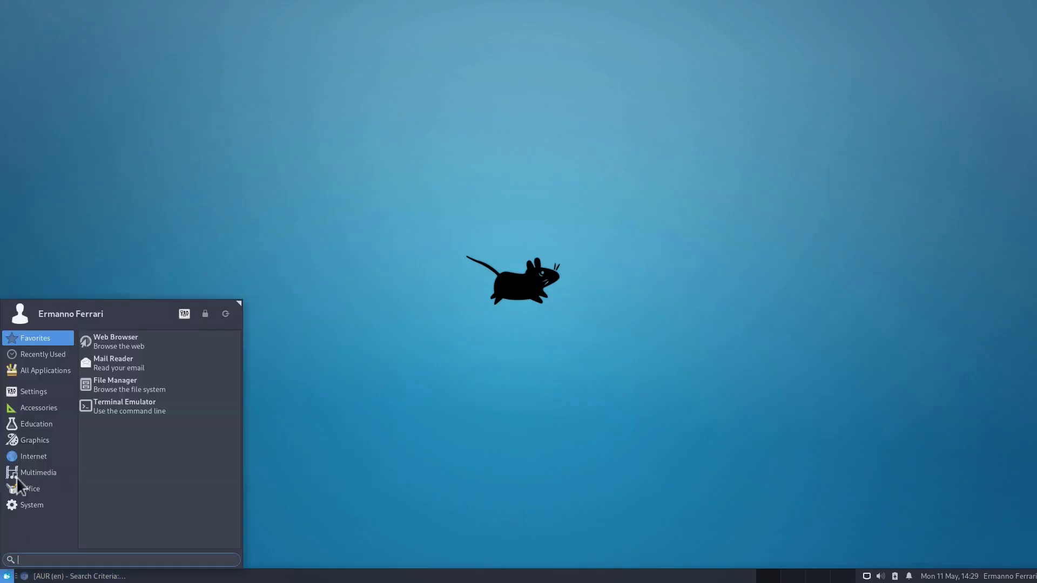
{"action": "left_click", "coordinate": [33, 392]}
{"action": "left_click", "coordinate": [157, 432]}
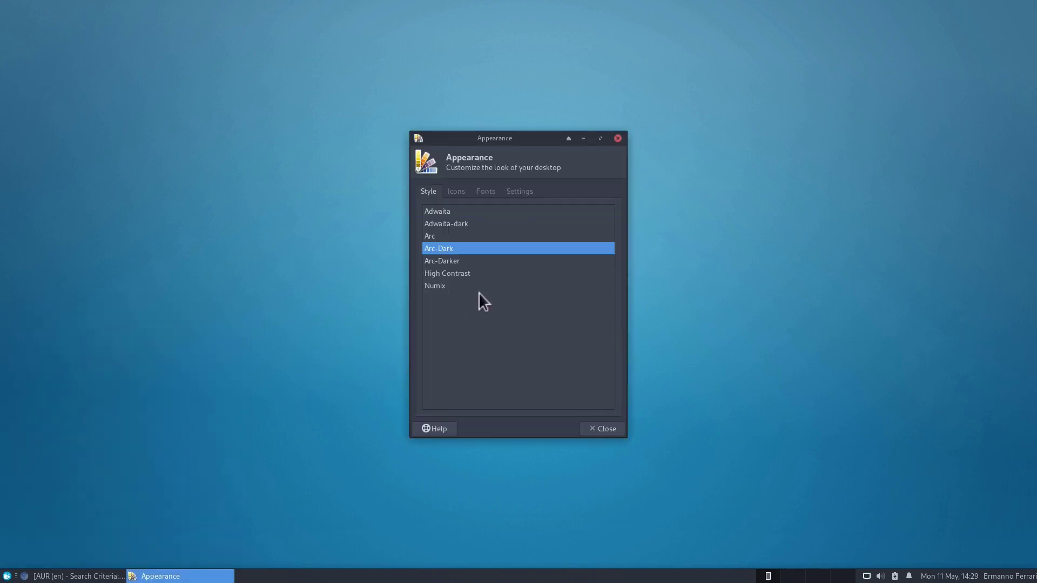
{"action": "left_click", "coordinate": [440, 286]}
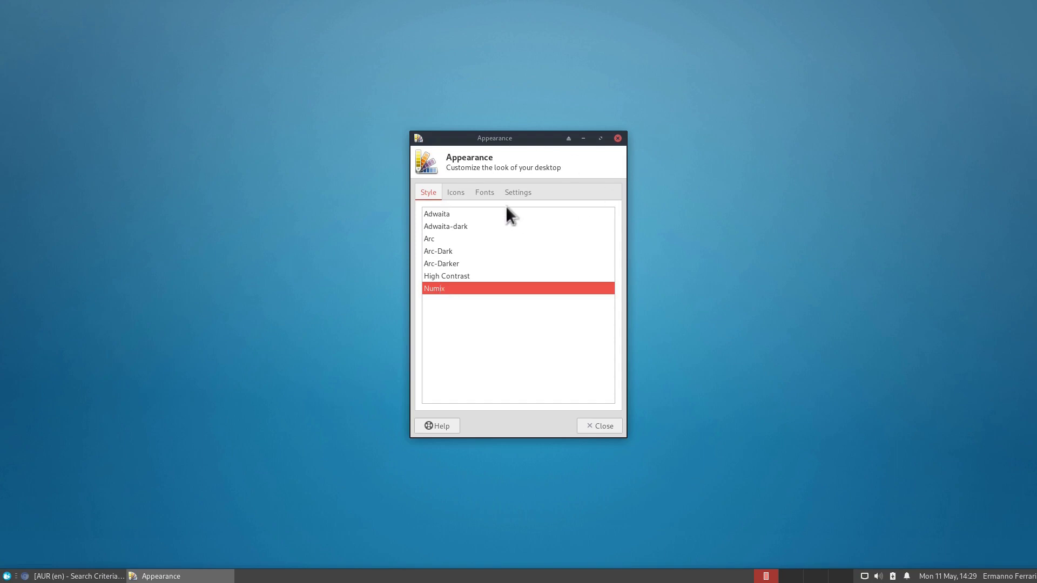
{"action": "left_click", "coordinate": [450, 191]}
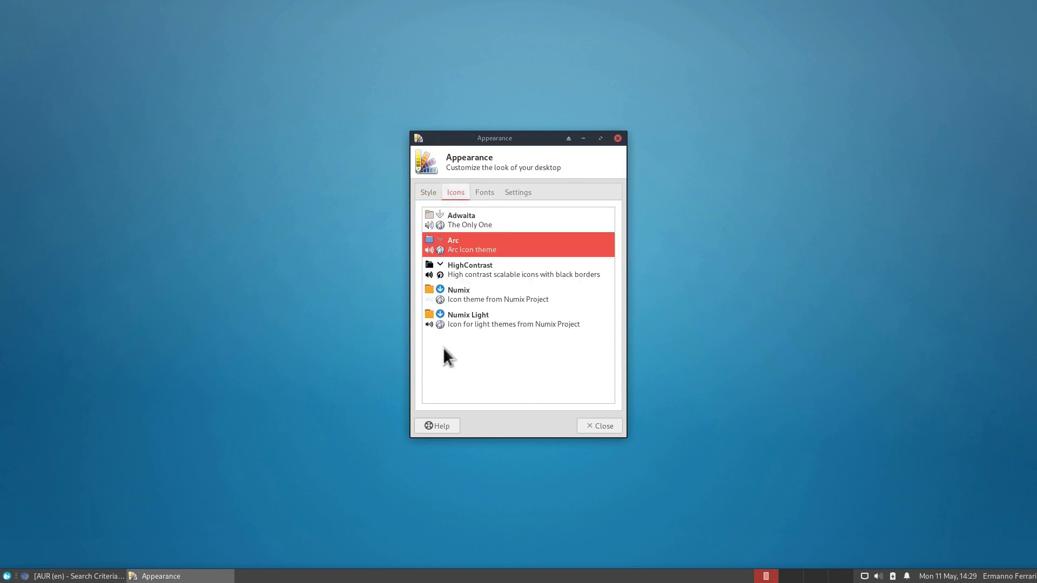
{"action": "left_click", "coordinate": [484, 298]}
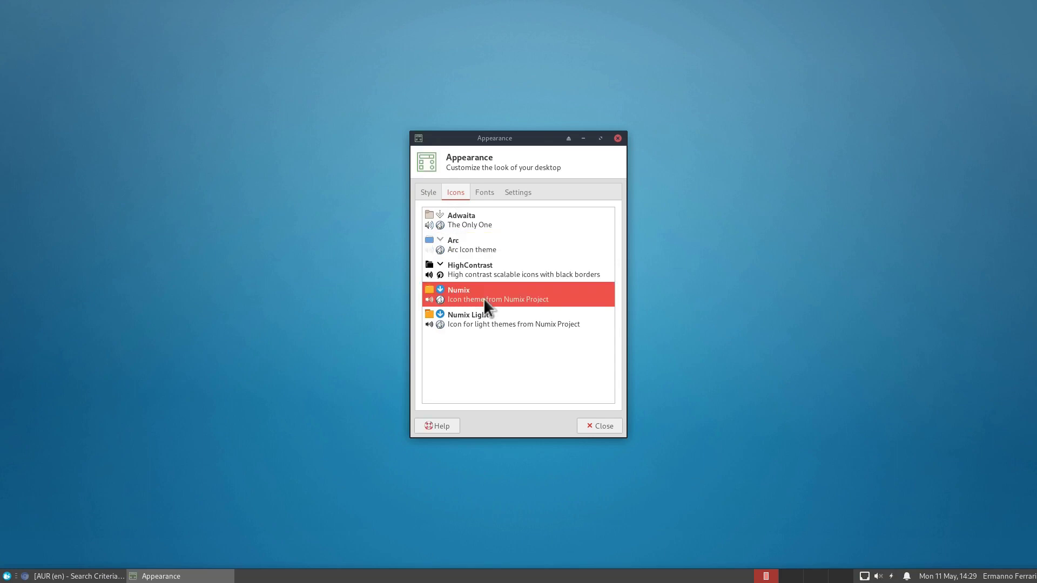
{"action": "left_click", "coordinate": [594, 426]}
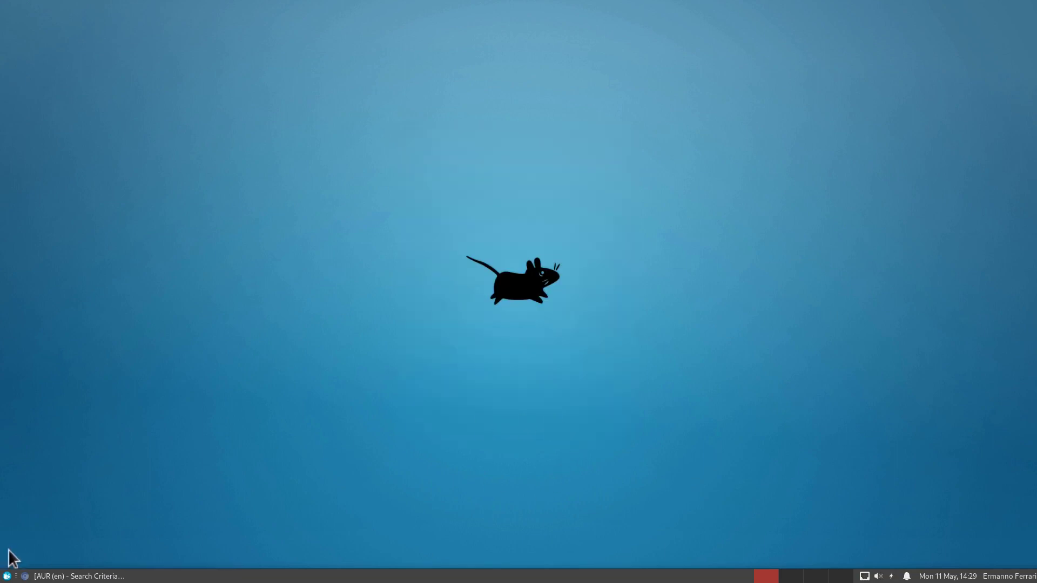
Step: Set the Window Manager theme to Numix and close the dialog
{"action": "left_click", "coordinate": [7, 576]}
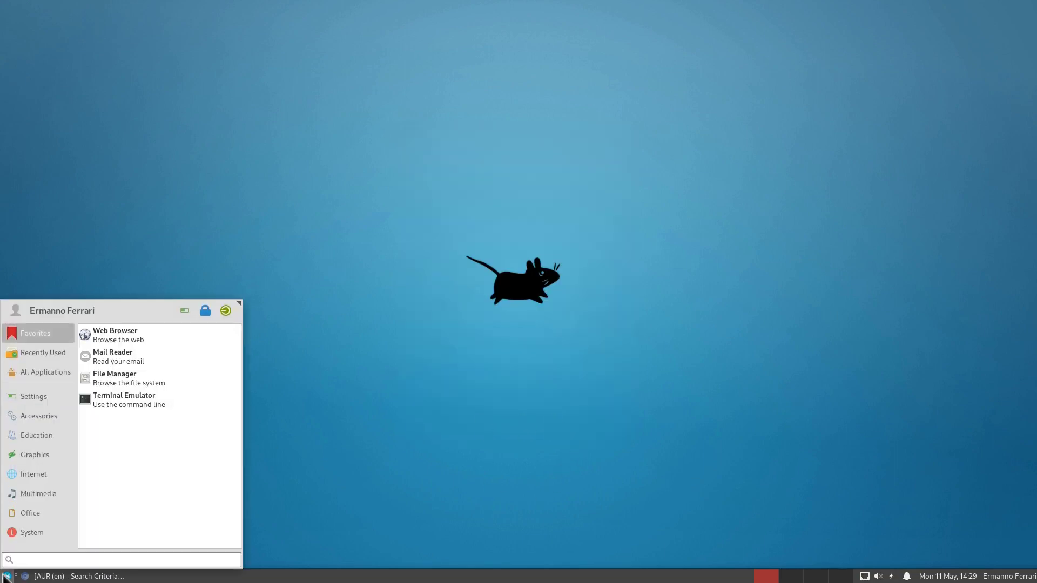
{"action": "left_click", "coordinate": [49, 392]}
{"action": "scroll", "coordinate": [189, 463], "scroll_direction": "down", "scroll_amount": 5}
{"action": "scroll", "coordinate": [189, 463], "scroll_direction": "down", "scroll_amount": 4}
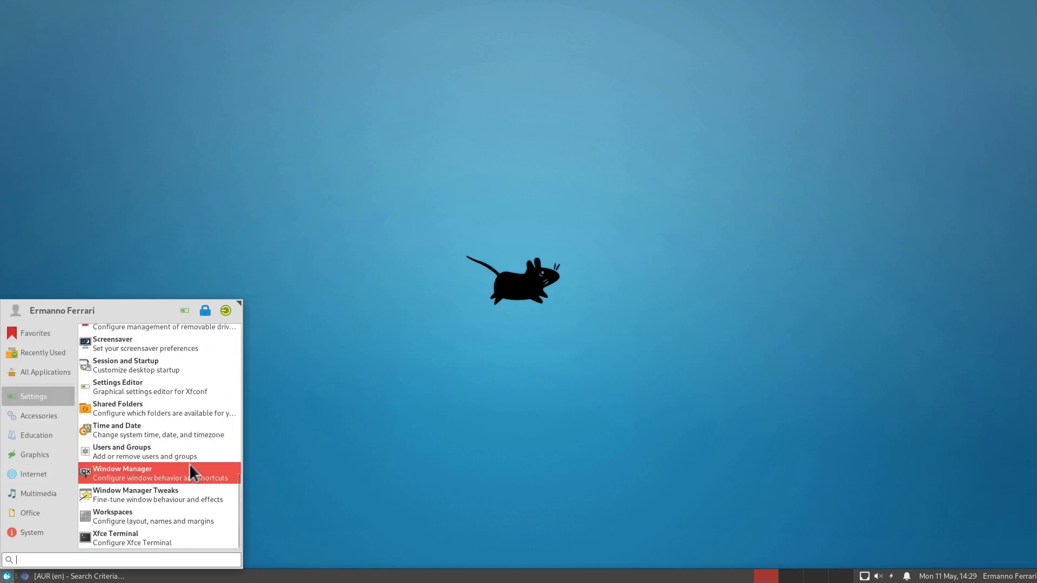
{"action": "left_click", "coordinate": [137, 467]}
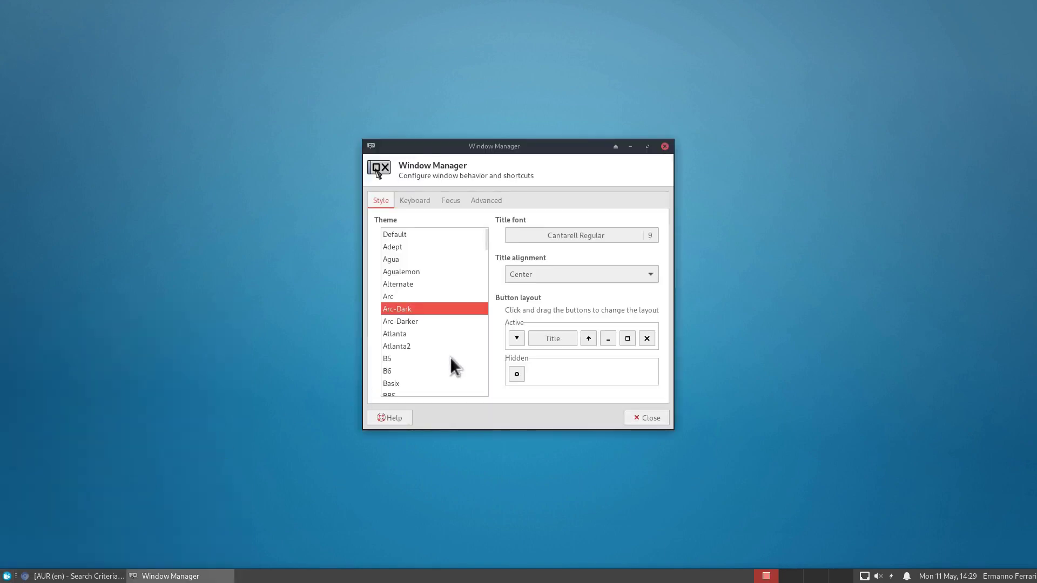
{"action": "scroll", "coordinate": [448, 358], "scroll_direction": "down", "scroll_amount": 3}
{"action": "scroll", "coordinate": [448, 358], "scroll_direction": "down", "scroll_amount": 10}
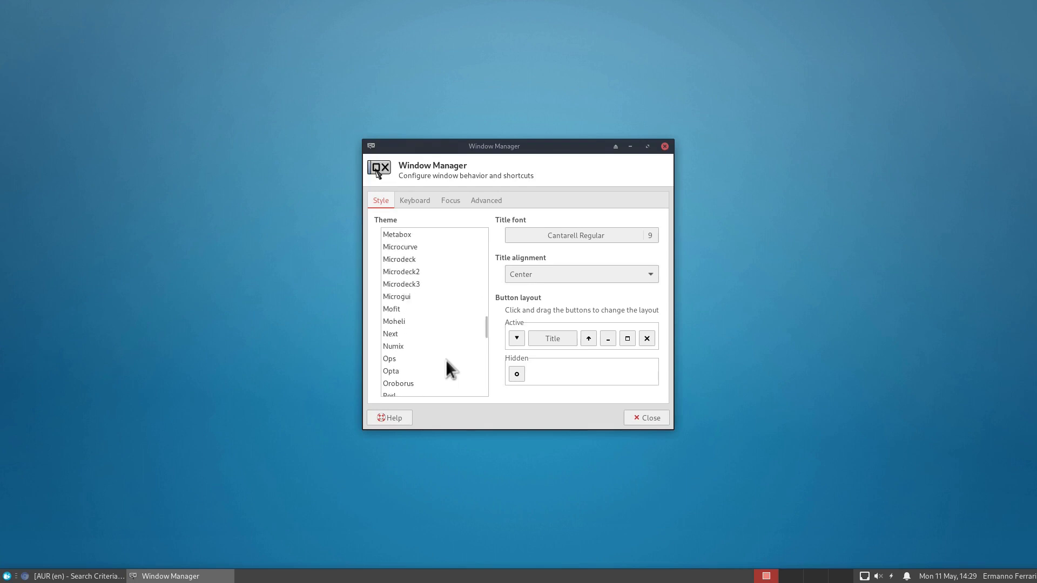
{"action": "left_click", "coordinate": [399, 347]}
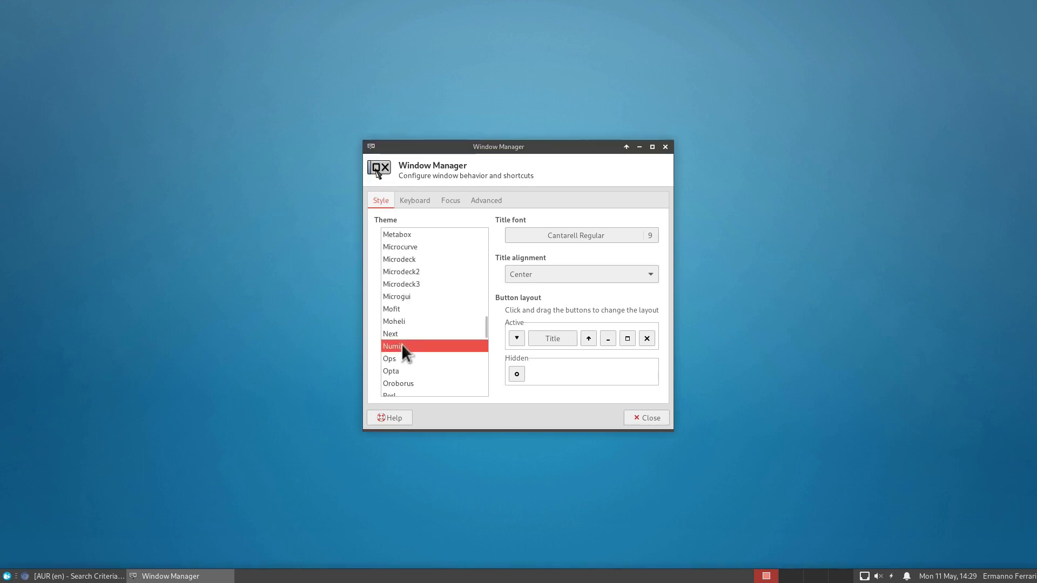
{"action": "left_click", "coordinate": [652, 418]}
{"action": "left_click", "coordinate": [6, 576]}
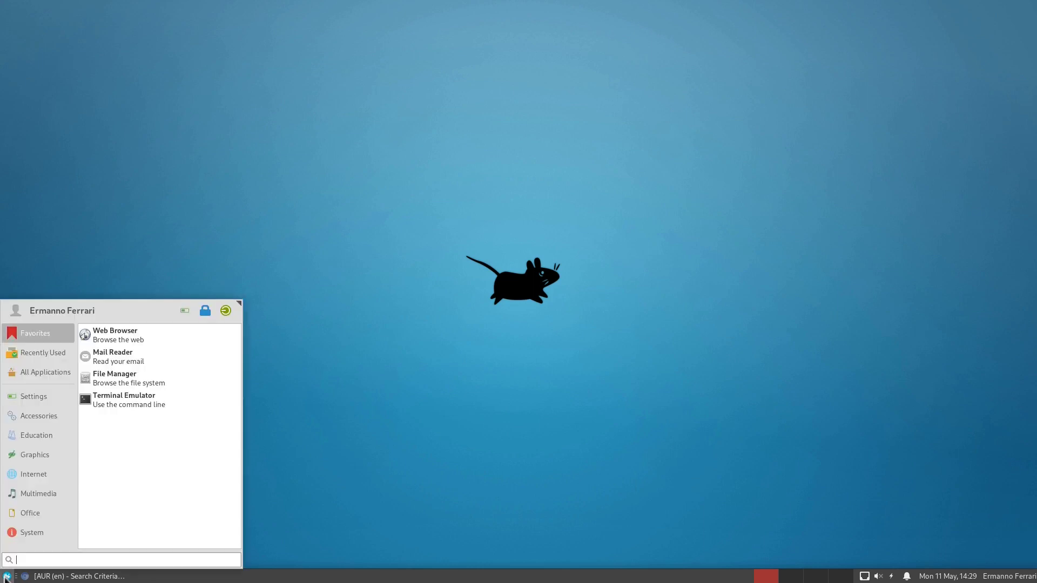
{"action": "type", "text": "file"}
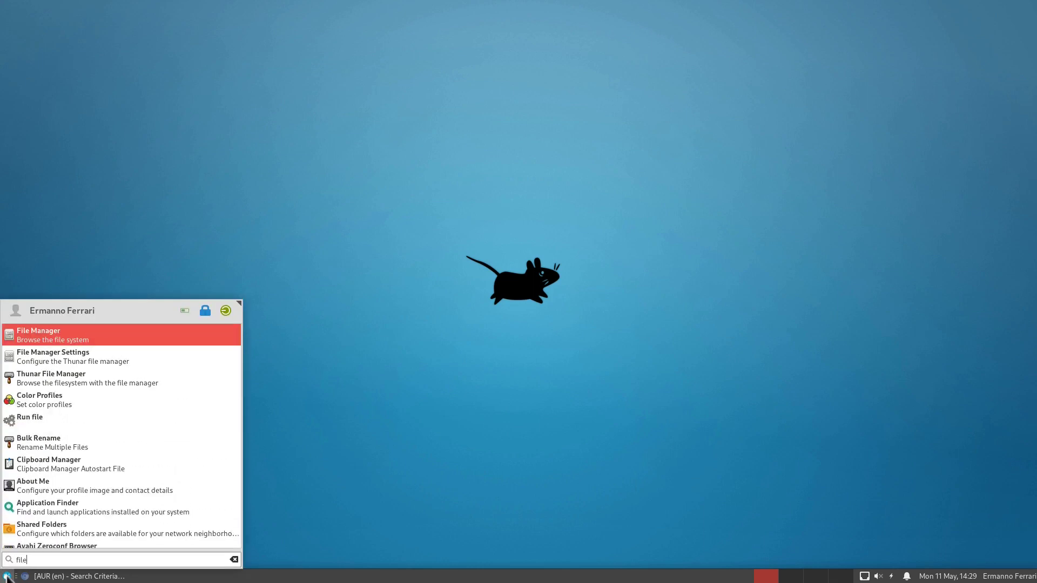
{"action": "key", "text": "Return"}
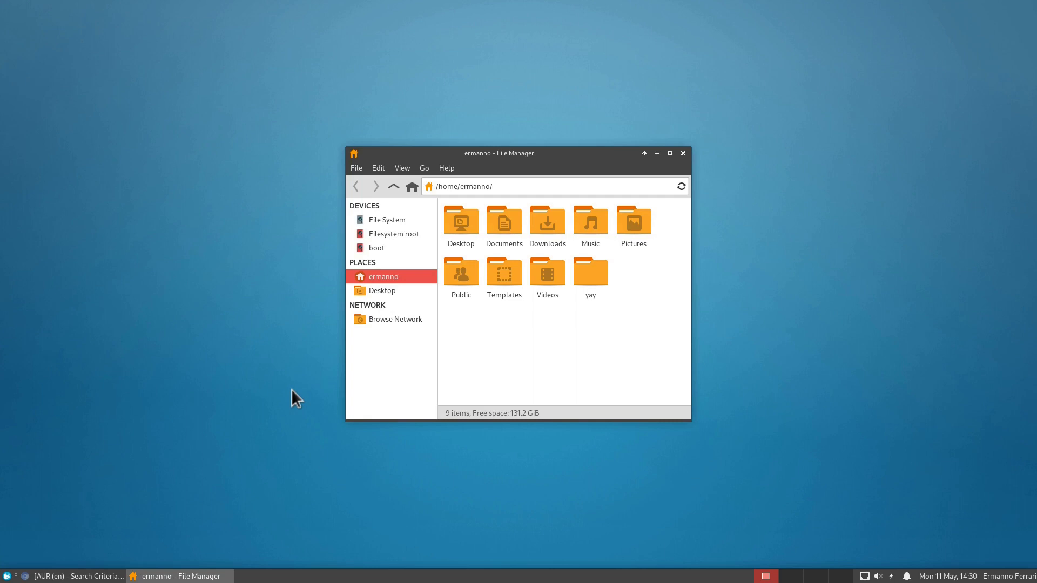
{"action": "left_click", "coordinate": [683, 154]}
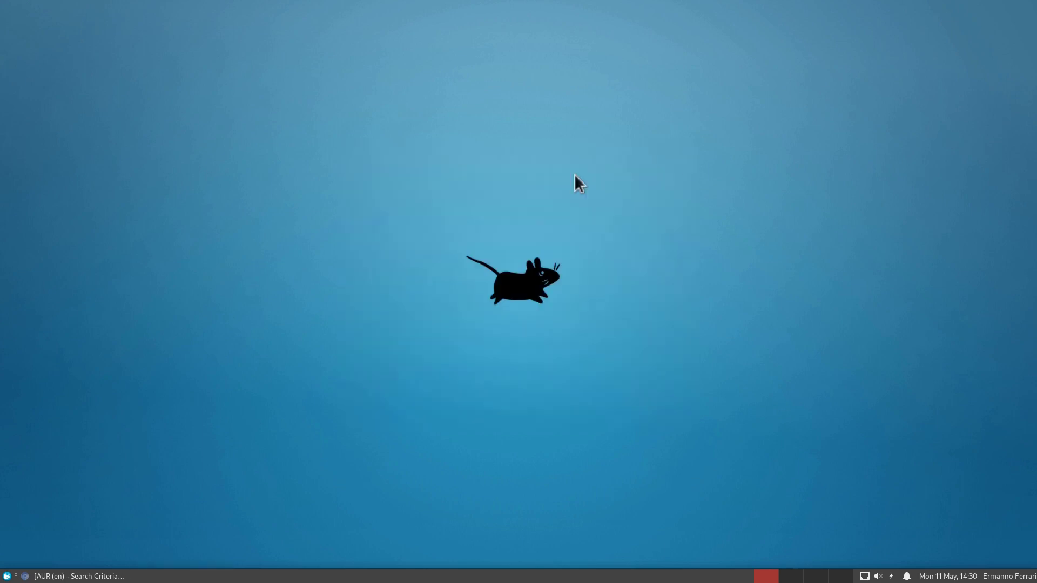
Step: Launch an enlarged Terminal and install materia-gtk-theme with sudo pacman, then clear the screen
{"action": "left_click", "coordinate": [8, 577]}
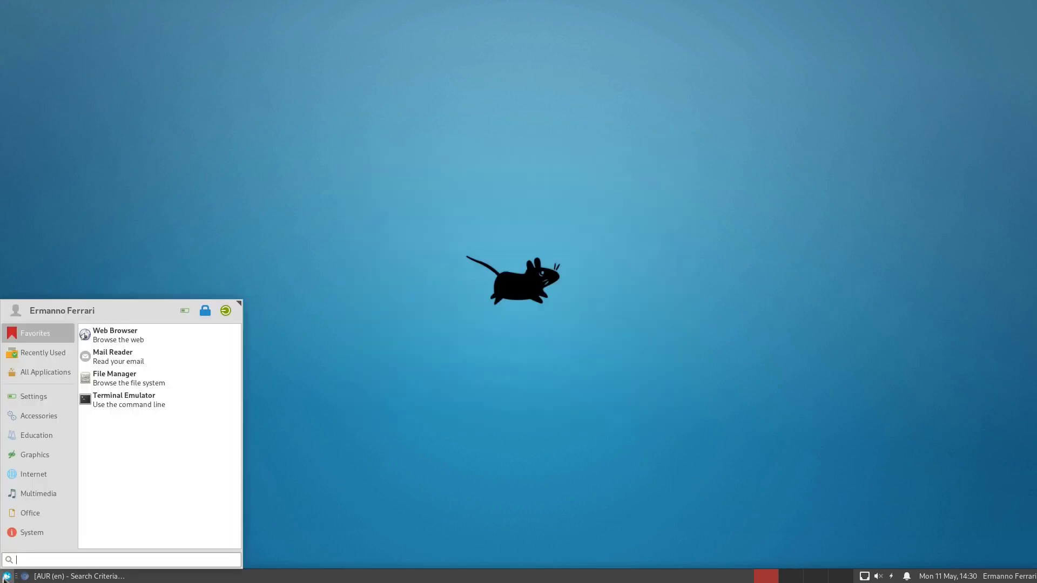
{"action": "type", "text": "ter"}
{"action": "key", "text": "Return"}
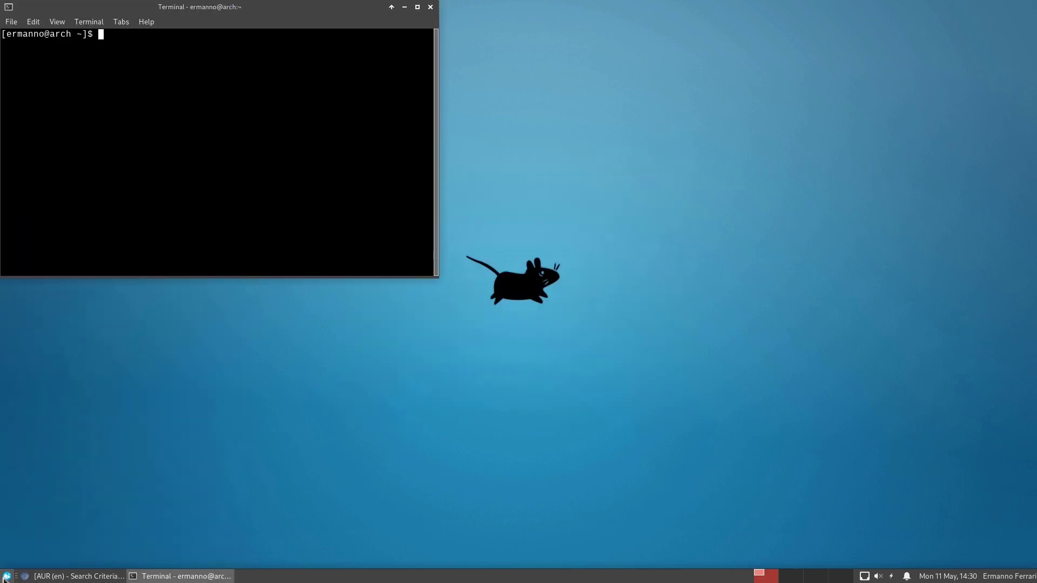
{"action": "key", "text": "ctrl+plus"}
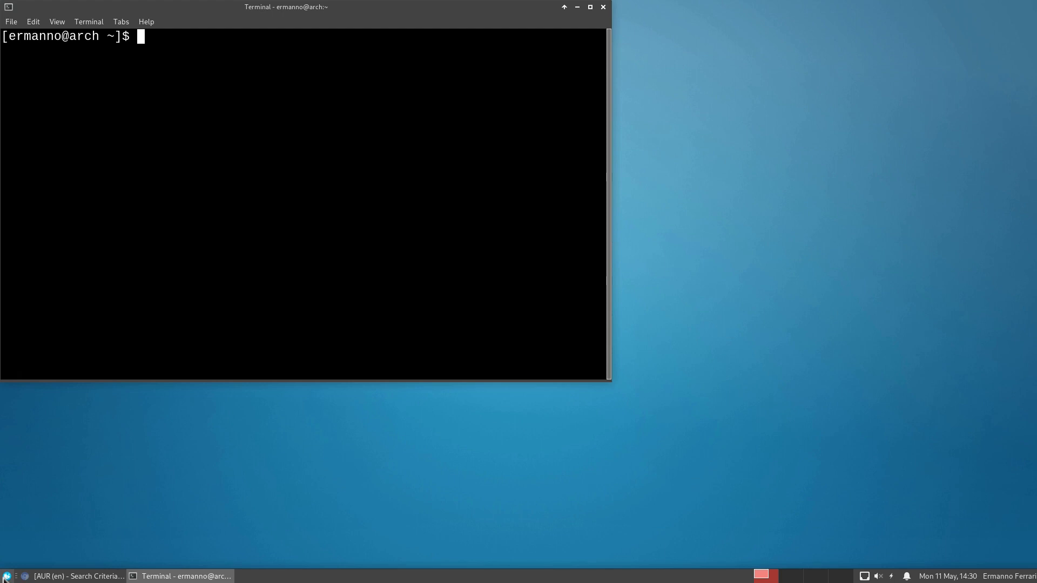
{"action": "type", "text": "sudo pacman -S"}
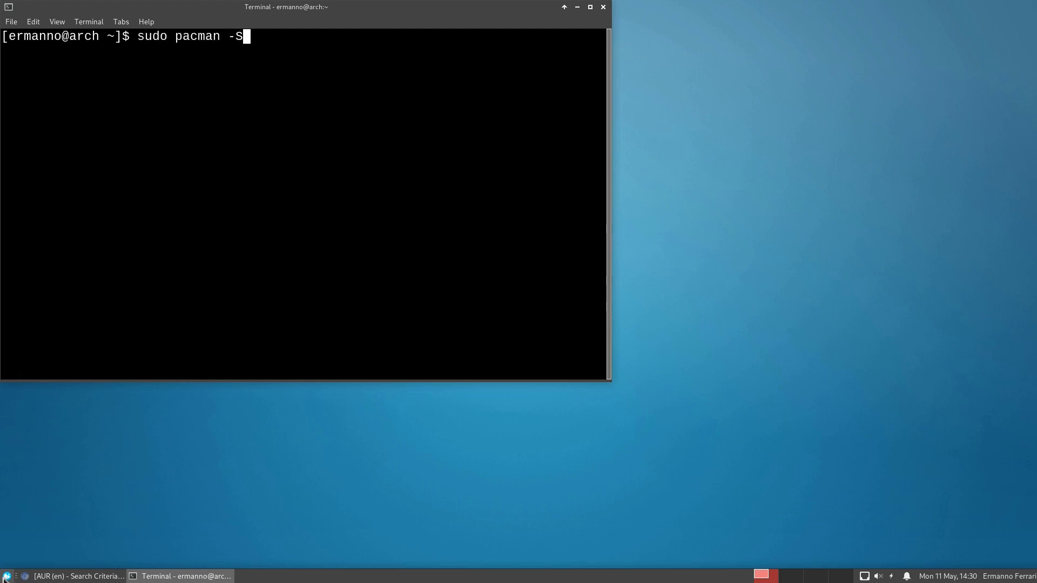
{"action": "type", "text": " materia"}
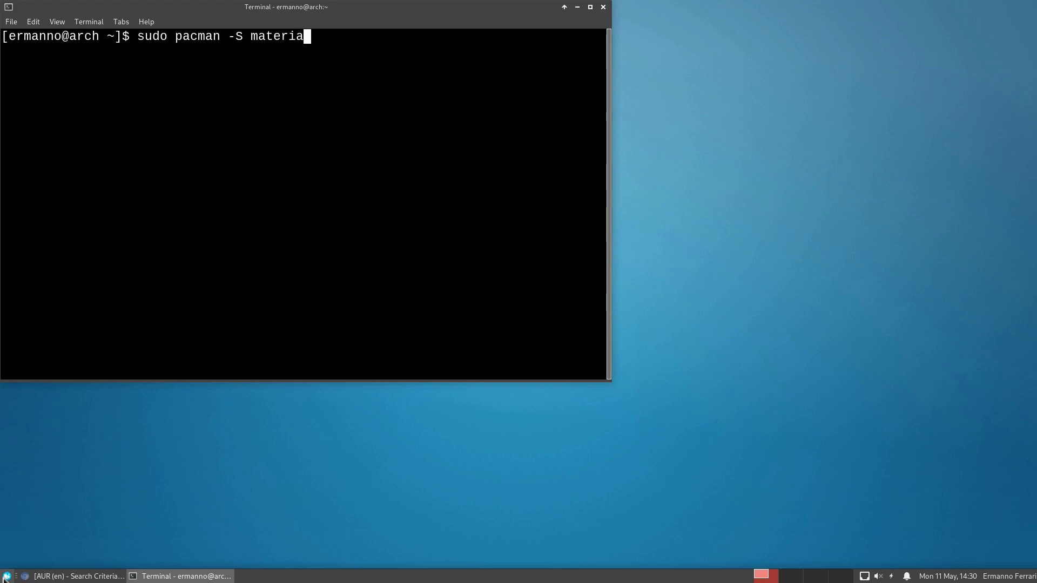
{"action": "type", "text": "-gtk-theme"}
{"action": "key", "text": "Return"}
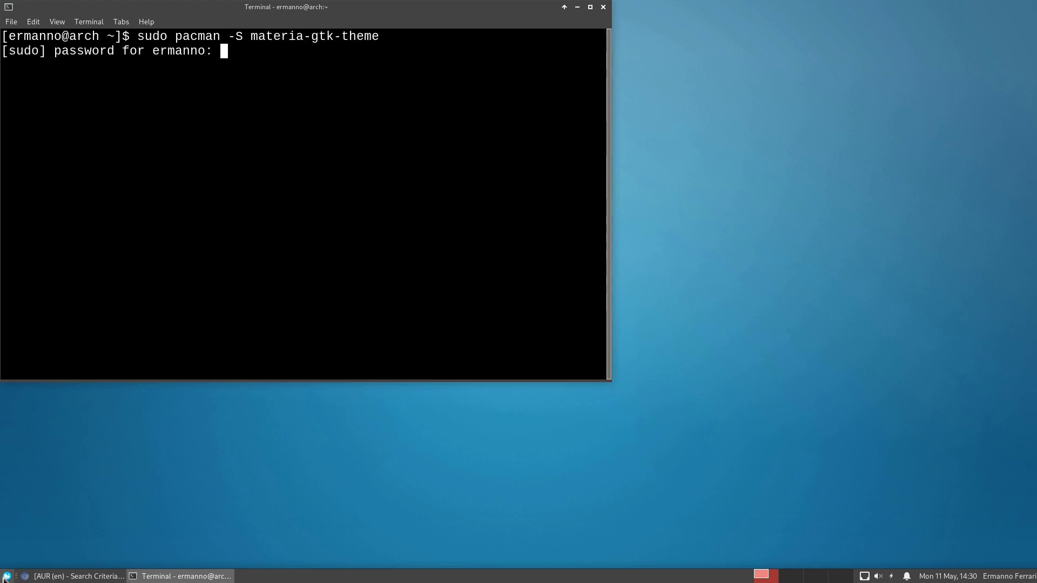
{"action": "key", "text": "Return"}
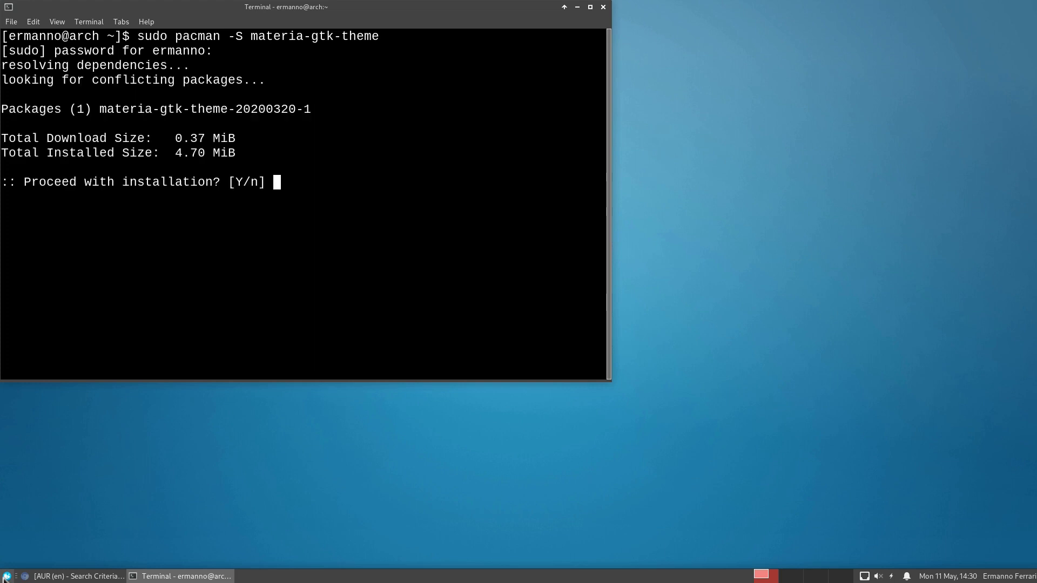
{"action": "key", "text": "Return"}
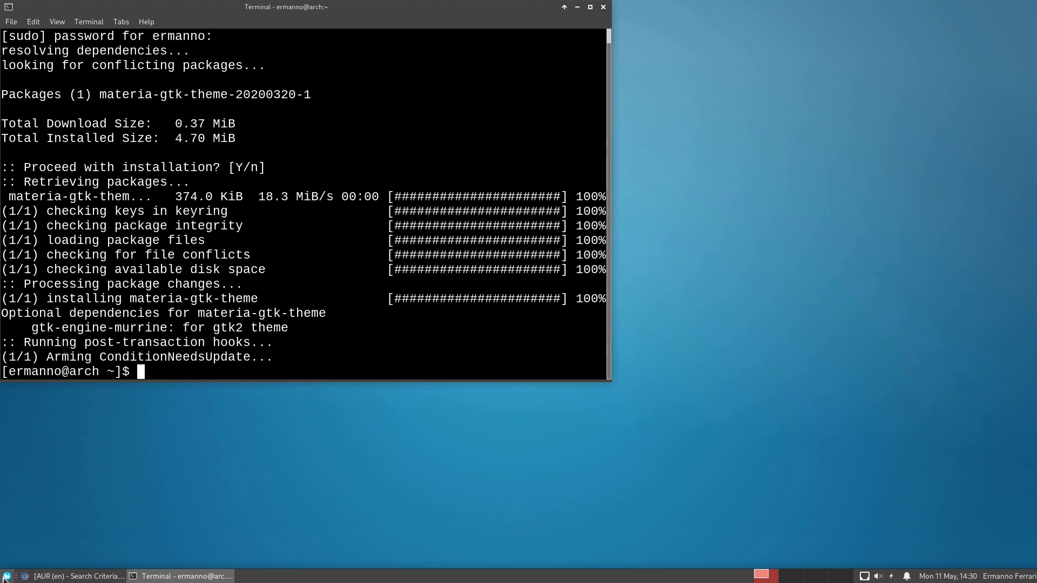
{"action": "key", "text": "ctrl+l"}
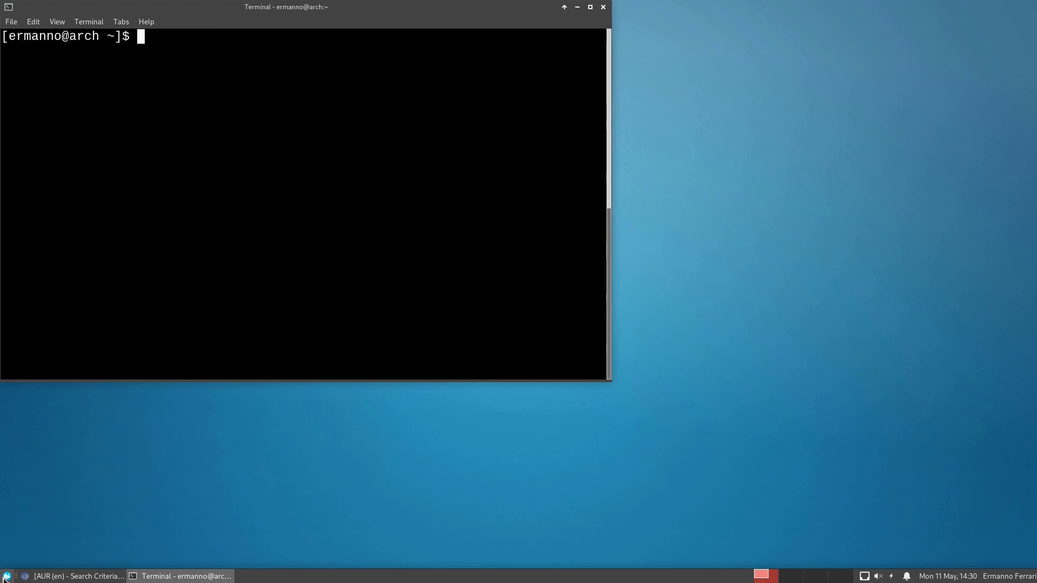
Step: Install papirus-icon-theme with sudo pacman, then close the terminal
{"action": "type", "text": "sudo pac"}
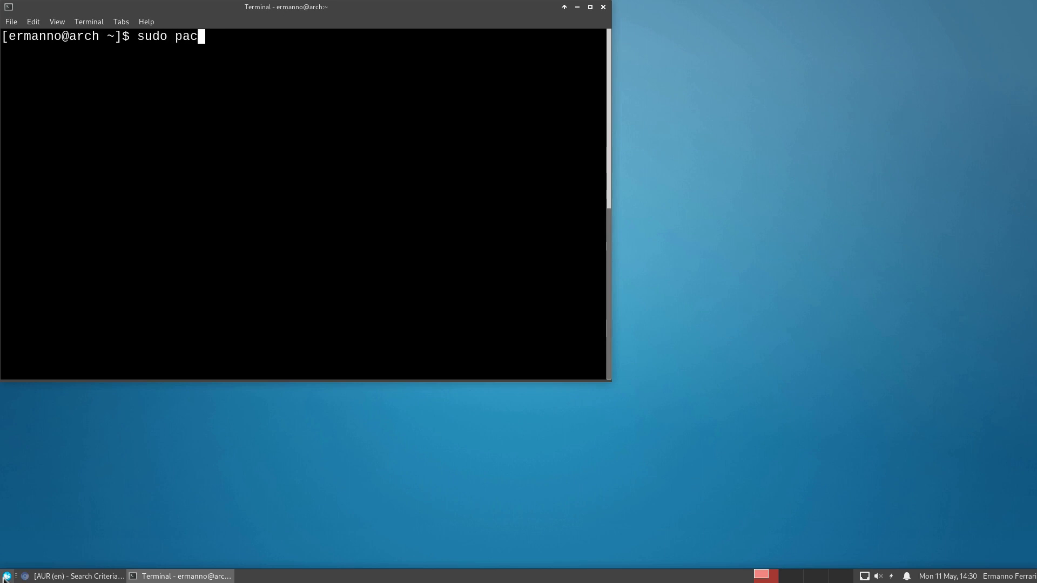
{"action": "type", "text": "man -S papirus-icon-theme"}
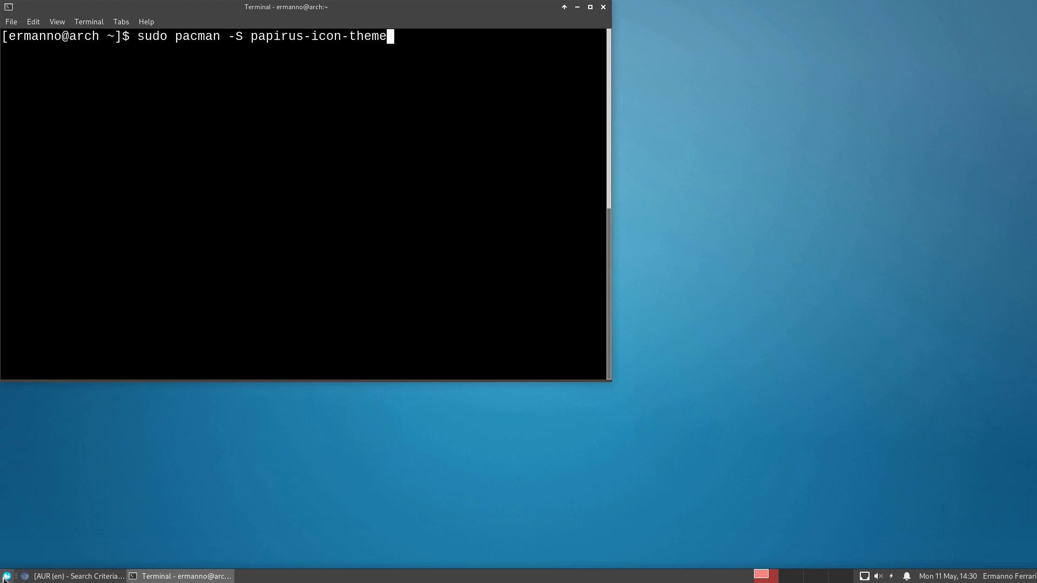
{"action": "key", "text": "Return"}
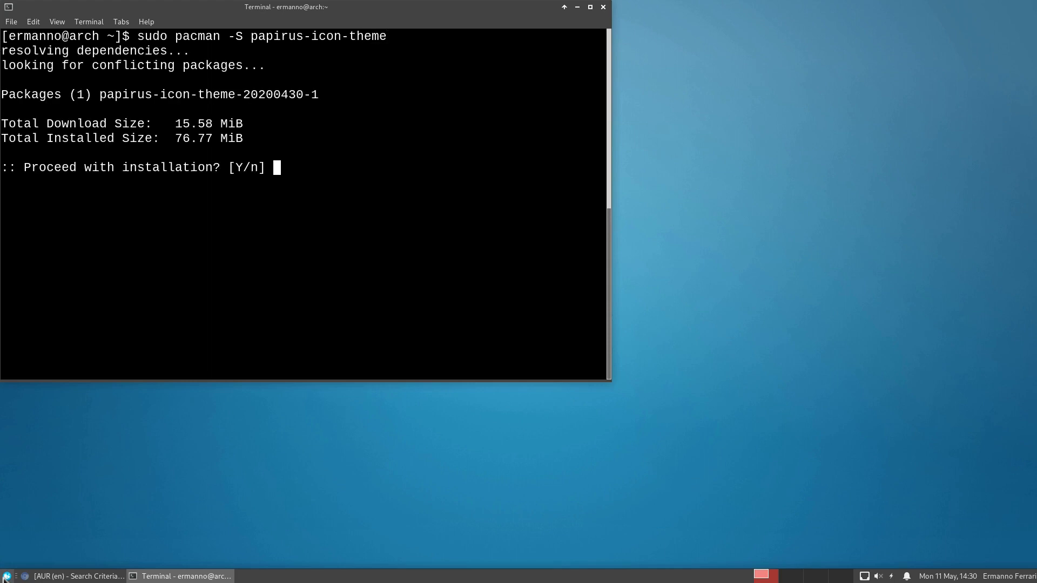
{"action": "key", "text": "Return"}
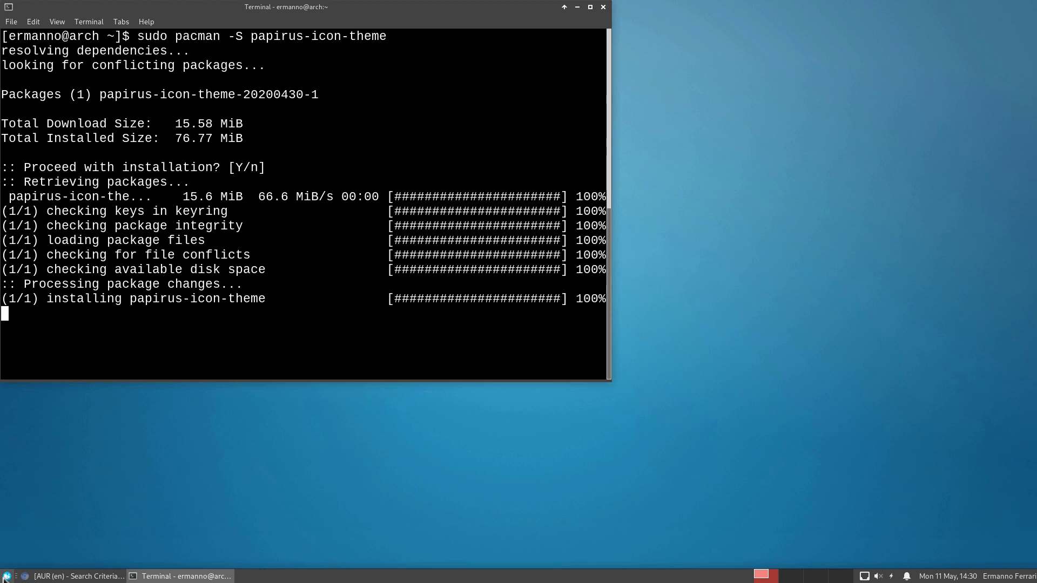
{"action": "left_click", "coordinate": [604, 6]}
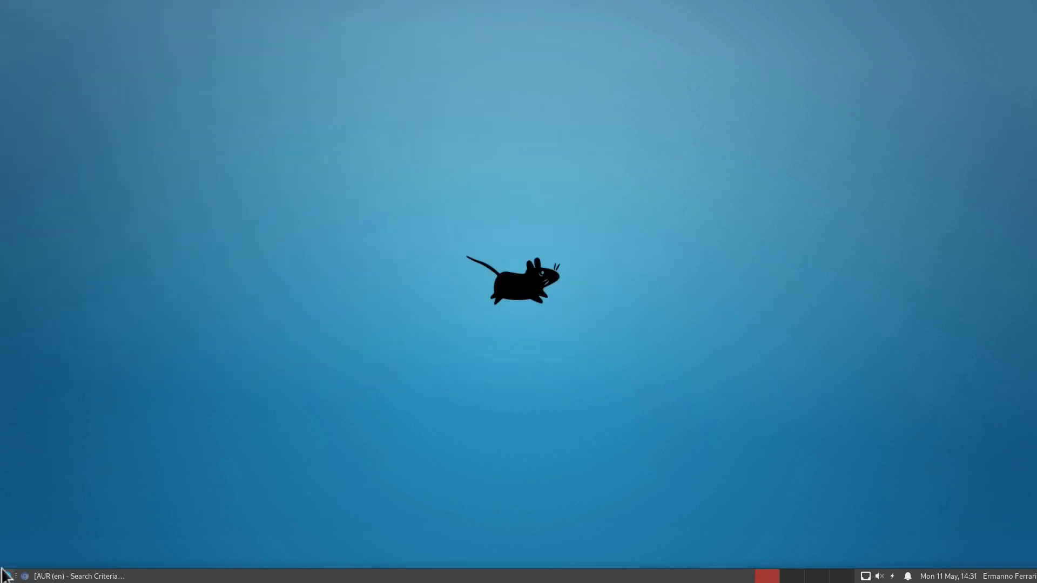
Step: In Appearance settings, switch the style to Materia-dark and icons to Papirus-Dark
{"action": "left_click", "coordinate": [6, 576]}
{"action": "left_click", "coordinate": [50, 394]}
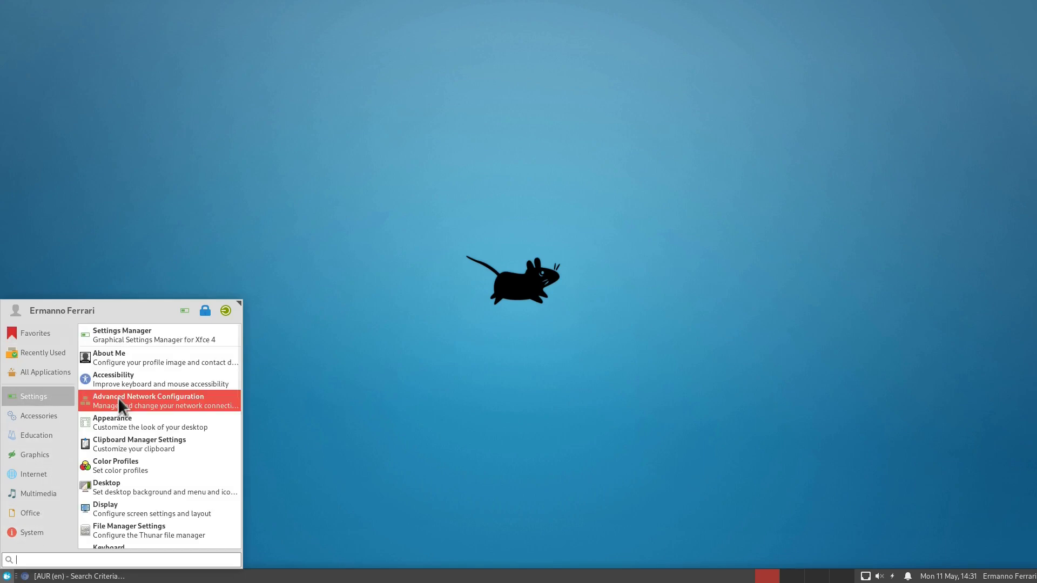
{"action": "left_click", "coordinate": [118, 421]}
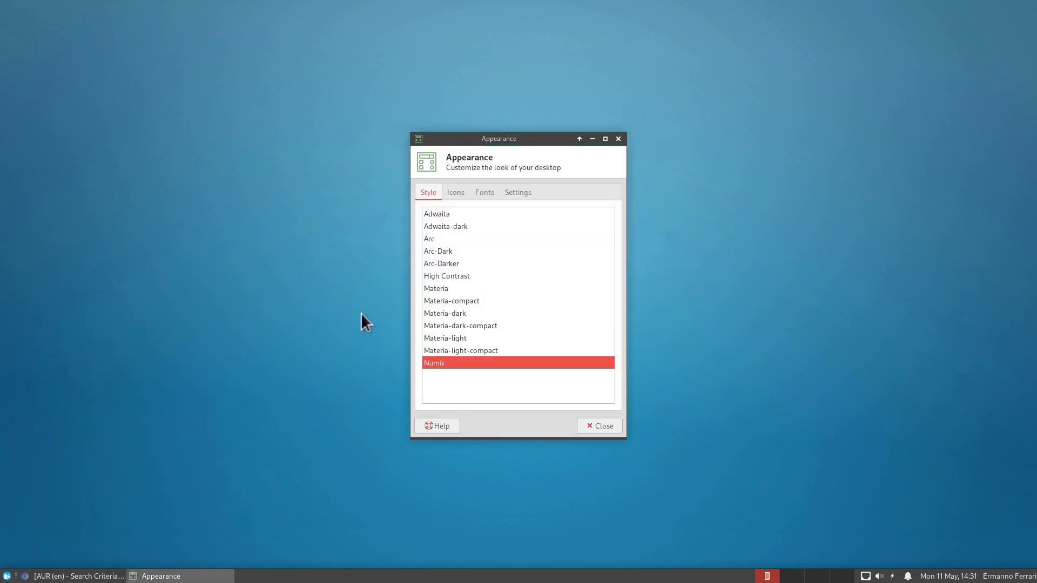
{"action": "left_click", "coordinate": [450, 311]}
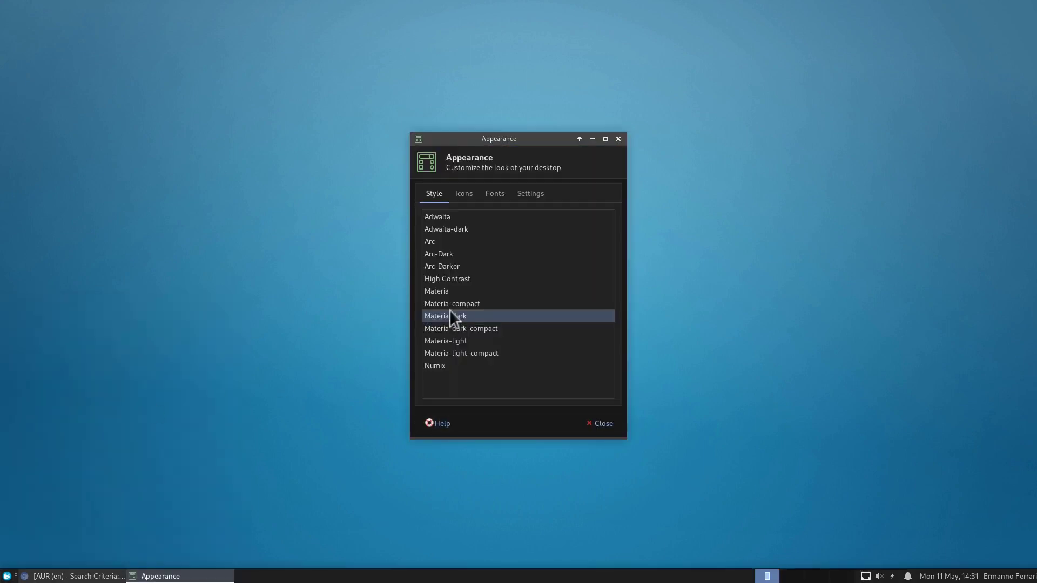
{"action": "left_click", "coordinate": [467, 194]}
{"action": "left_click", "coordinate": [477, 254]}
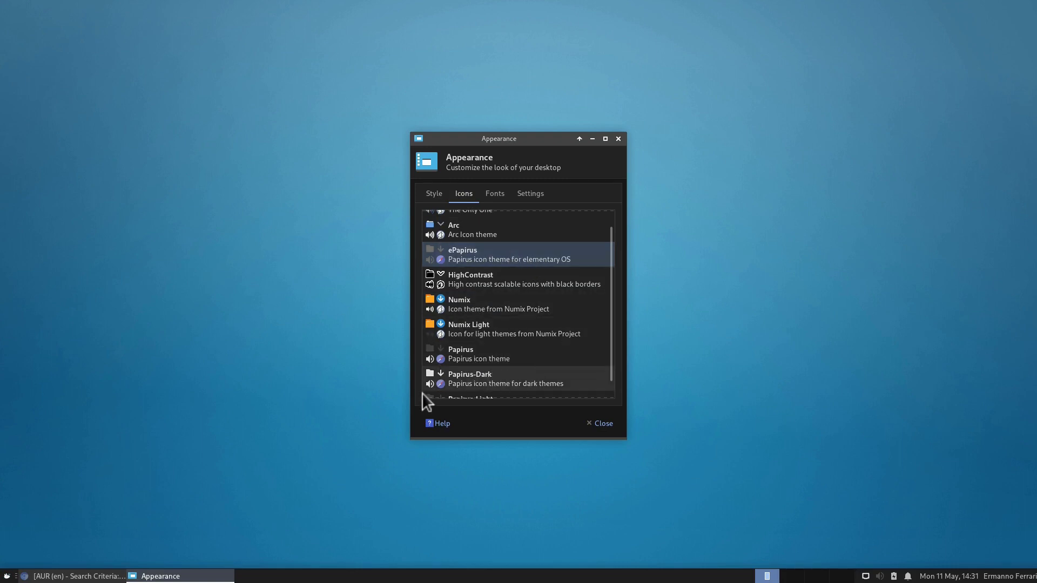
{"action": "left_click", "coordinate": [476, 377]}
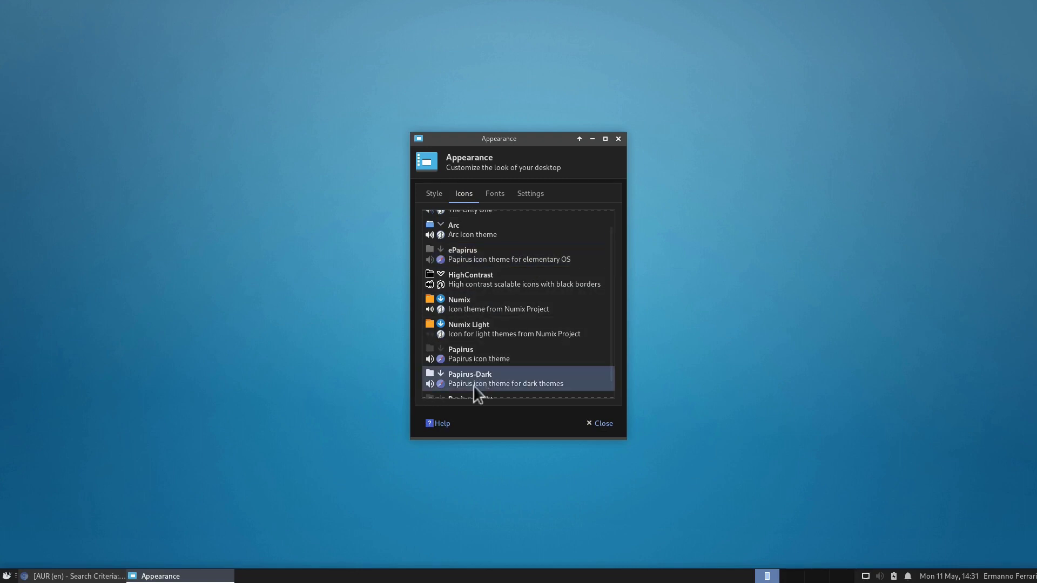
{"action": "left_click", "coordinate": [602, 421]}
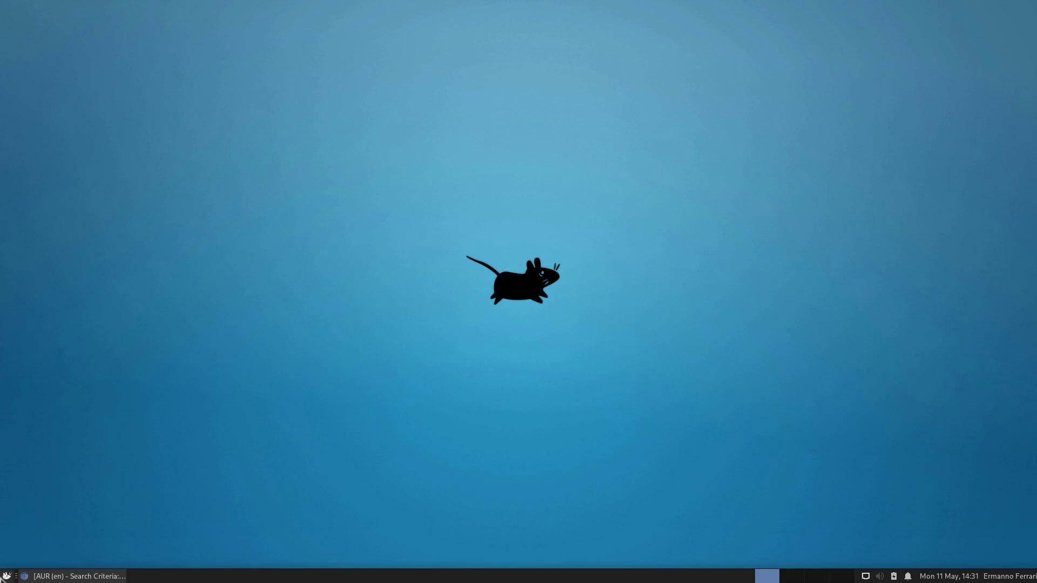
Step: Set the Window Manager theme to Materia-dark and close the dialog
{"action": "left_click", "coordinate": [7, 575]}
{"action": "left_click", "coordinate": [53, 397]}
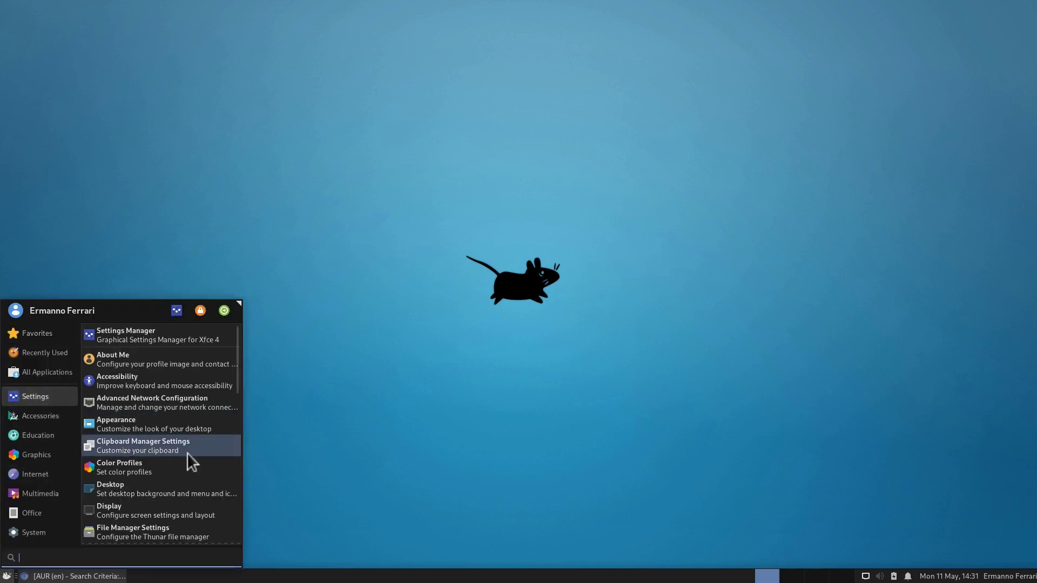
{"action": "scroll", "coordinate": [187, 452], "scroll_direction": "down", "scroll_amount": 10}
{"action": "left_click", "coordinate": [137, 471]}
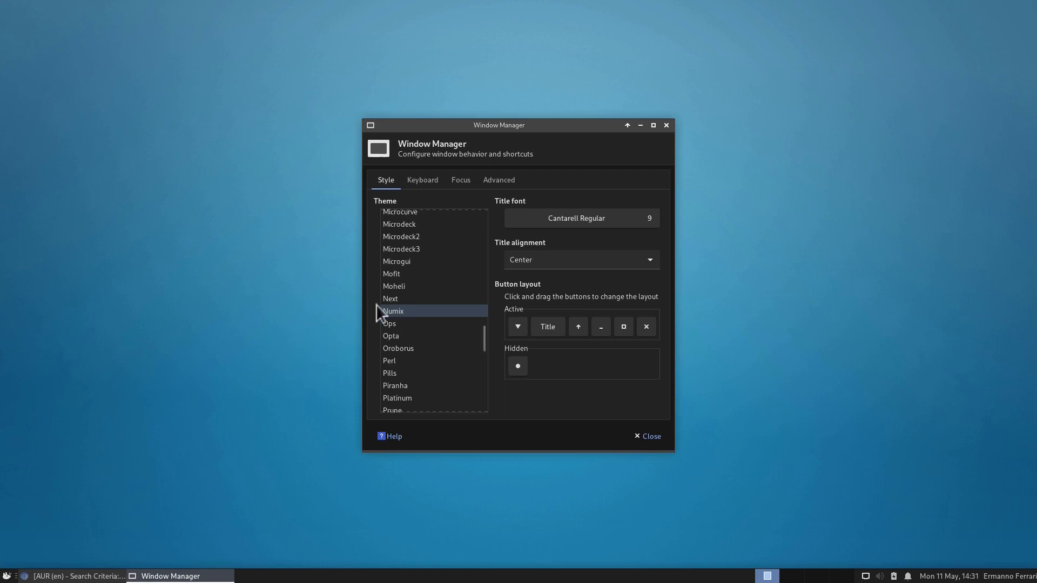
{"action": "scroll", "coordinate": [409, 299], "scroll_direction": "up", "scroll_amount": 3}
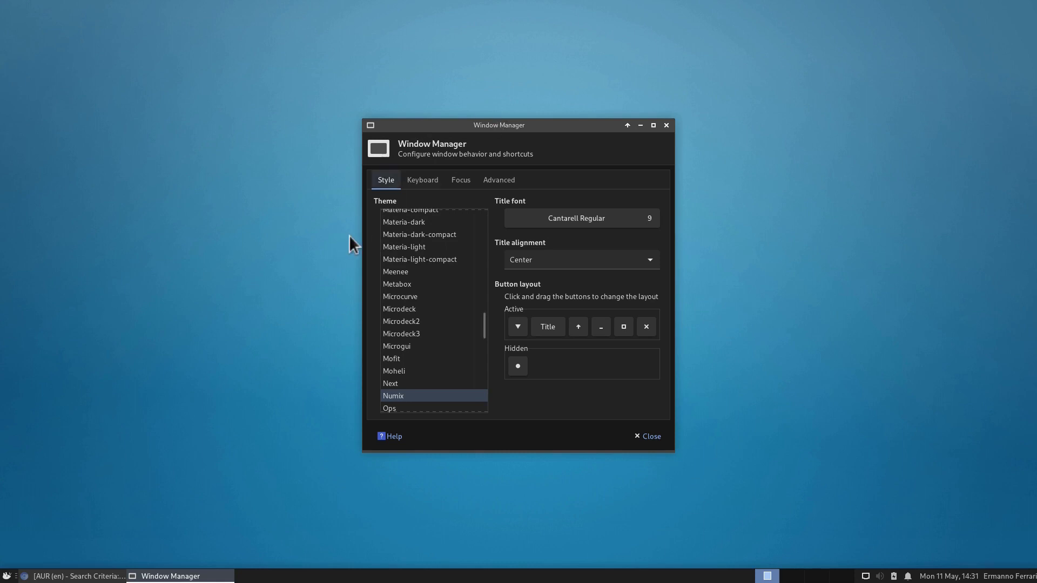
{"action": "left_click", "coordinate": [406, 221]}
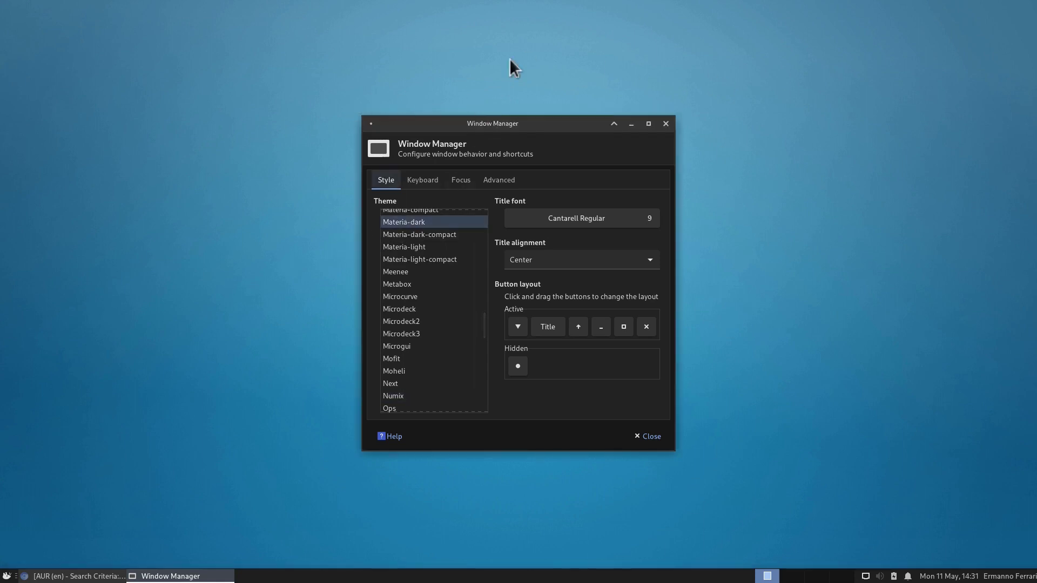
{"action": "left_click", "coordinate": [654, 432]}
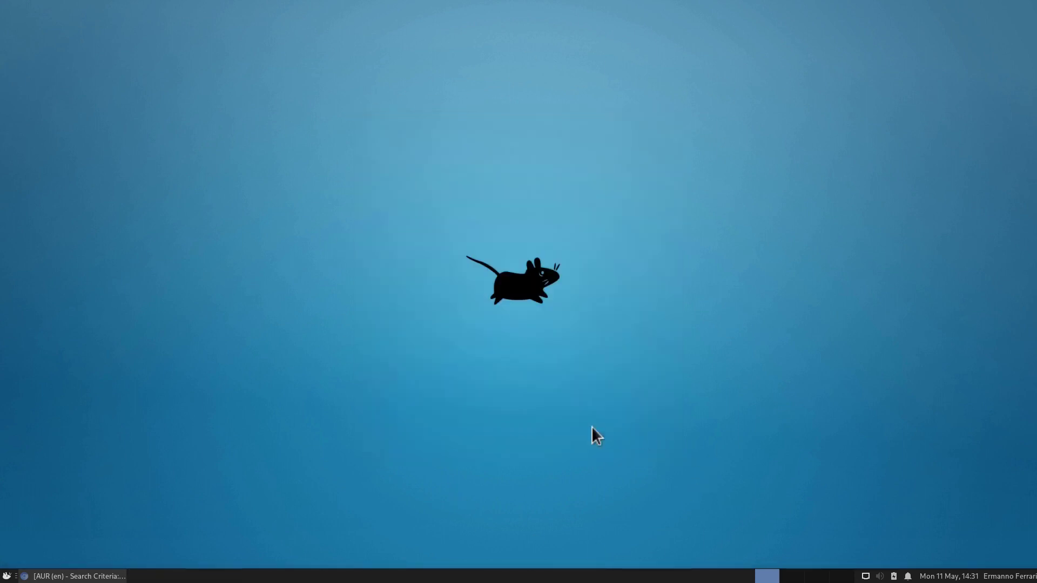
Step: Open the File Manager via a 'file' menu search to preview the home folder, then close it
{"action": "left_click", "coordinate": [6, 576]}
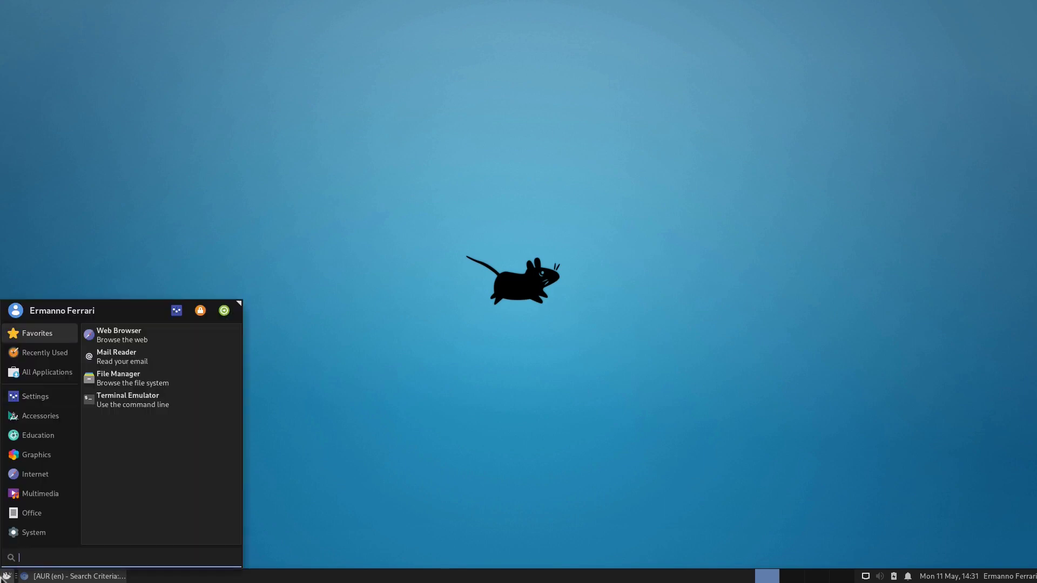
{"action": "type", "text": "file"}
{"action": "key", "text": "Return"}
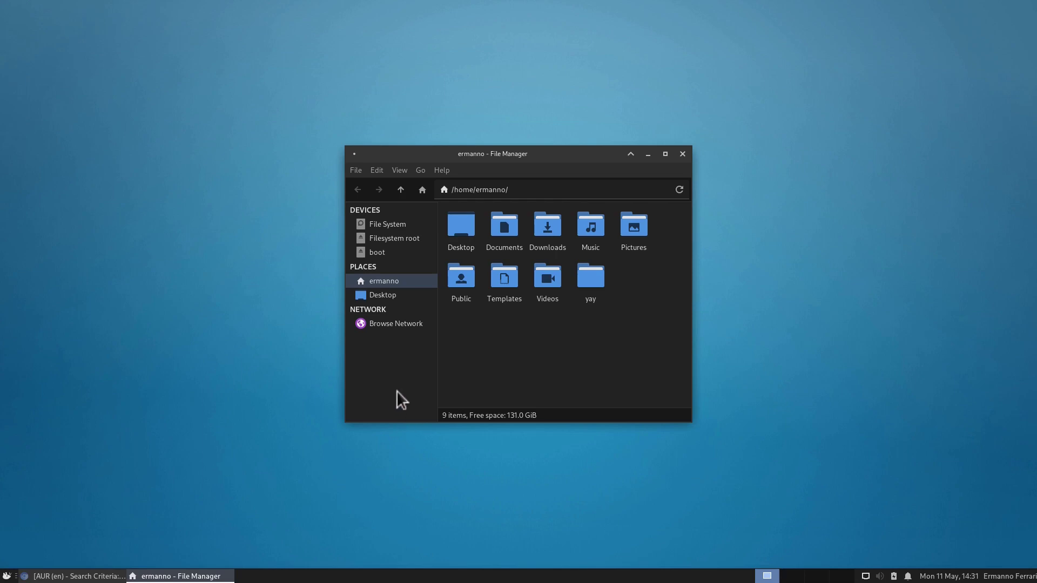
{"action": "left_click", "coordinate": [683, 155]}
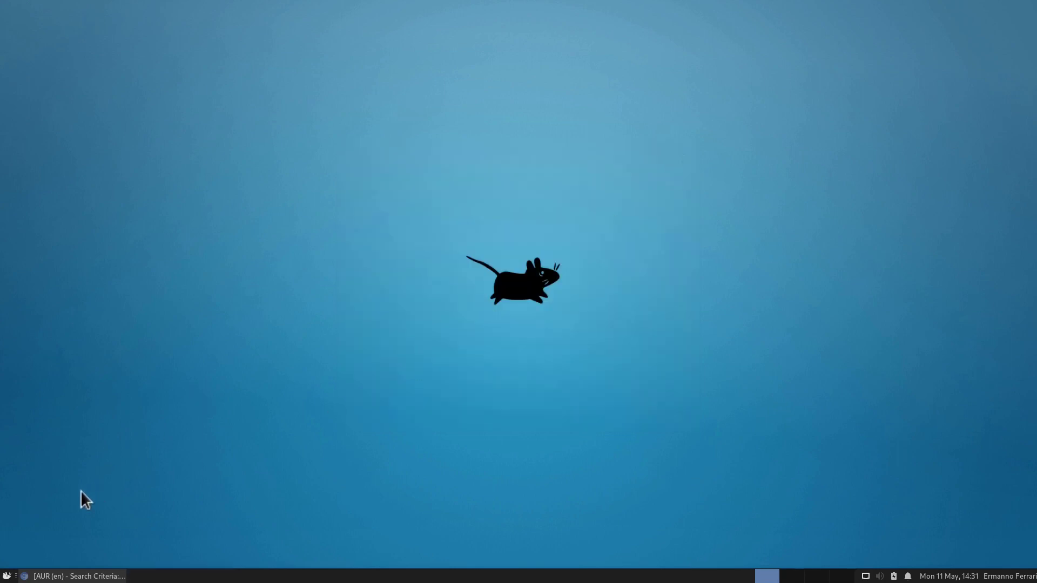
{"action": "left_click", "coordinate": [5, 576]}
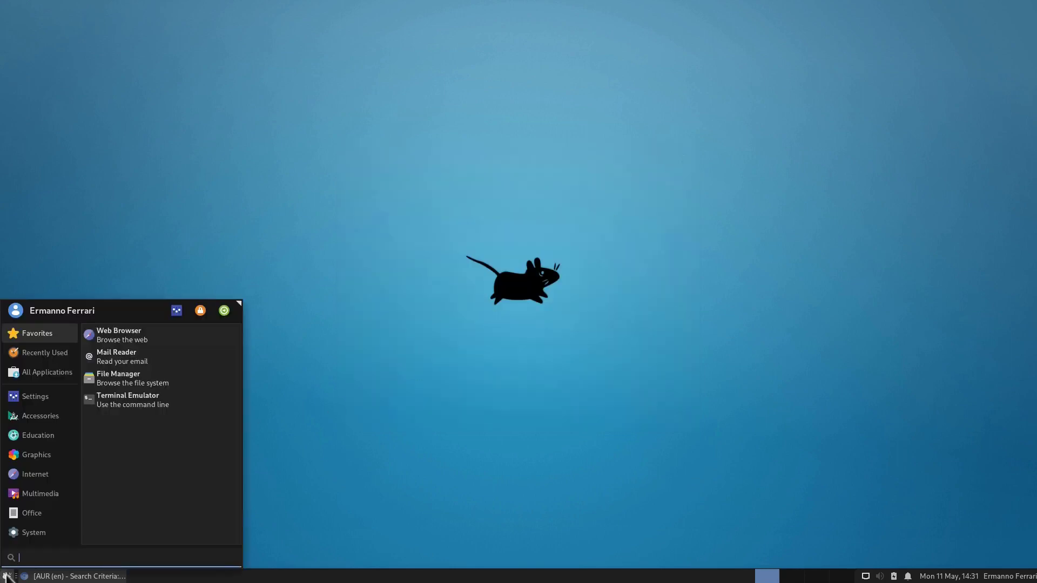
Step: In an enlarged terminal, install archlinux-wallpaper with sudo pacman -S, then close the terminal
{"action": "type", "text": "ter"}
{"action": "key", "text": "Return"}
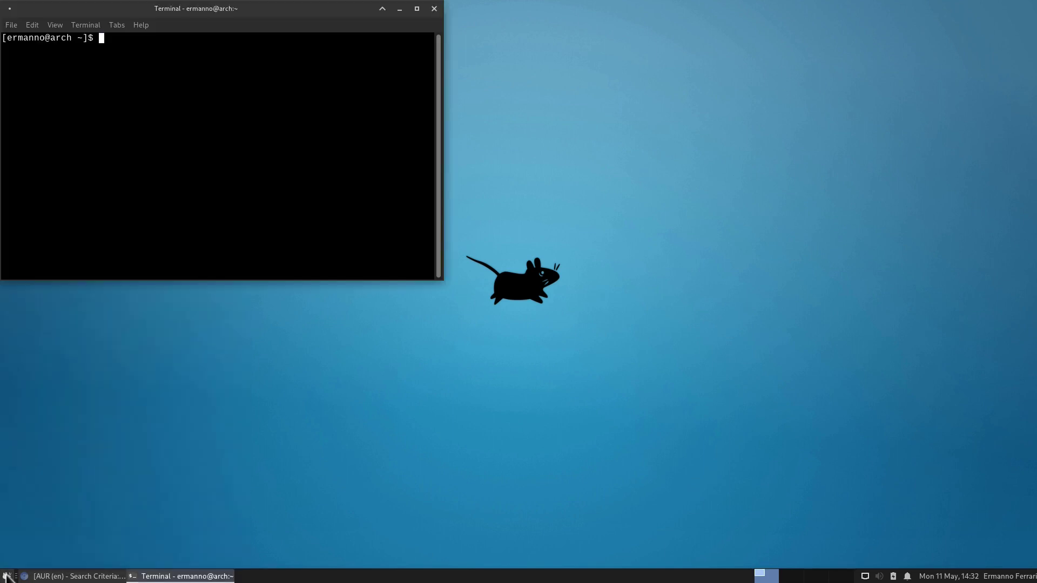
{"action": "key", "text": "ctrl+plus"}
{"action": "key", "text": "ctrl+plus"}
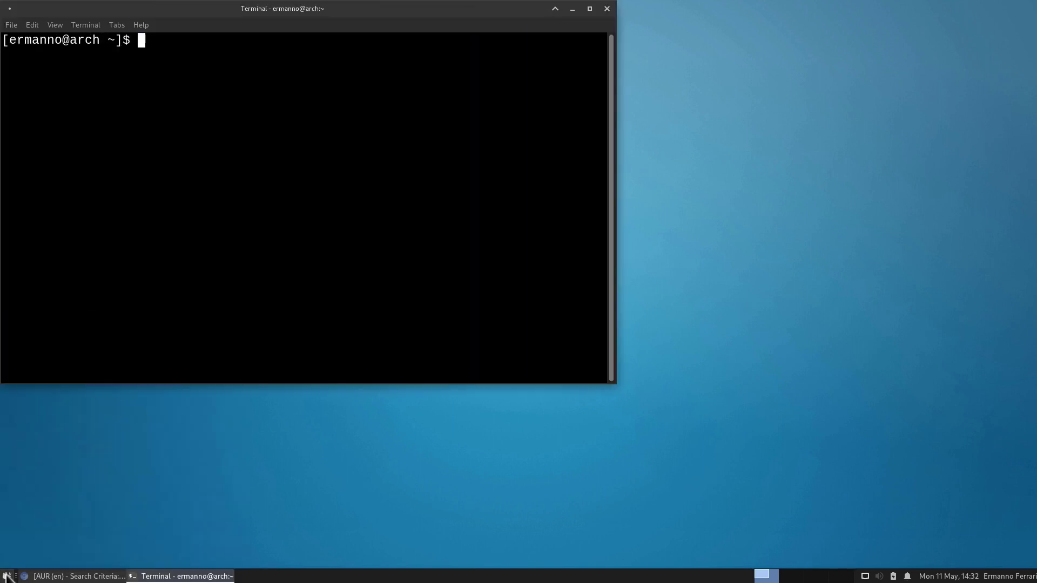
{"action": "type", "text": "sudo pacman "}
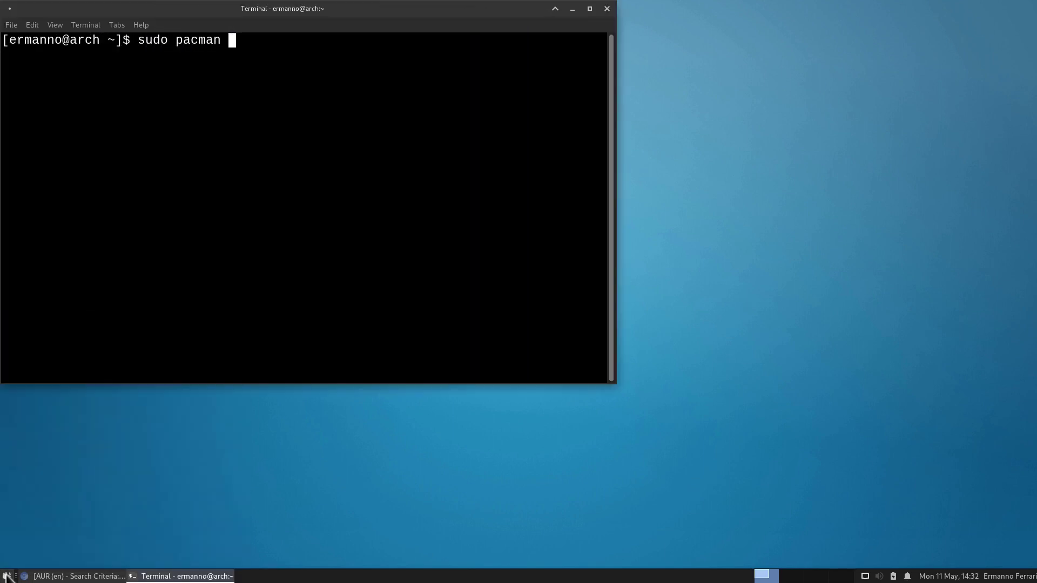
{"action": "type", "text": "-S archlinux-"}
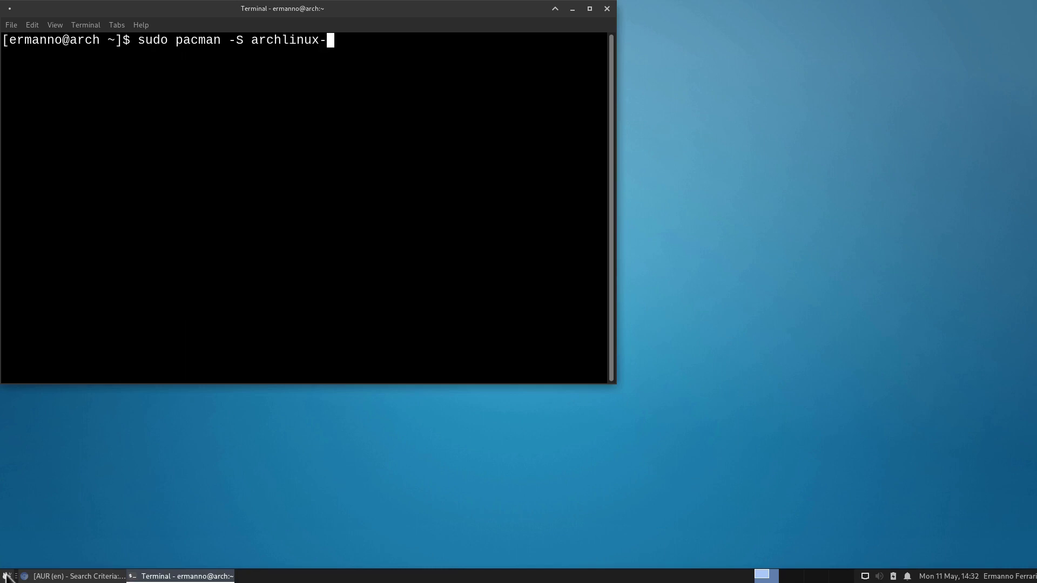
{"action": "type", "text": "wallpaper"}
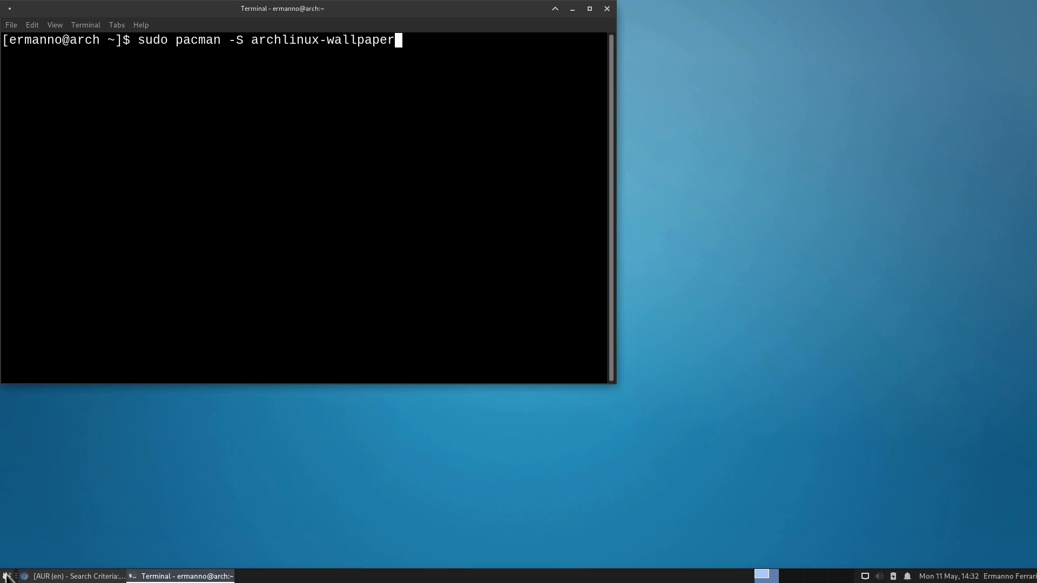
{"action": "key", "text": "Return"}
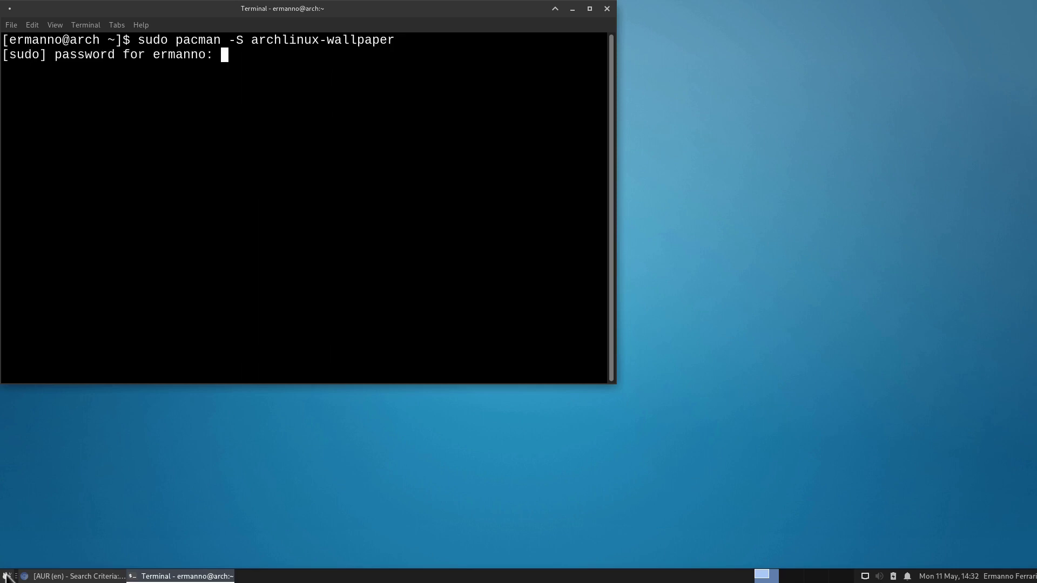
{"action": "key", "text": "Return"}
{"action": "key", "text": "Return"}
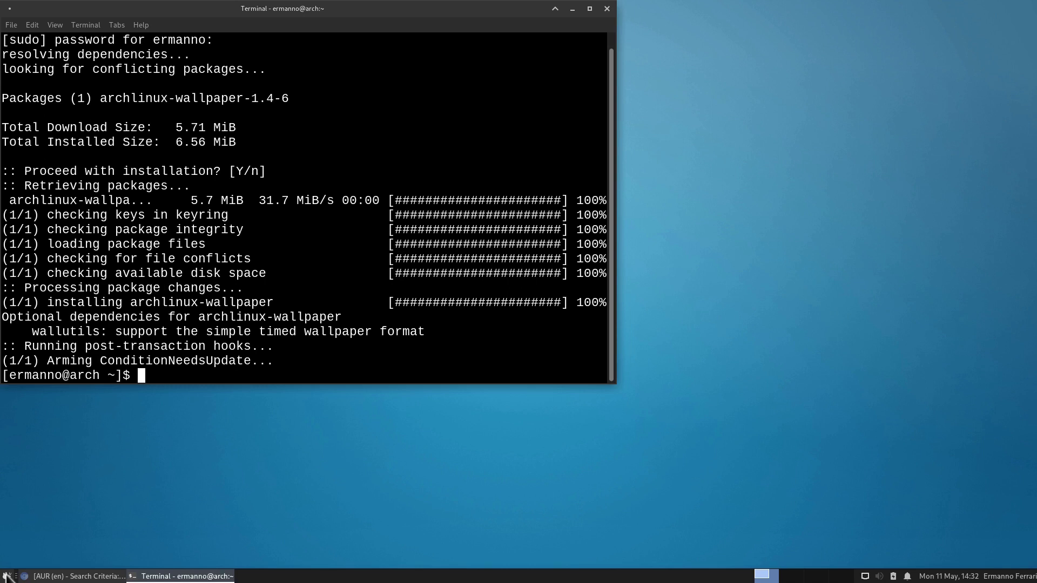
{"action": "left_click", "coordinate": [607, 8]}
{"action": "right_click", "coordinate": [330, 168]}
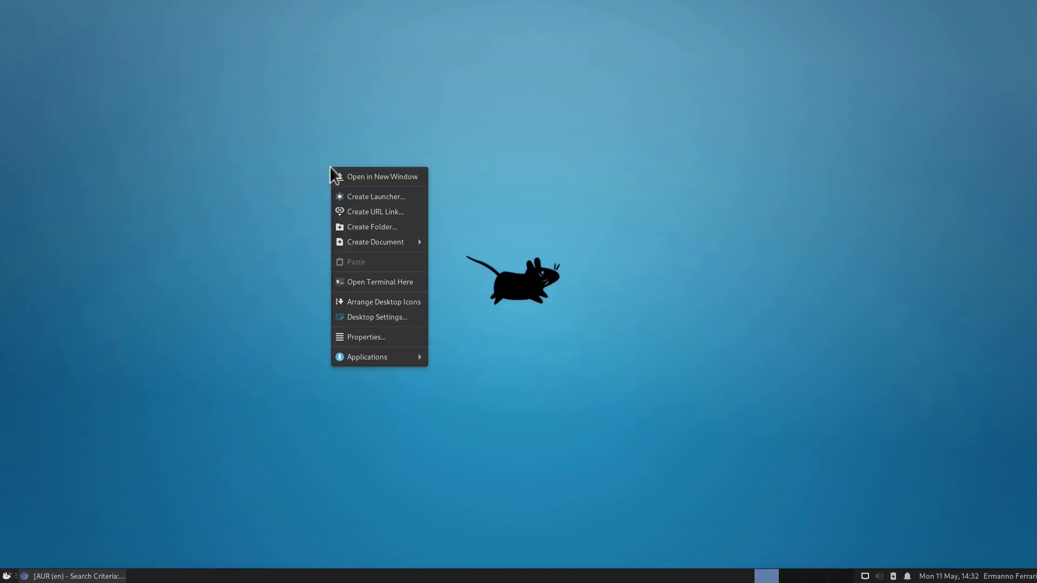
Step: In Desktop background settings, make the backgrounds/archlinux folder the wallpaper source
{"action": "left_click", "coordinate": [380, 317]}
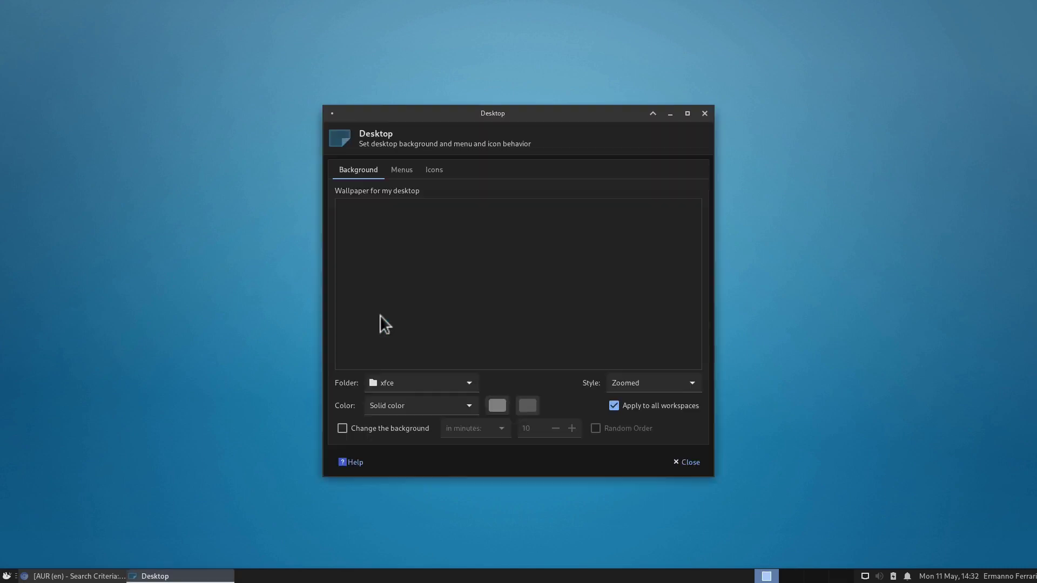
{"action": "scroll", "coordinate": [414, 237], "scroll_direction": "down", "scroll_amount": 1}
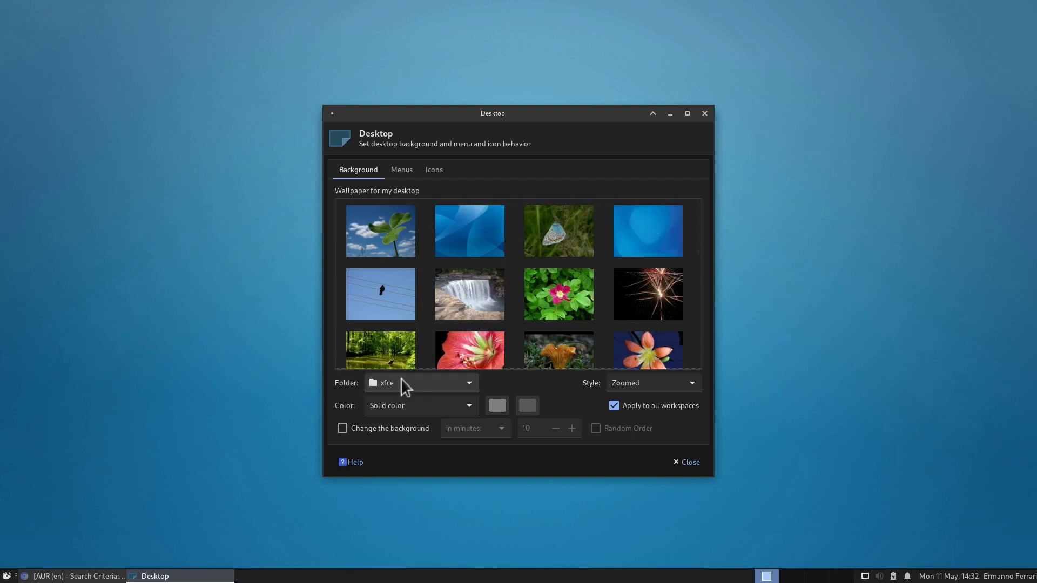
{"action": "left_click", "coordinate": [424, 384]}
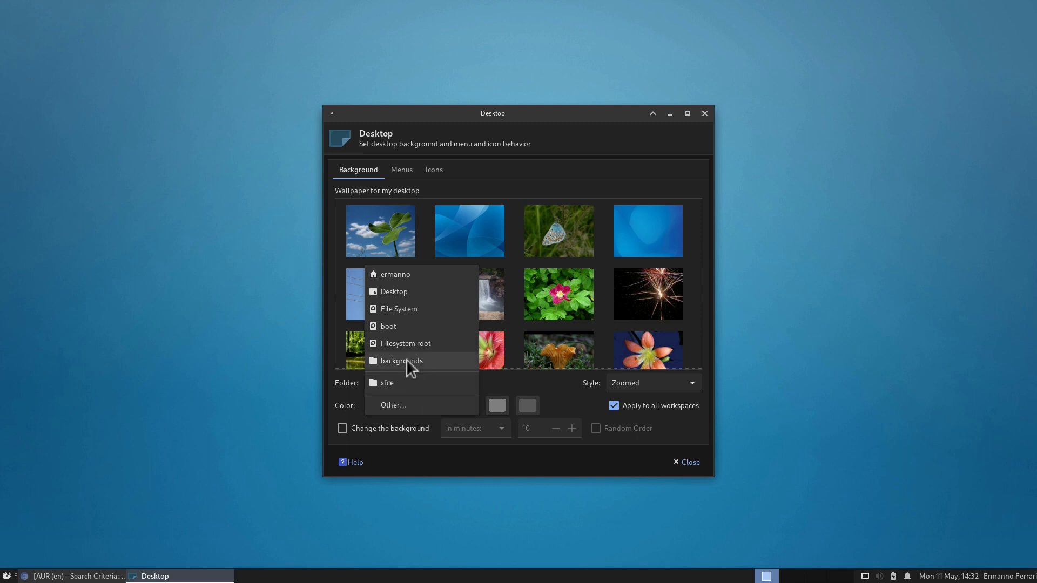
{"action": "left_click", "coordinate": [406, 359]}
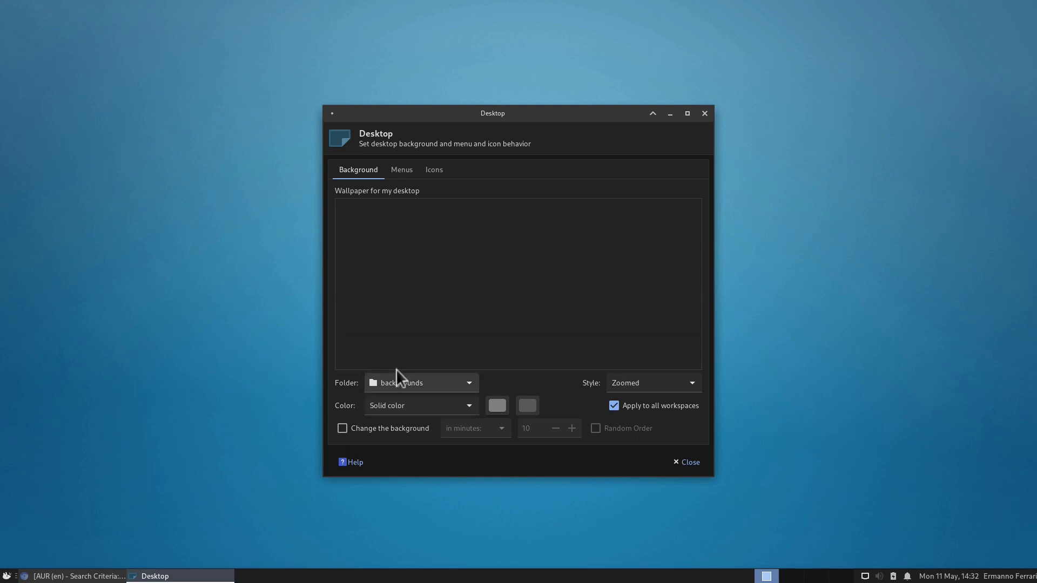
{"action": "left_click", "coordinate": [398, 373]}
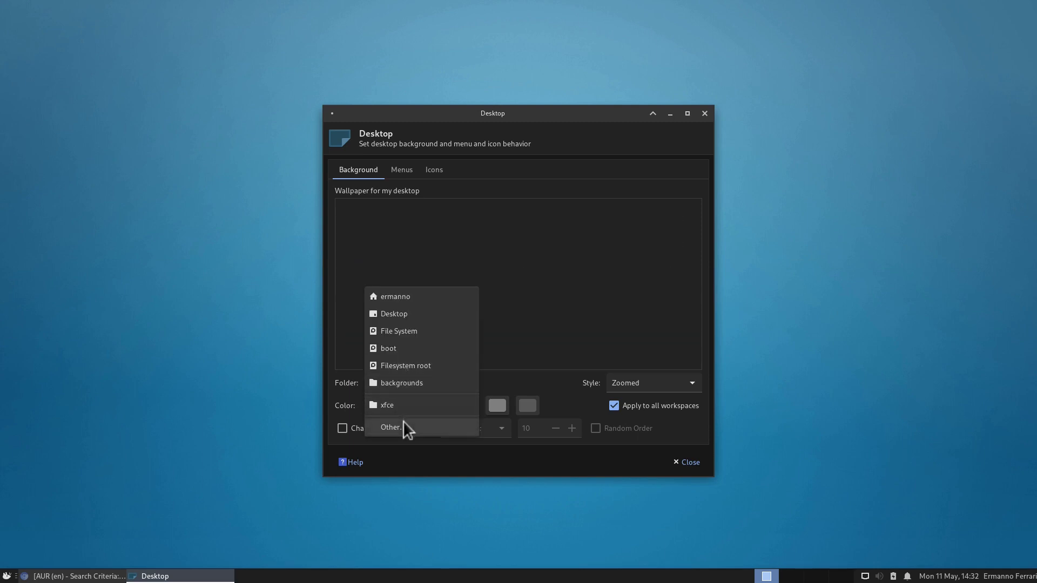
{"action": "left_click", "coordinate": [403, 421]}
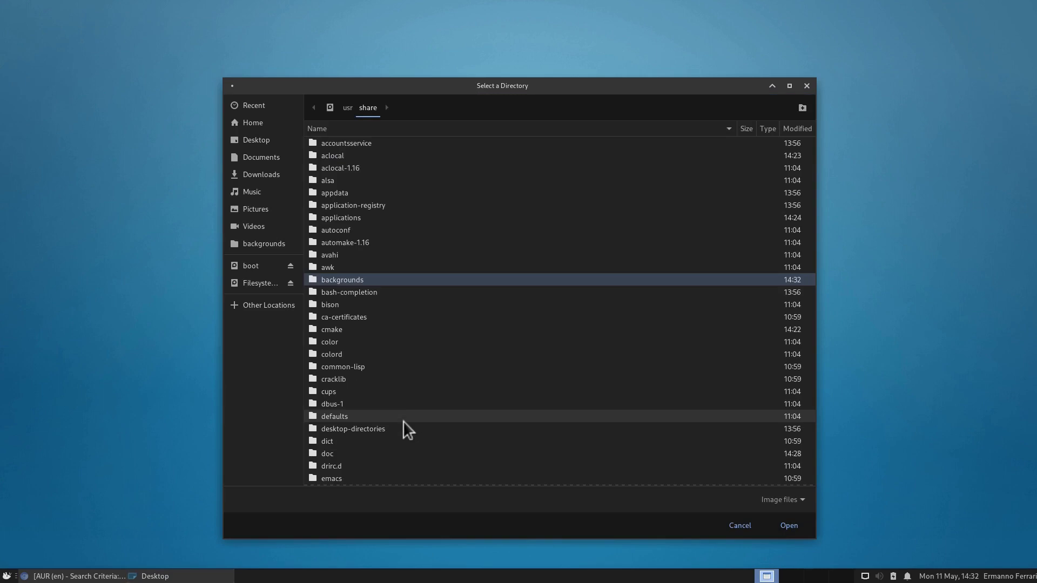
{"action": "double_click", "coordinate": [338, 280]}
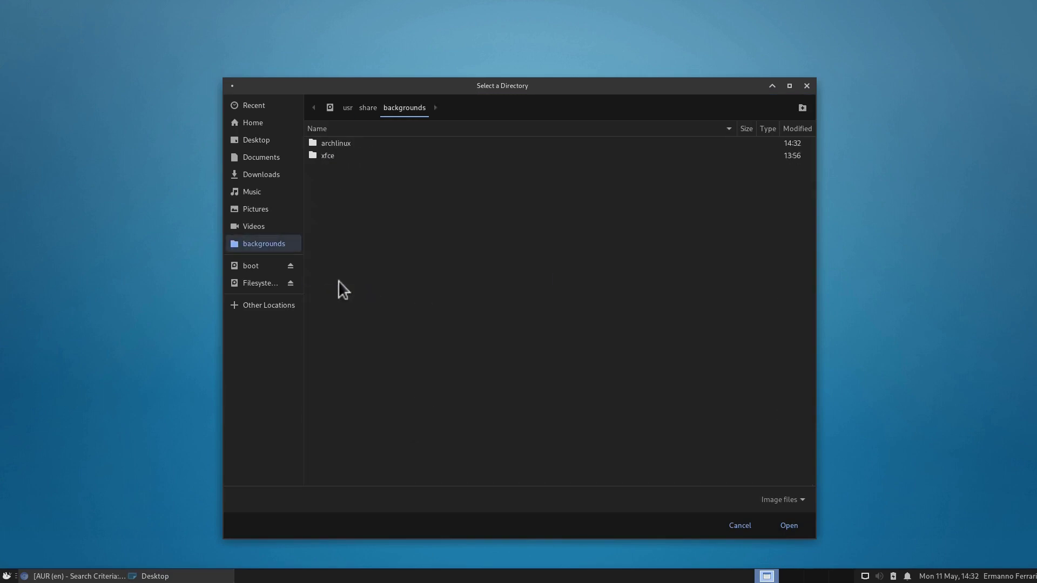
{"action": "double_click", "coordinate": [336, 142]}
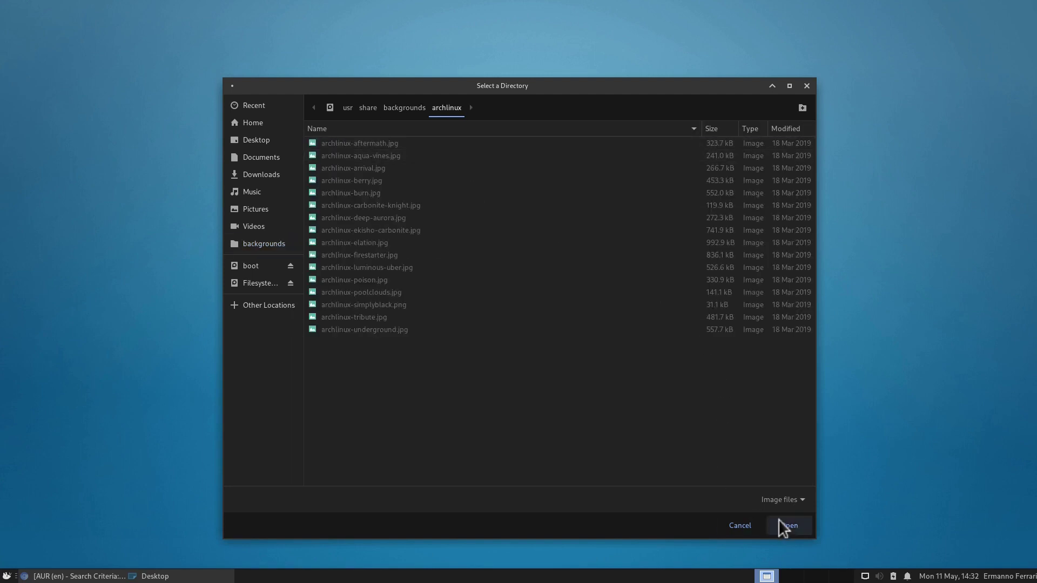
{"action": "left_click", "coordinate": [780, 522]}
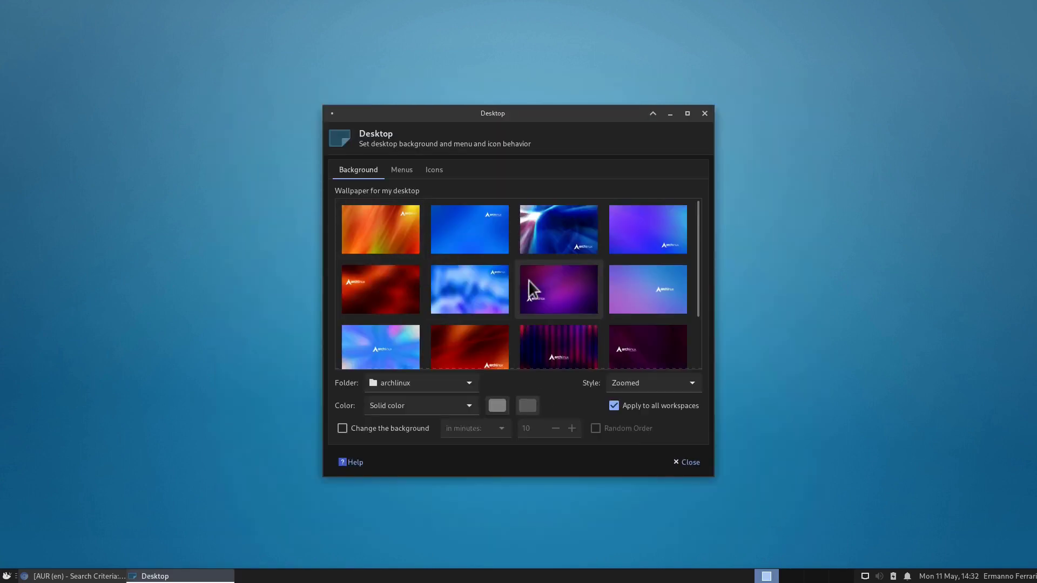
Step: Set the blue light-burst Arch image as wallpaper and close the settings
{"action": "scroll", "coordinate": [423, 254], "scroll_direction": "down", "scroll_amount": 1}
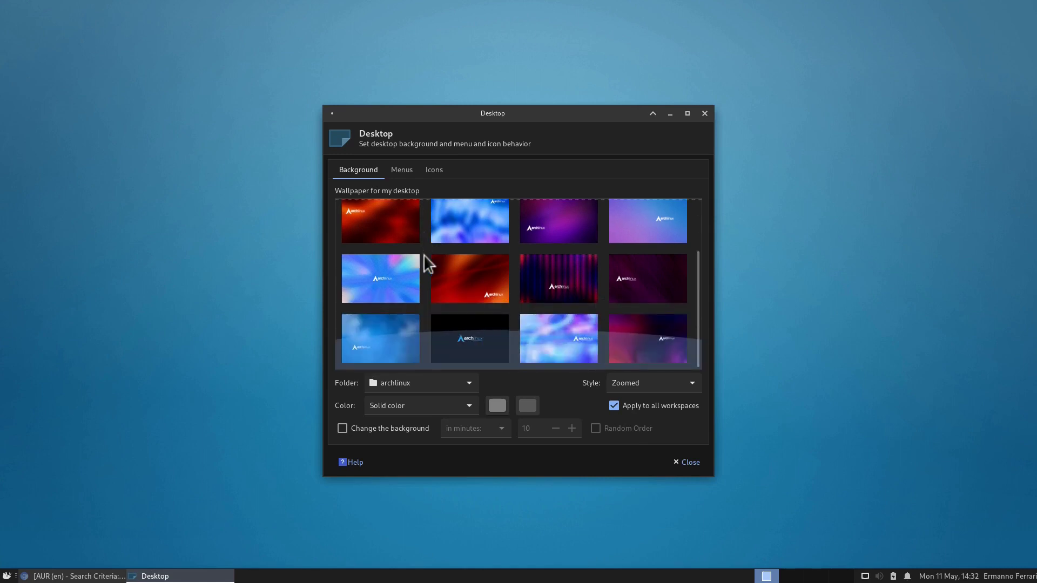
{"action": "scroll", "coordinate": [423, 255], "scroll_direction": "up", "scroll_amount": 1}
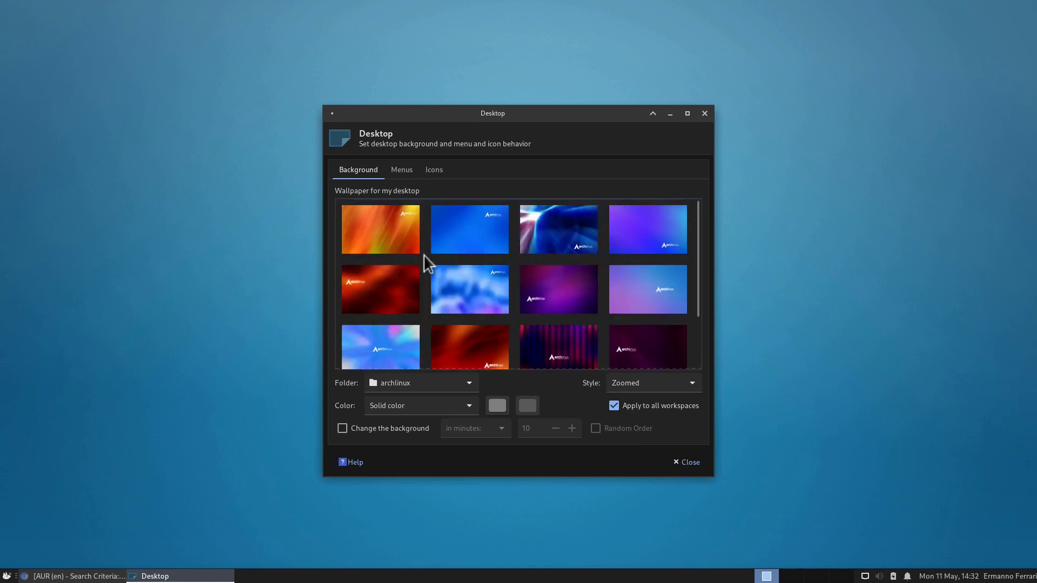
{"action": "scroll", "coordinate": [423, 254], "scroll_direction": "down", "scroll_amount": 1}
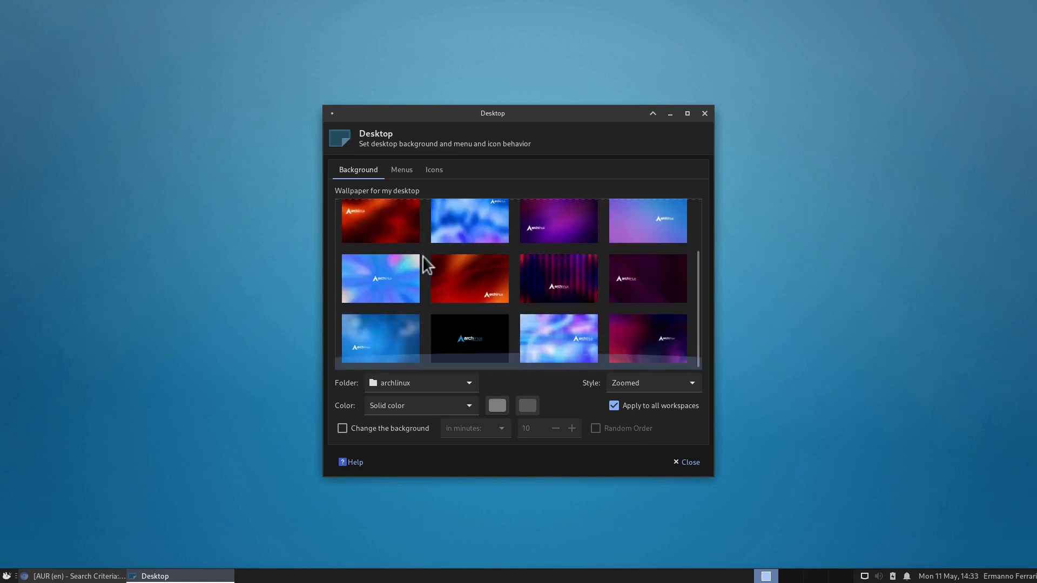
{"action": "scroll", "coordinate": [484, 268], "scroll_direction": "up", "scroll_amount": 1}
{"action": "left_click", "coordinate": [542, 223]}
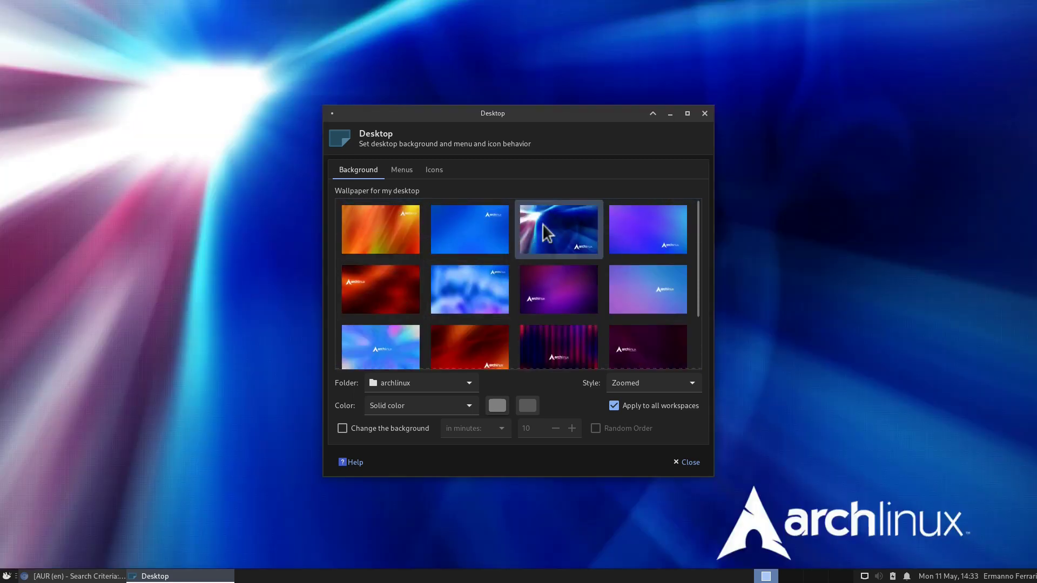
{"action": "left_click", "coordinate": [697, 464]}
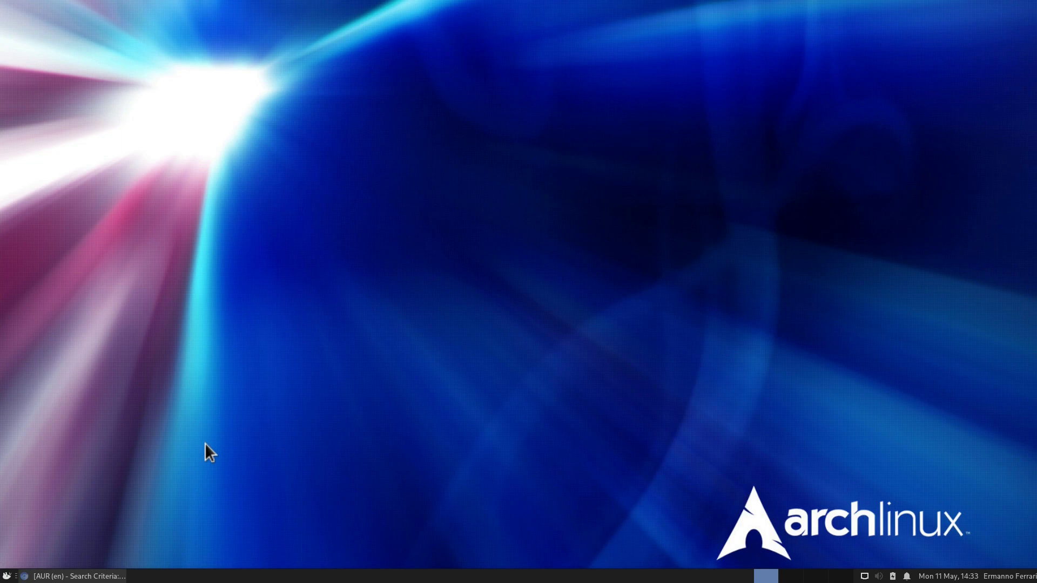
Step: Set the Whisker Menu panel button icon to distributor-logo-archlinux, found under All Icons
{"action": "right_click", "coordinate": [6, 575]}
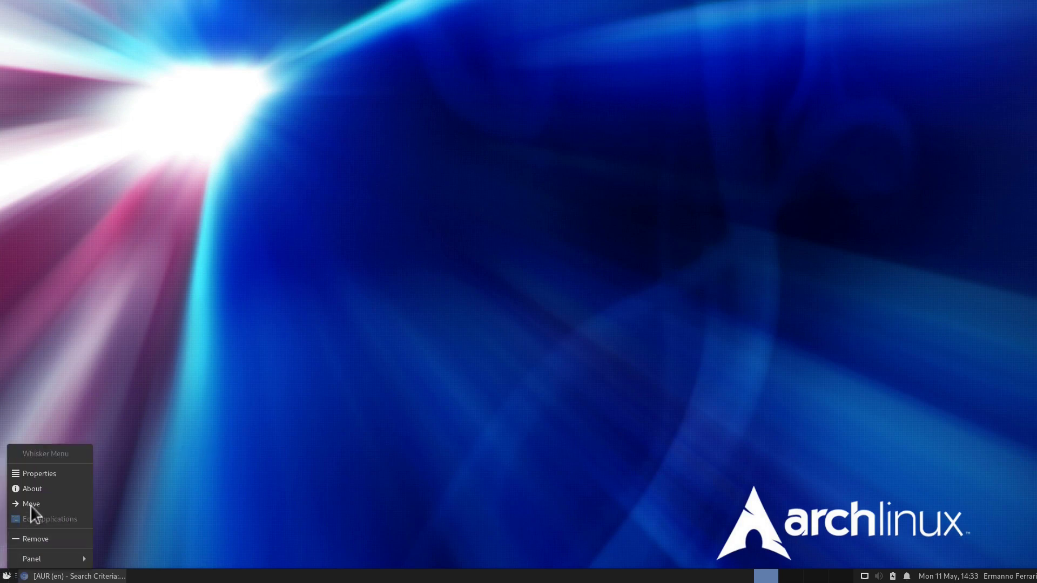
{"action": "left_click", "coordinate": [31, 471]}
{"action": "left_click", "coordinate": [452, 173]}
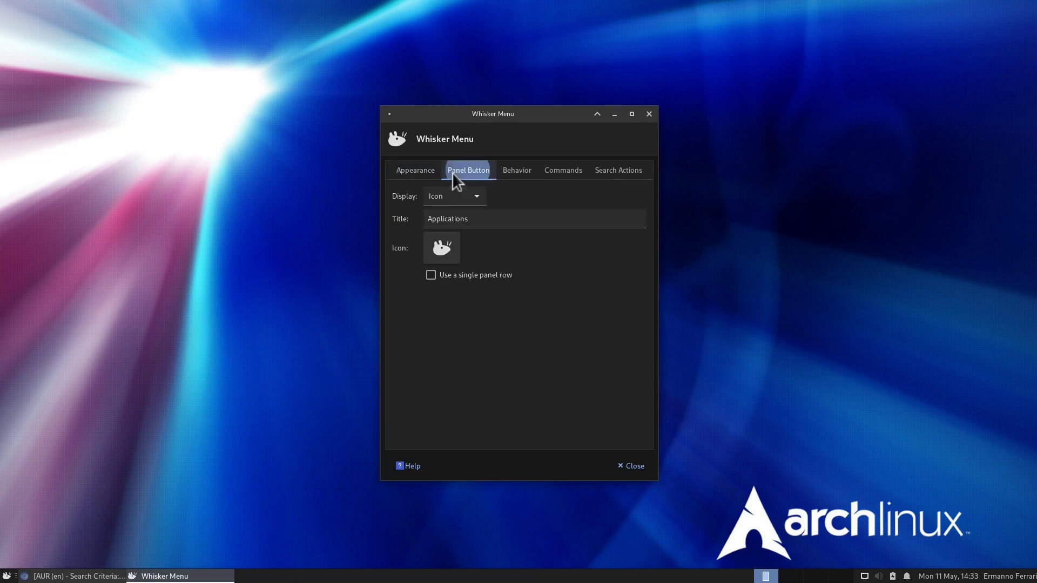
{"action": "left_click", "coordinate": [443, 248]}
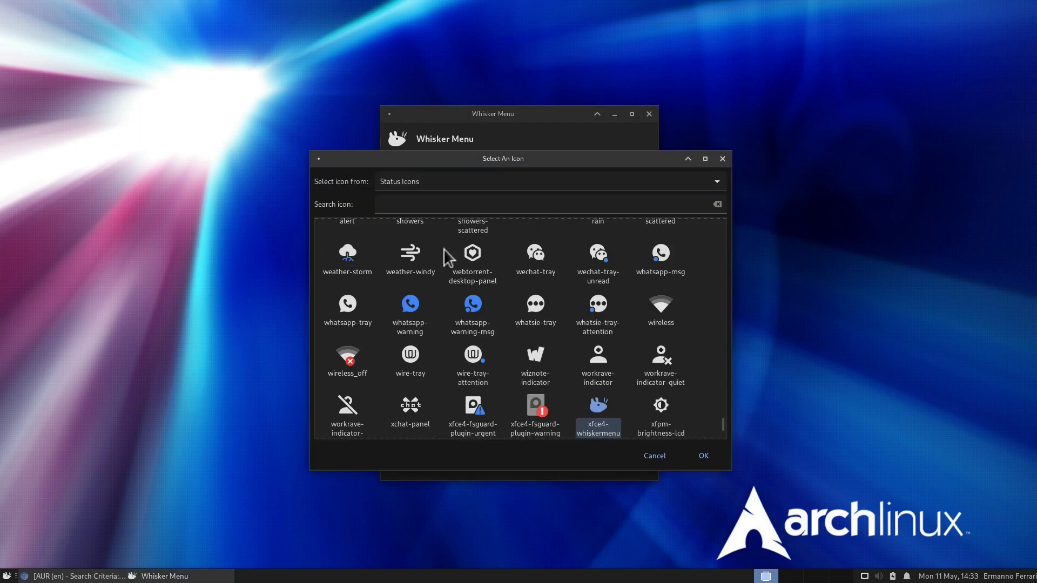
{"action": "left_click", "coordinate": [413, 182]}
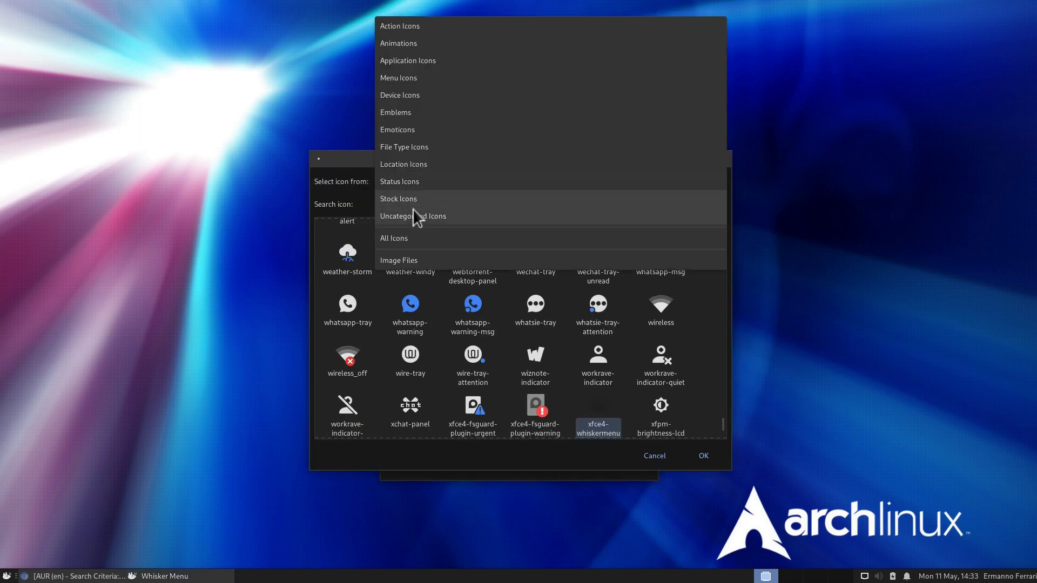
{"action": "left_click", "coordinate": [413, 239]}
{"action": "left_click", "coordinate": [405, 201]}
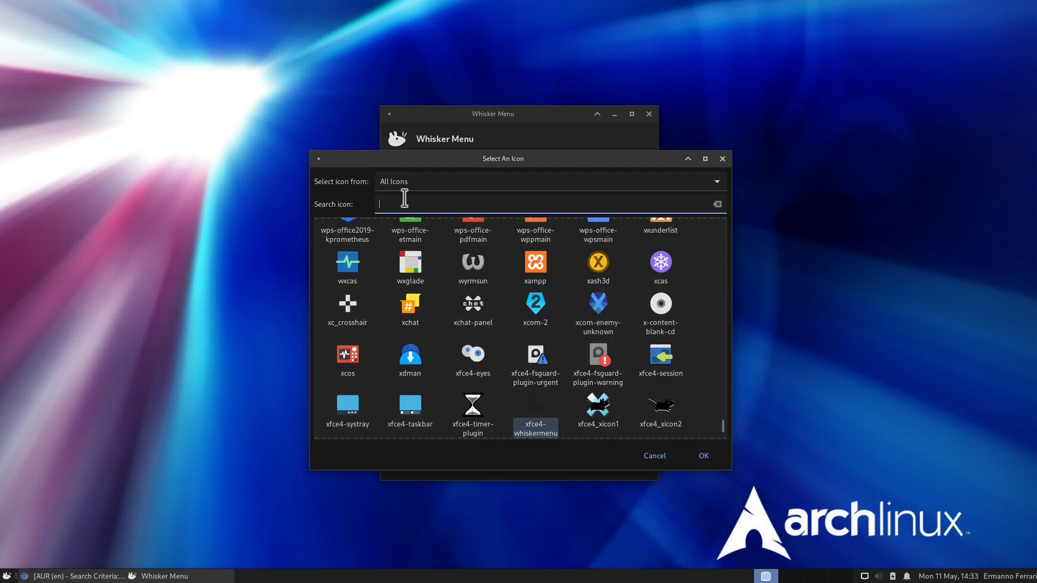
{"action": "type", "text": "arch"}
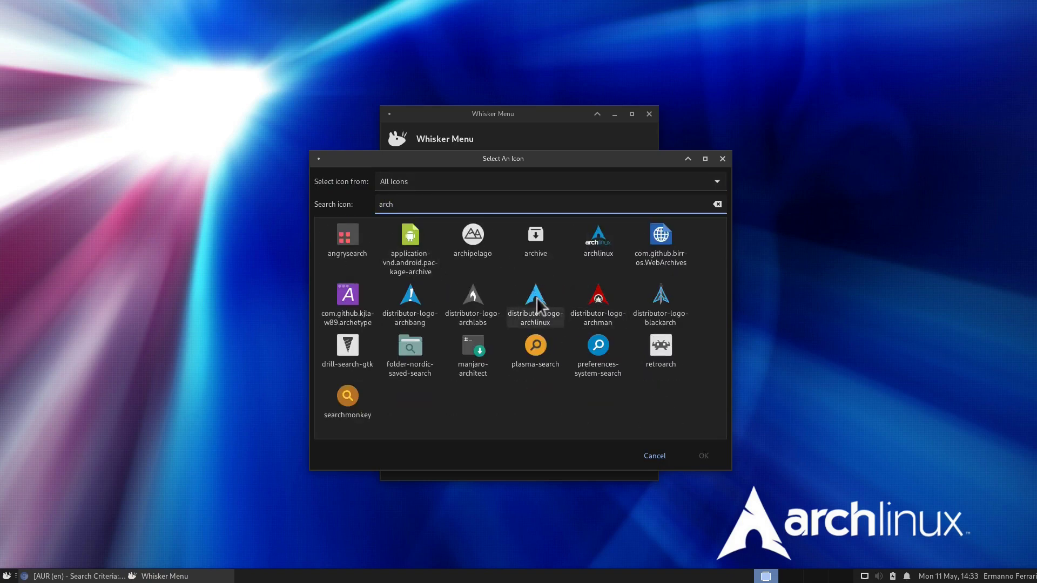
{"action": "left_click", "coordinate": [536, 297]}
{"action": "left_click", "coordinate": [709, 456]}
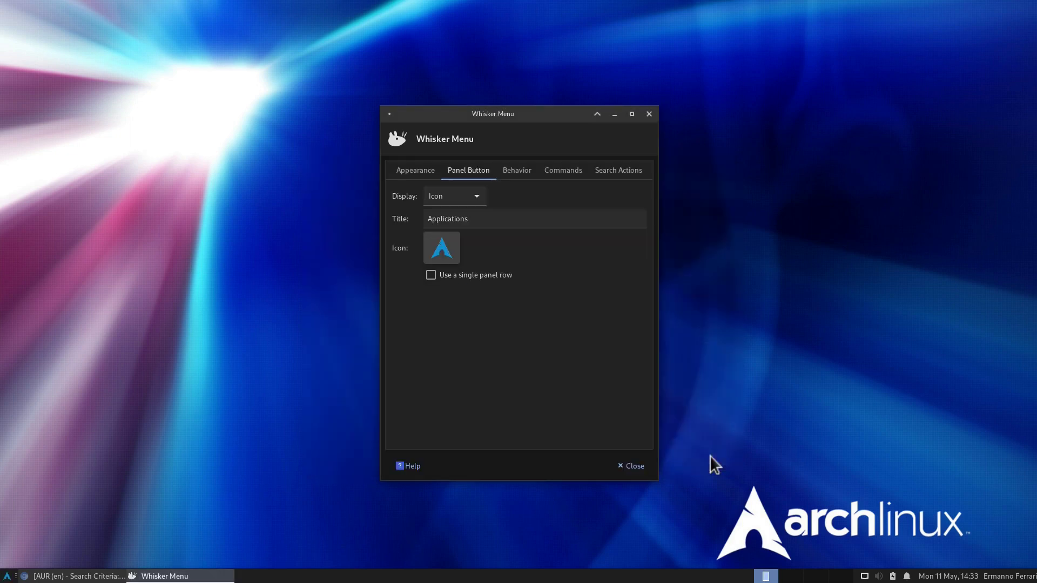
Step: Drag the application menu's edge to make it much taller, then close the menu and properties
{"action": "left_click", "coordinate": [6, 576]}
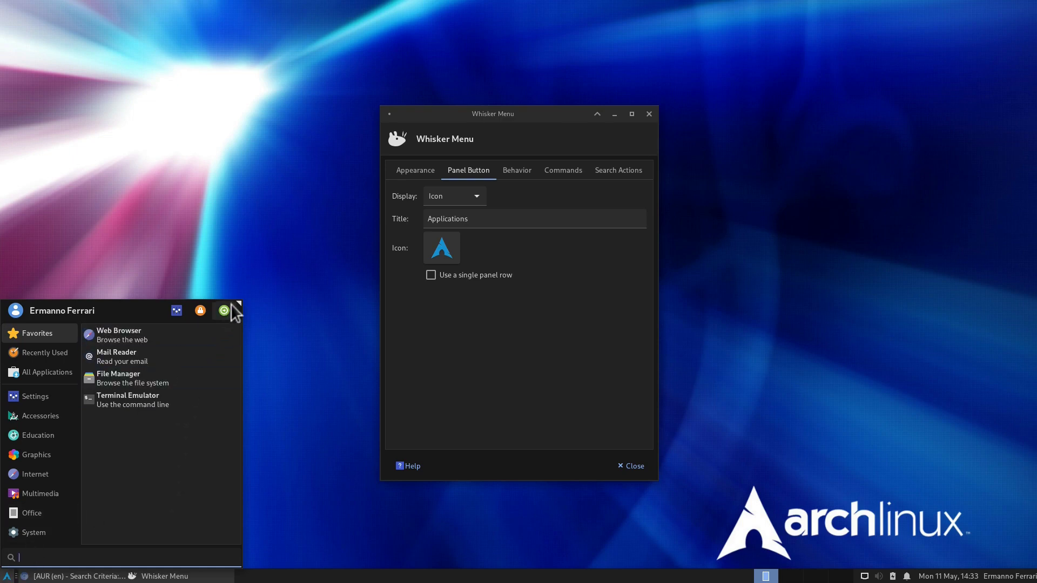
{"action": "left_click_drag", "start_coordinate": [234, 306], "coordinate": [216, 289]}
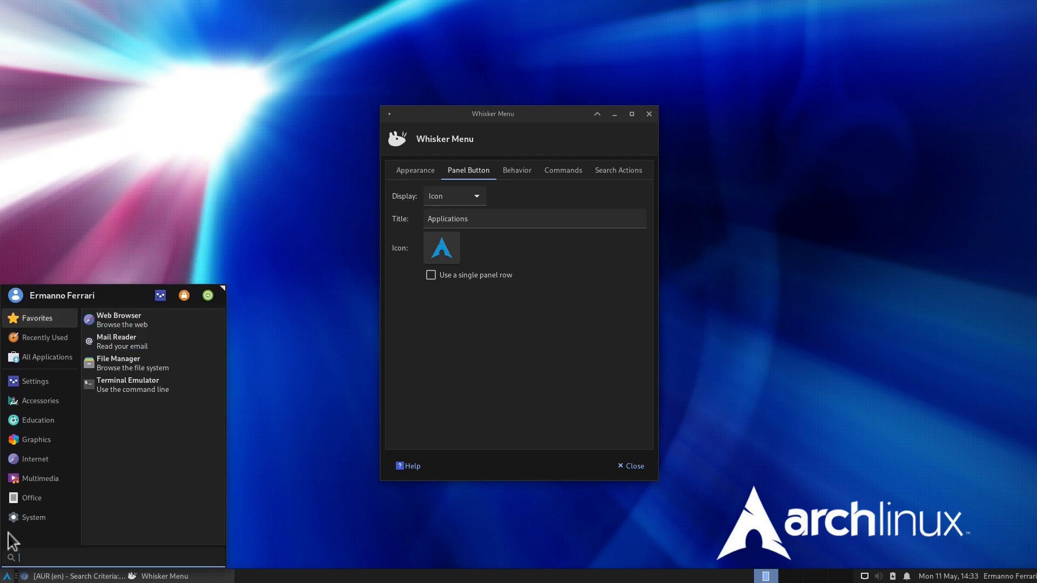
{"action": "mouse_move", "coordinate": [70, 513]}
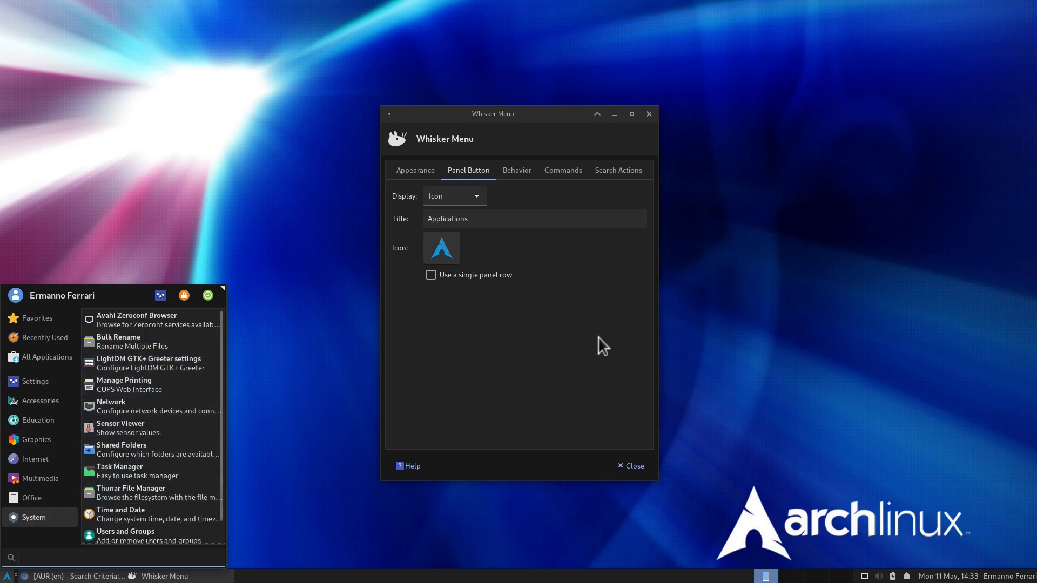
{"action": "left_click", "coordinate": [628, 466]}
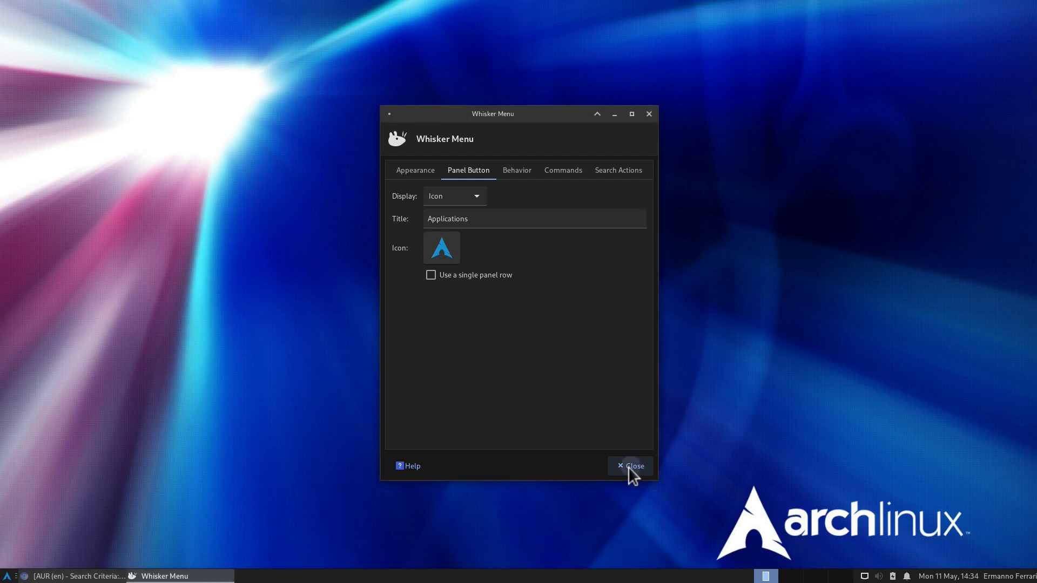
{"action": "left_click", "coordinate": [627, 466]}
Step: Open LightDM GTK+ Greeter settings from the Settings Manager and authenticate with the password
{"action": "left_click", "coordinate": [7, 576]}
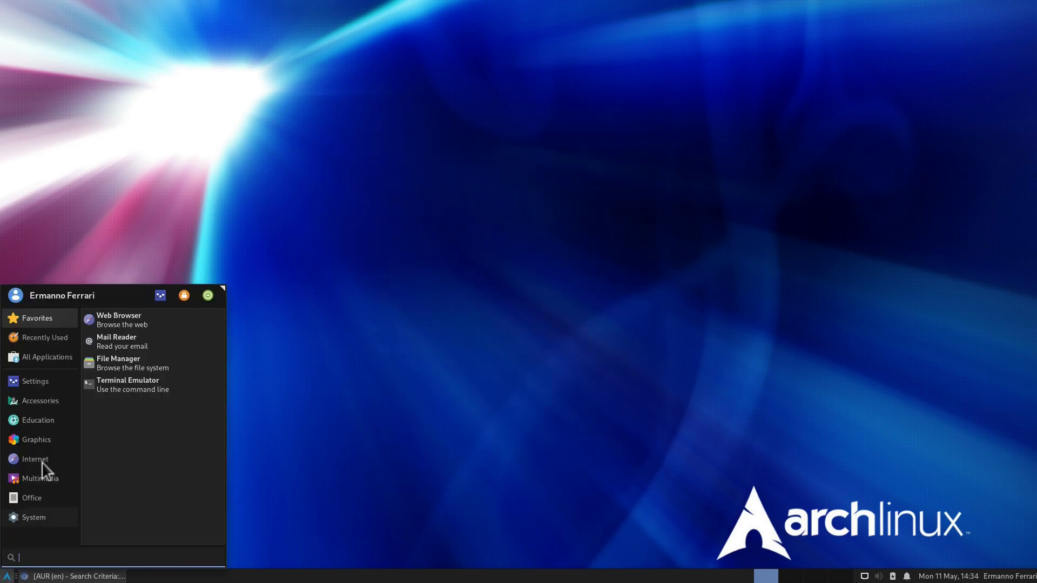
{"action": "mouse_move", "coordinate": [41, 381]}
{"action": "left_click", "coordinate": [138, 319]}
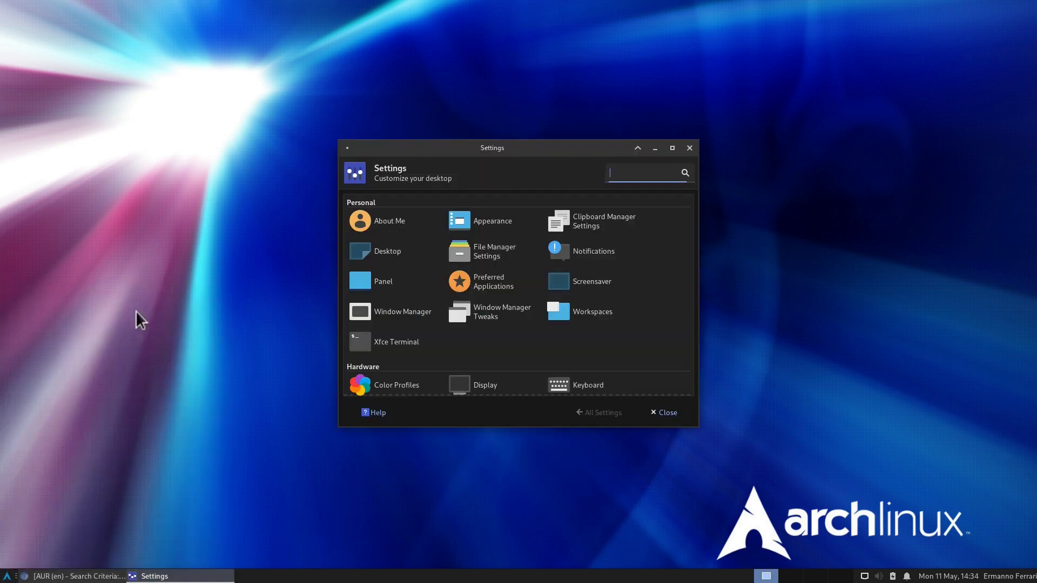
{"action": "scroll", "coordinate": [504, 329], "scroll_direction": "down", "scroll_amount": 2}
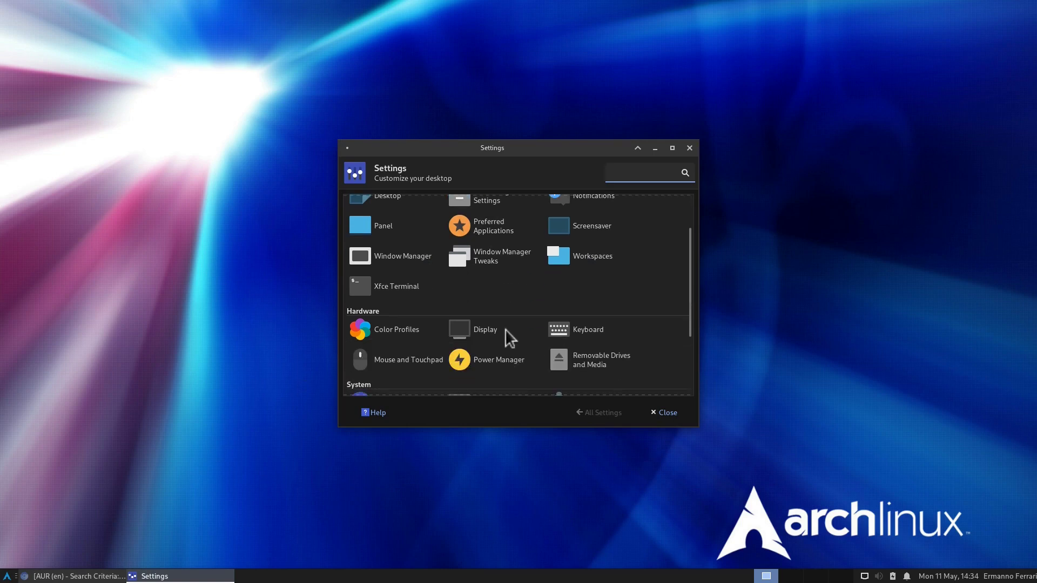
{"action": "scroll", "coordinate": [510, 336], "scroll_direction": "down", "scroll_amount": 3}
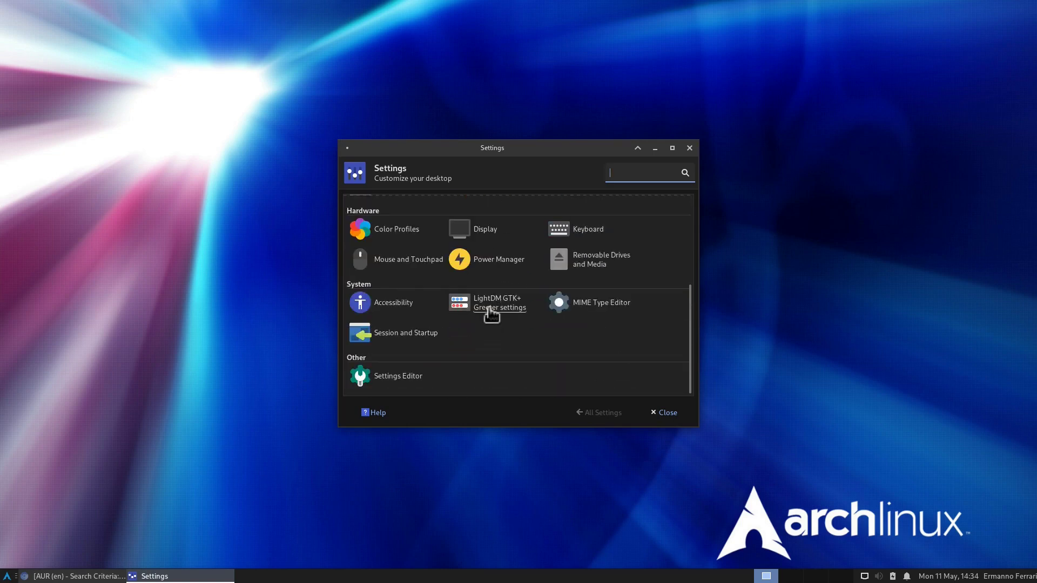
{"action": "left_click", "coordinate": [491, 311]}
{"action": "type", "text": "•••••••••"}
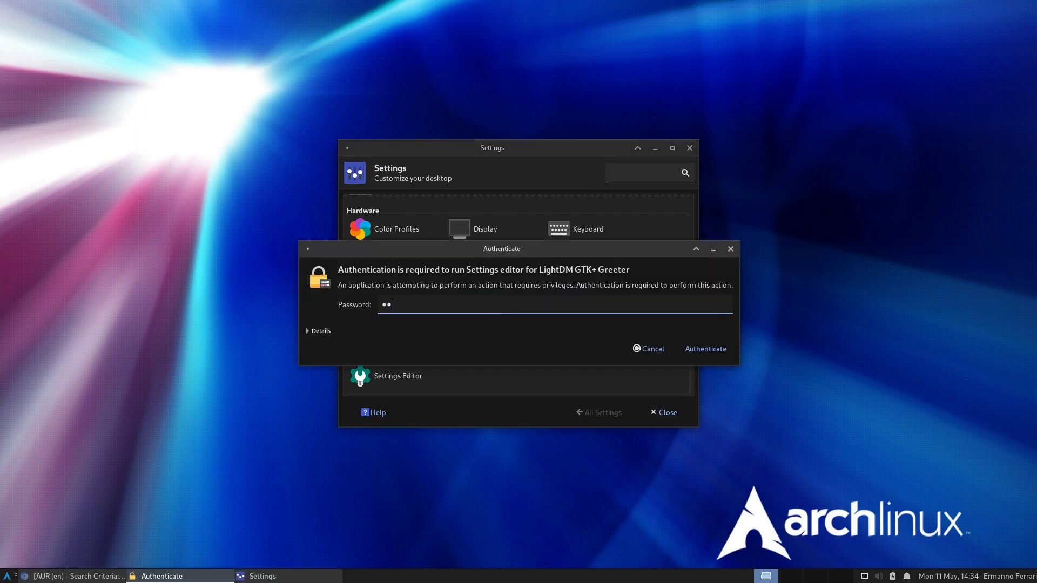
{"action": "key", "text": "Return"}
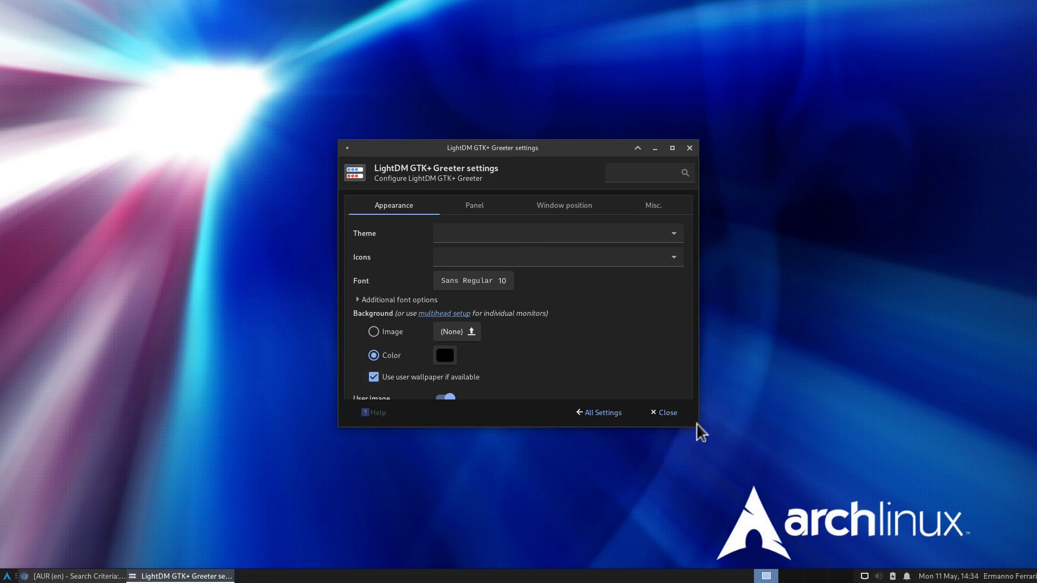
Step: Set the greeter theme to Materia-dark and the icons to Papirus-Dark
{"action": "left_click_drag", "start_coordinate": [689, 427], "coordinate": [689, 524]}
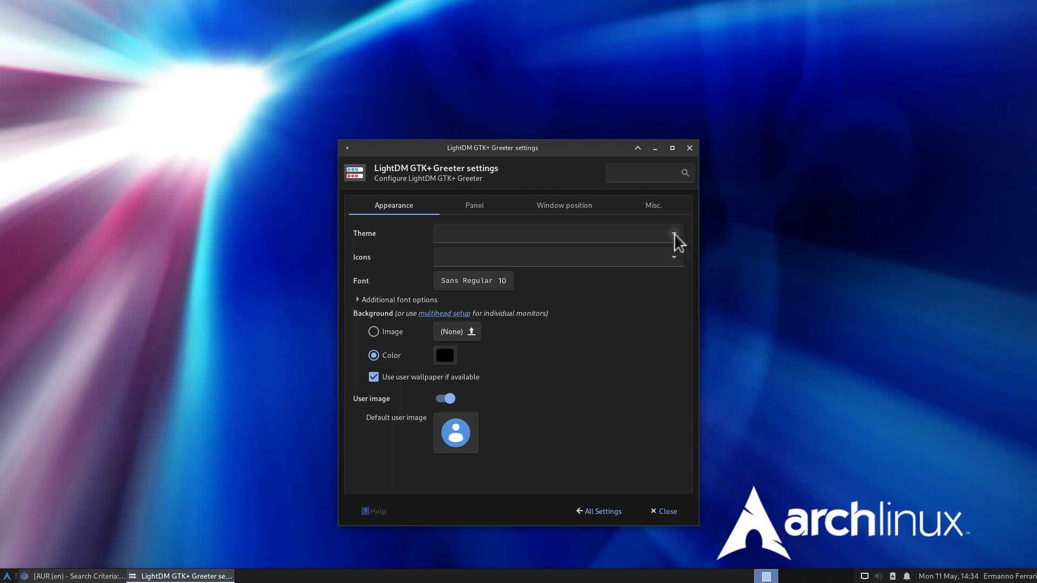
{"action": "left_click", "coordinate": [674, 233]}
{"action": "left_click", "coordinate": [576, 384]}
{"action": "left_click", "coordinate": [672, 256]}
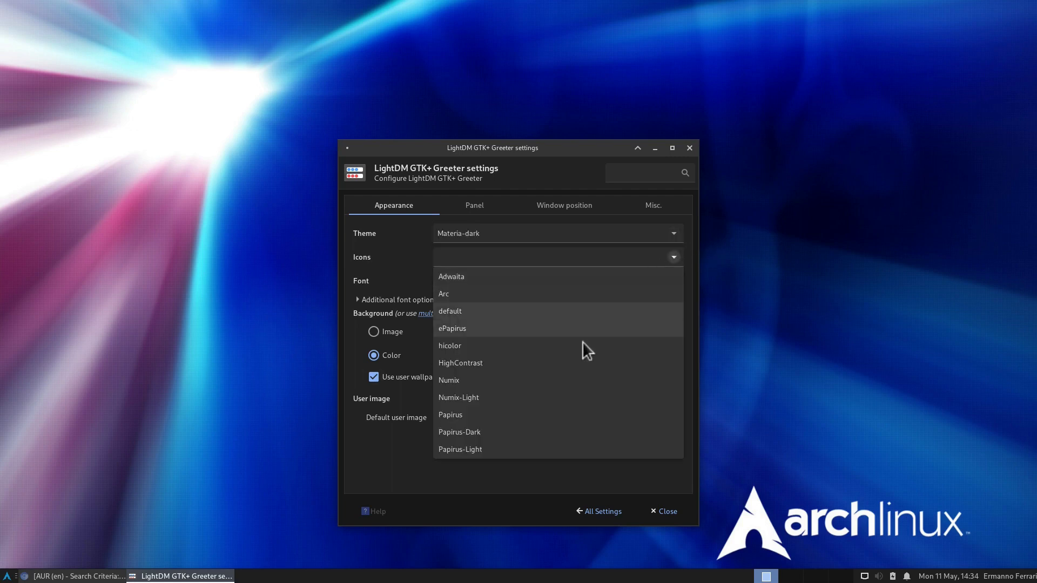
{"action": "left_click", "coordinate": [548, 430]}
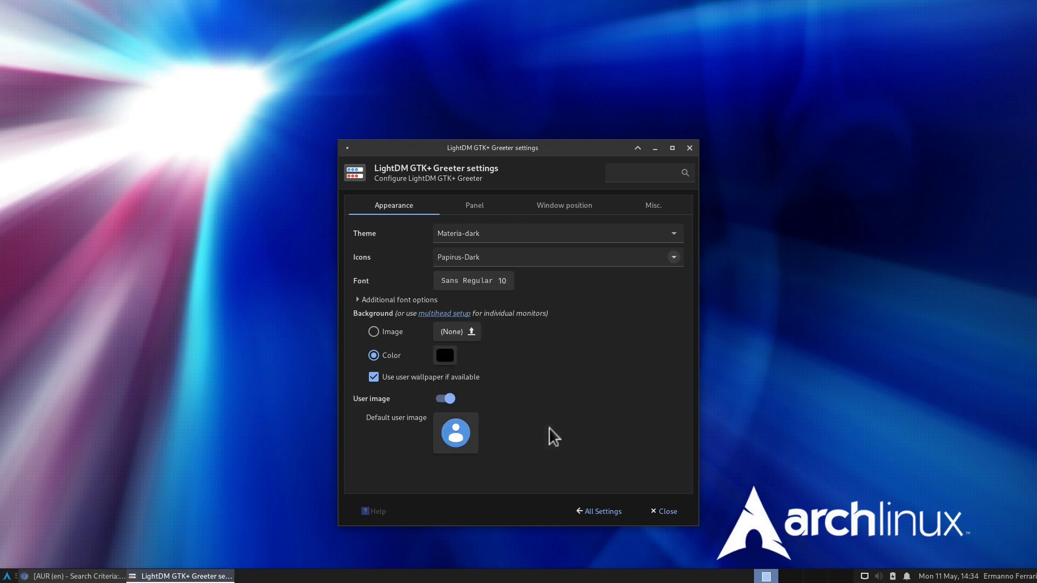
Step: Set the greeter font to Cantarell Regular
{"action": "left_click", "coordinate": [465, 284]}
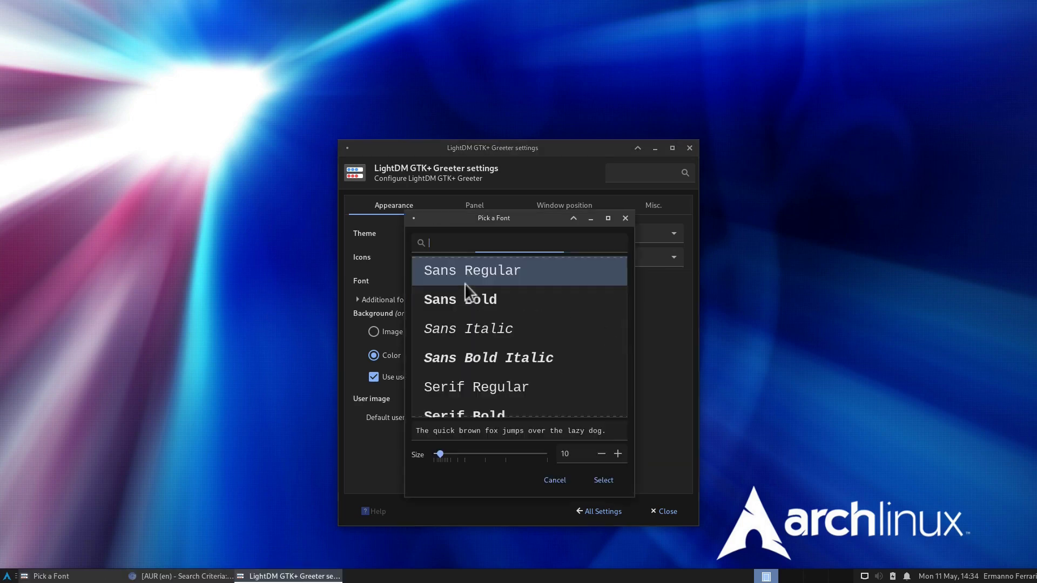
{"action": "type", "text": "can"}
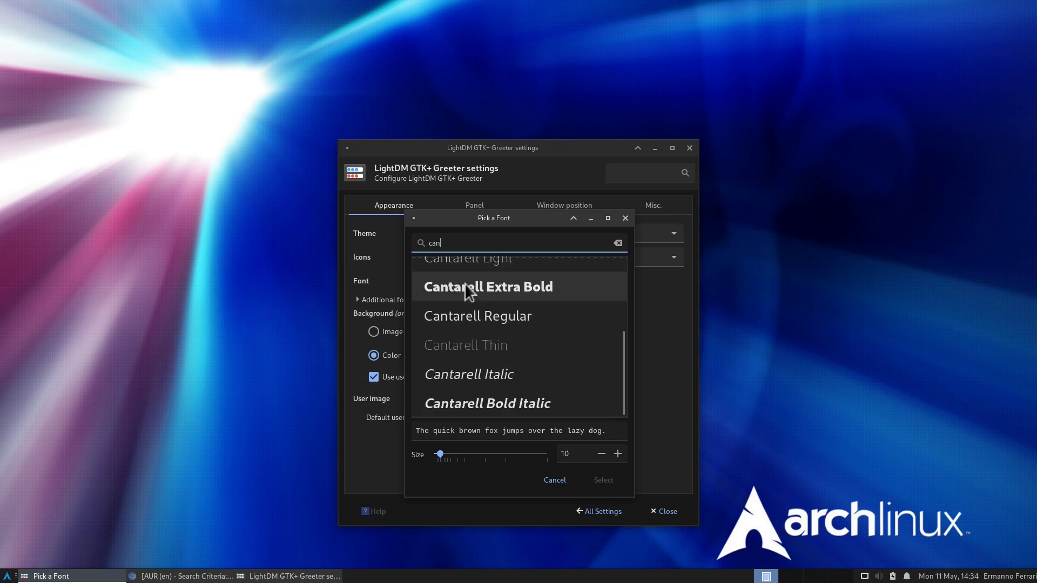
{"action": "left_click", "coordinate": [464, 314]}
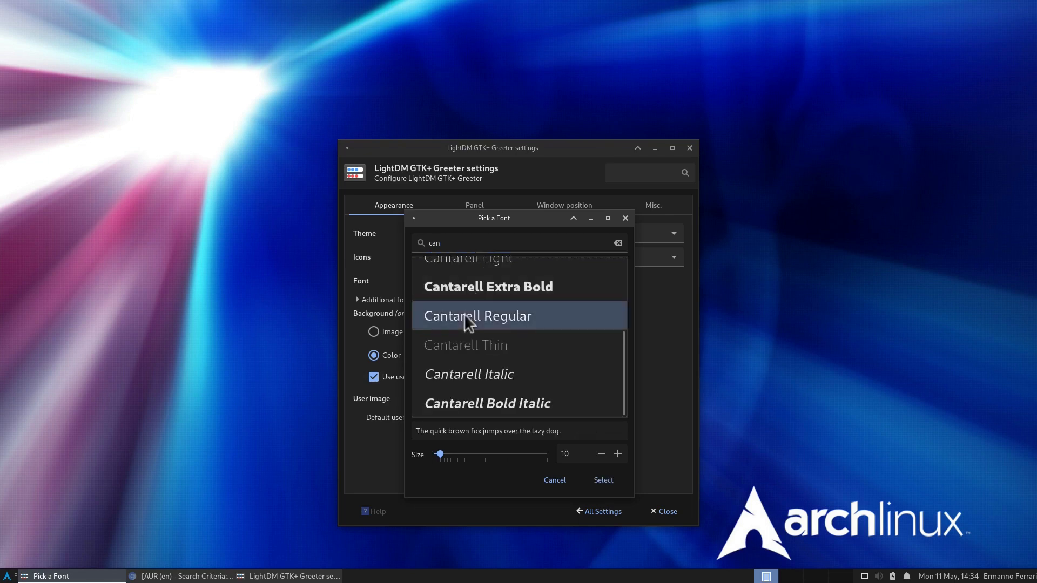
{"action": "left_click", "coordinate": [604, 481]}
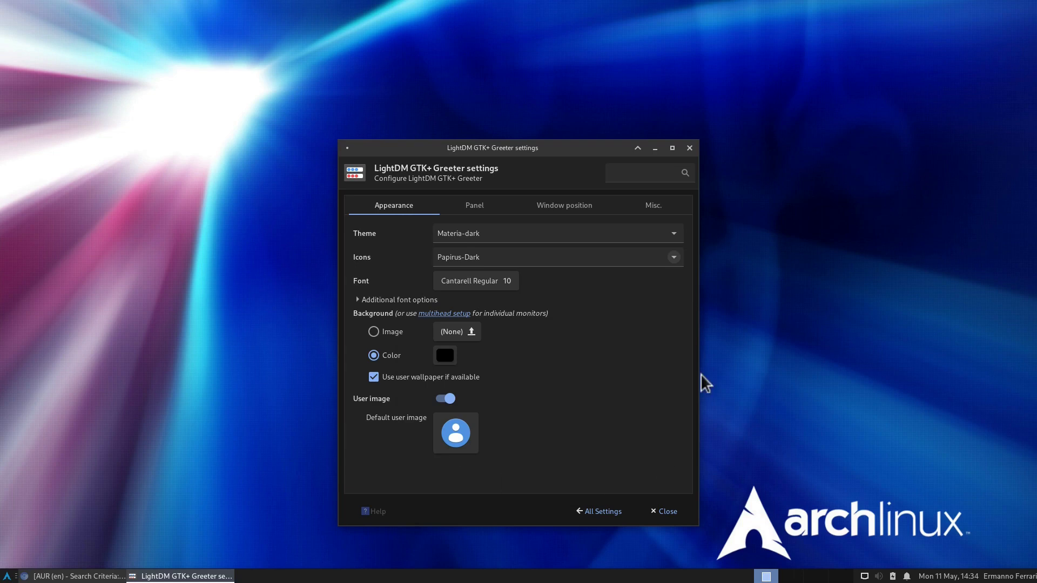
{"action": "left_click", "coordinate": [466, 200]}
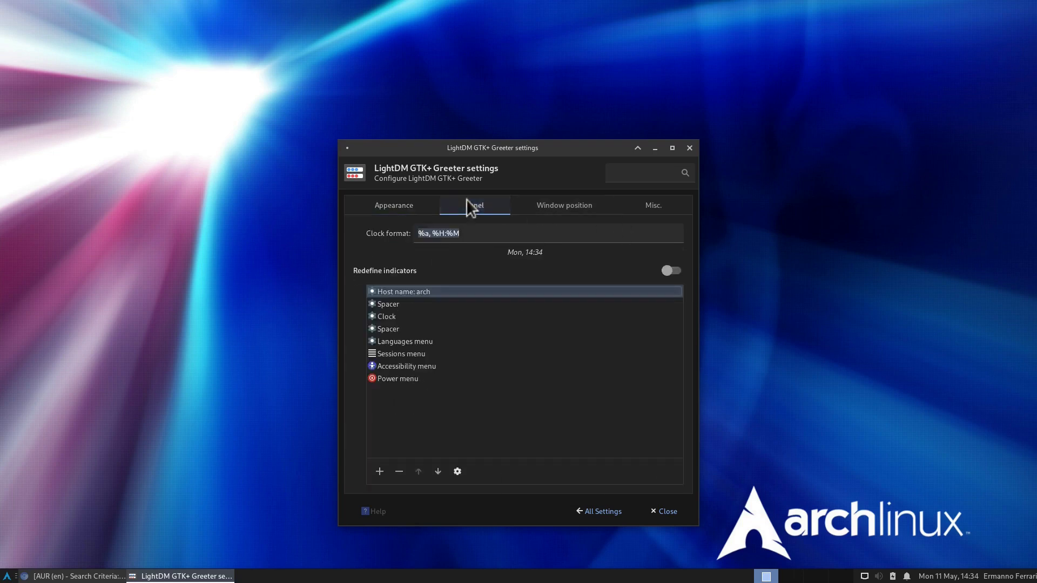
Step: Place the login window at 12% horizontal, 54% vertical, anchored middle-left, then view Misc. options
{"action": "left_click", "coordinate": [582, 206]}
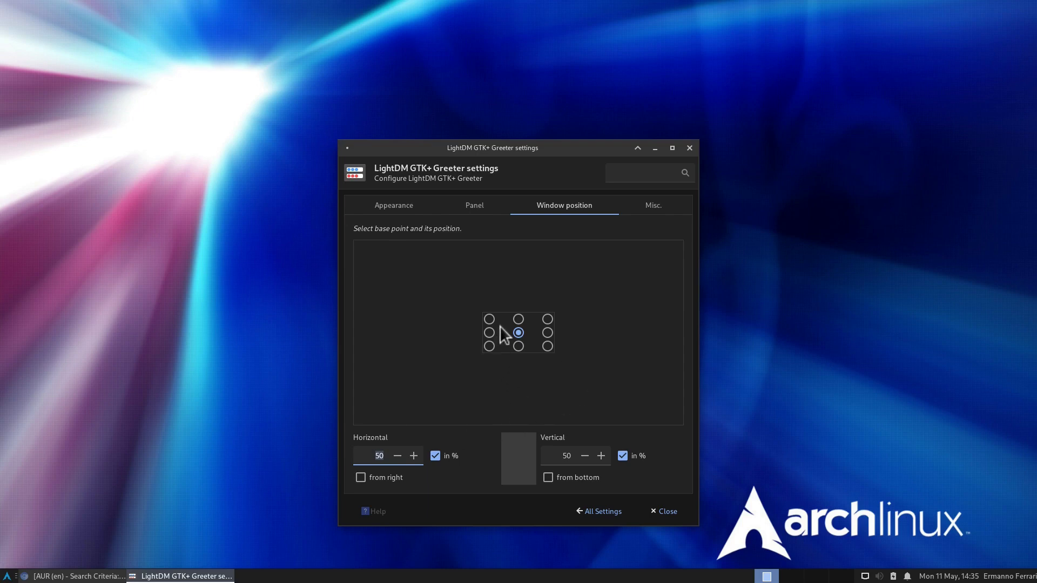
{"action": "left_click_drag", "start_coordinate": [500, 326], "coordinate": [395, 340]}
{"action": "left_click", "coordinate": [387, 339]}
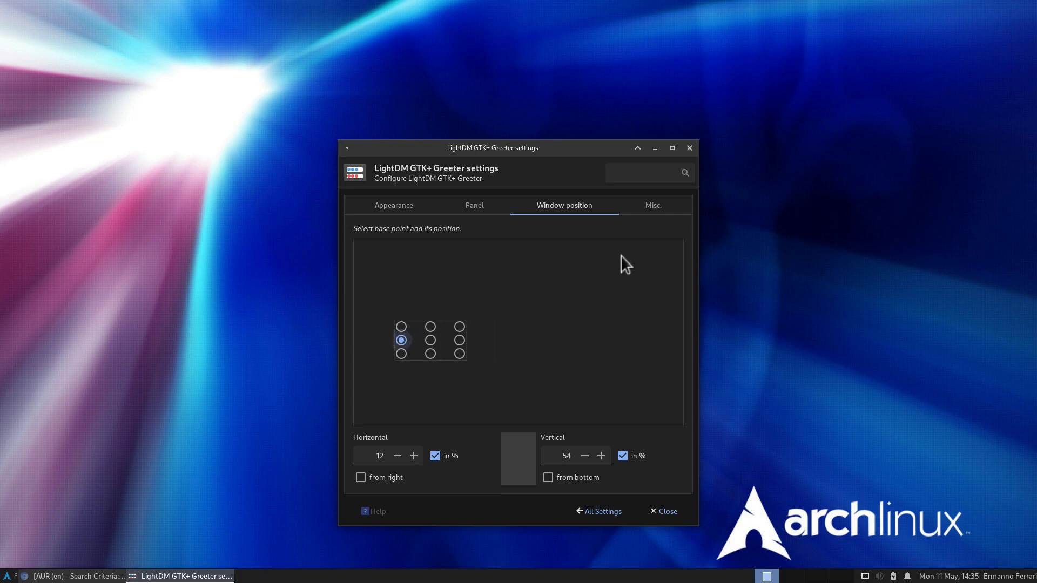
{"action": "left_click", "coordinate": [648, 211]}
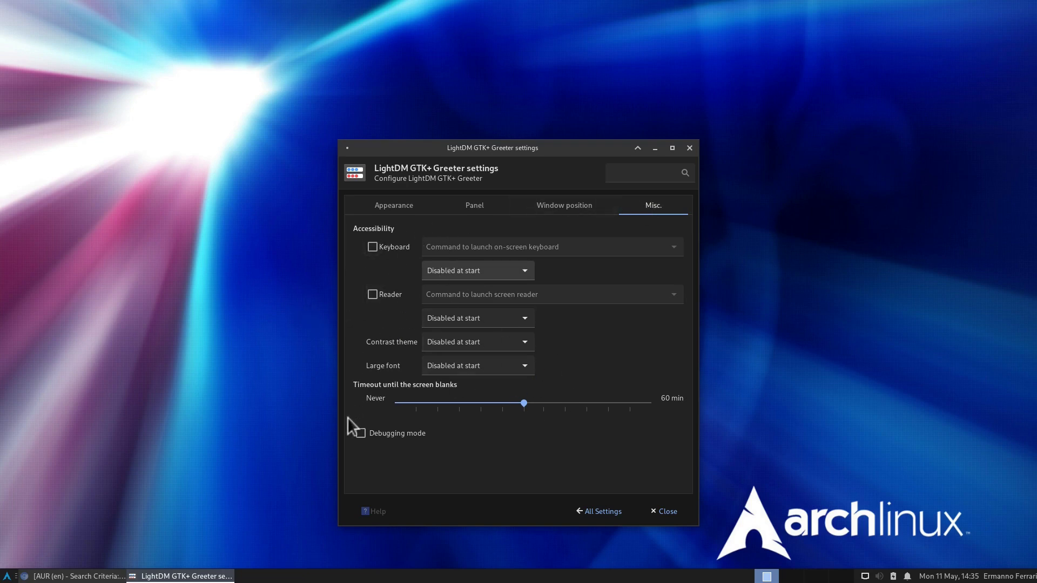
Step: Search settings for 'screens', open Screensaver, choose Floating Xfce, then view the Lock Screen tab
{"action": "left_click", "coordinate": [597, 512]}
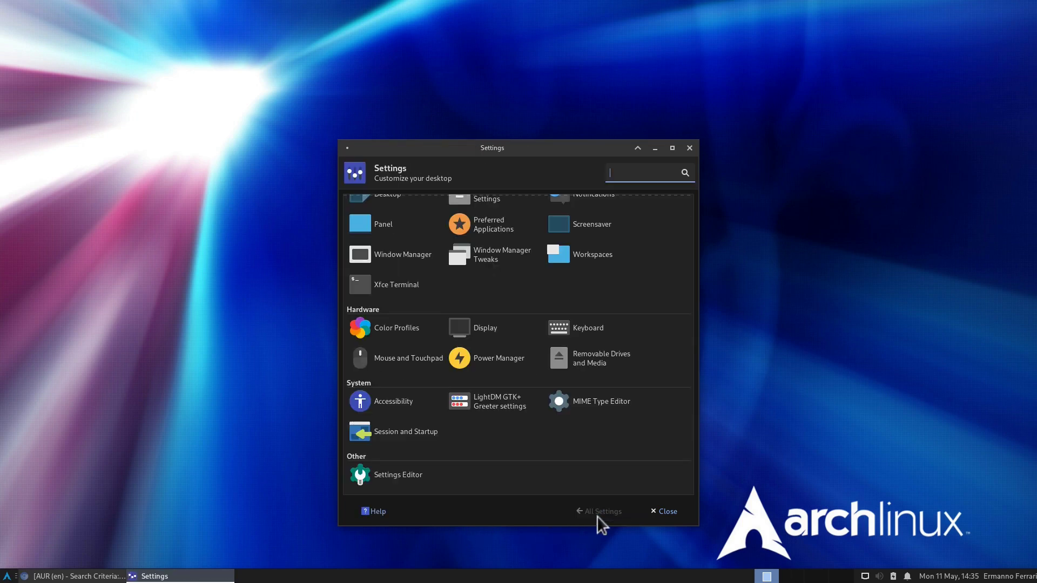
{"action": "type", "text": "sc"}
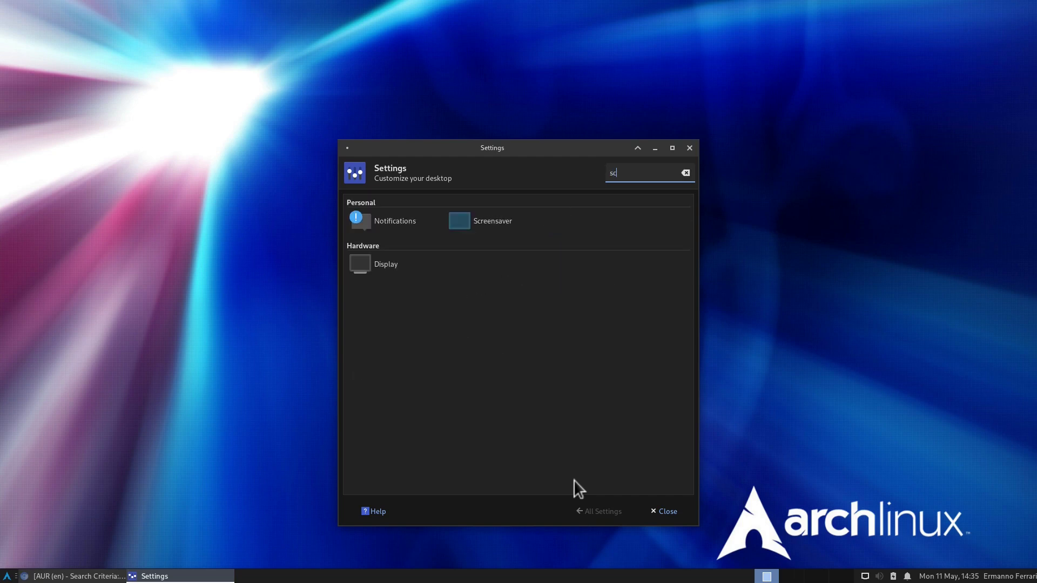
{"action": "type", "text": "reens"}
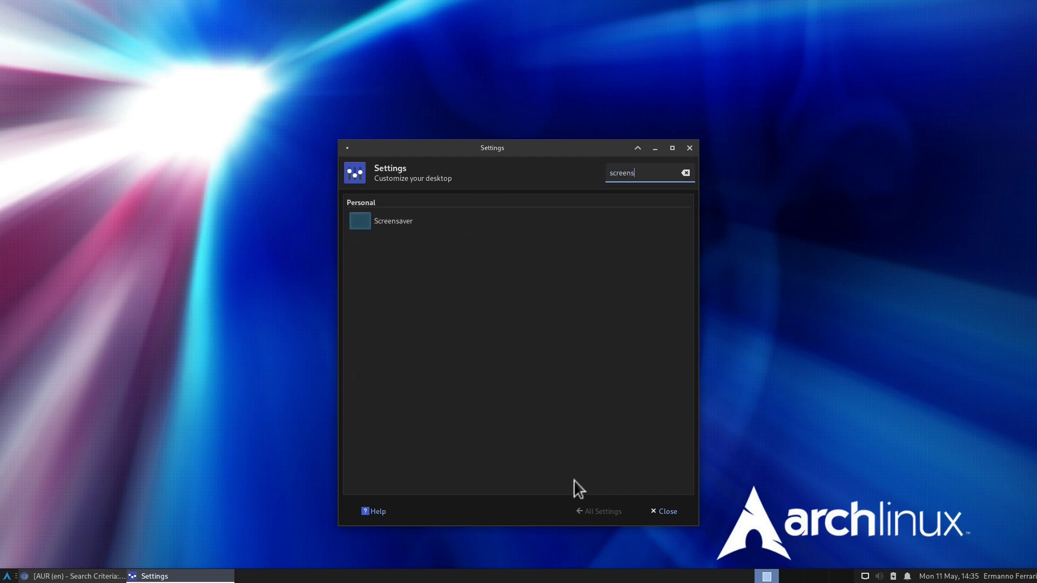
{"action": "left_click", "coordinate": [376, 220]}
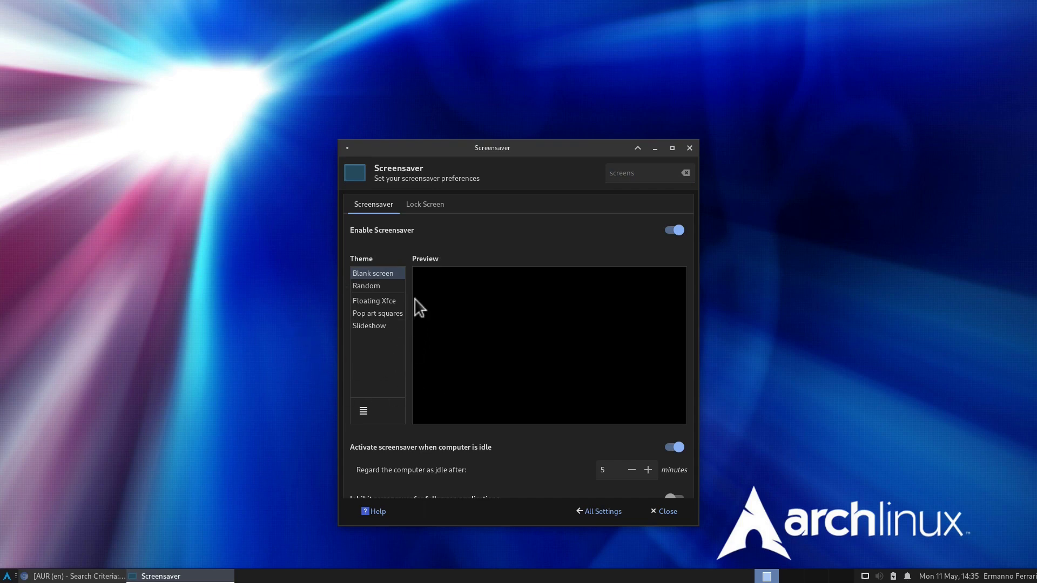
{"action": "left_click", "coordinate": [375, 308]}
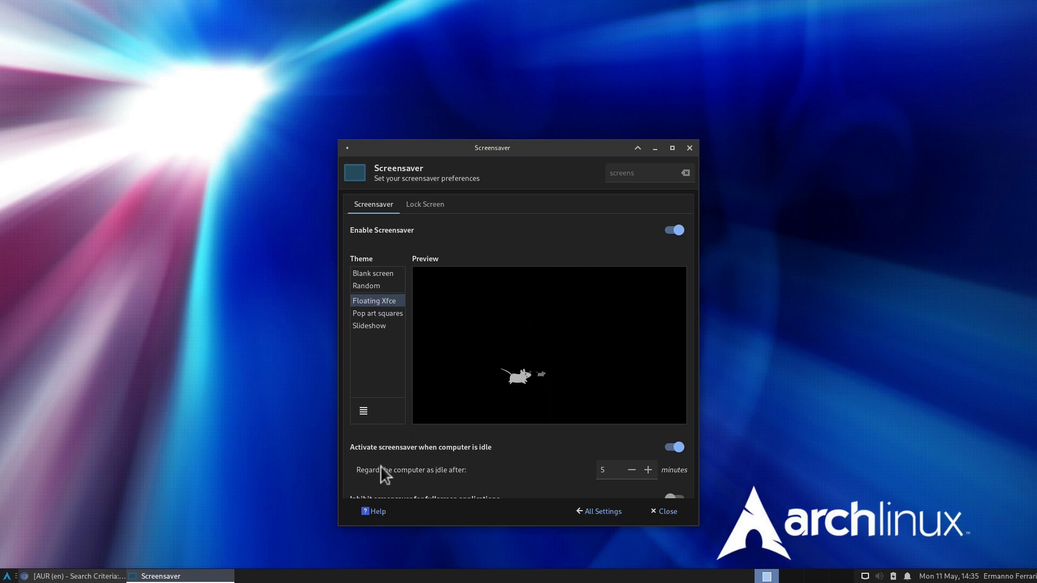
{"action": "scroll", "coordinate": [380, 466], "scroll_direction": "down", "scroll_amount": 1}
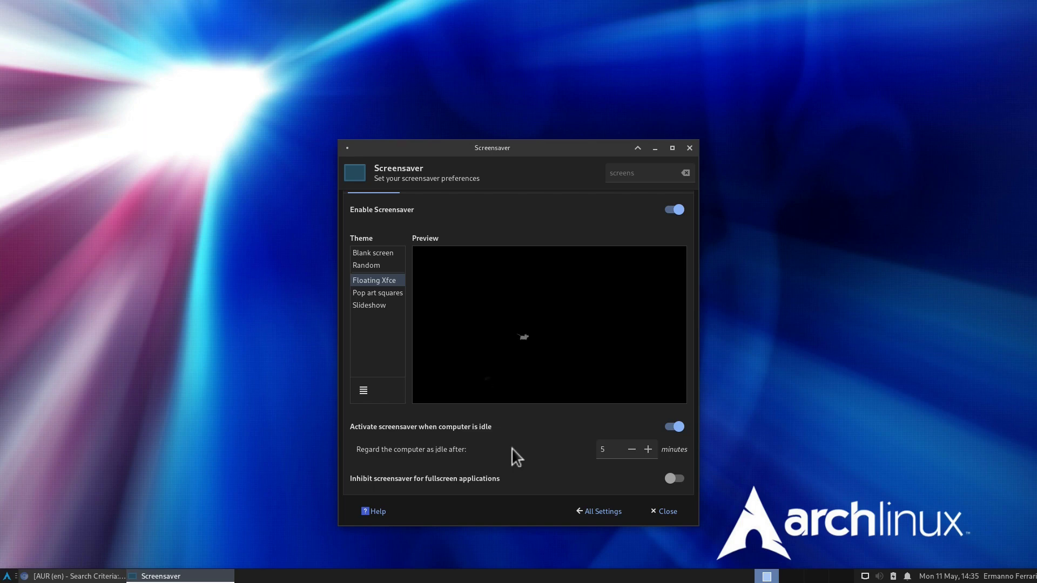
{"action": "scroll", "coordinate": [511, 448], "scroll_direction": "up", "scroll_amount": 1}
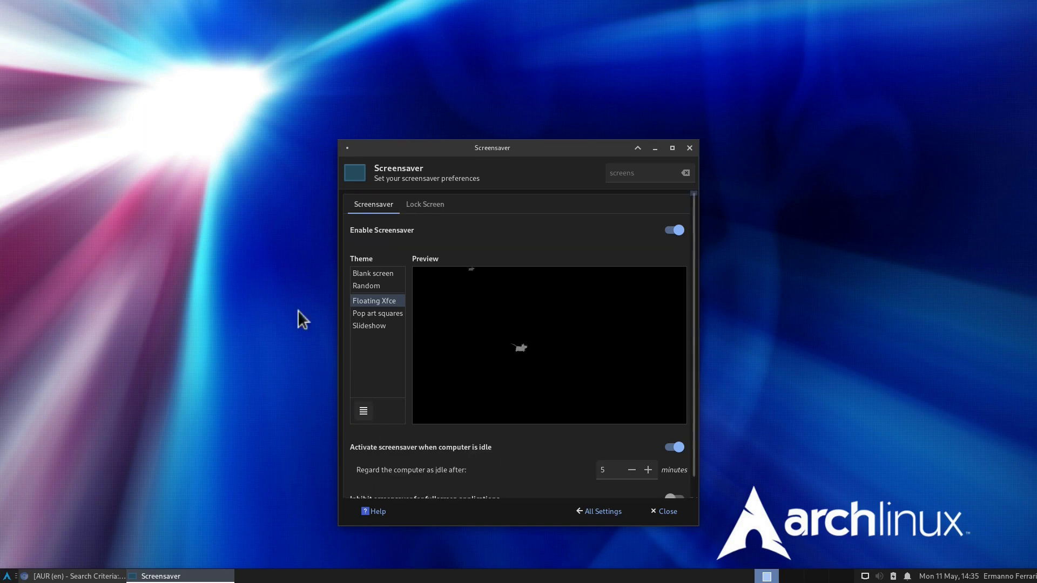
{"action": "left_click", "coordinate": [413, 201]}
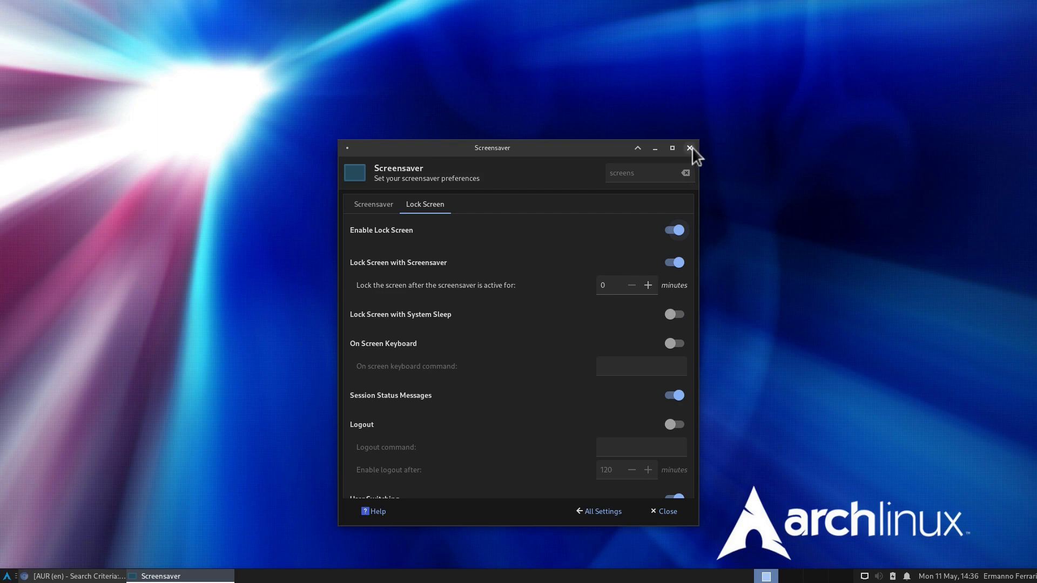
Step: Review the Application Shortcuts in Keyboard settings
{"action": "left_click", "coordinate": [601, 511]}
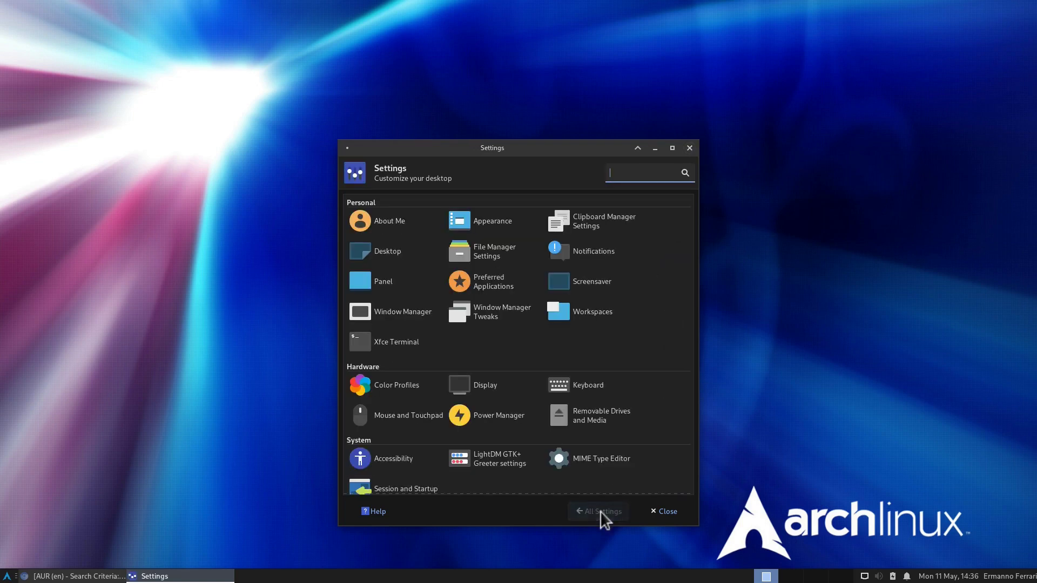
{"action": "left_click", "coordinate": [580, 387]}
{"action": "left_click", "coordinate": [433, 205]}
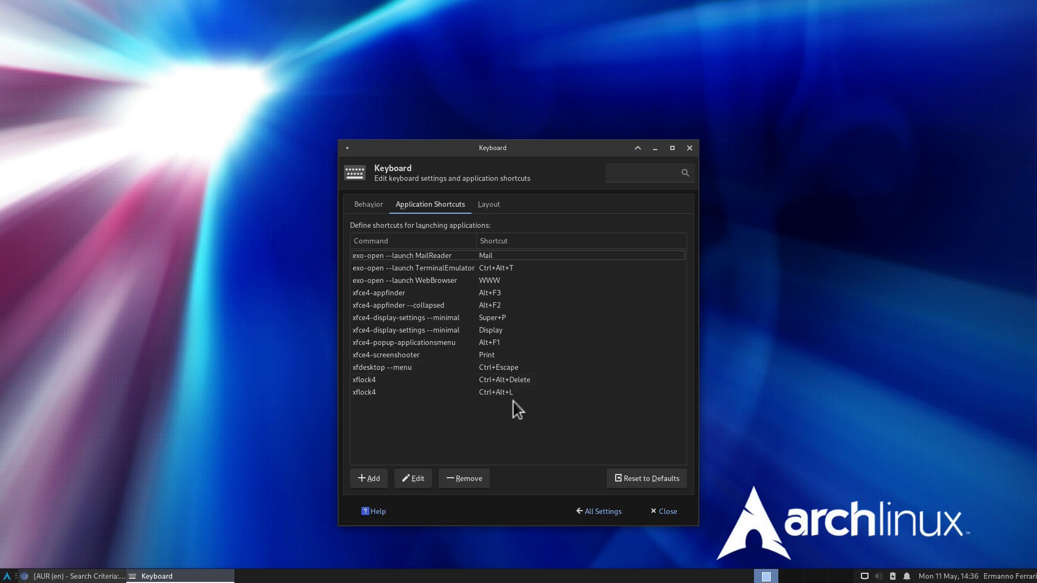
Step: Lock the screen with Ctrl+Alt+L, then unlock it with the account password
{"action": "key", "text": "ctrl+alt+l"}
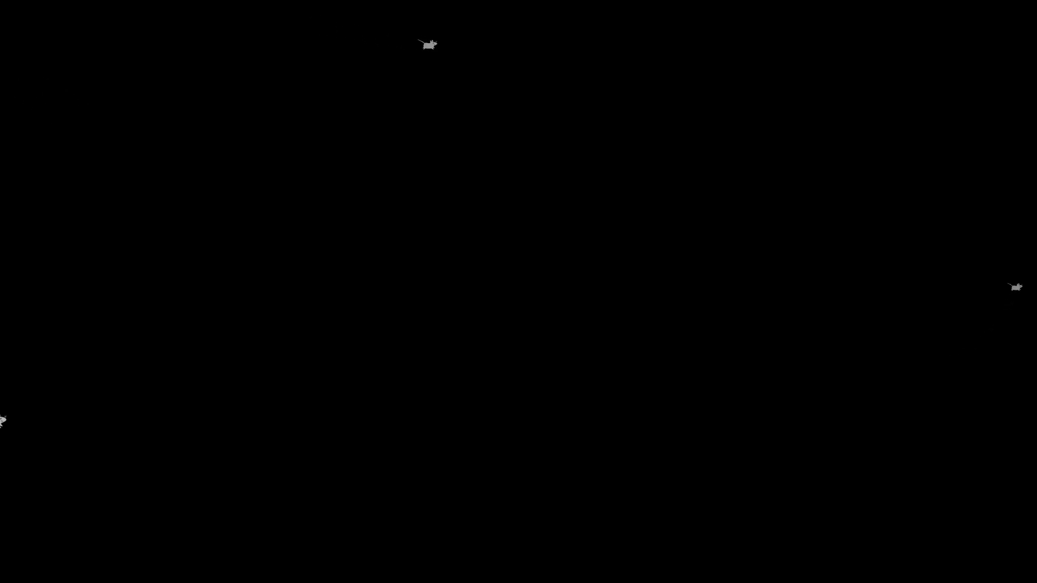
{"action": "mouse_move", "coordinate": [209, 248]}
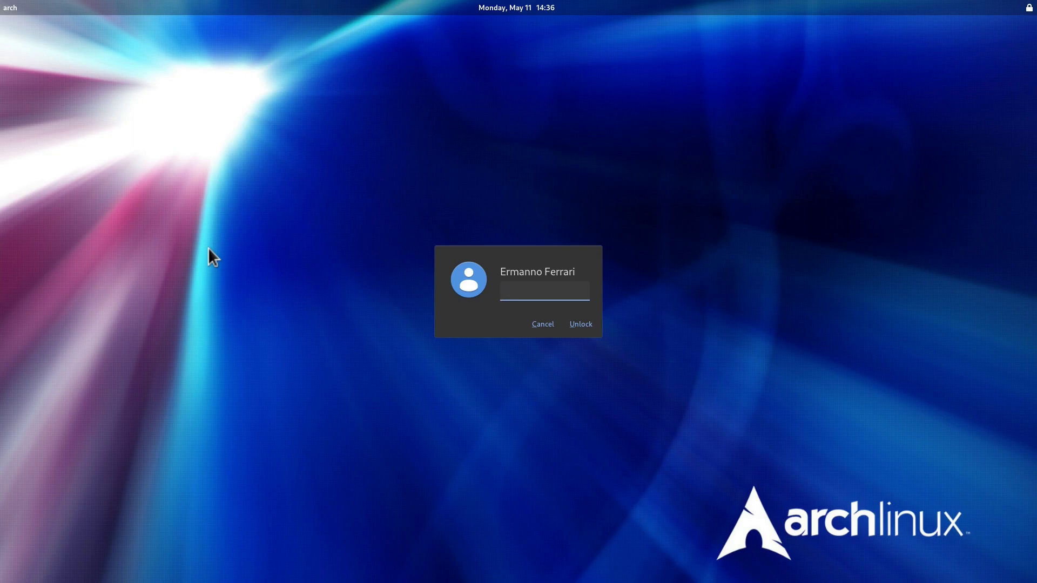
{"action": "type", "text": "•••••••••"}
{"action": "key", "text": "Return"}
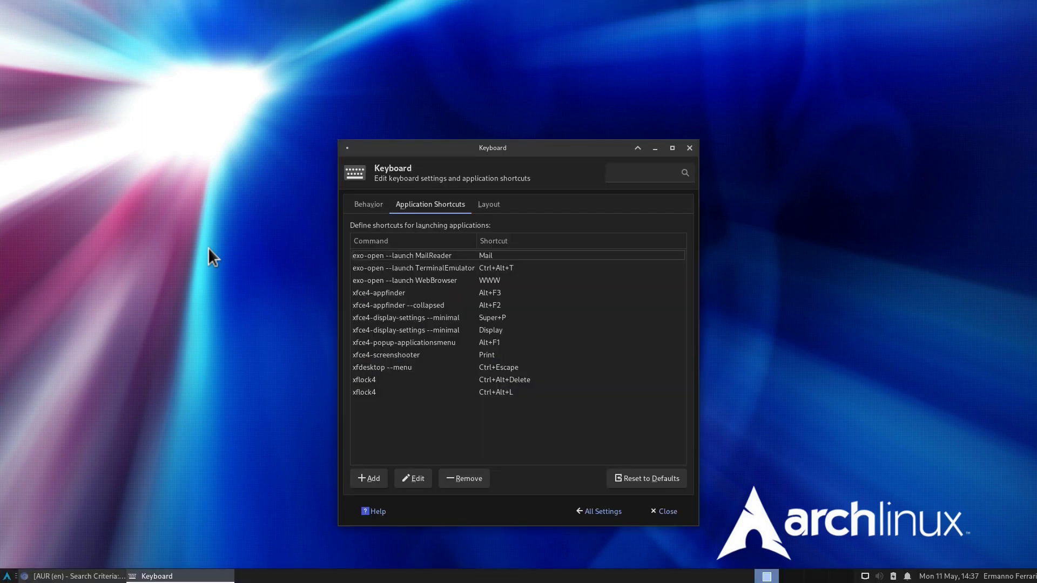
Step: Close Keyboard settings, log out from the desktop menu, and log back in at the greeter
{"action": "left_click", "coordinate": [689, 148]}
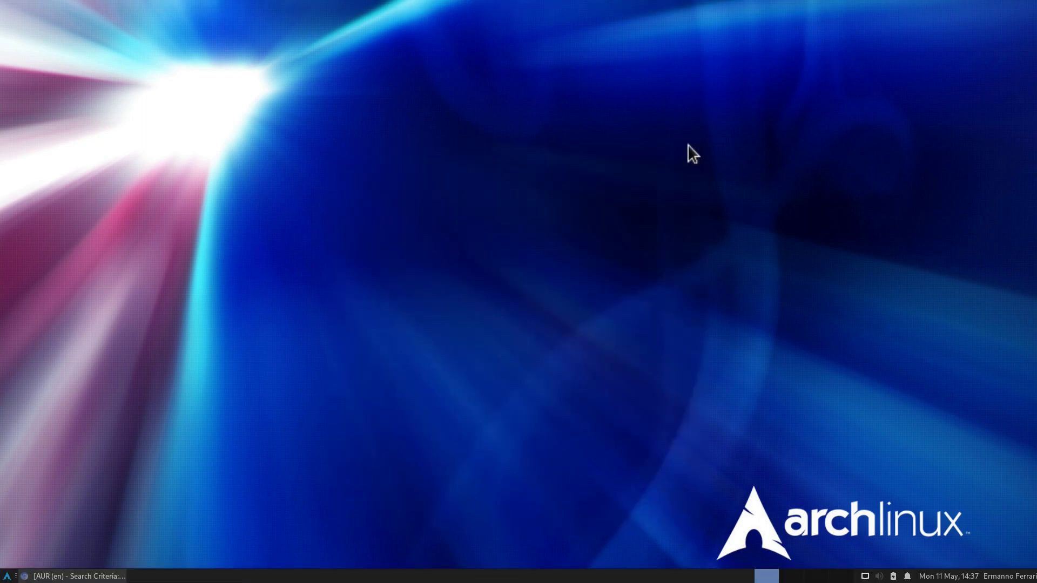
{"action": "right_click", "coordinate": [411, 157]}
{"action": "mouse_move", "coordinate": [453, 340]}
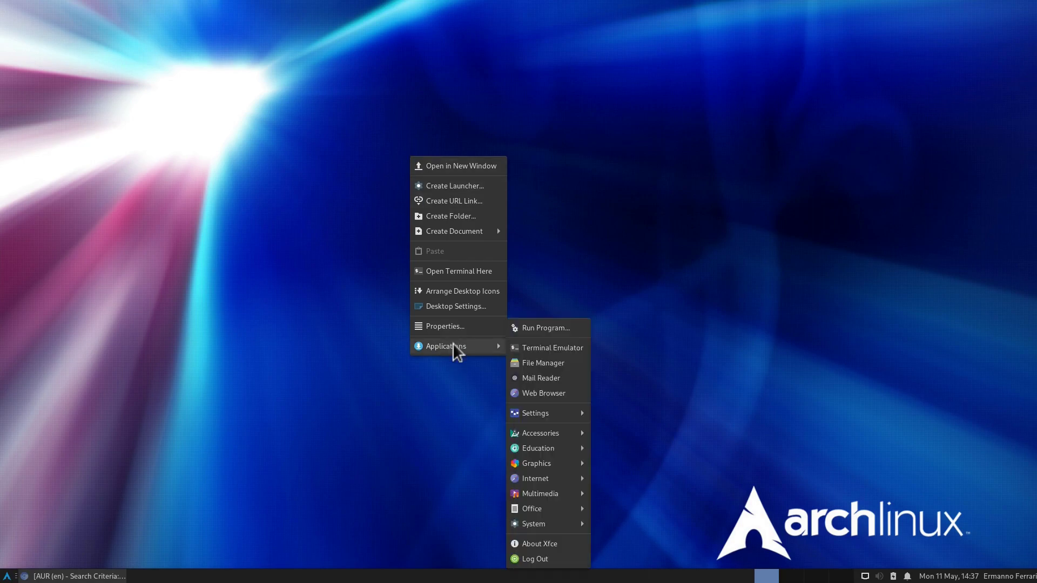
{"action": "left_click", "coordinate": [554, 558]}
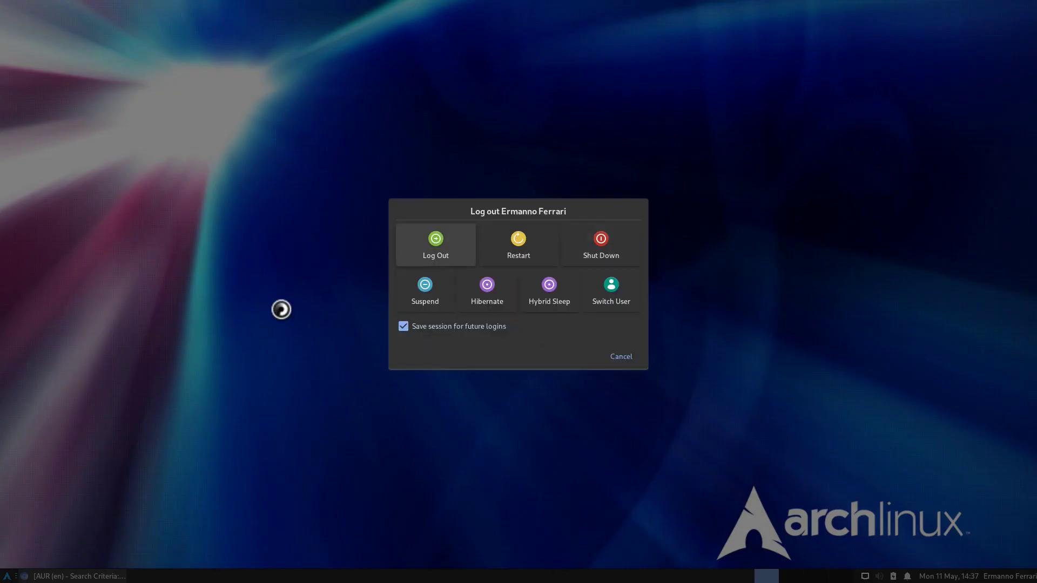
{"action": "left_click", "coordinate": [444, 248]}
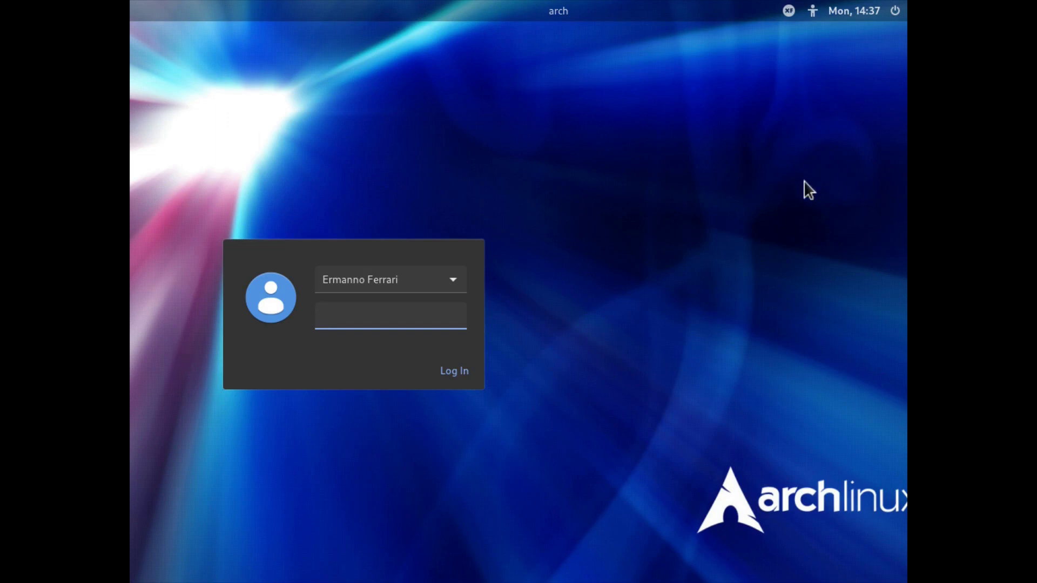
{"action": "key", "text": "Return"}
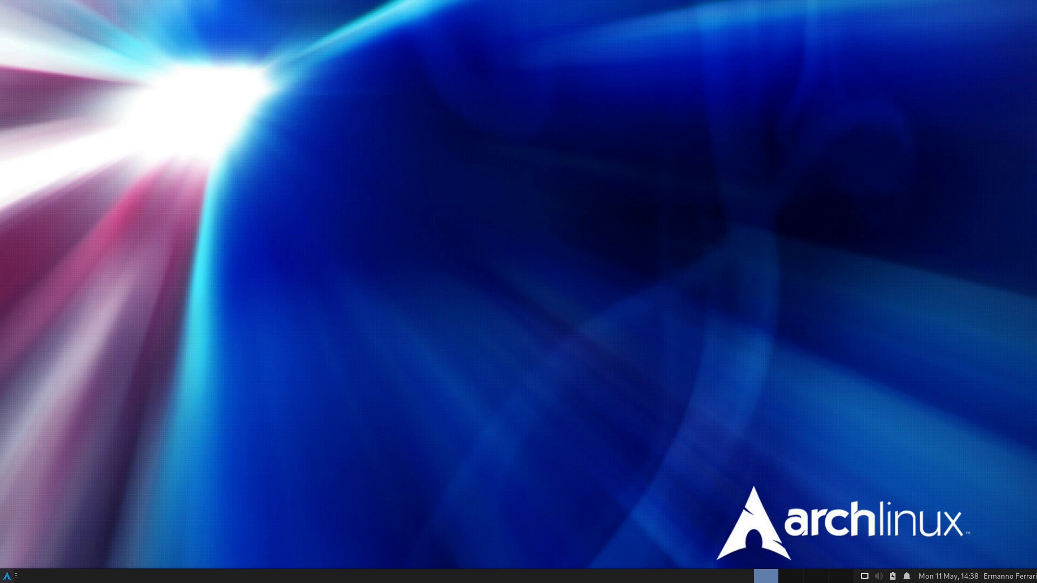
Step: Launch Chromium, go to xfce-look.org, and open the Ant Themes page's Files list
{"action": "left_click", "coordinate": [7, 576]}
{"action": "type", "text": "ch"}
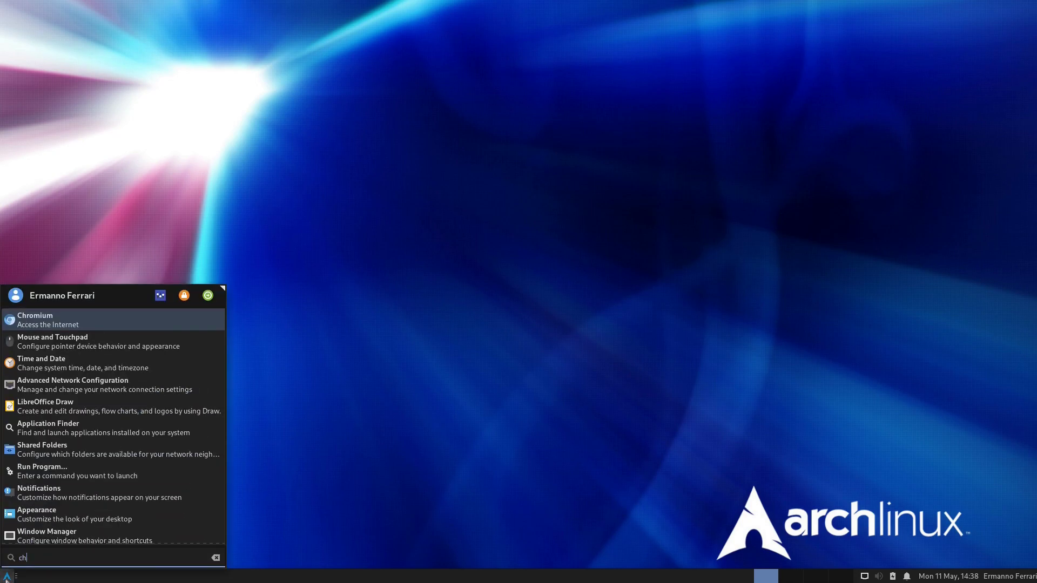
{"action": "key", "text": "Return"}
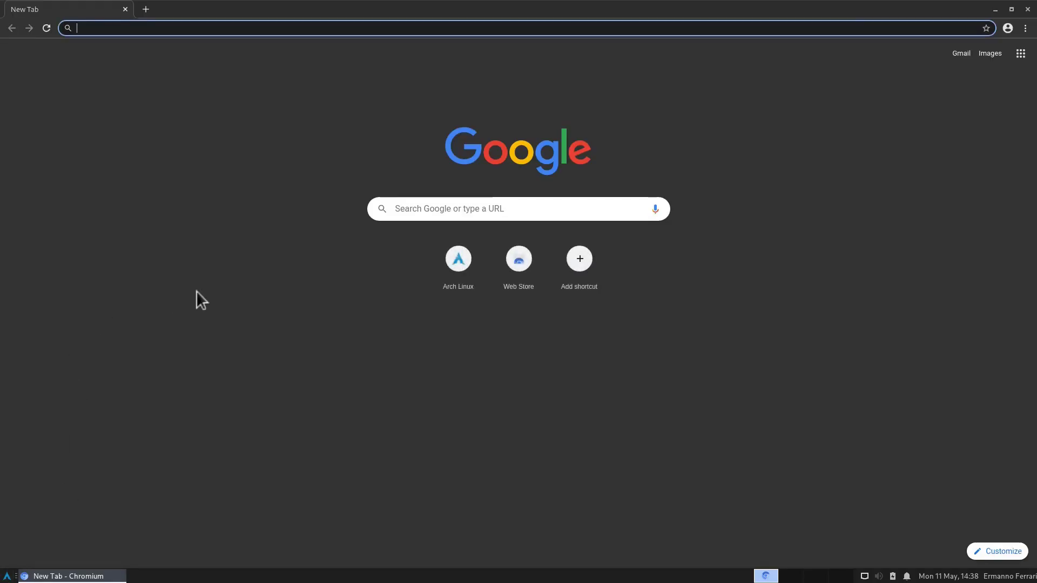
{"action": "type", "text": "xfce"}
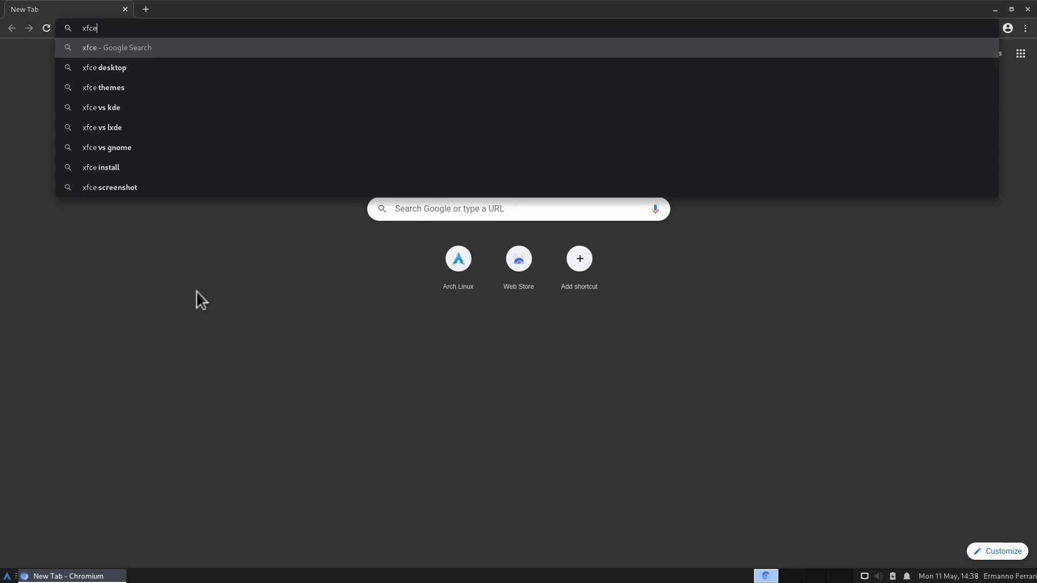
{"action": "type", "text": "-look.org"}
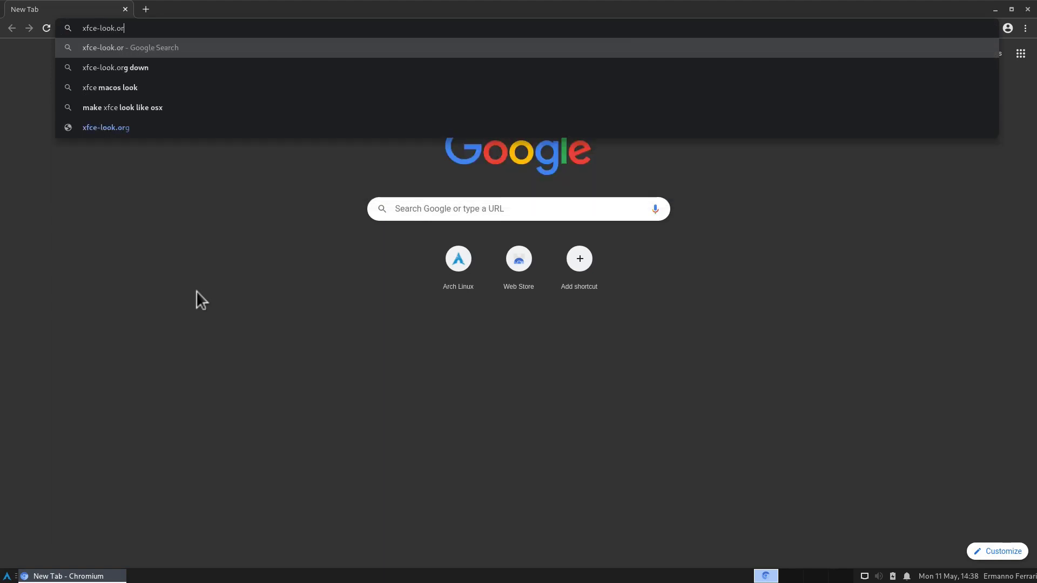
{"action": "key", "text": "Return"}
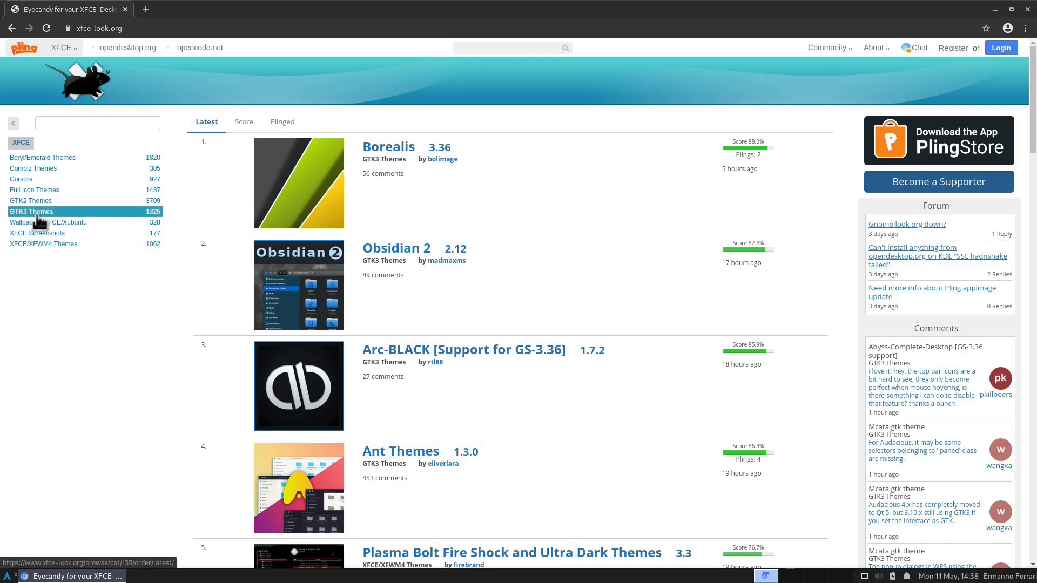
{"action": "left_click", "coordinate": [394, 453]}
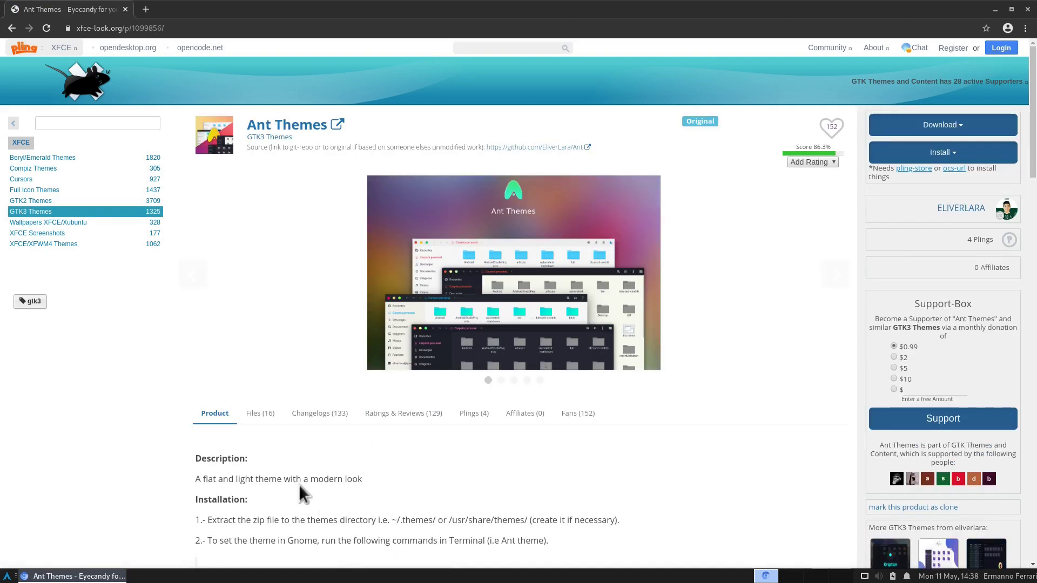
{"action": "left_click", "coordinate": [257, 416]}
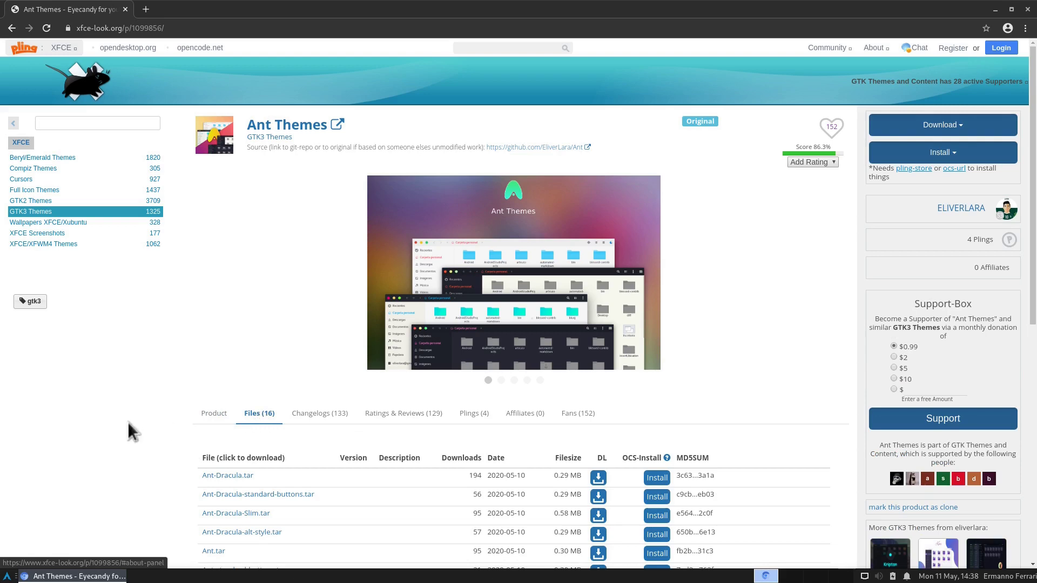
{"action": "scroll", "coordinate": [127, 422], "scroll_direction": "down", "scroll_amount": 4}
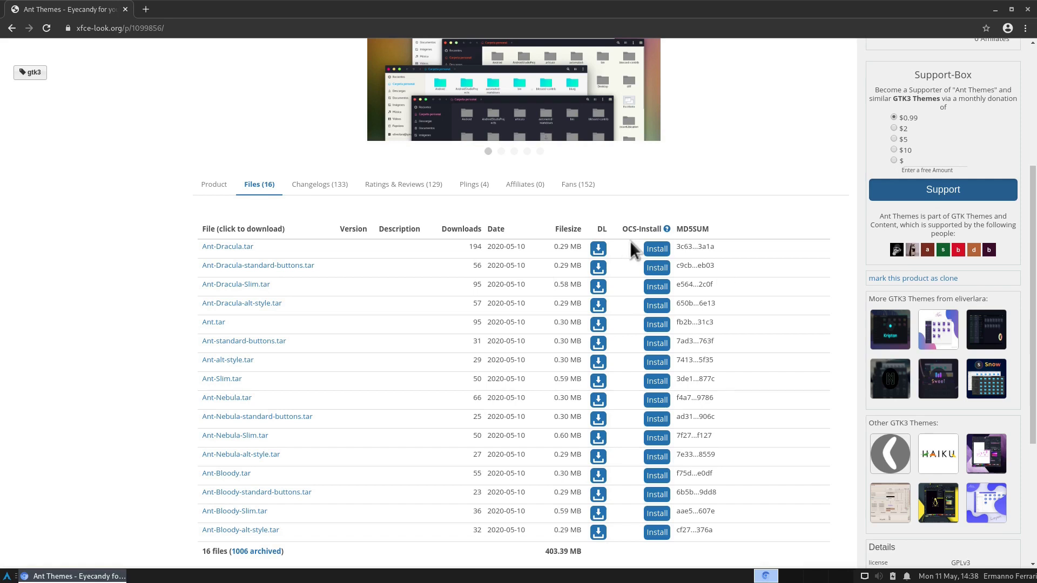
Step: In an enlarged terminal, install ocs-url with yay -S, skipping diffs, then close the terminal
{"action": "left_click", "coordinate": [6, 576]}
{"action": "type", "text": "term"}
{"action": "key", "text": "Return"}
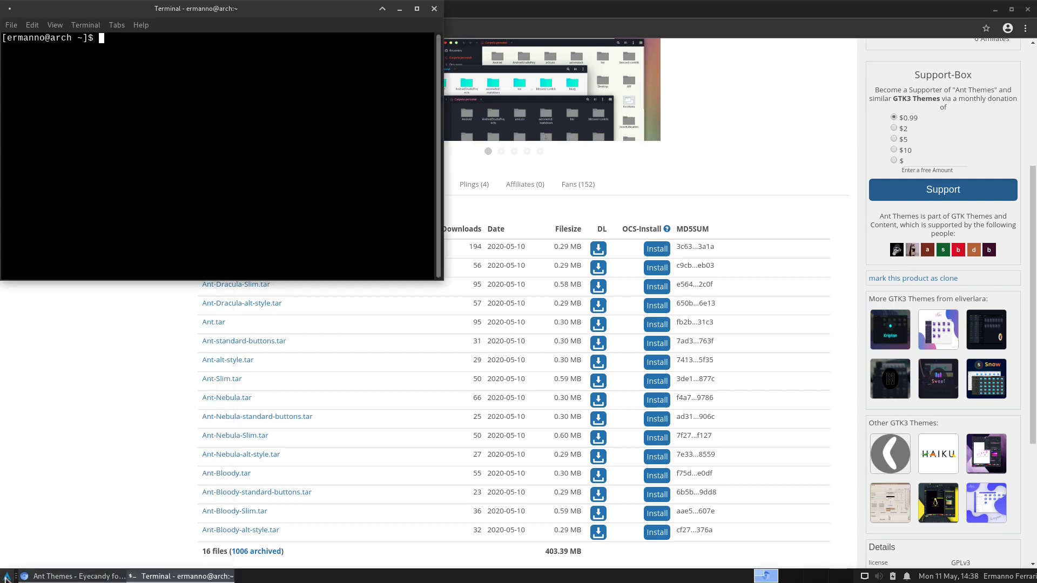
{"action": "key", "text": "ctrl+plus"}
{"action": "key", "text": "ctrl+plus"}
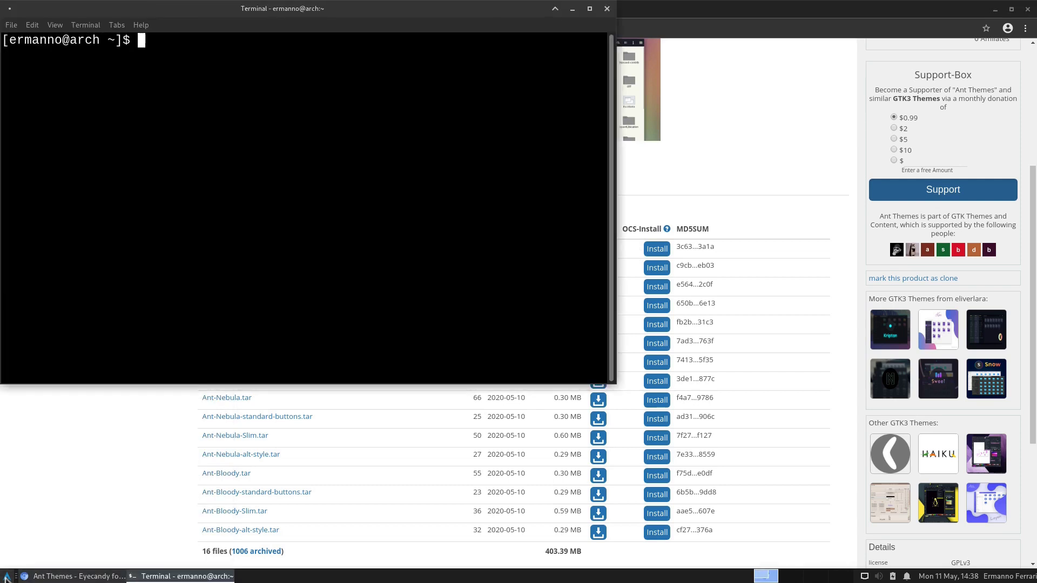
{"action": "type", "text": "yay -S ocs-url"}
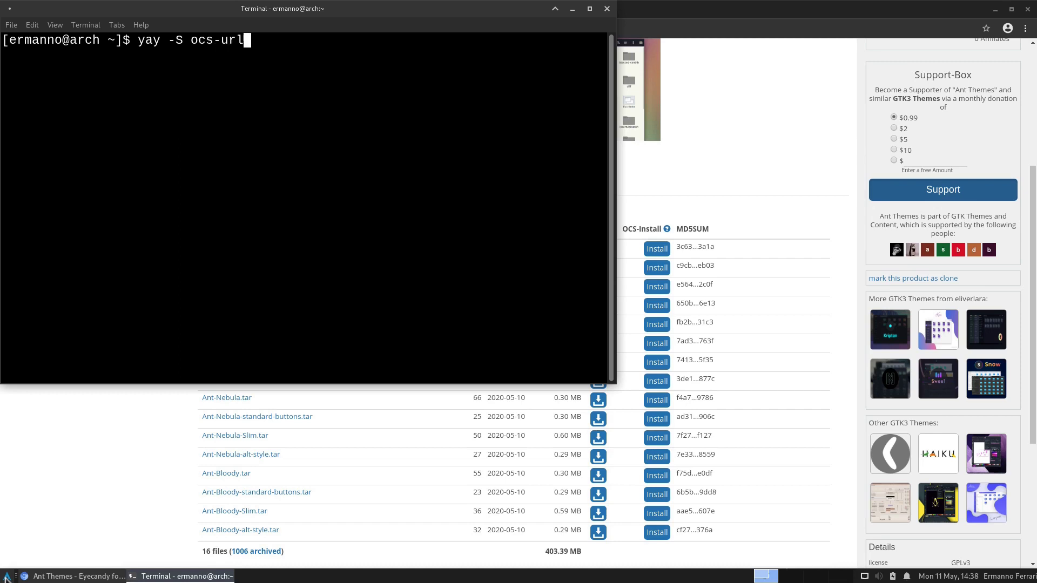
{"action": "key", "text": "Return"}
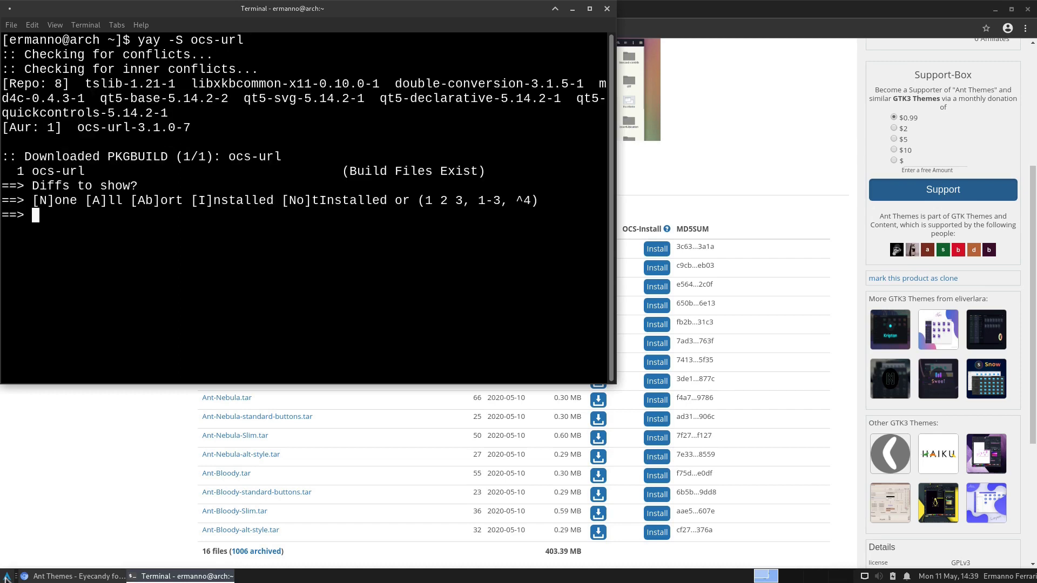
{"action": "type", "text": "N"}
{"action": "key", "text": "Return"}
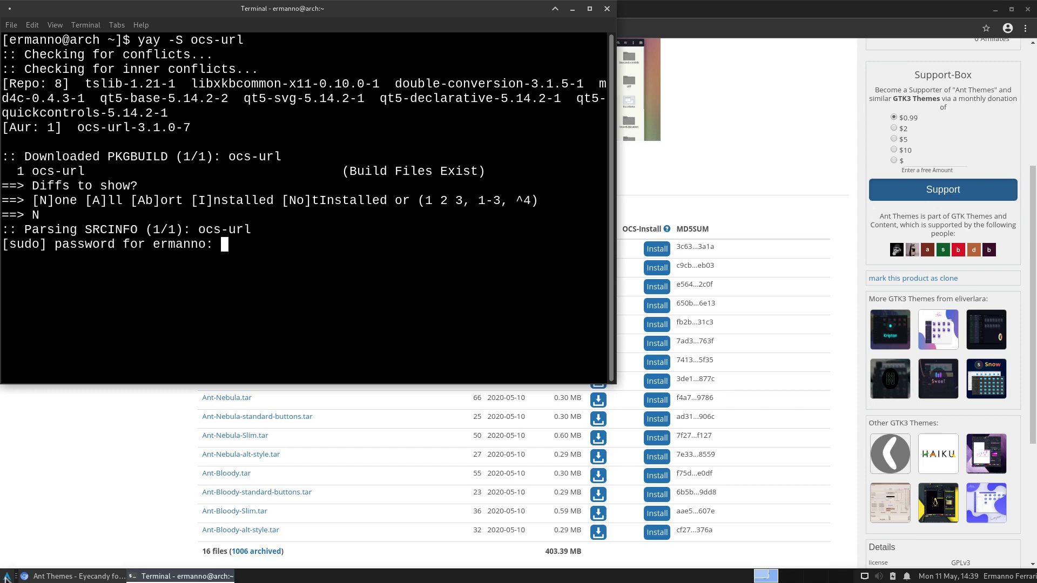
{"action": "key", "text": "Return"}
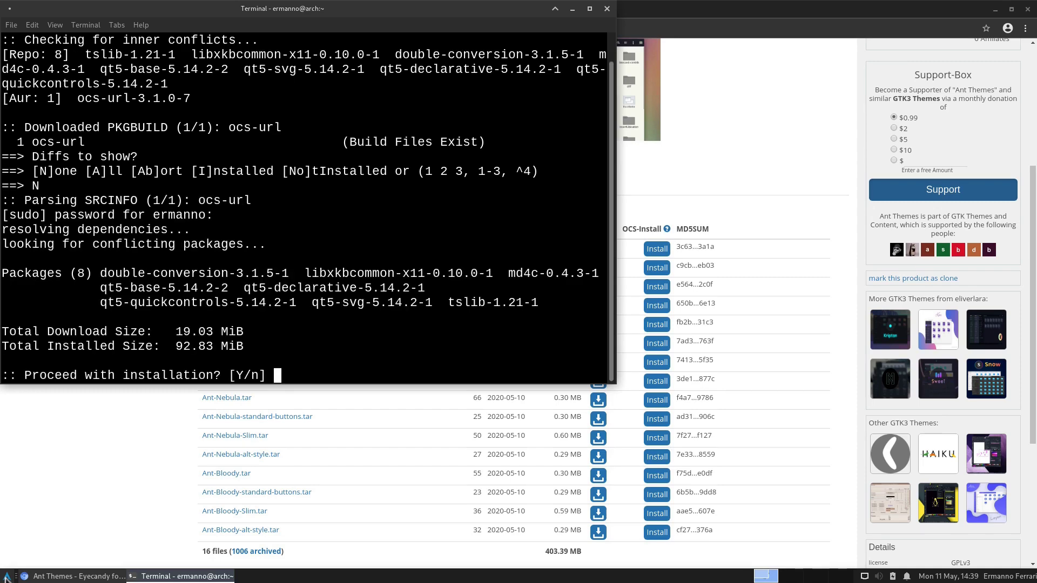
{"action": "key", "text": "Return"}
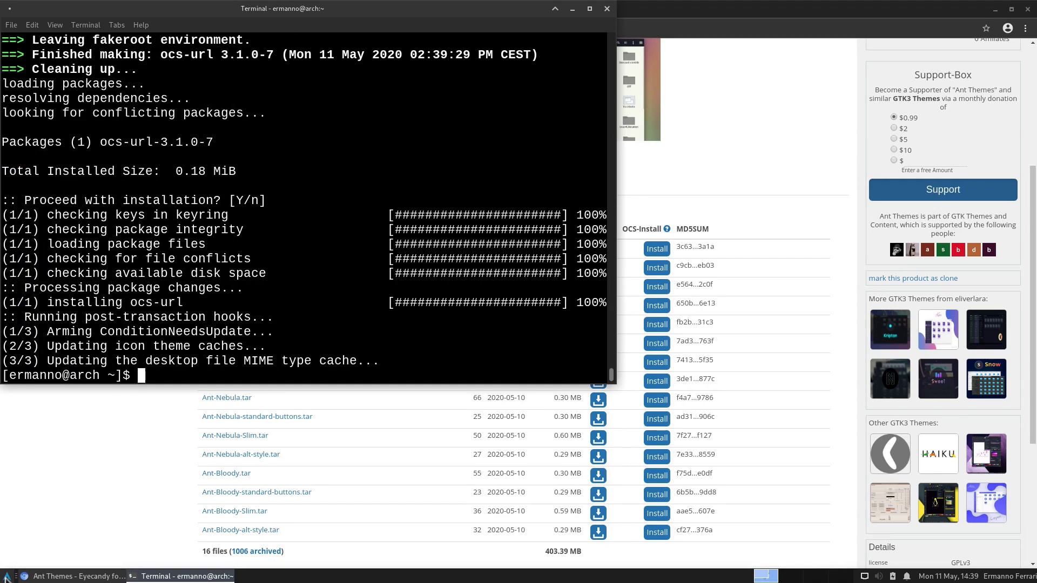
{"action": "left_click", "coordinate": [607, 8]}
Step: Install the Ant-Nebula.tar theme from the Ant Themes page through ocs-url
{"action": "scroll", "coordinate": [415, 293], "scroll_direction": "down", "scroll_amount": 1}
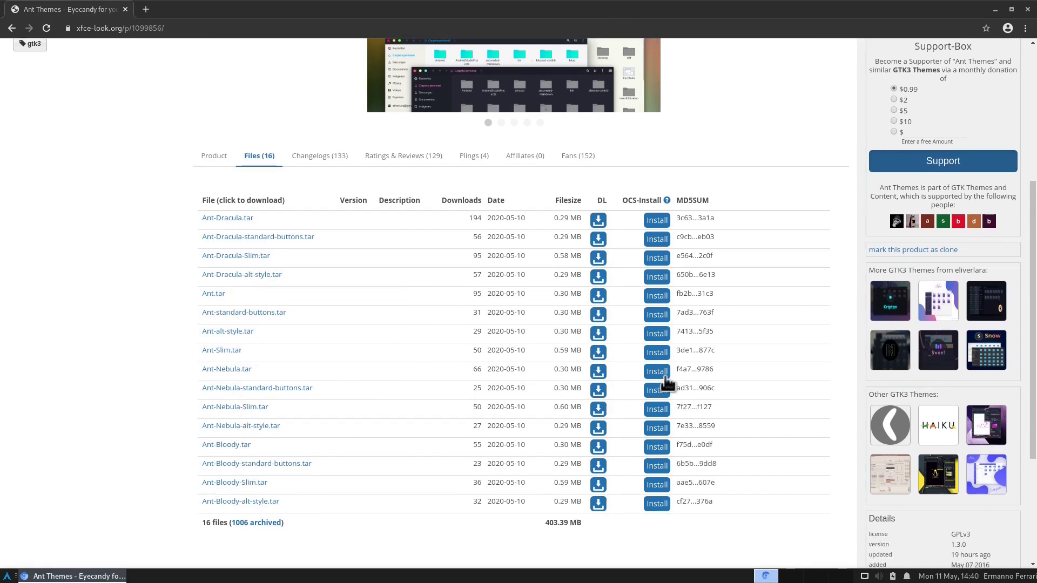
{"action": "left_click", "coordinate": [652, 374]}
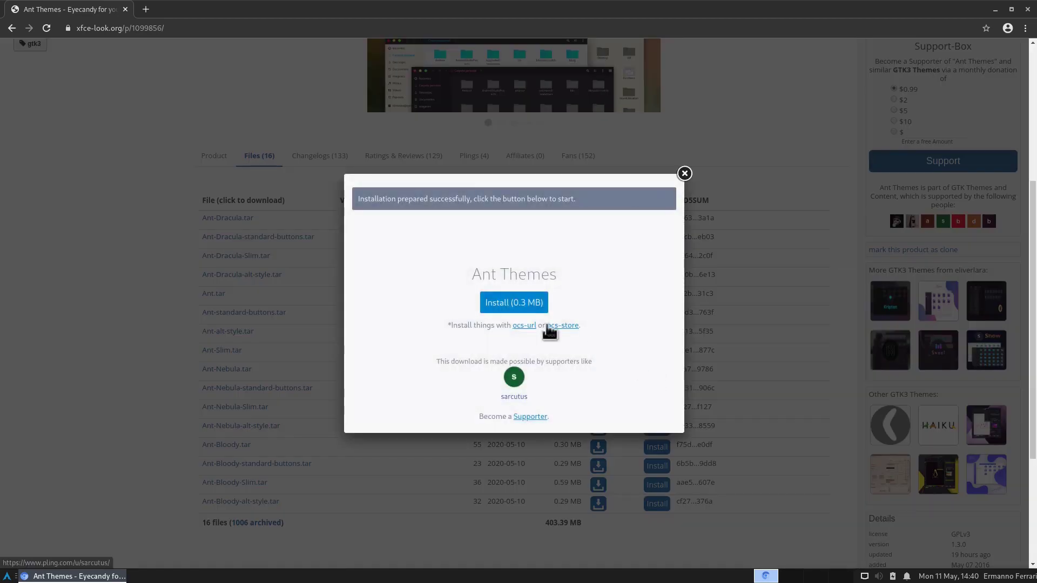
{"action": "left_click", "coordinate": [511, 305]}
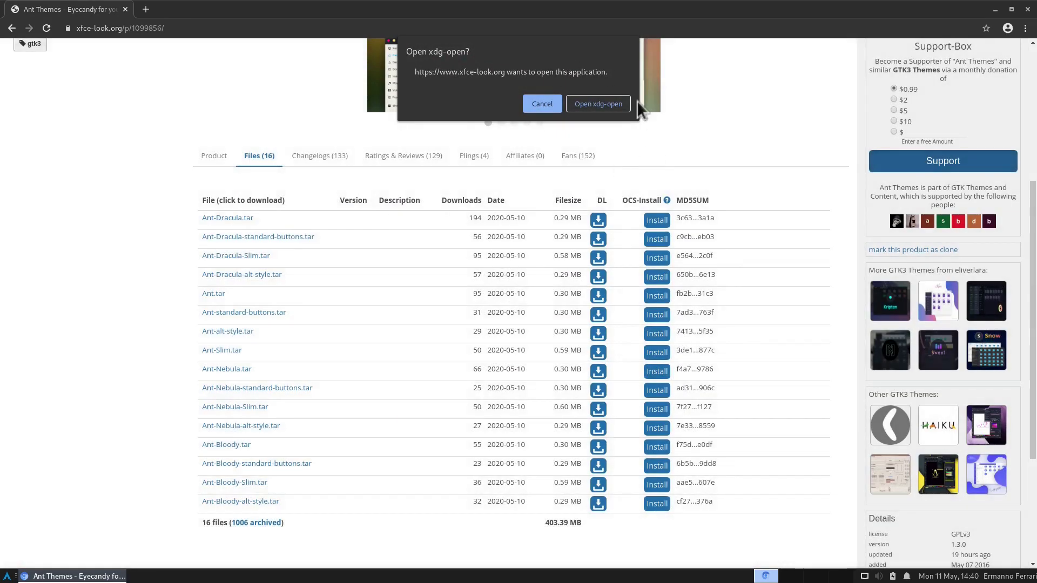
{"action": "left_click", "coordinate": [597, 104]}
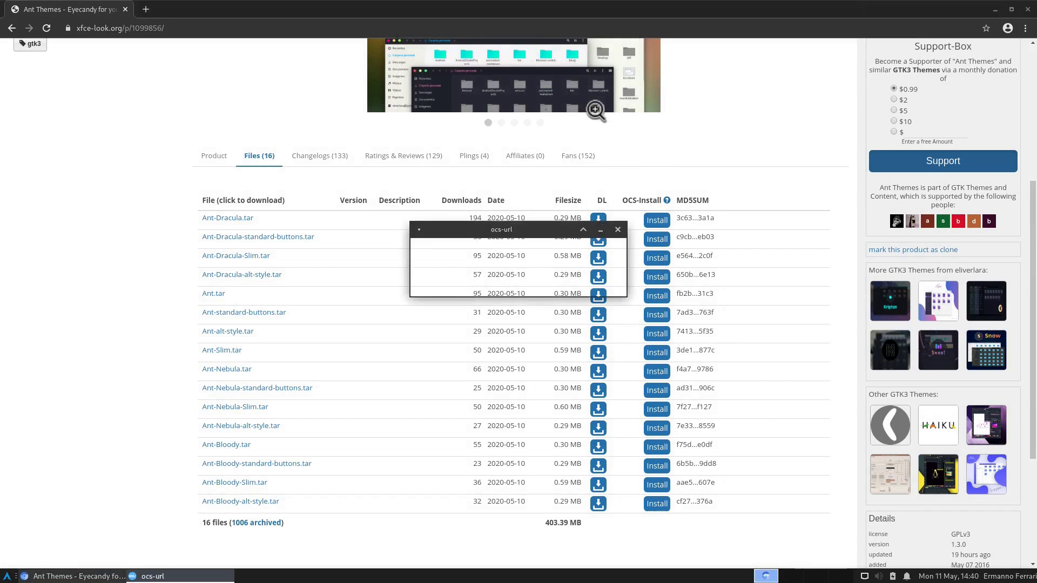
{"action": "left_click", "coordinate": [551, 279]}
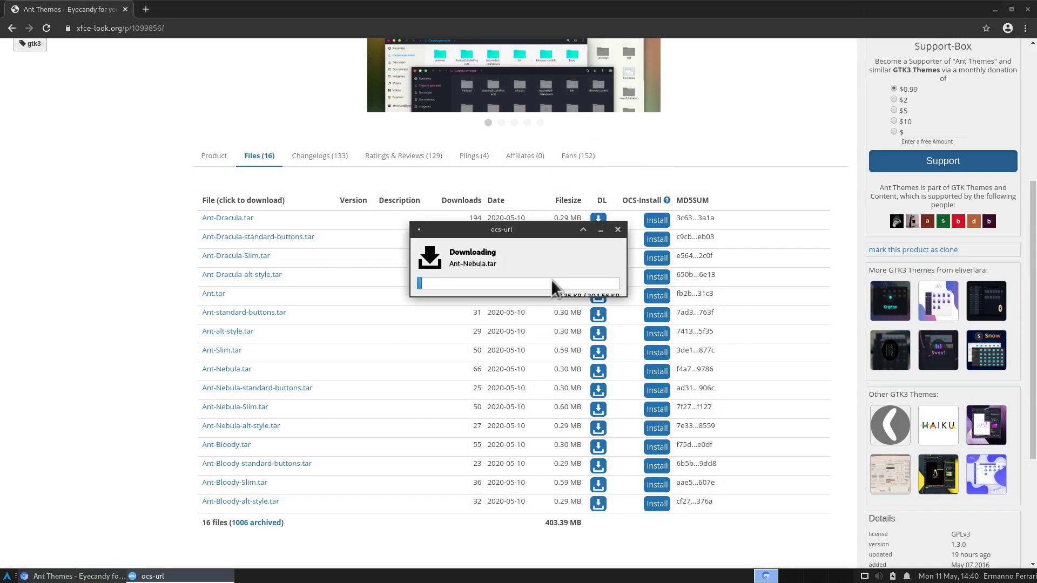
{"action": "left_click", "coordinate": [598, 284]}
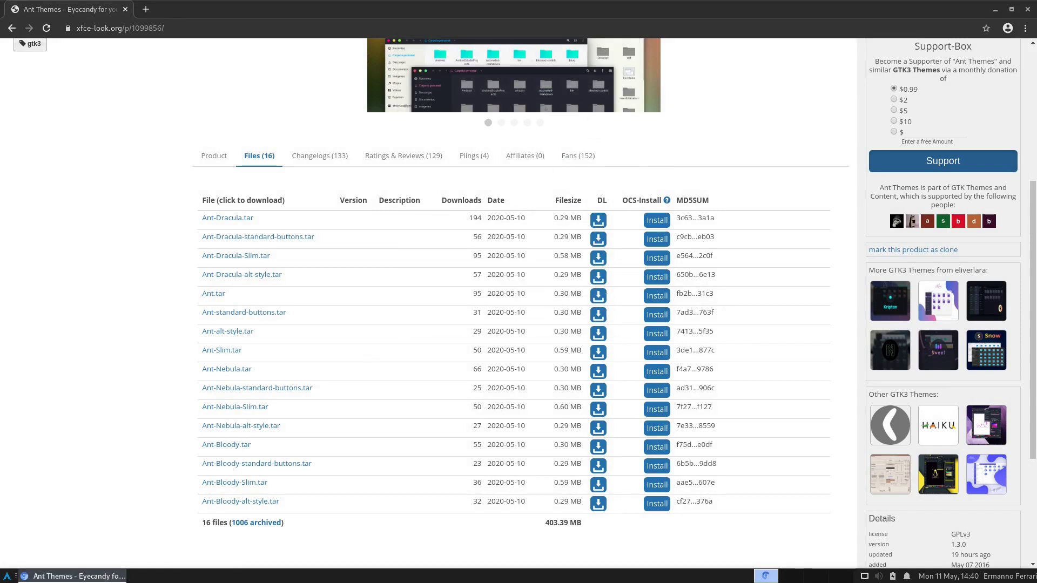
Step: Minimise Chromium and open the Xfce Appearance settings from the Whisker menu
{"action": "left_click", "coordinate": [73, 576]}
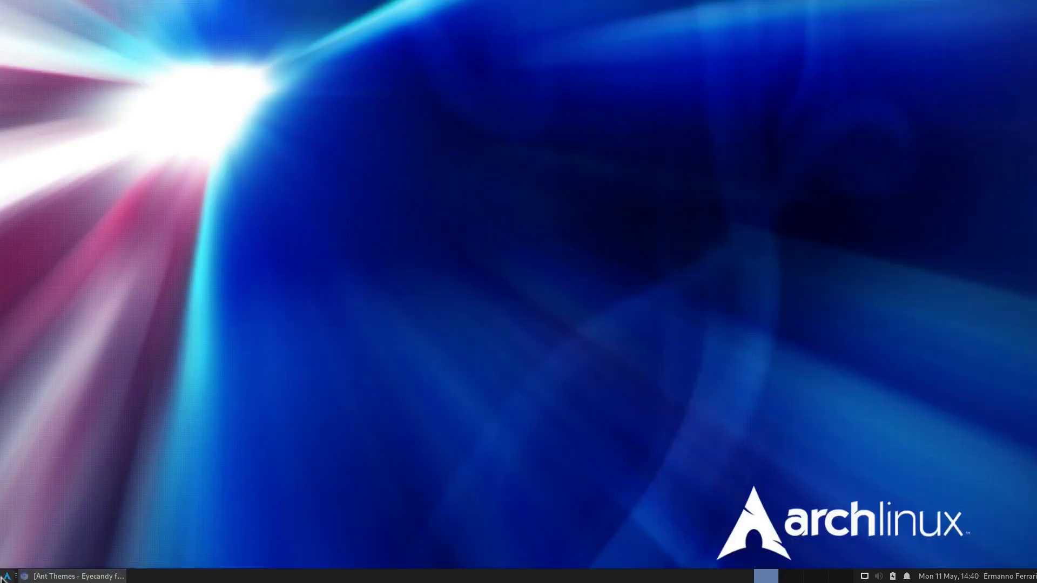
{"action": "left_click", "coordinate": [6, 577]}
{"action": "left_click", "coordinate": [48, 378]}
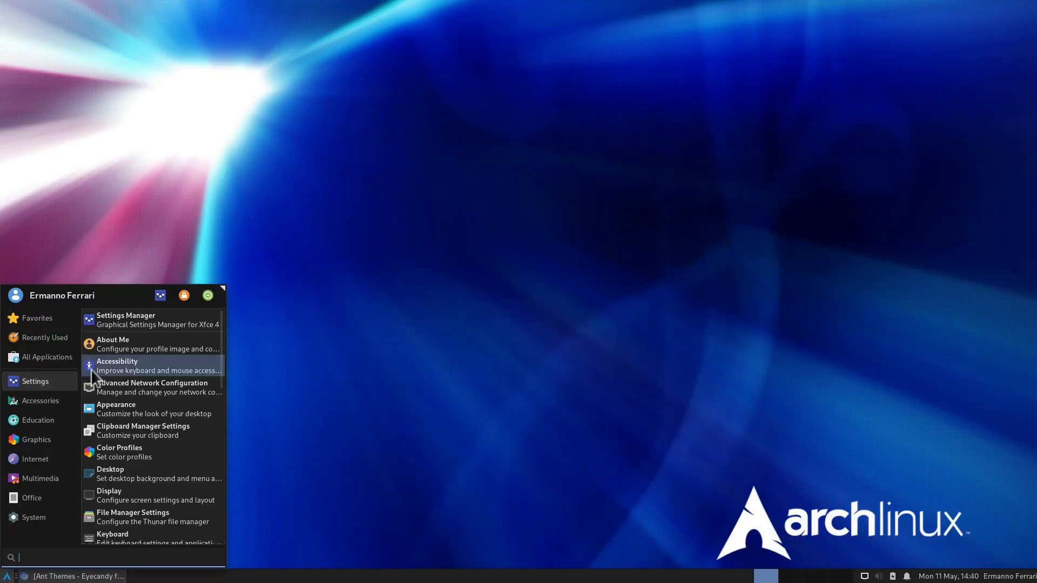
{"action": "left_click", "coordinate": [119, 411]}
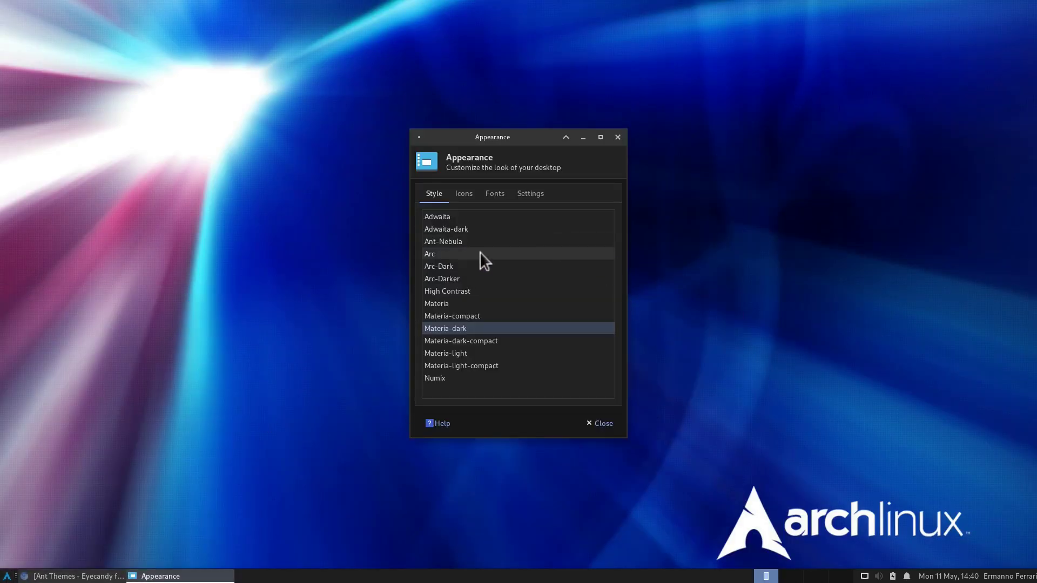
Step: Choose Ant-Nebula in Appearance, then pick Ant-Nebula as the Window Manager theme and close it
{"action": "left_click", "coordinate": [465, 241]}
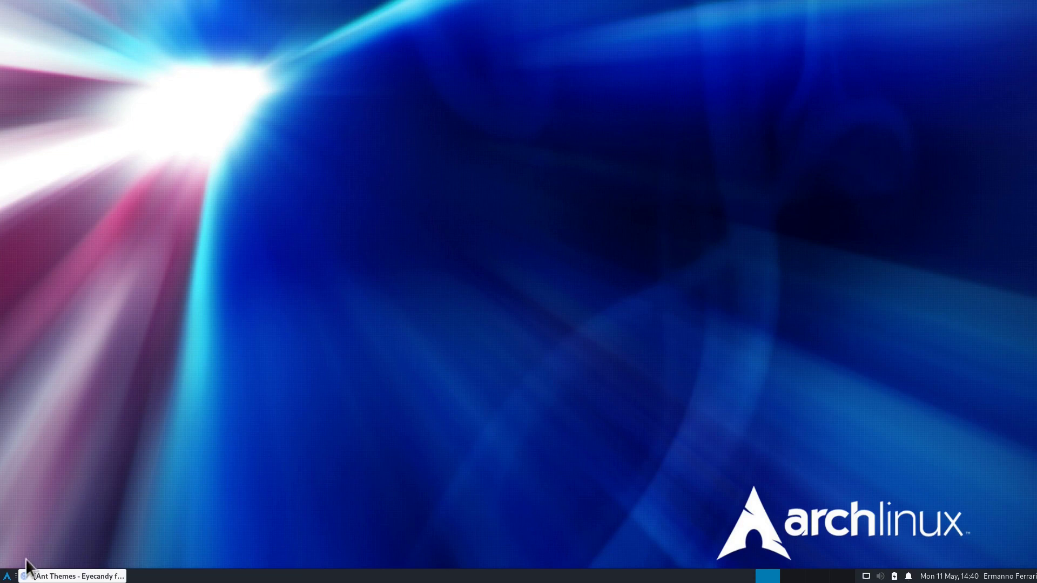
{"action": "left_click", "coordinate": [7, 577]}
{"action": "left_click", "coordinate": [35, 369]}
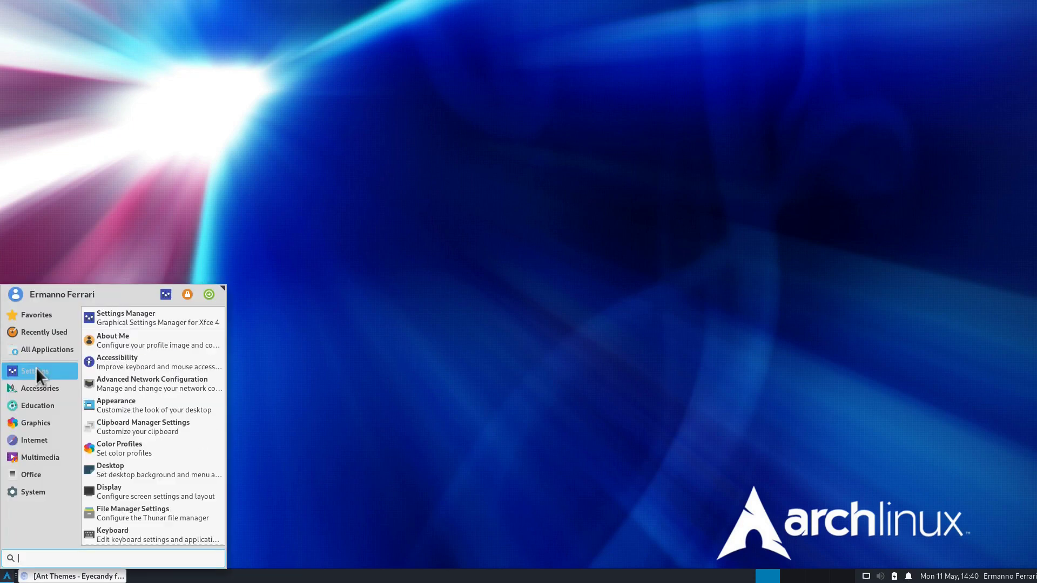
{"action": "scroll", "coordinate": [174, 446], "scroll_direction": "down", "scroll_amount": 5}
{"action": "left_click", "coordinate": [160, 465]}
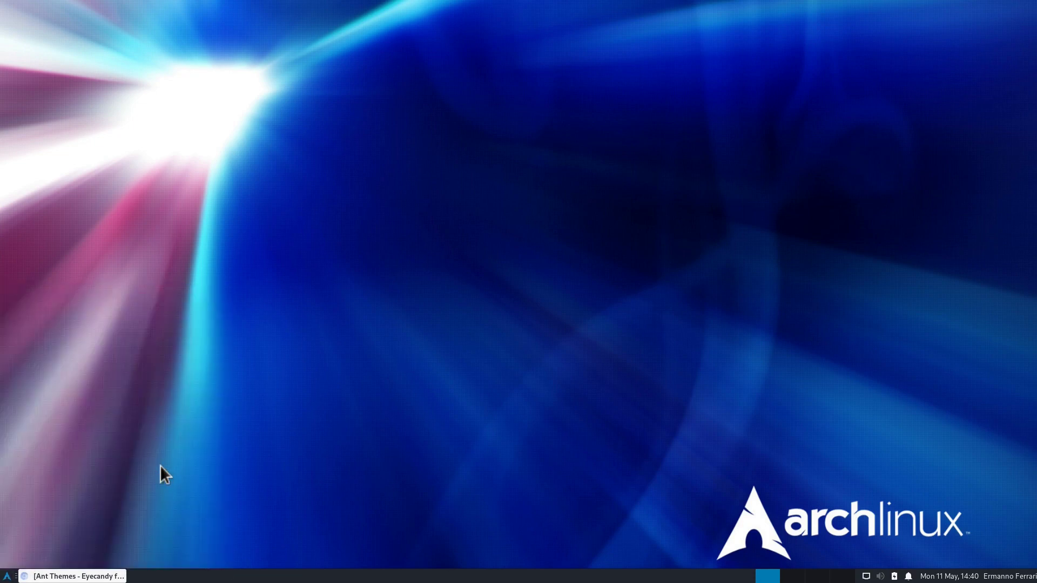
{"action": "scroll", "coordinate": [450, 313], "scroll_direction": "up", "scroll_amount": 10}
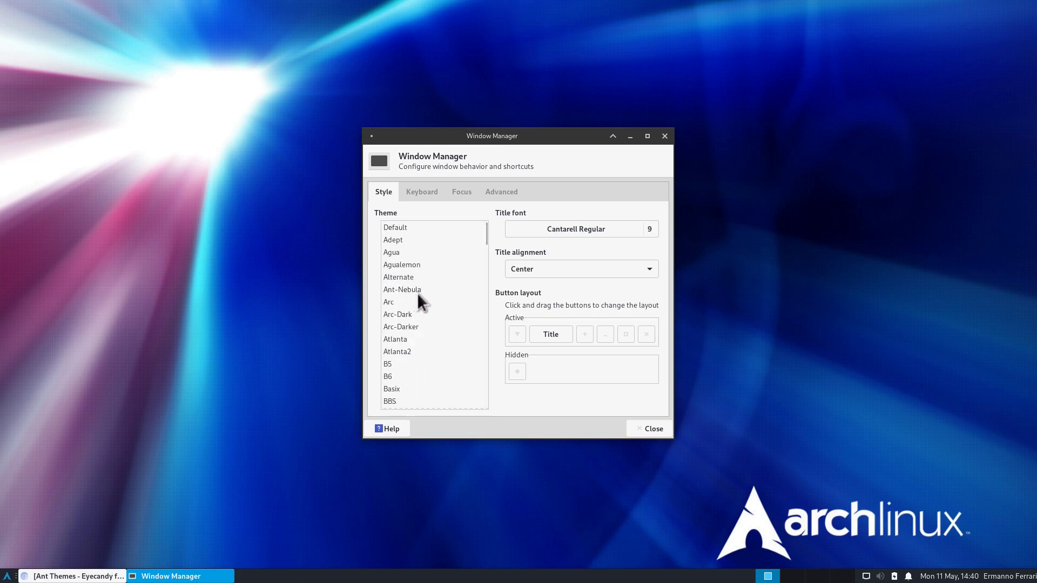
{"action": "left_click", "coordinate": [414, 290]}
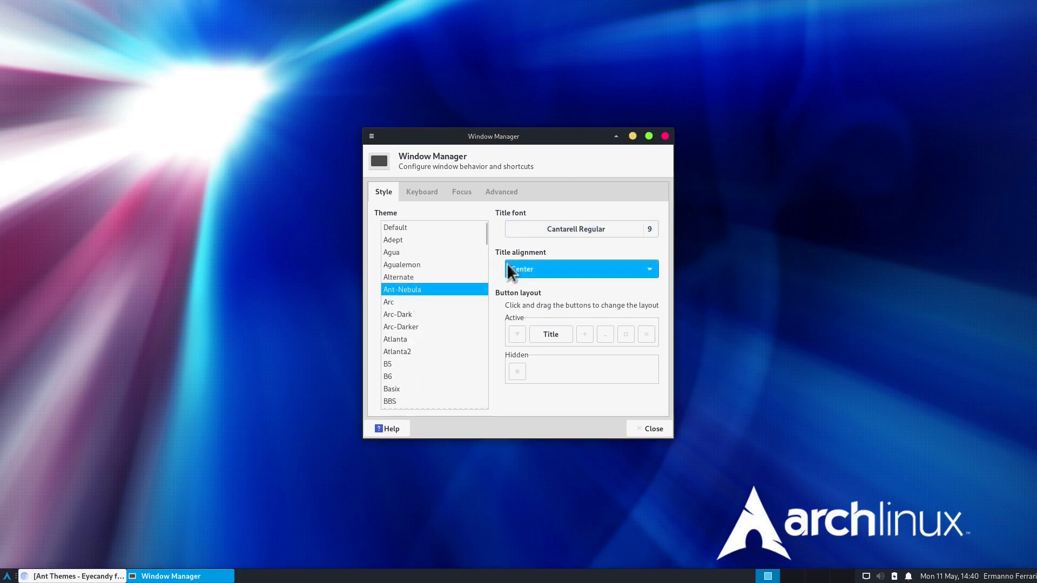
{"action": "left_click", "coordinate": [650, 430]}
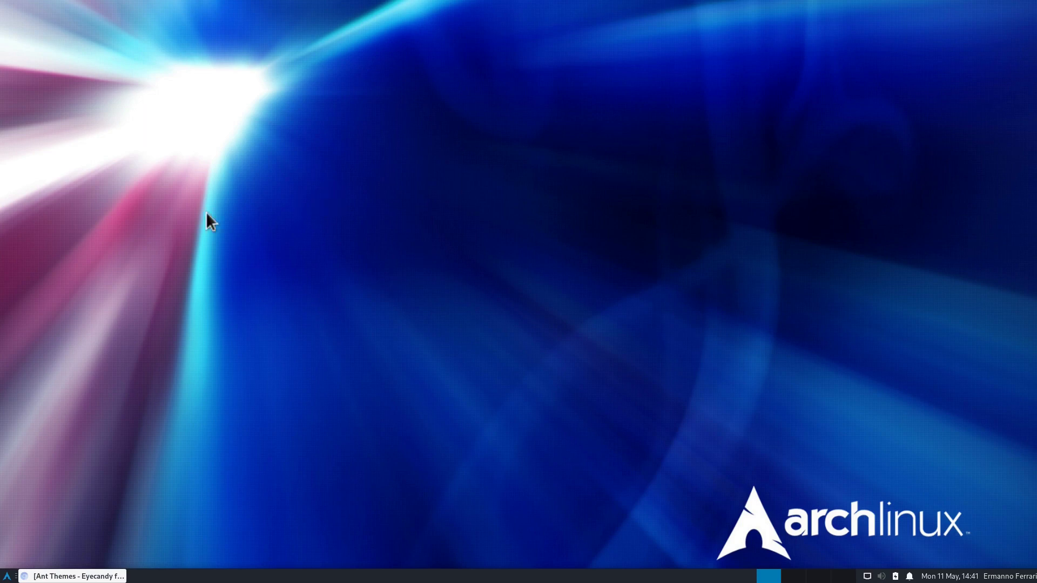
Step: Log out of the Xfce session from the desktop menu
{"action": "right_click", "coordinate": [387, 222]}
{"action": "mouse_move", "coordinate": [447, 368]}
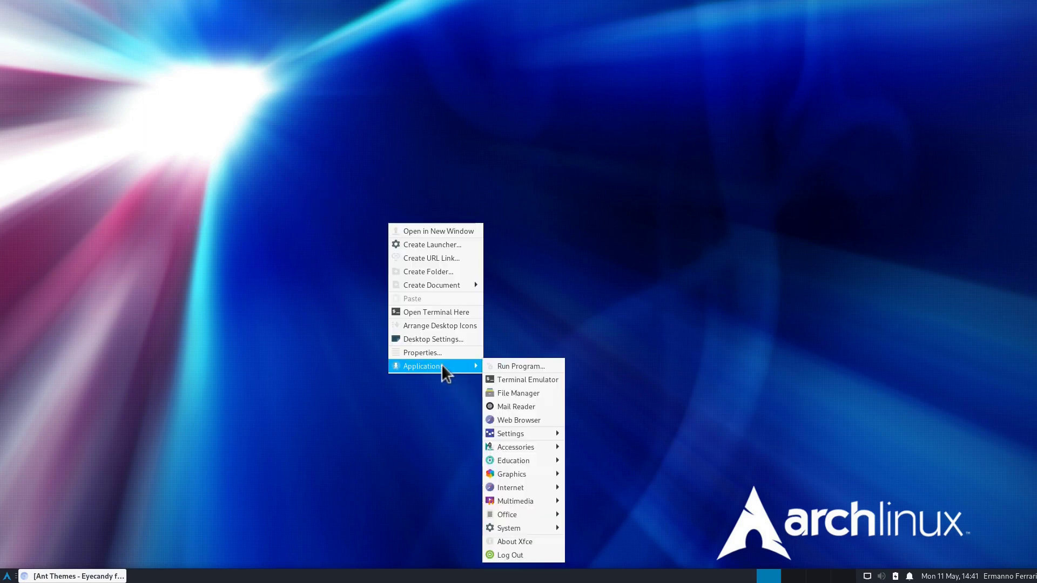
{"action": "left_click", "coordinate": [511, 556]}
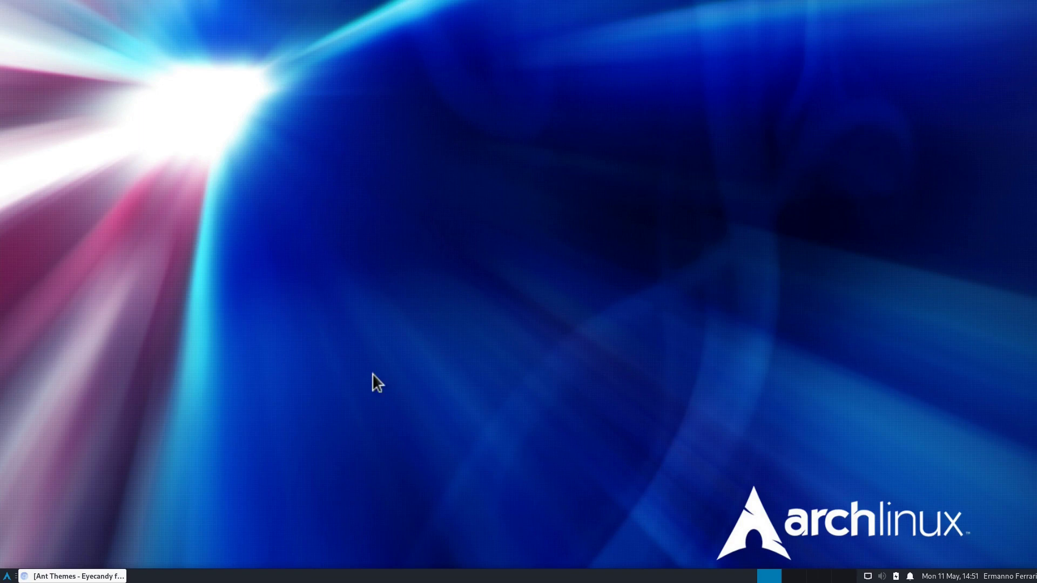
Step: After logging in, launch Terminal via a 'ter' search, make it taller and enlarge text
{"action": "left_click", "coordinate": [7, 576]}
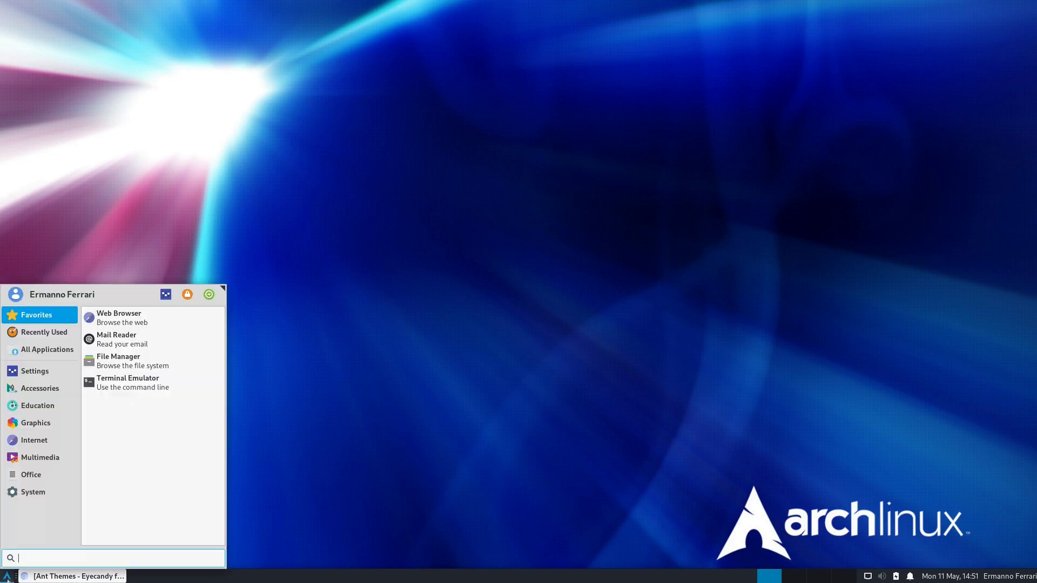
{"action": "type", "text": "ter"}
{"action": "key", "text": "Return"}
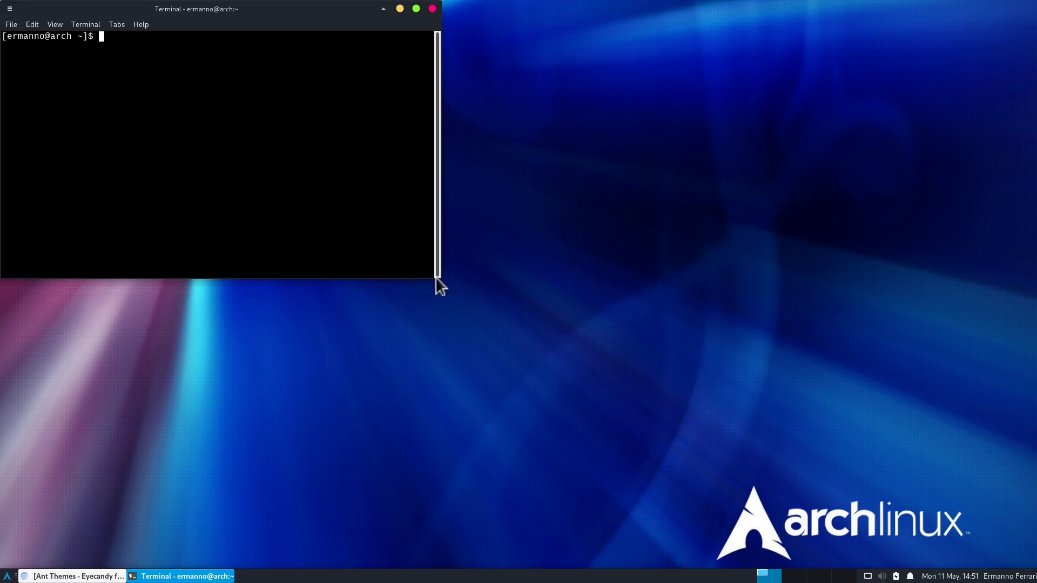
{"action": "left_click_drag", "start_coordinate": [438, 277], "coordinate": [461, 374]}
{"action": "key", "text": "ctrl+plus"}
{"action": "key", "text": "ctrl+plus"}
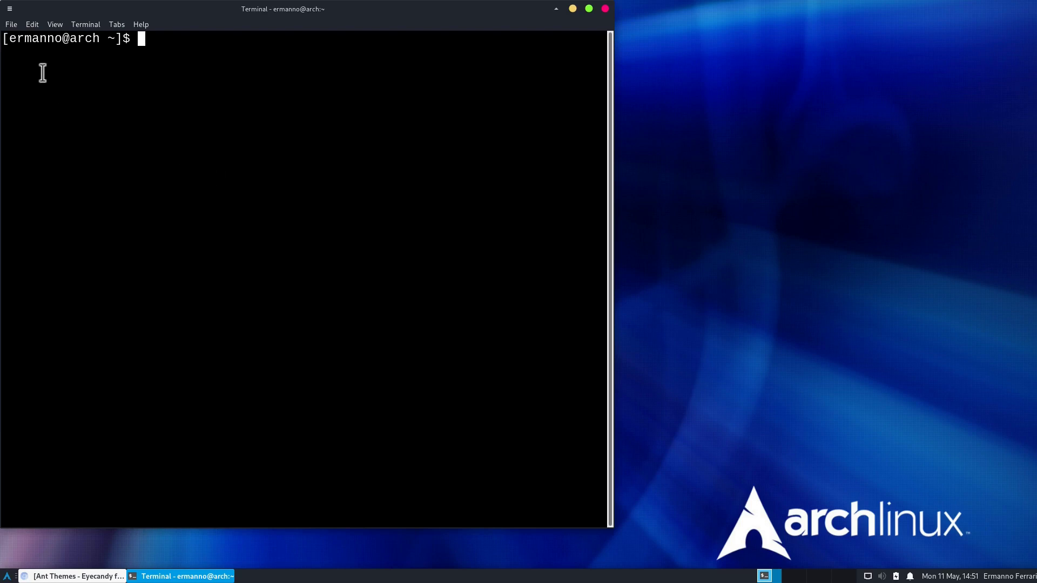
Step: Open the terminal preferences and set an underline, blinking cursor
{"action": "left_click", "coordinate": [31, 22]}
{"action": "left_click", "coordinate": [51, 120]}
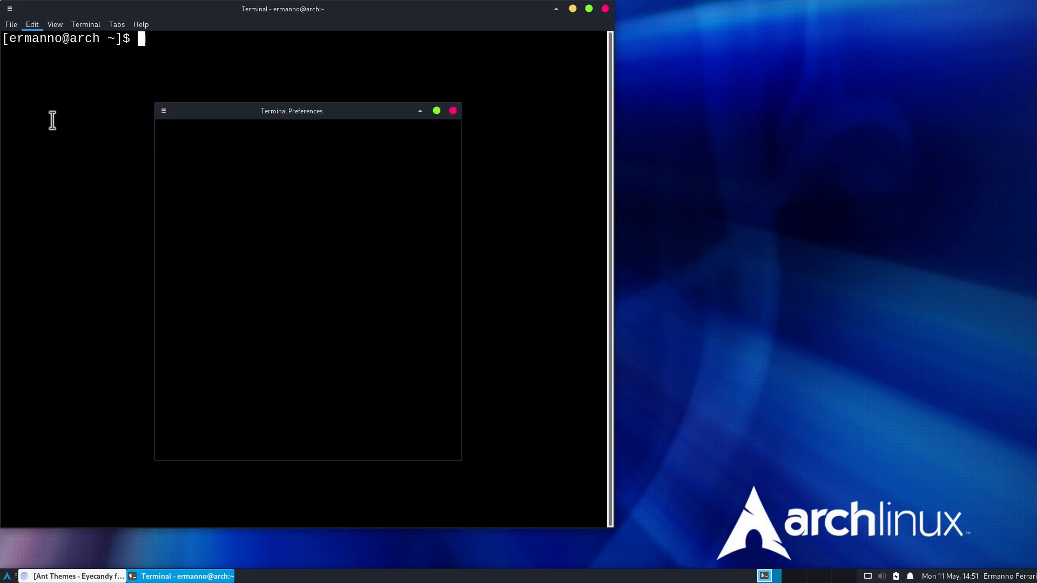
{"action": "left_click_drag", "start_coordinate": [338, 108], "coordinate": [724, 115]}
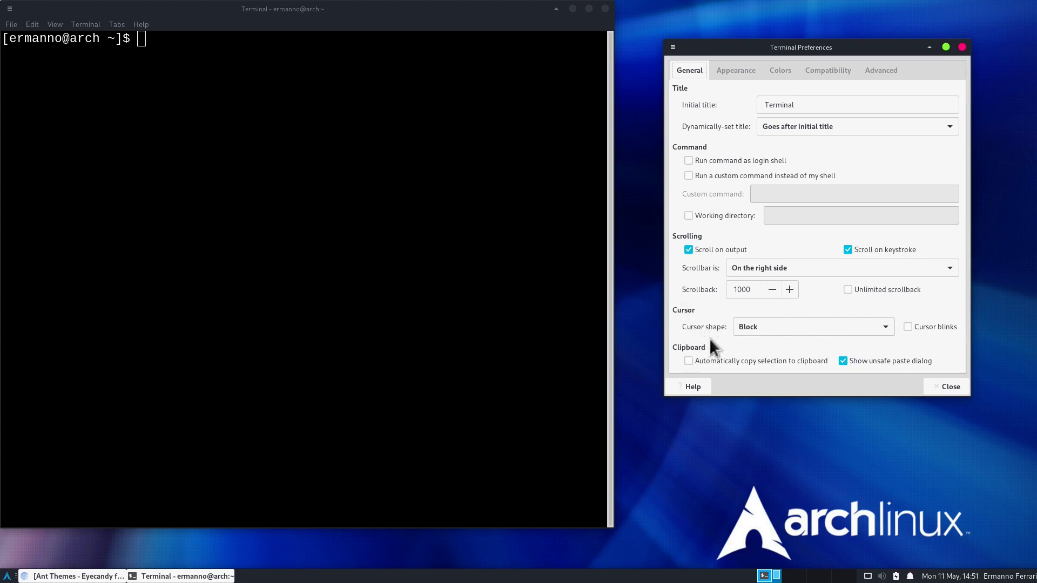
{"action": "left_click", "coordinate": [763, 325]}
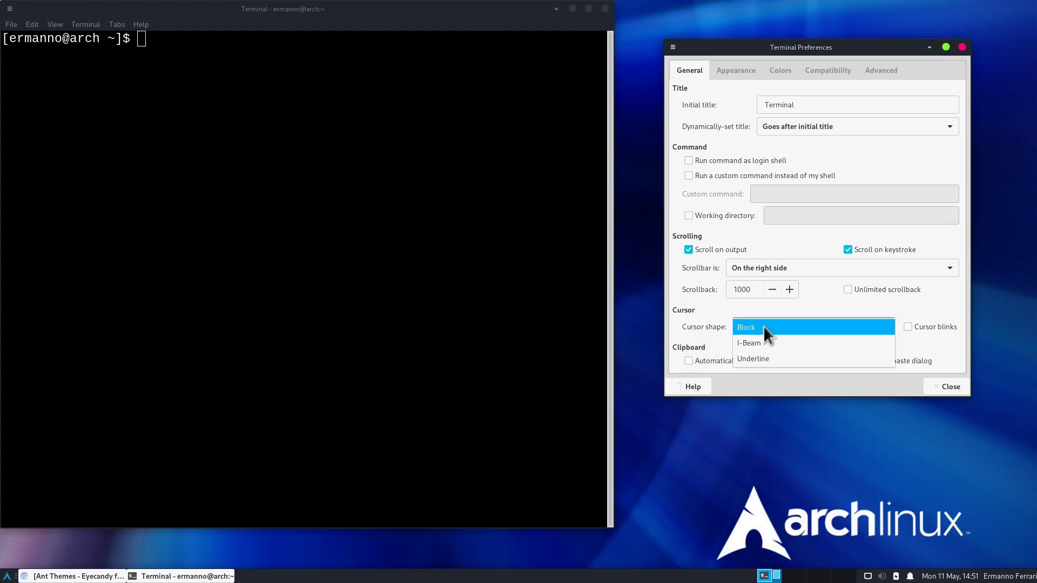
{"action": "left_click", "coordinate": [753, 359]}
{"action": "left_click", "coordinate": [907, 327]}
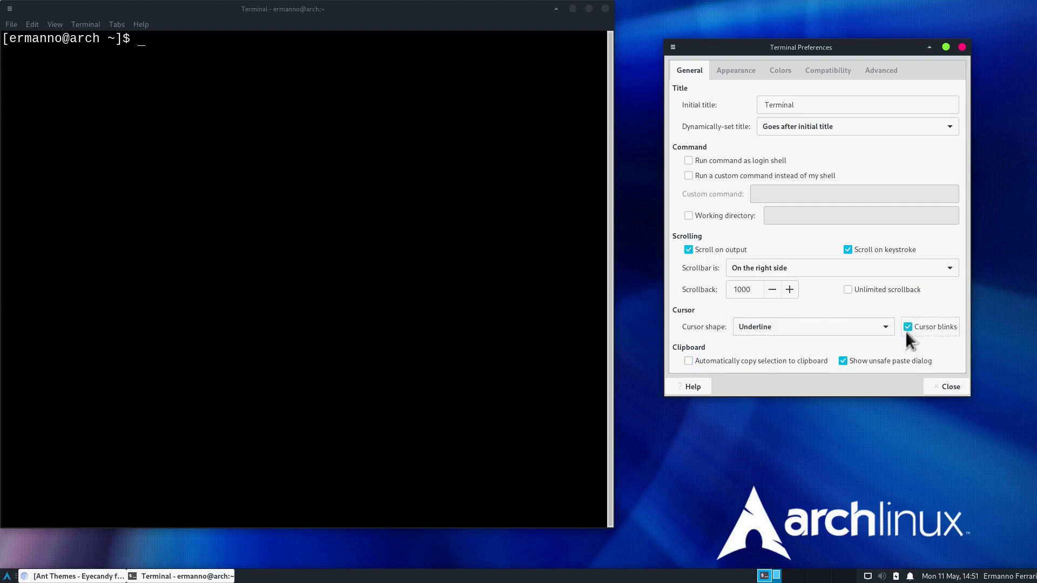
Step: Change the terminal font to Source Code Pro Black
{"action": "left_click", "coordinate": [229, 103]}
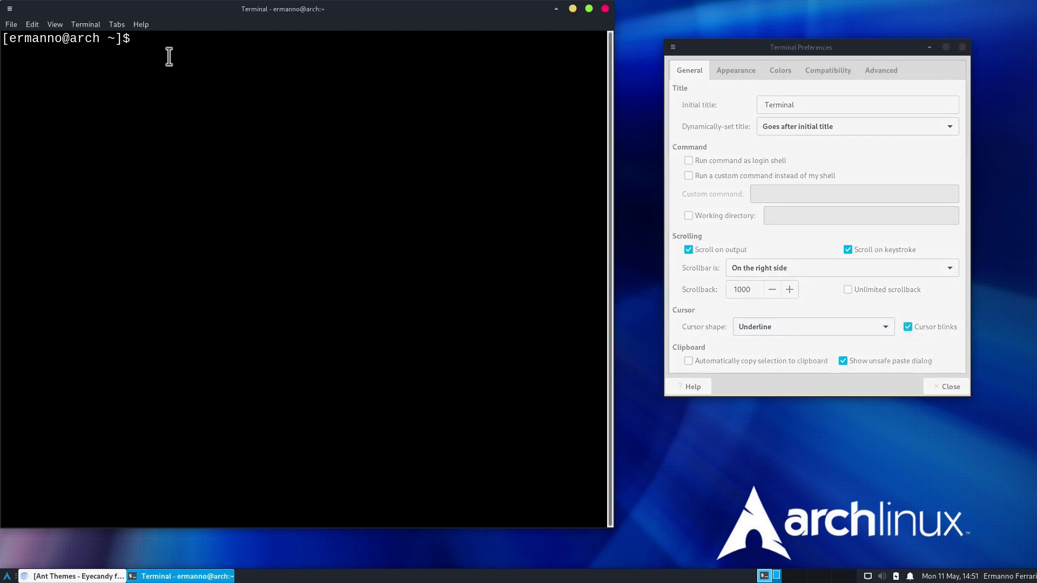
{"action": "left_click", "coordinate": [735, 70]}
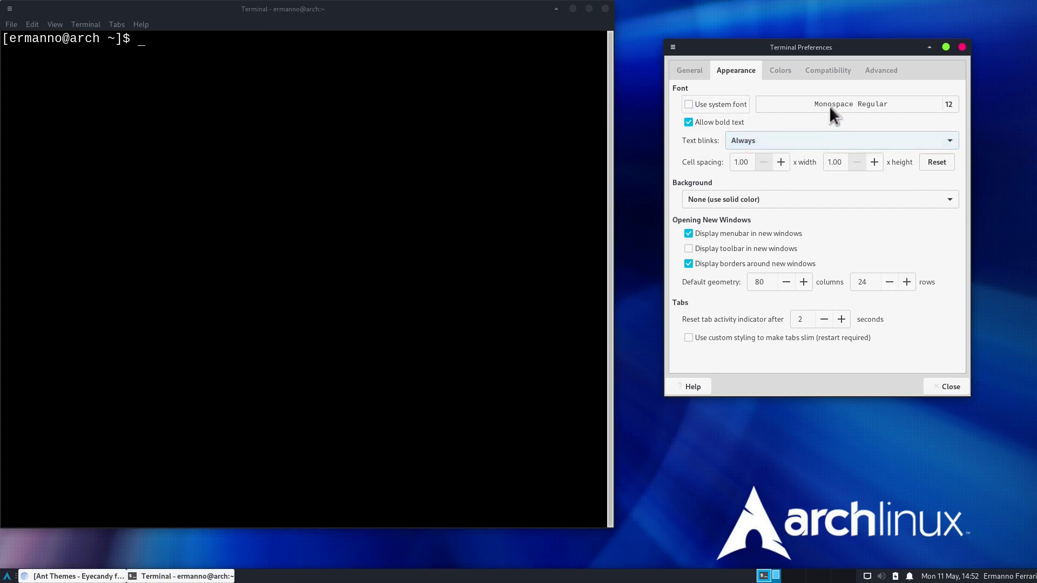
{"action": "left_click", "coordinate": [854, 102]}
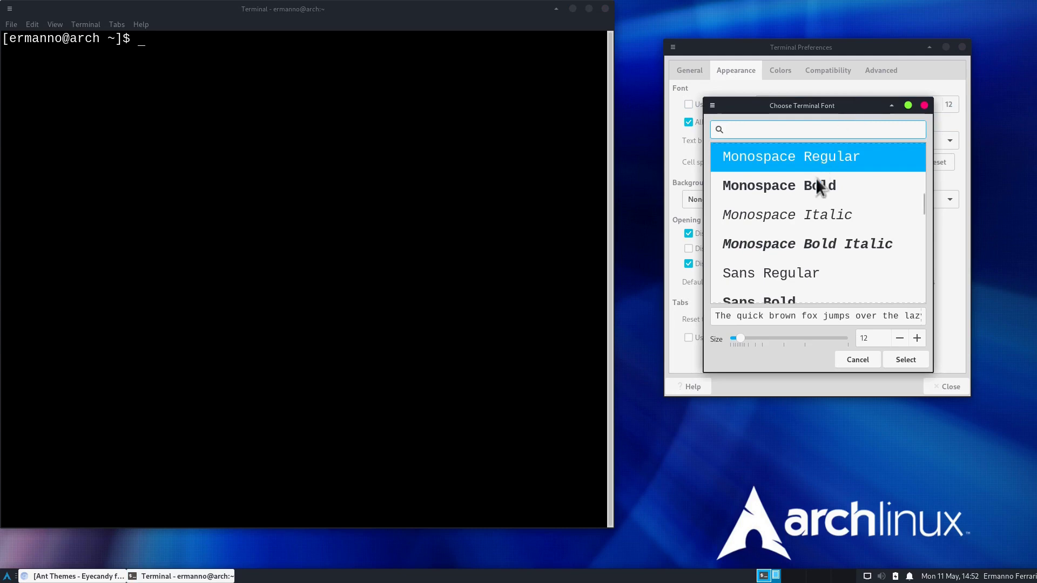
{"action": "scroll", "coordinate": [805, 227], "scroll_direction": "down", "scroll_amount": 10}
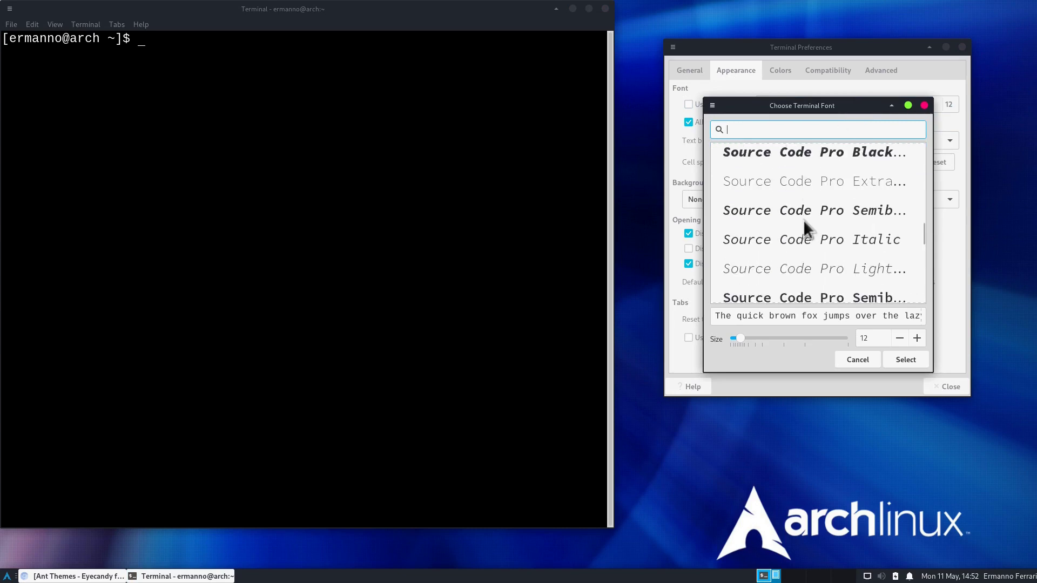
{"action": "scroll", "coordinate": [805, 227], "scroll_direction": "down", "scroll_amount": 4}
{"action": "left_click", "coordinate": [779, 265]}
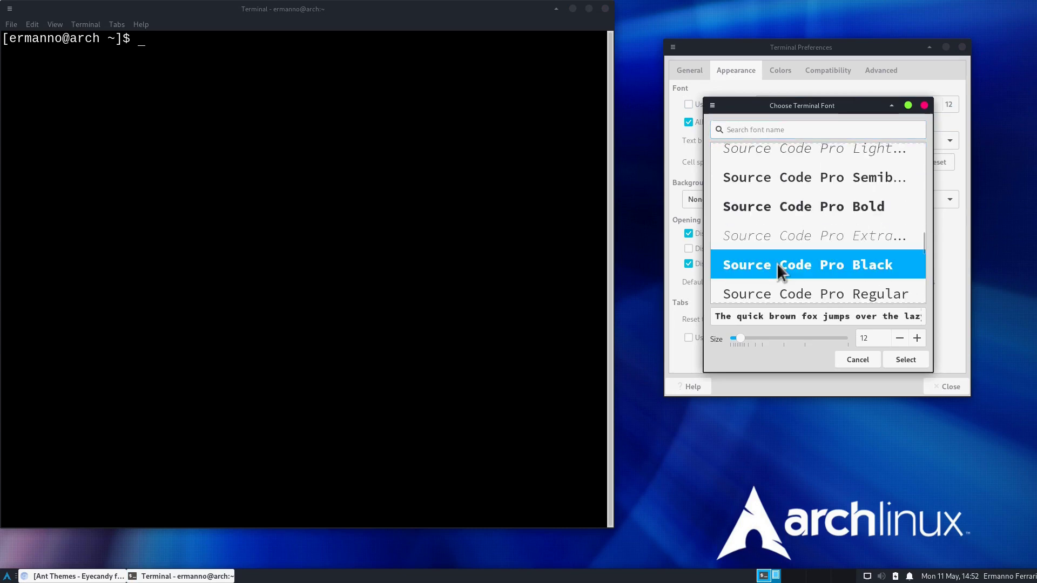
{"action": "left_click", "coordinate": [904, 361]}
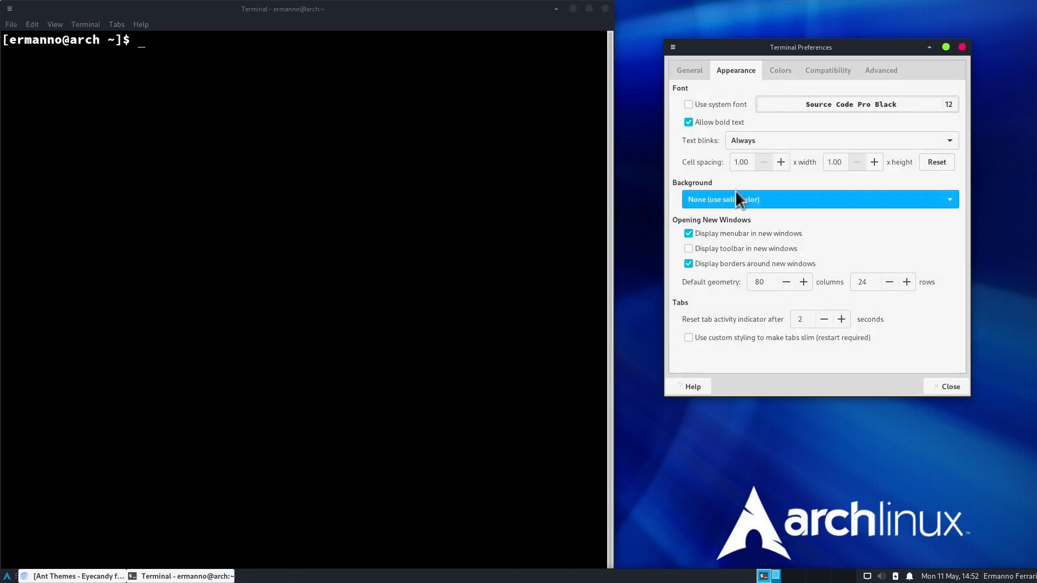
Step: Make the terminal background transparent with opacity about 0.80
{"action": "left_click", "coordinate": [821, 198]}
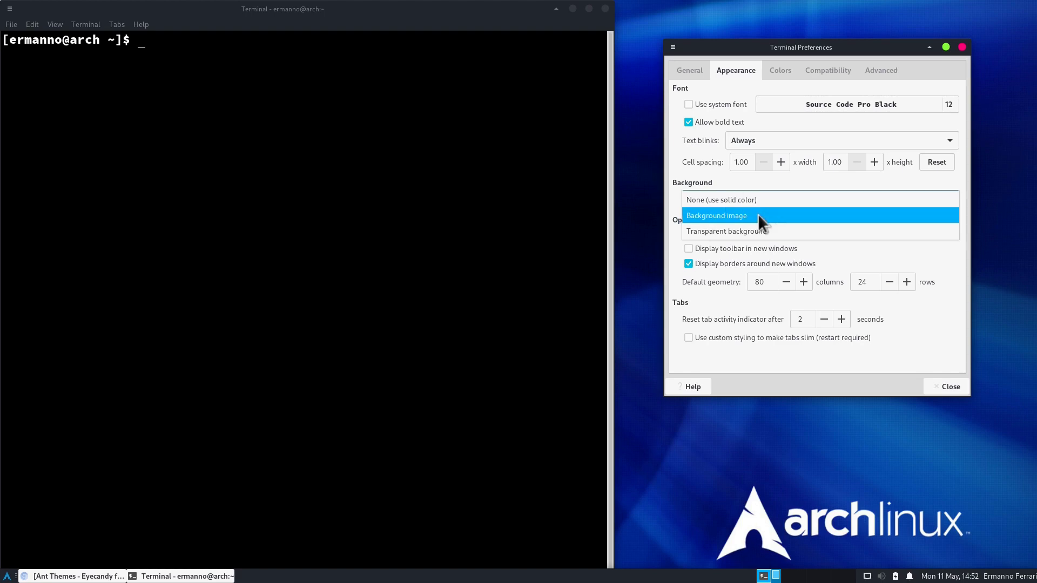
{"action": "left_click", "coordinate": [730, 231]}
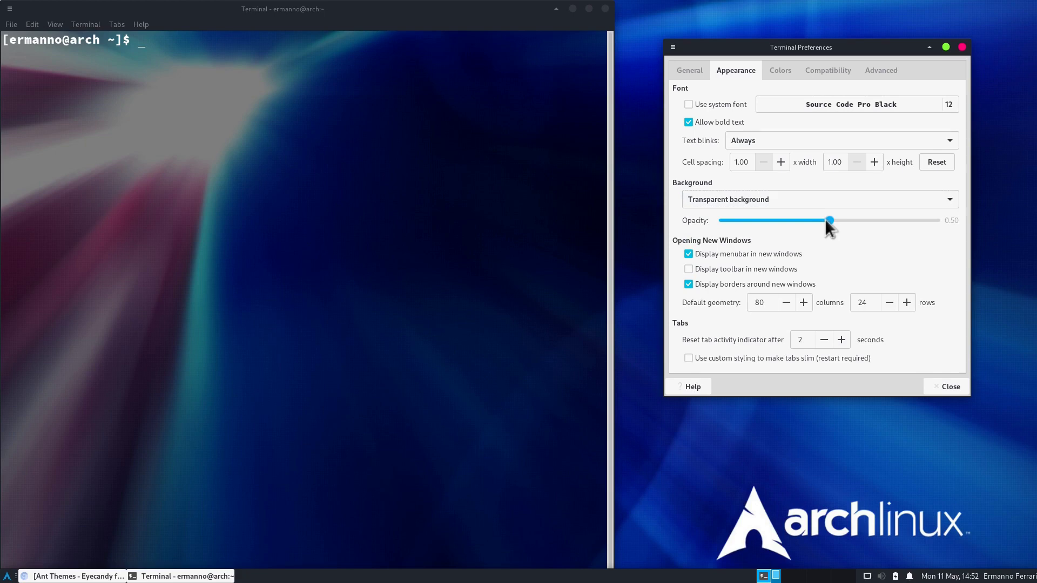
{"action": "left_click_drag", "start_coordinate": [822, 219], "coordinate": [897, 220]}
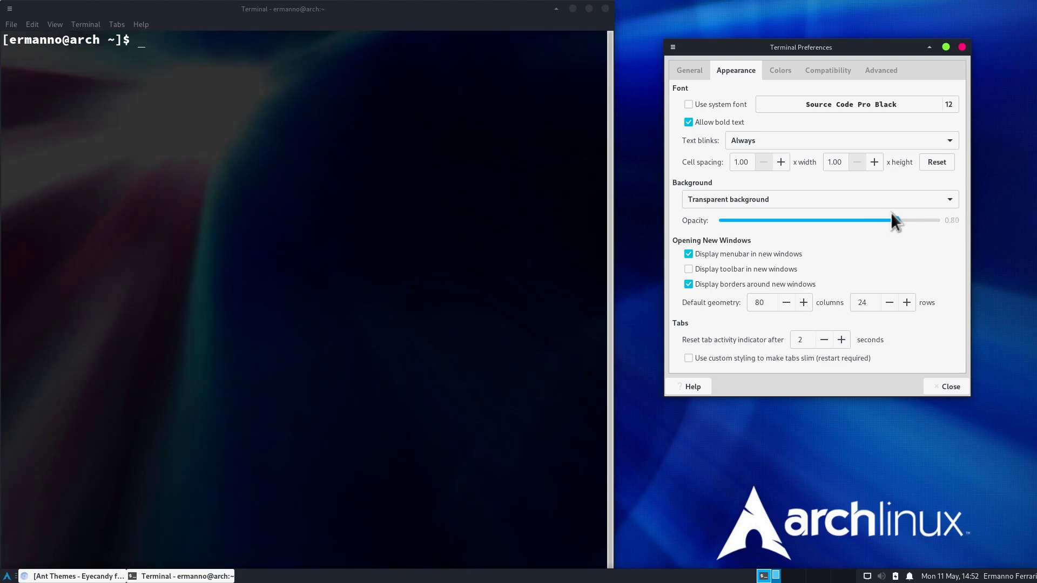
Step: Keep the dark custom background and set the terminal text colour to green
{"action": "left_click", "coordinate": [782, 70]}
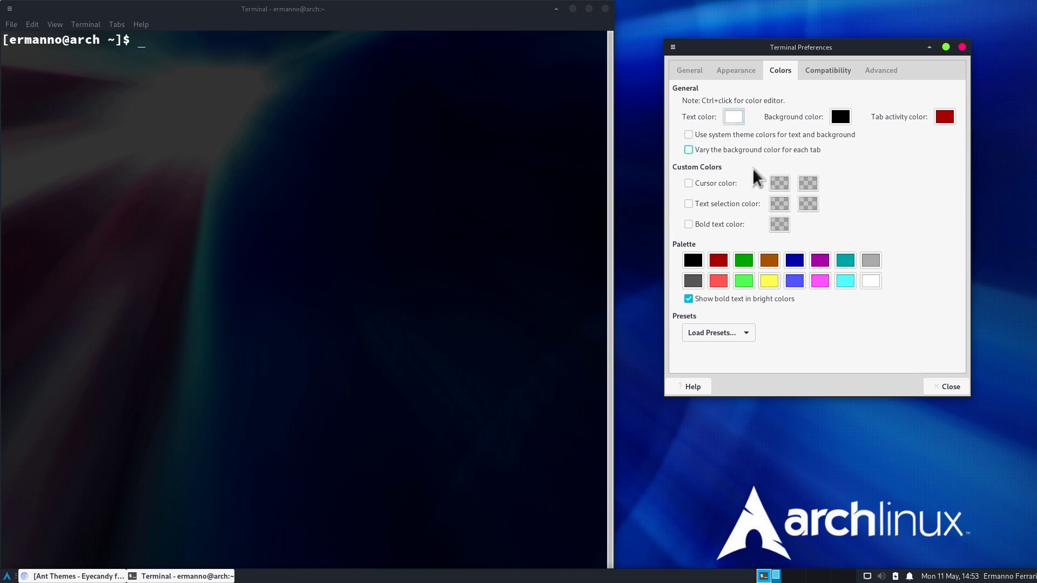
{"action": "left_click", "coordinate": [726, 137]}
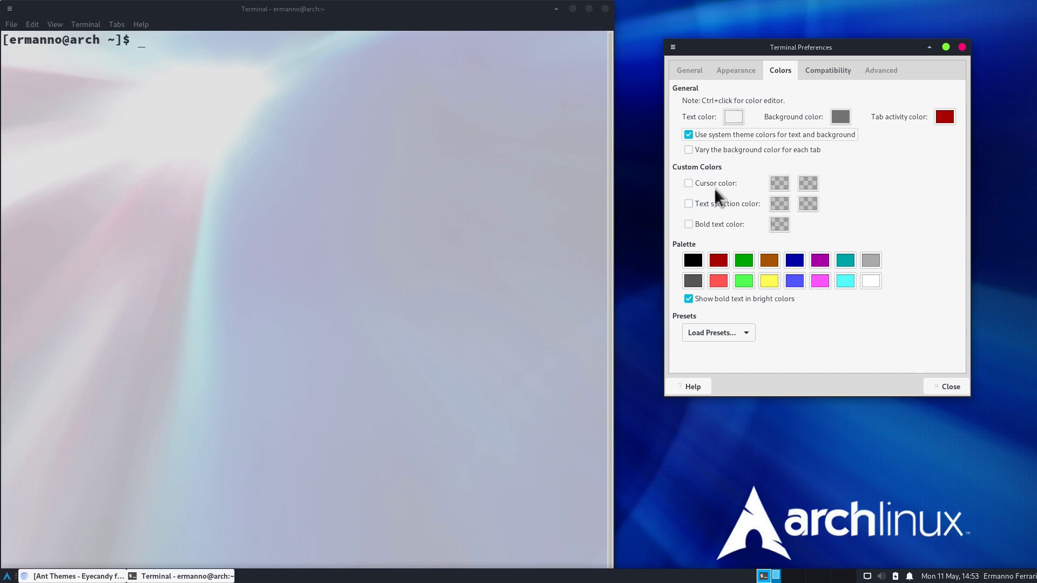
{"action": "left_click", "coordinate": [728, 135]}
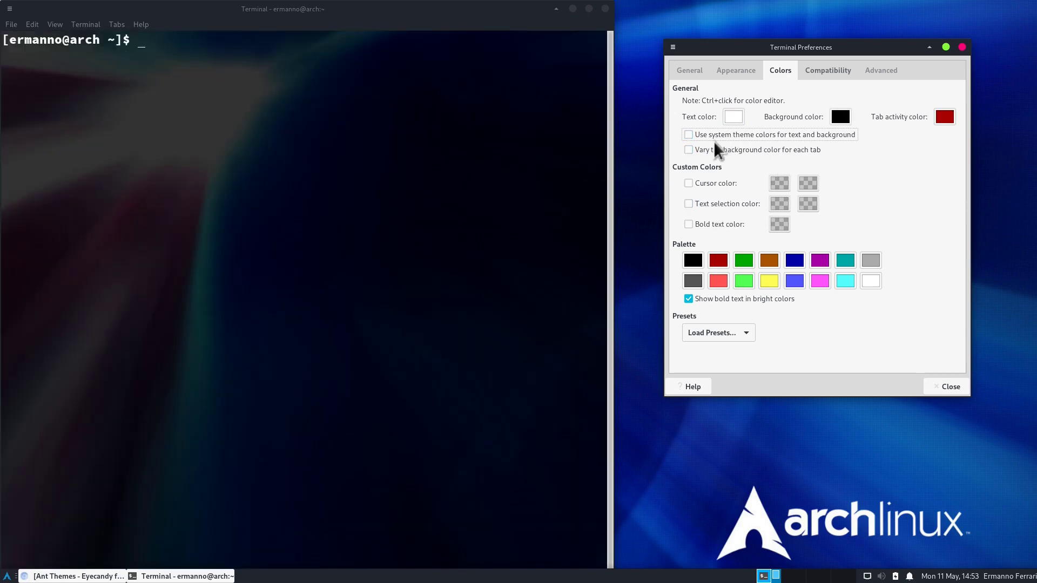
{"action": "left_click", "coordinate": [733, 116]}
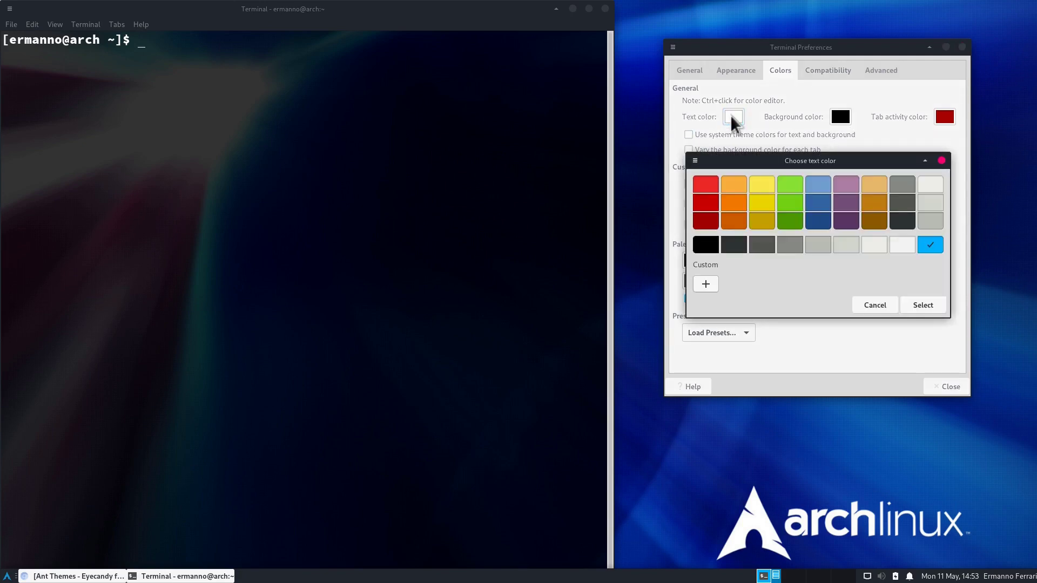
{"action": "left_click", "coordinate": [791, 185]}
{"action": "left_click", "coordinate": [923, 306]}
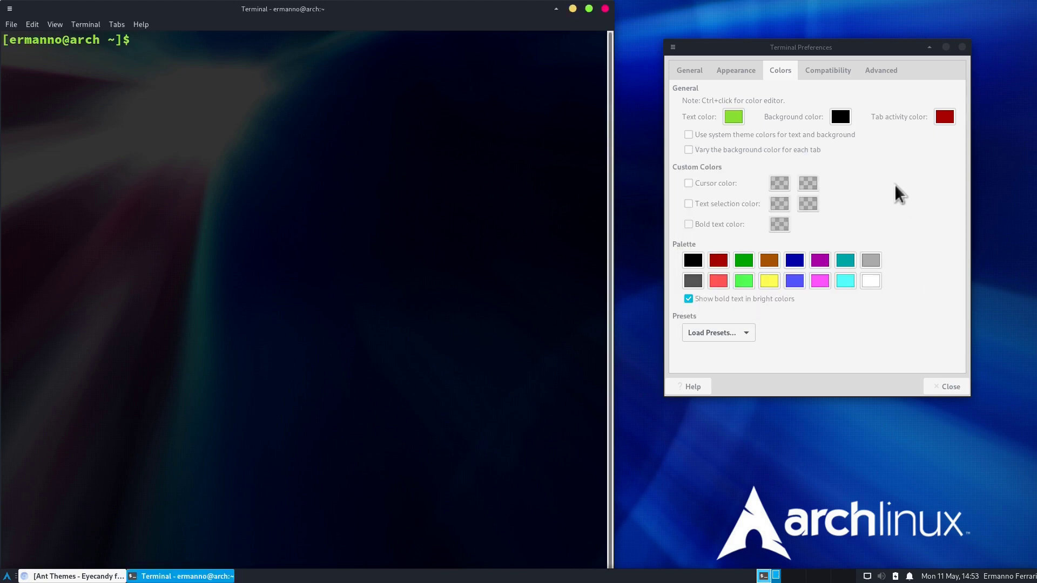
Step: Turn off borders around new terminal windows and close the preferences
{"action": "left_click", "coordinate": [880, 74]}
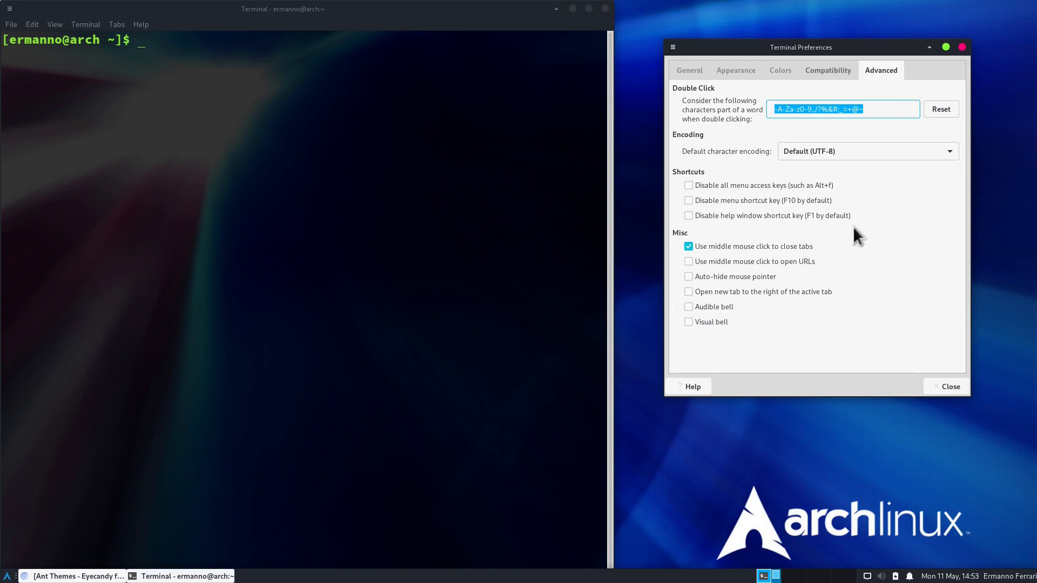
{"action": "left_click", "coordinate": [735, 71]}
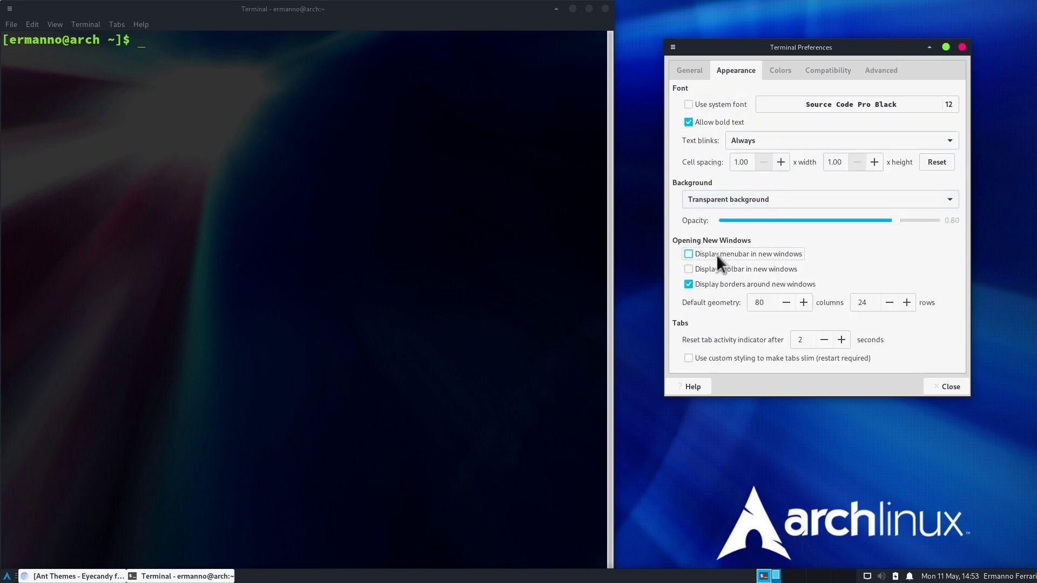
{"action": "left_click", "coordinate": [720, 284]}
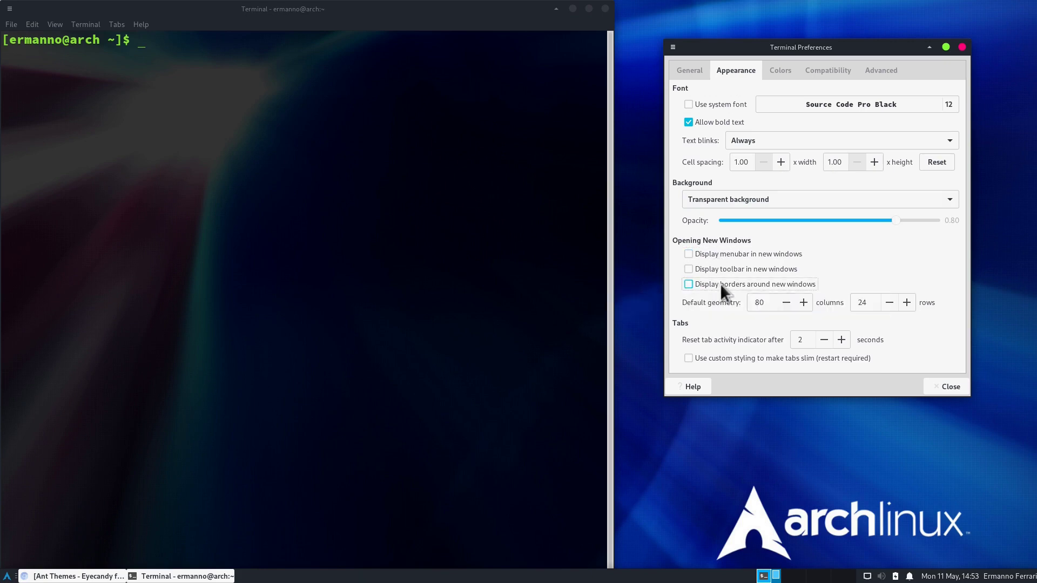
{"action": "left_click", "coordinate": [951, 389]}
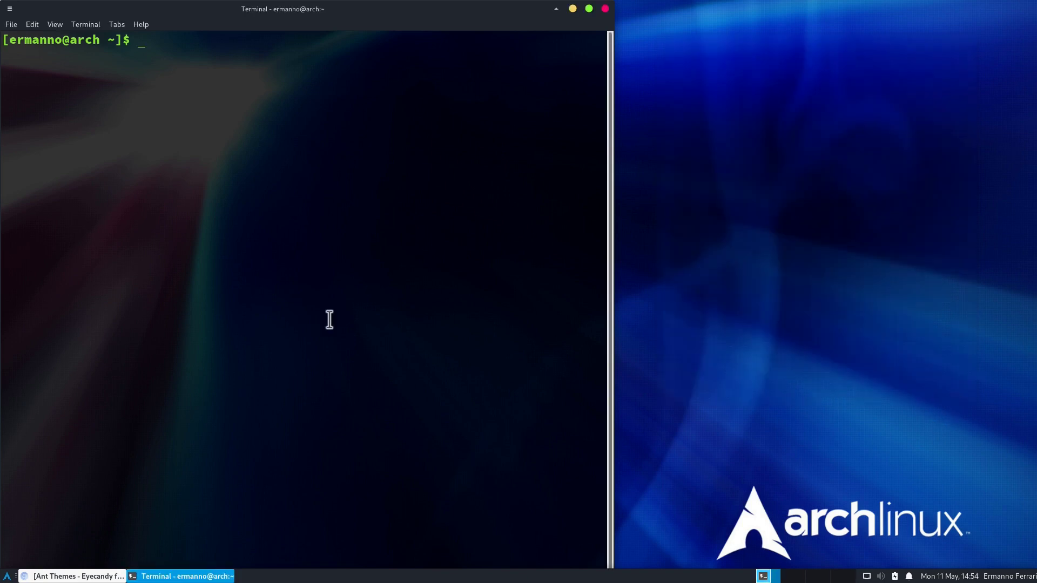
Step: Close the terminal, launch a new one, and show its menubar again
{"action": "key", "text": "ctrl+d"}
{"action": "left_click", "coordinate": [9, 576]}
{"action": "type", "text": "ter"}
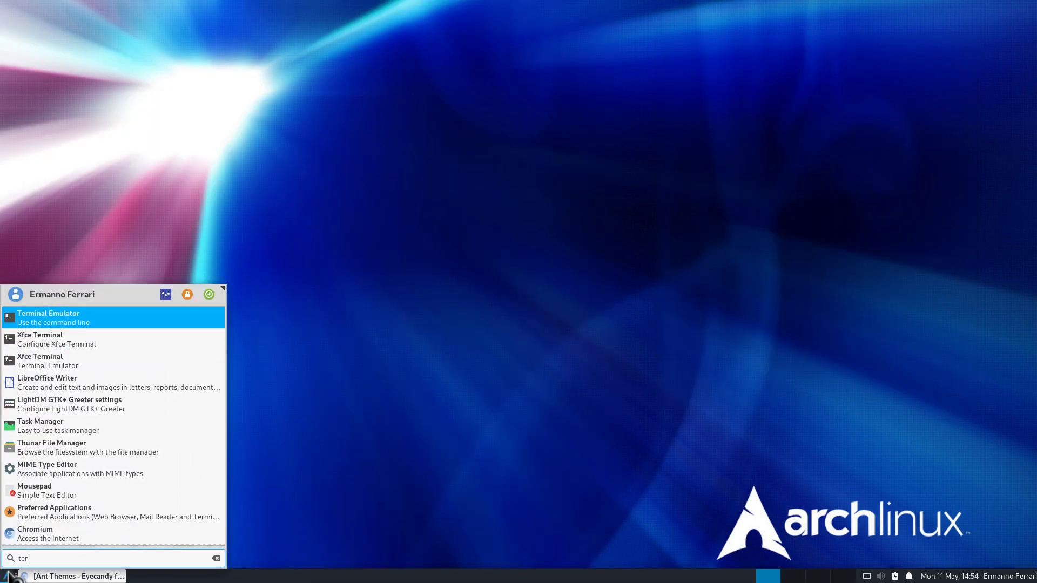
{"action": "key", "text": "Return"}
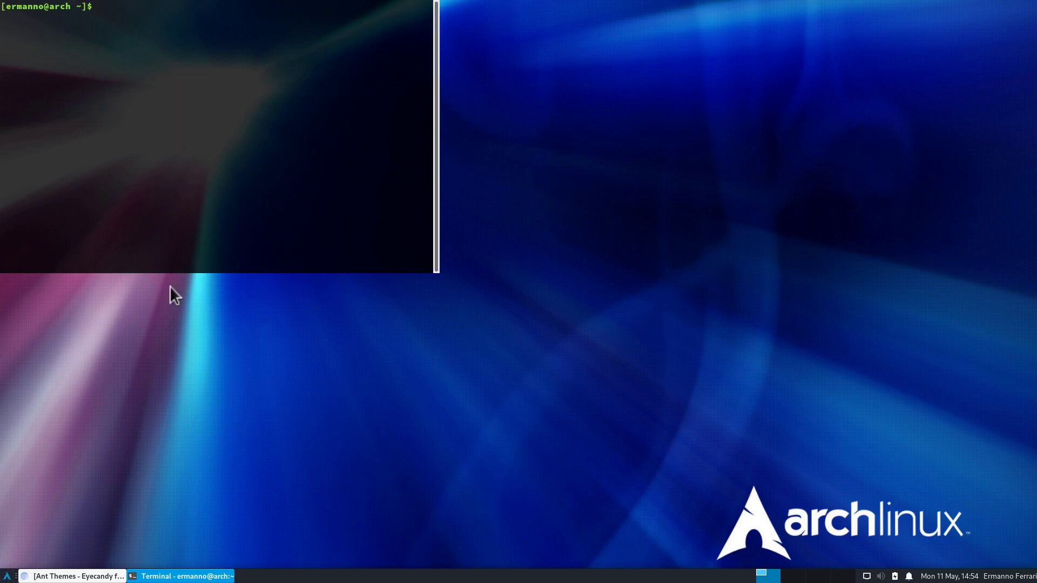
{"action": "right_click", "coordinate": [253, 105]}
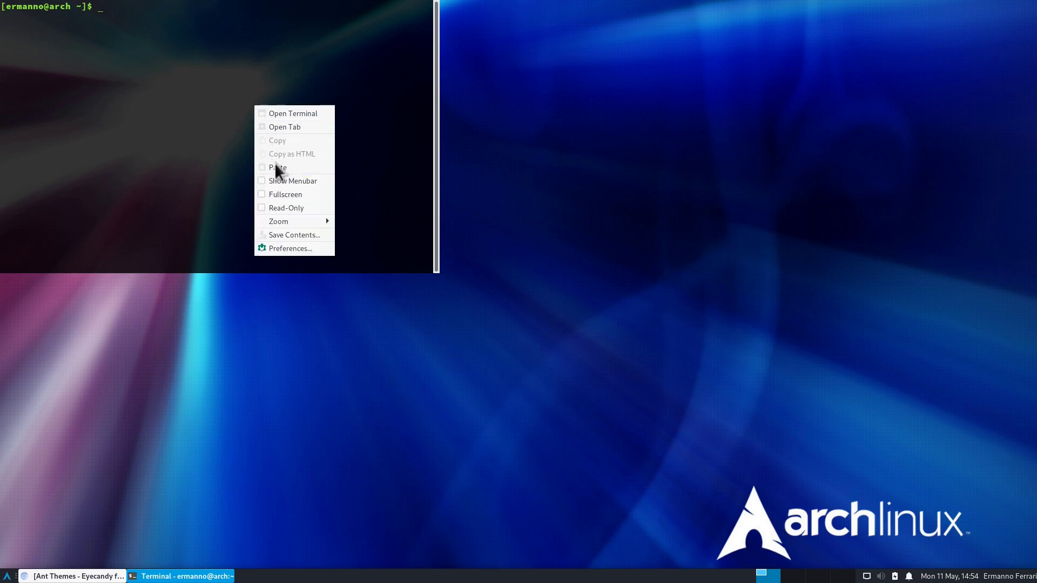
{"action": "left_click", "coordinate": [276, 180]}
Step: Raise the Source Code Pro Black font size to 18 in the terminal preferences
{"action": "left_click", "coordinate": [30, 8]}
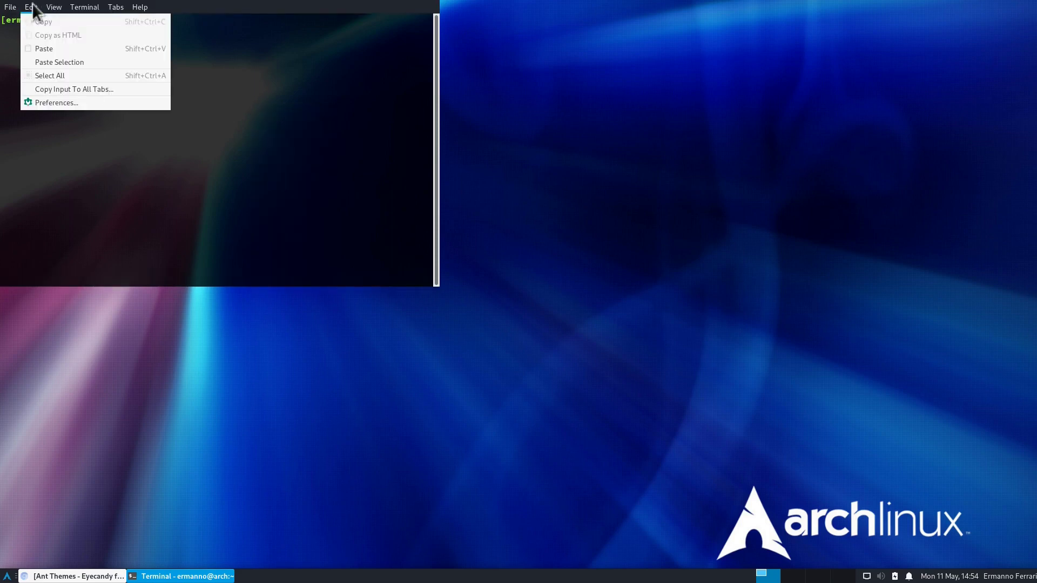
{"action": "left_click", "coordinate": [44, 102]}
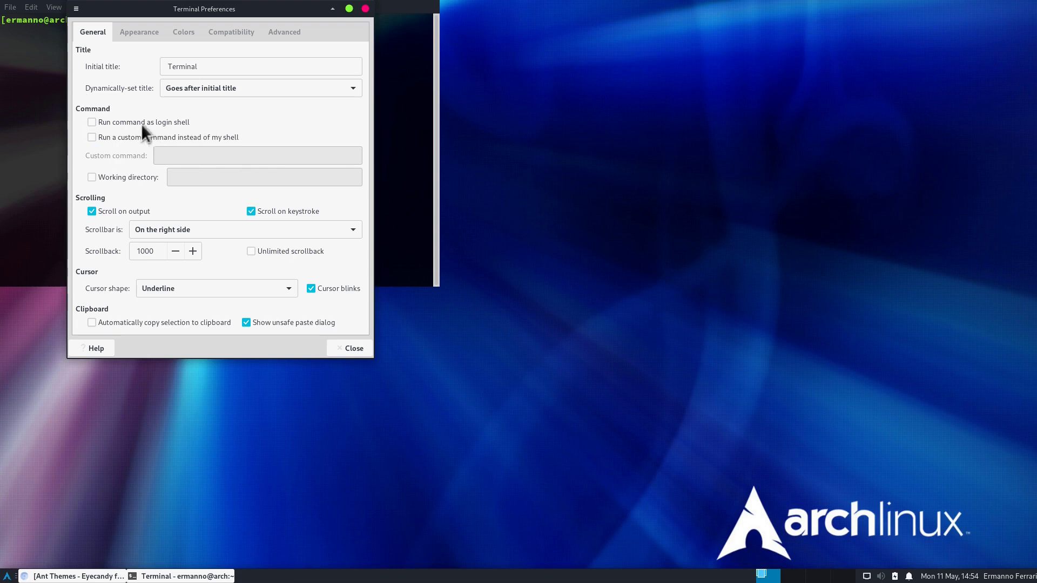
{"action": "left_click", "coordinate": [138, 32]}
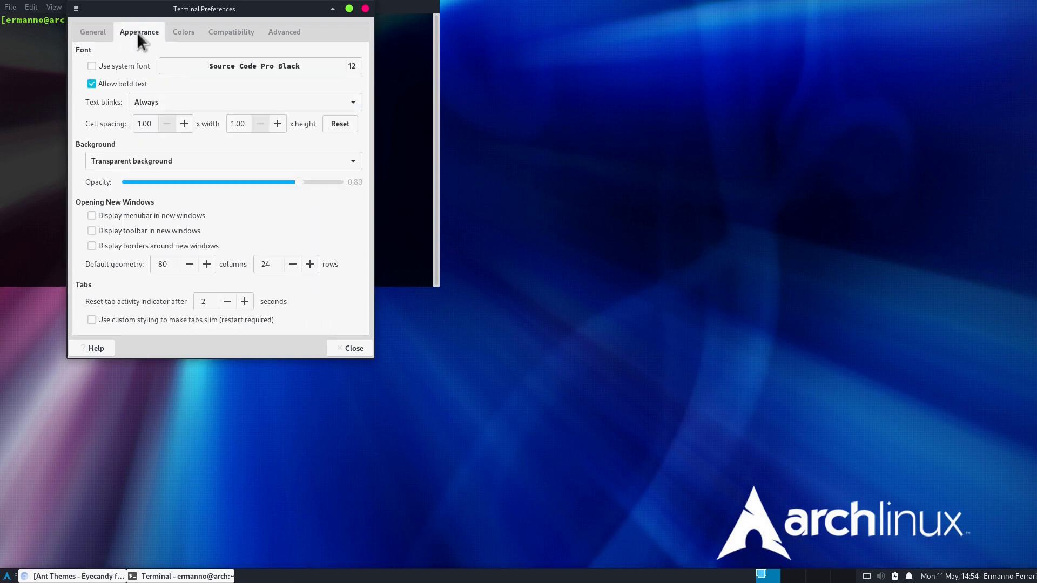
{"action": "left_click", "coordinate": [352, 67]}
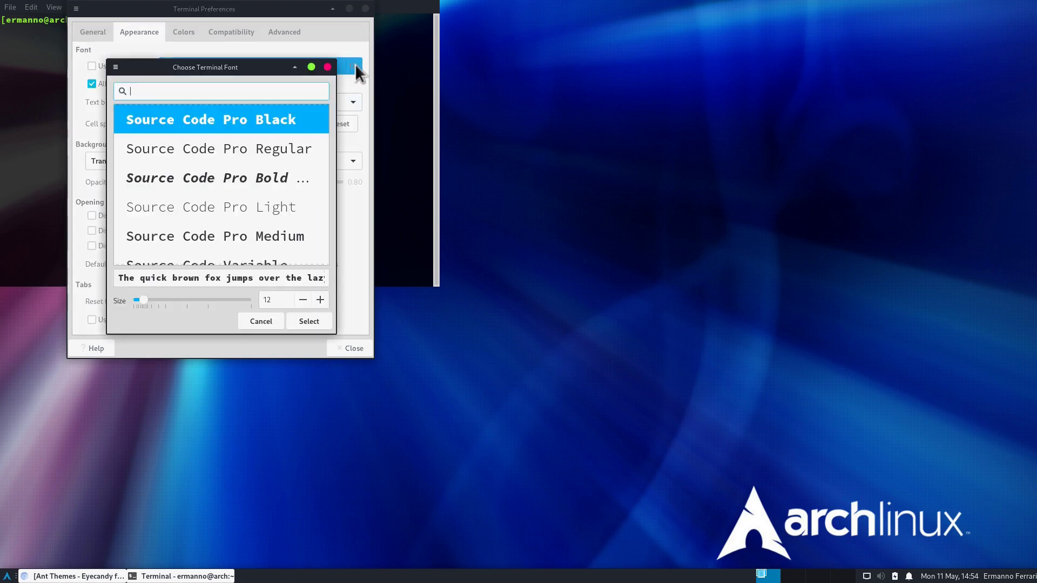
{"action": "left_click", "coordinate": [320, 300]}
{"action": "left_click", "coordinate": [320, 300]}
{"action": "left_click", "coordinate": [321, 300]}
{"action": "left_click", "coordinate": [320, 299]}
{"action": "left_click", "coordinate": [321, 300]}
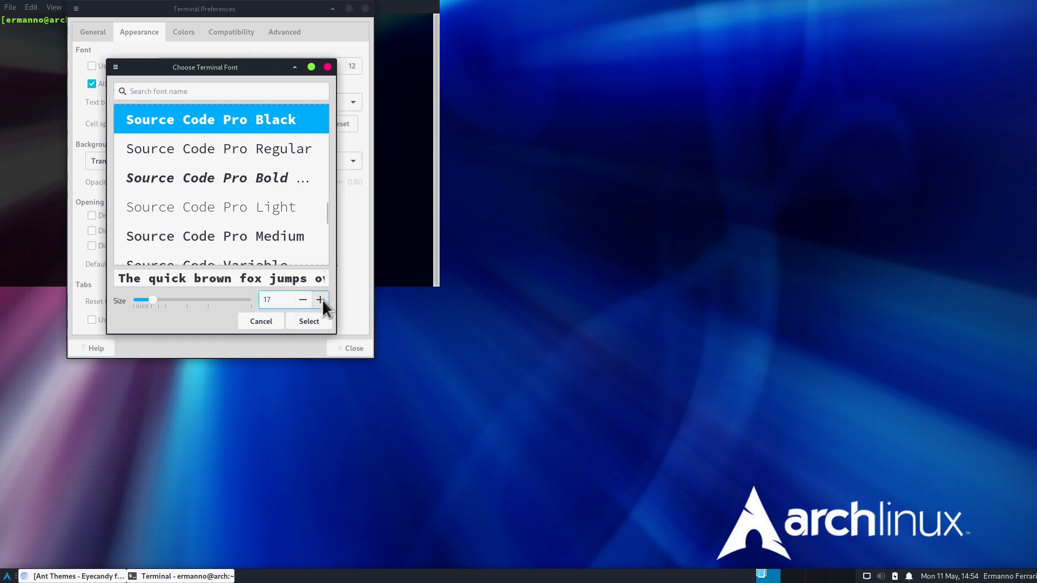
{"action": "left_click", "coordinate": [322, 299]}
{"action": "left_click", "coordinate": [317, 322]}
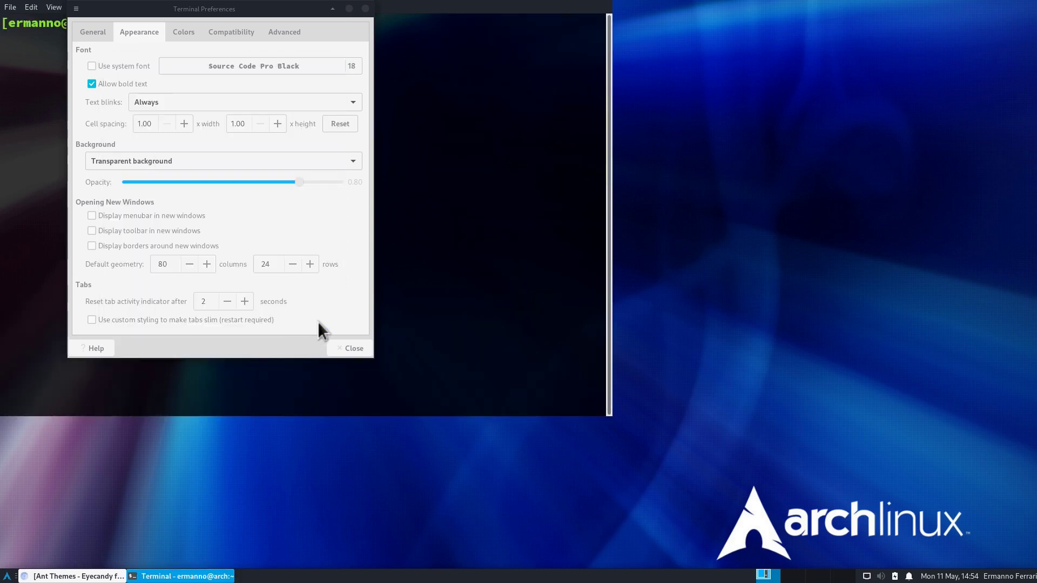
{"action": "left_click", "coordinate": [367, 347]}
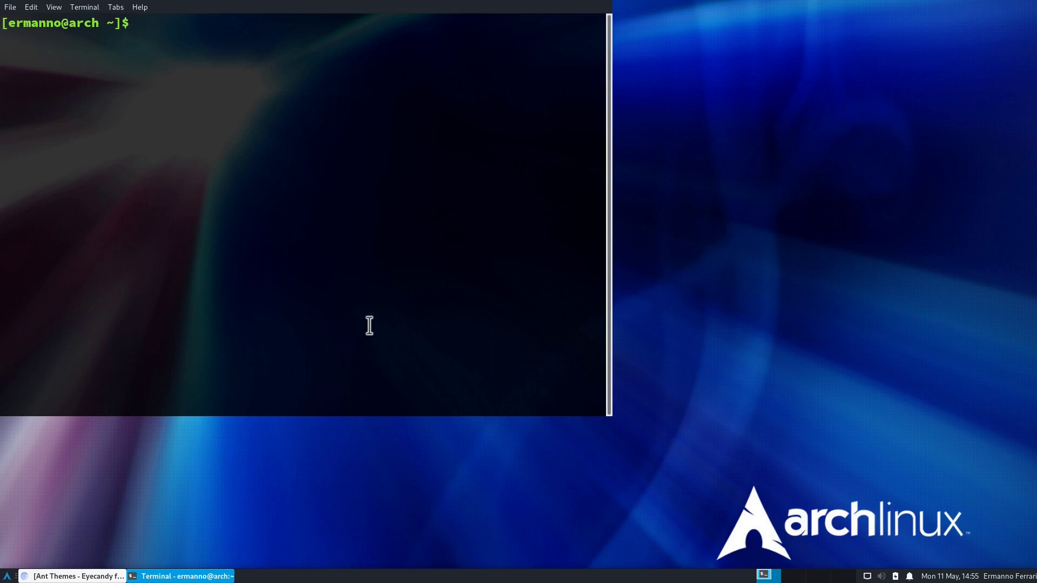